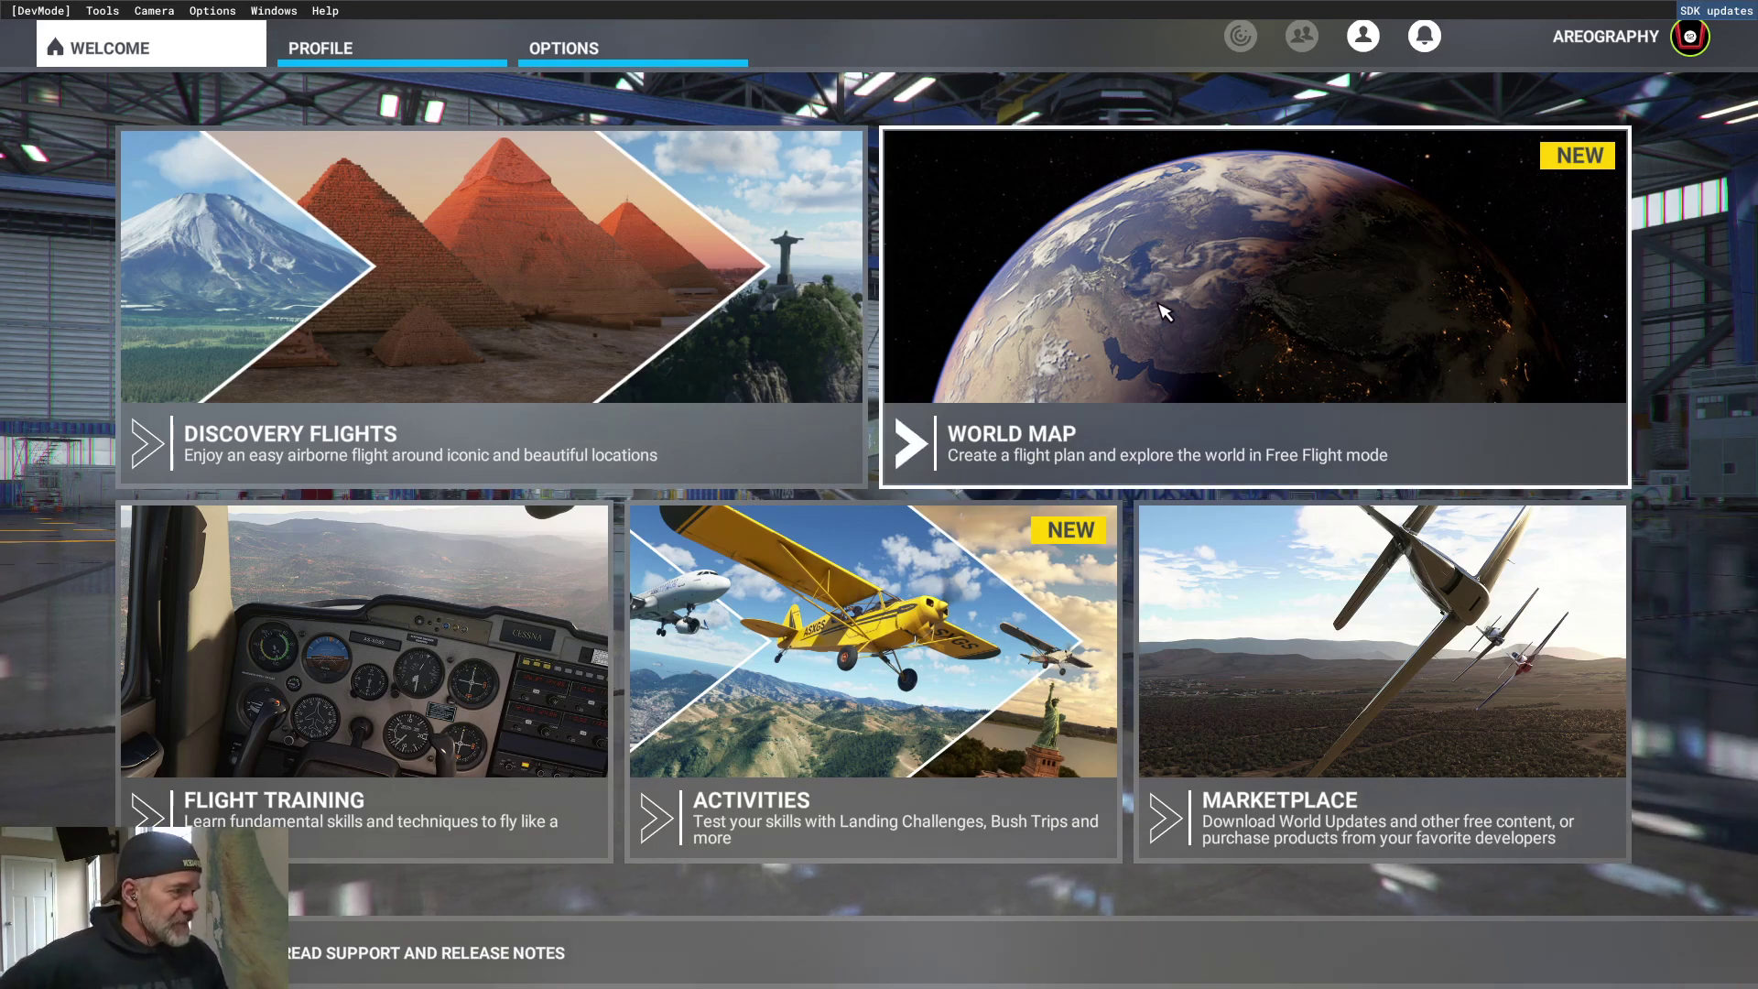
# Step: Open the world map and set the departure airport to 5A1 Norwalk-Huron Co, Norwalk
pyautogui.click(1133, 330)
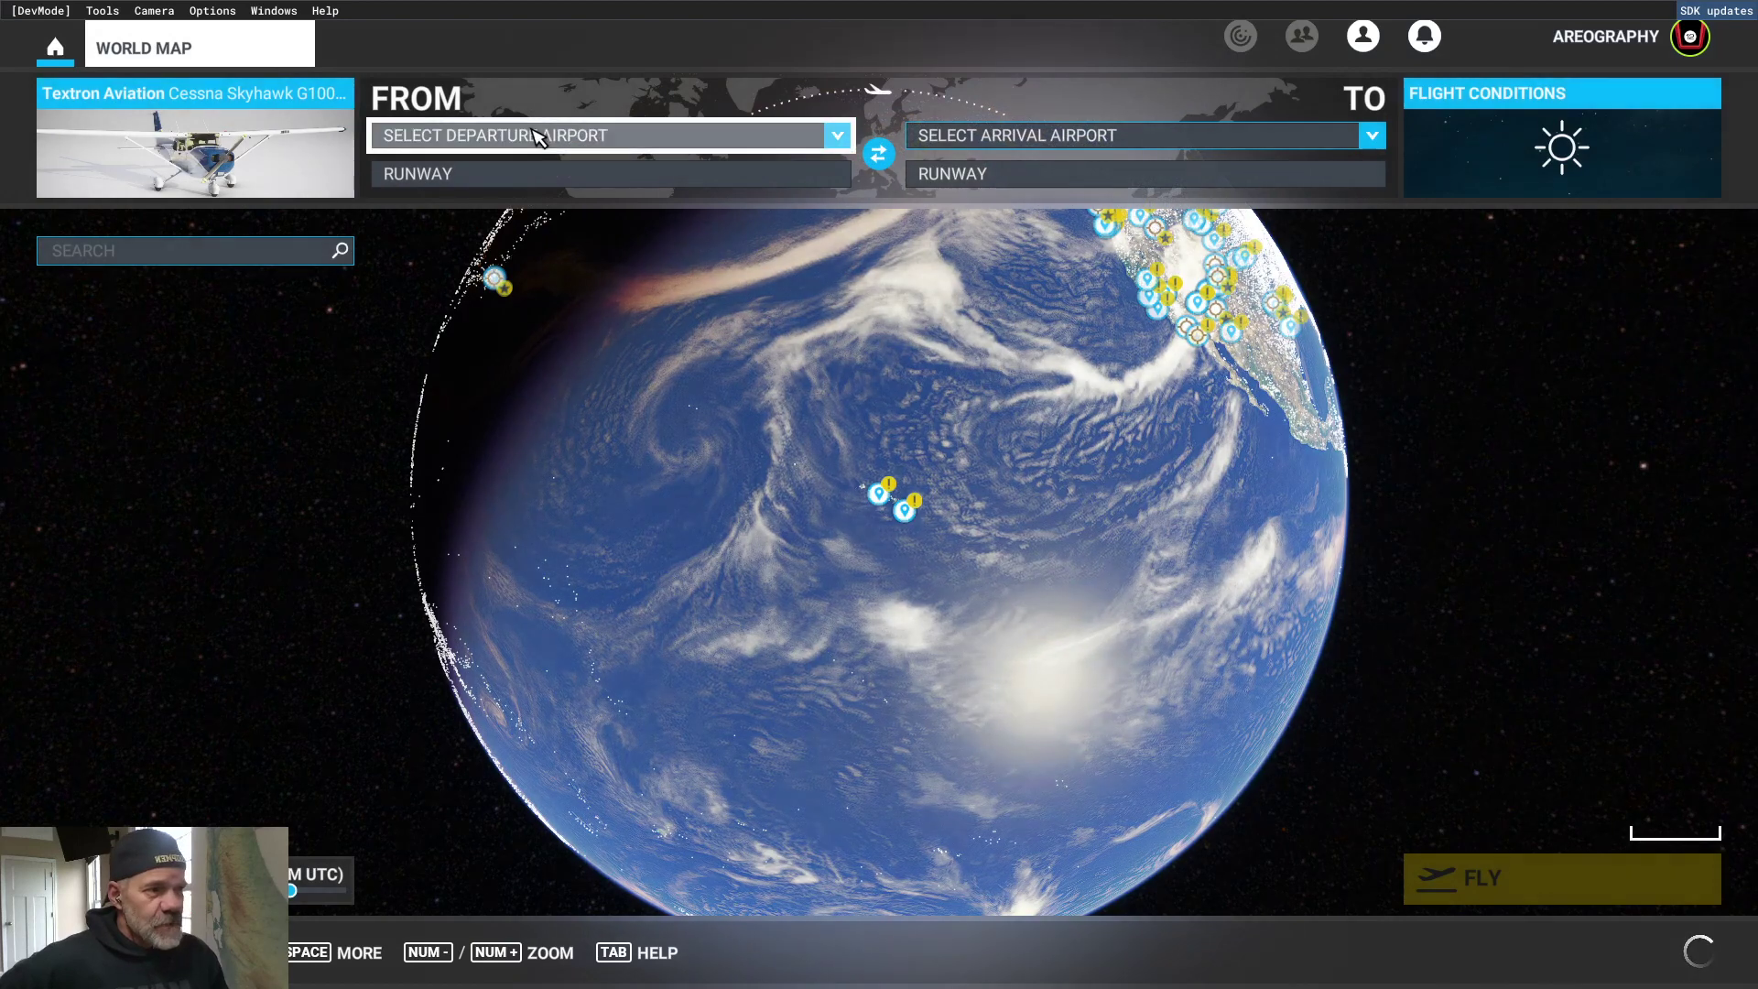
pyautogui.click(453, 138)
pyautogui.click(448, 165)
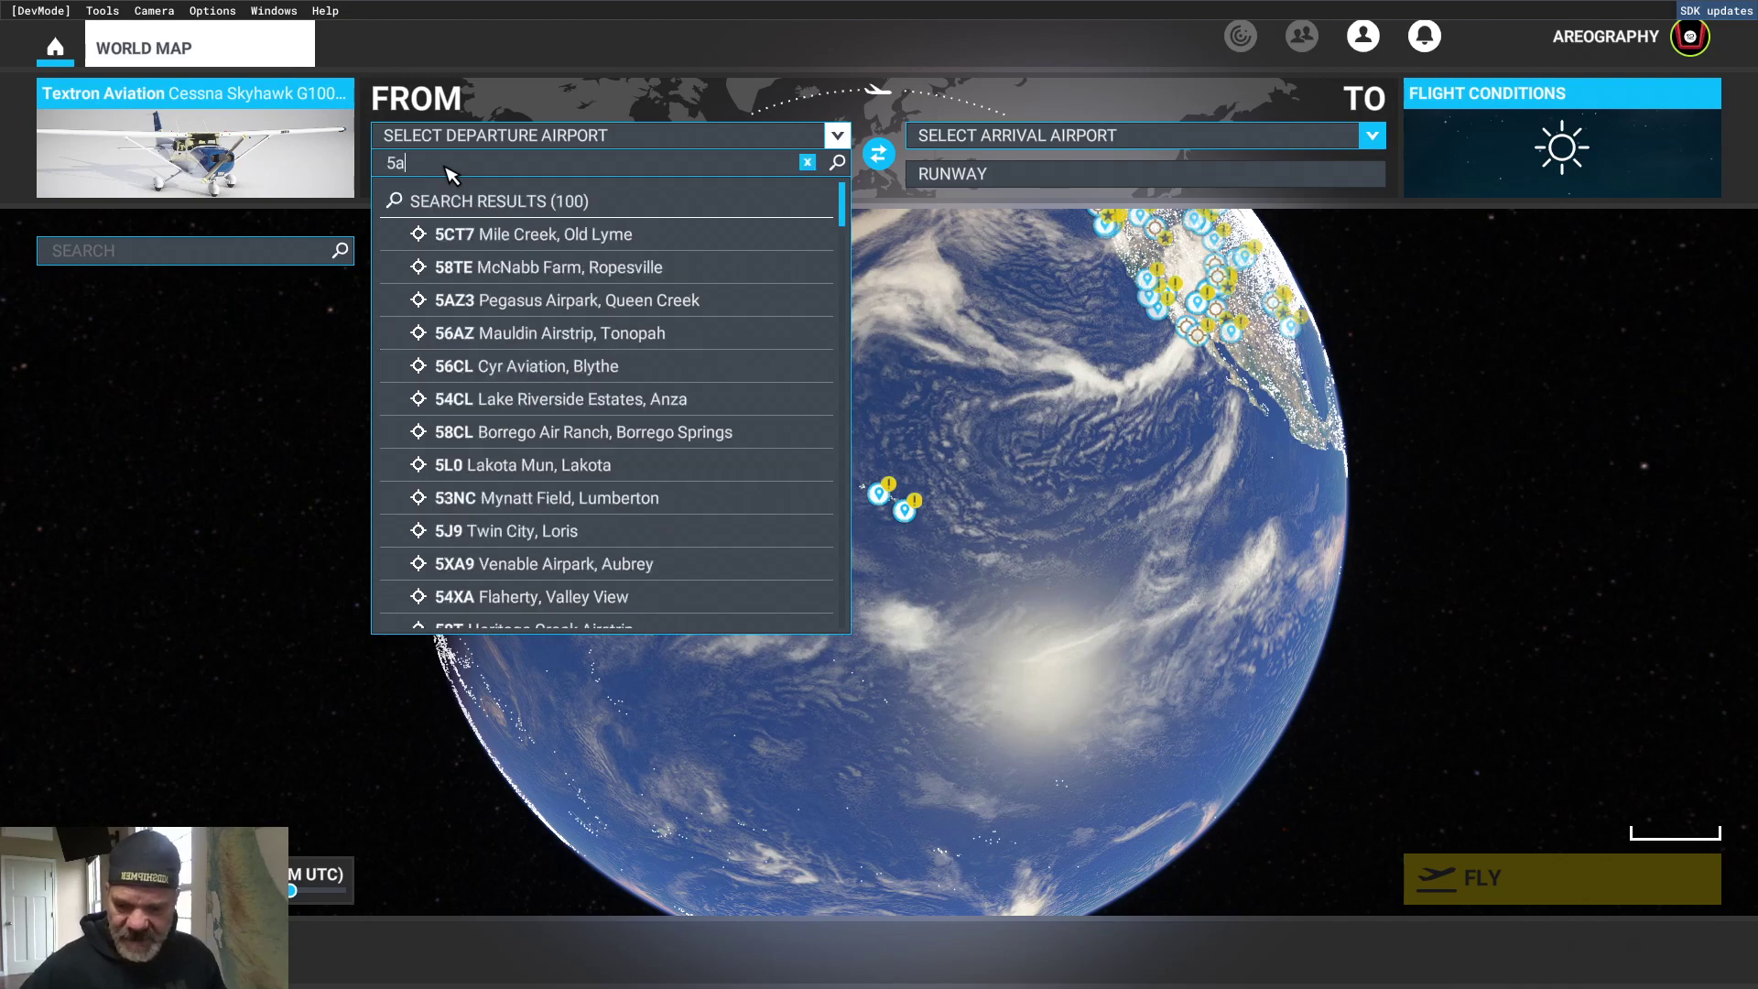
pyautogui.write('5a1')
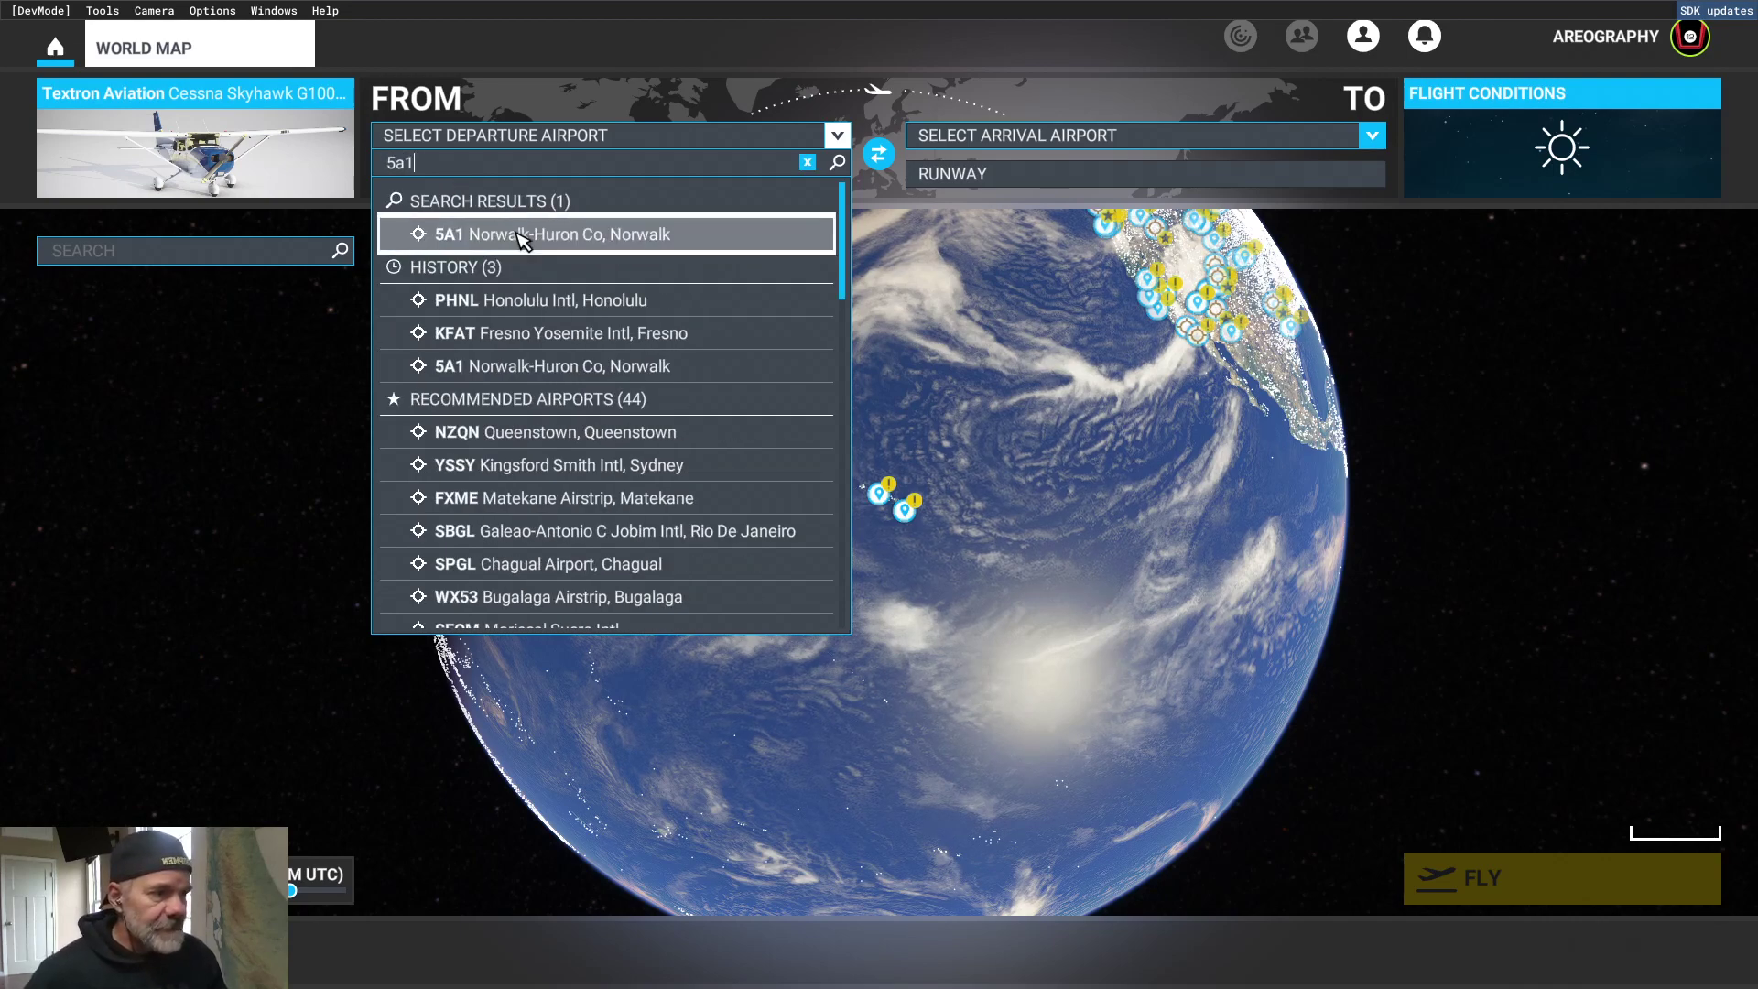
pyautogui.click(506, 231)
# Step: Set the departure point to Parking 1 – Ramp GA Small and start the flight through to the cockpit
pyautogui.click(581, 174)
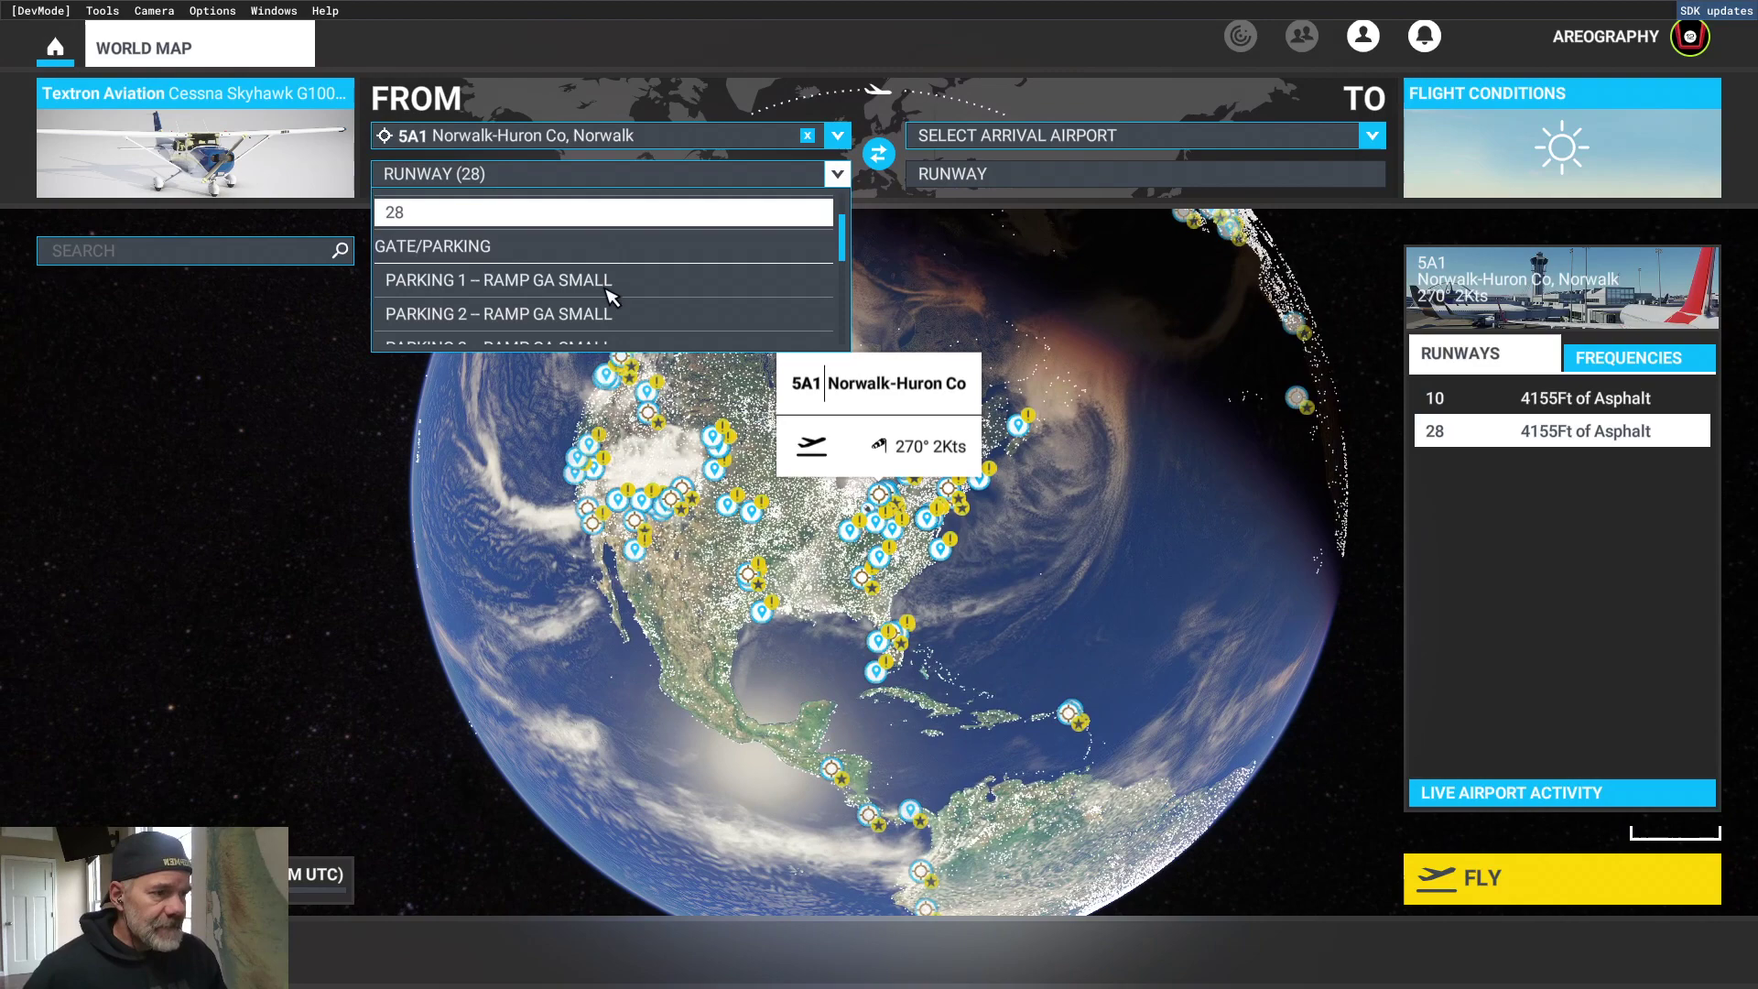
pyautogui.click(525, 282)
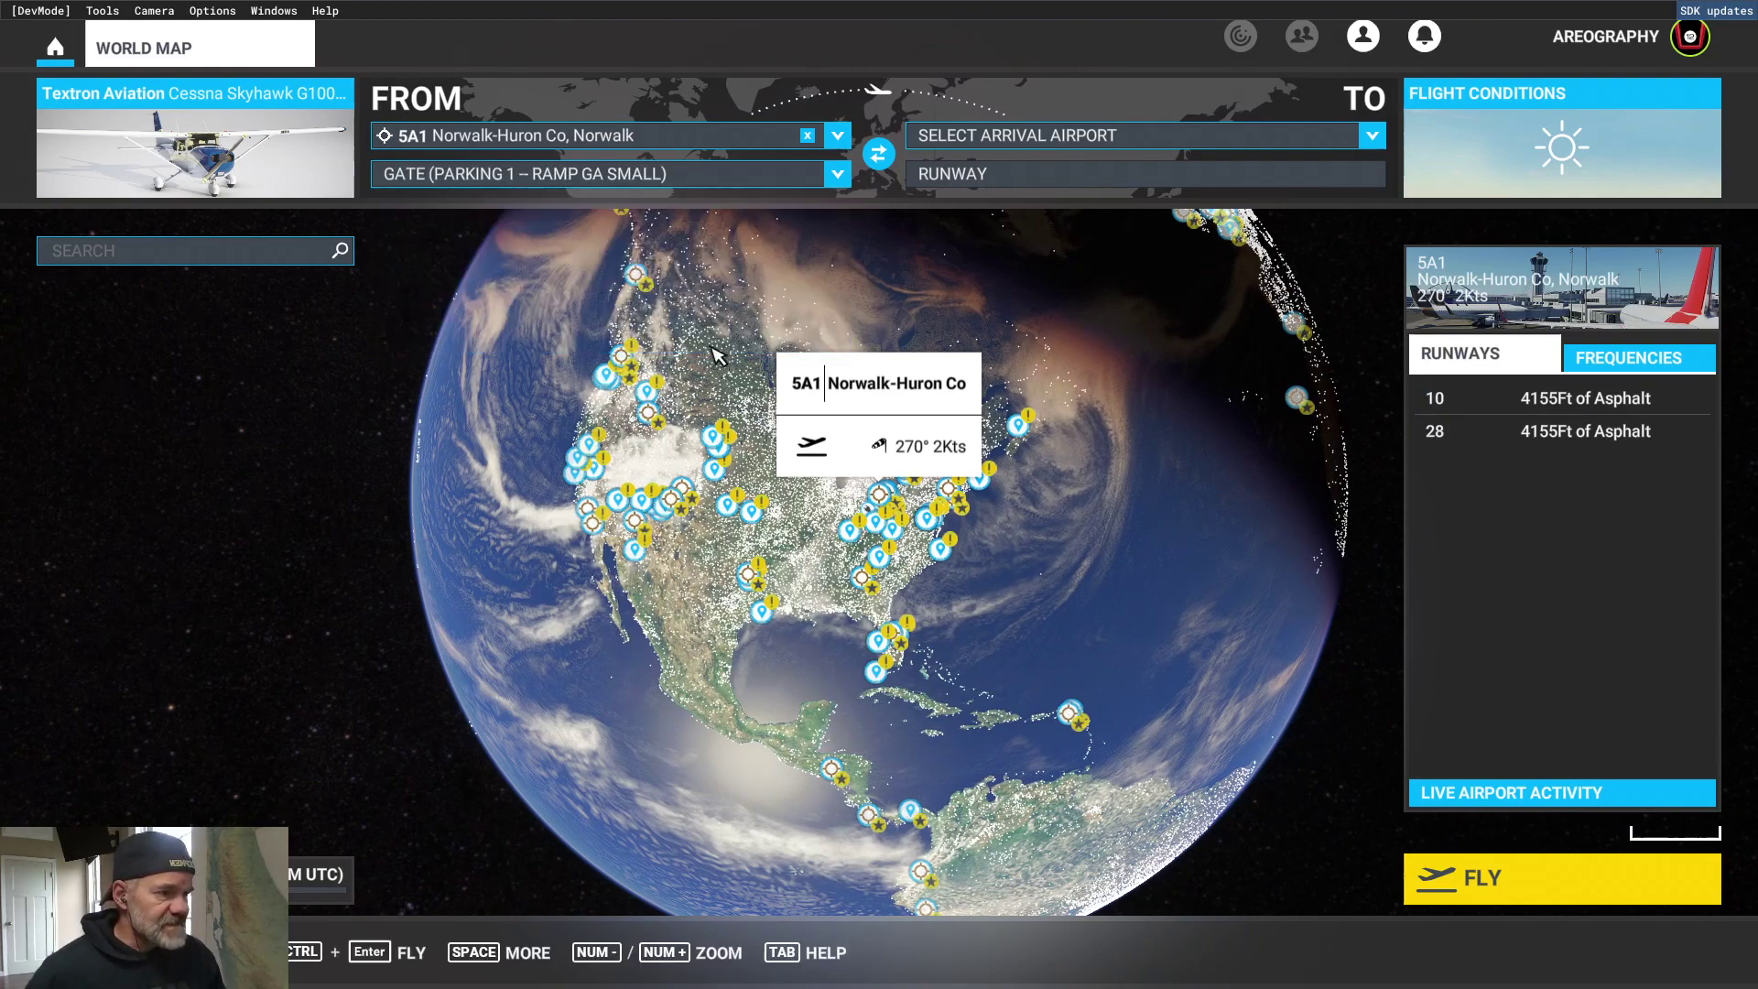
pyautogui.click(1462, 881)
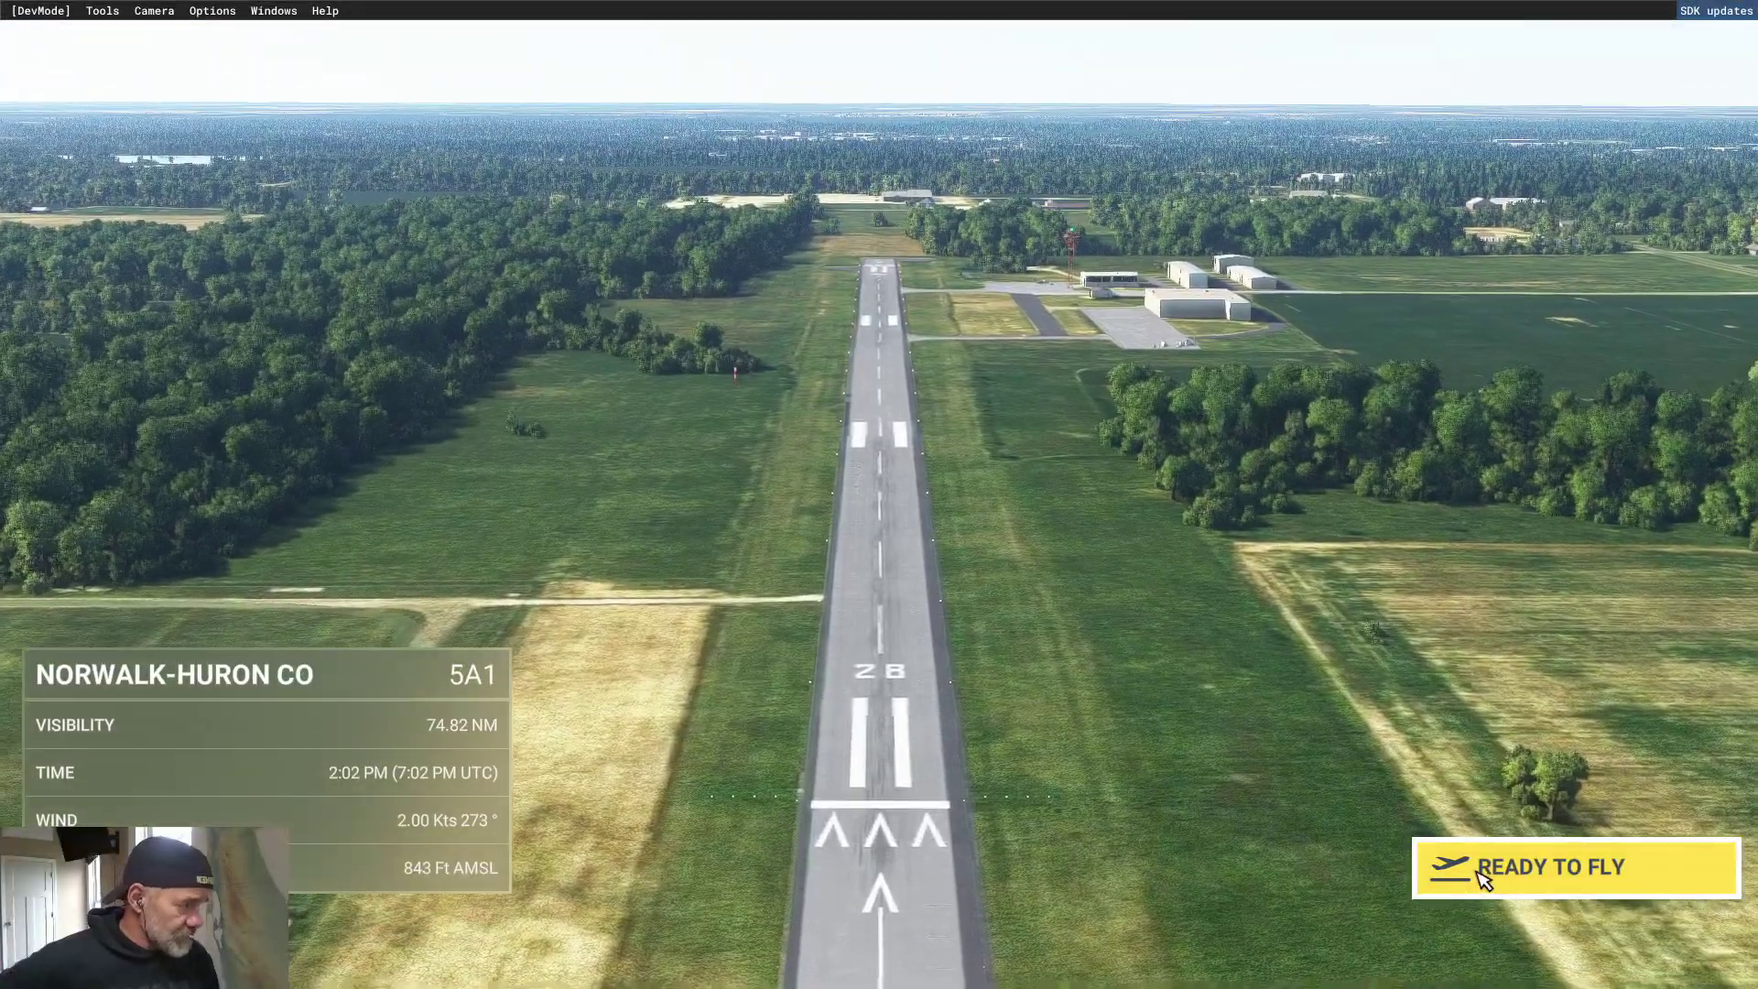
pyautogui.click(1462, 880)
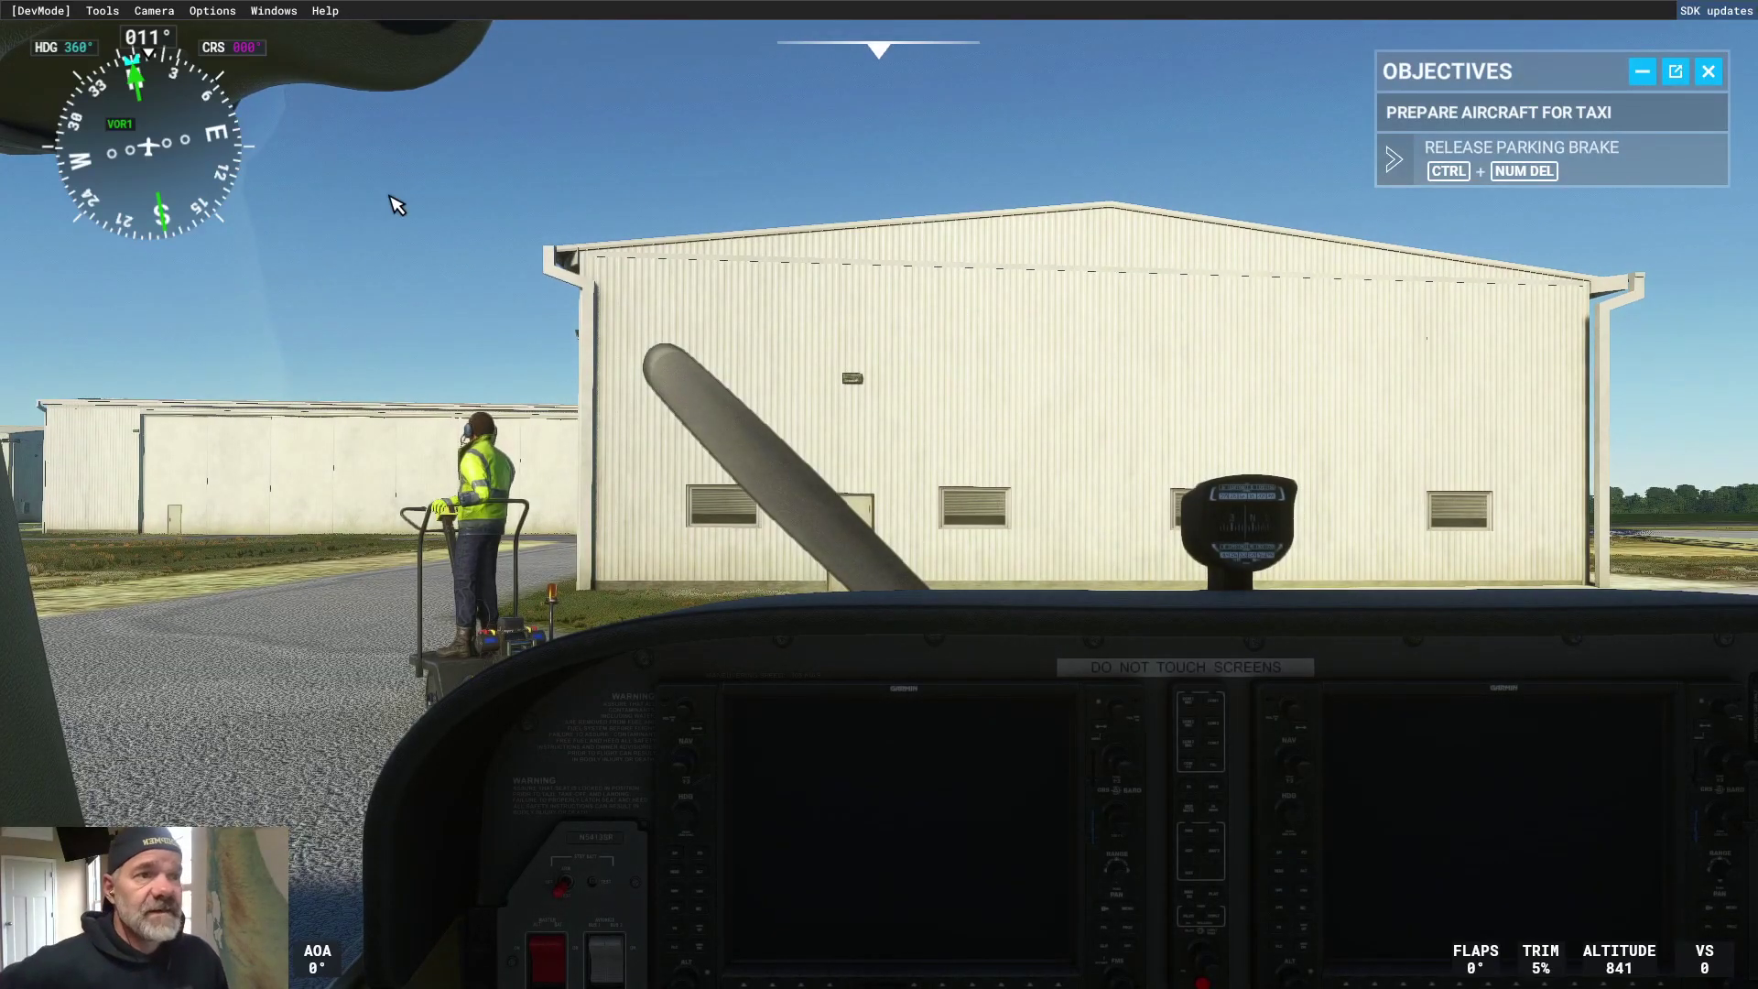
# Step: Open the project file Tut1.xml from the MSFSProjects\Tutorials\Tut1 folder in the Project Editor
pyautogui.click(104, 12)
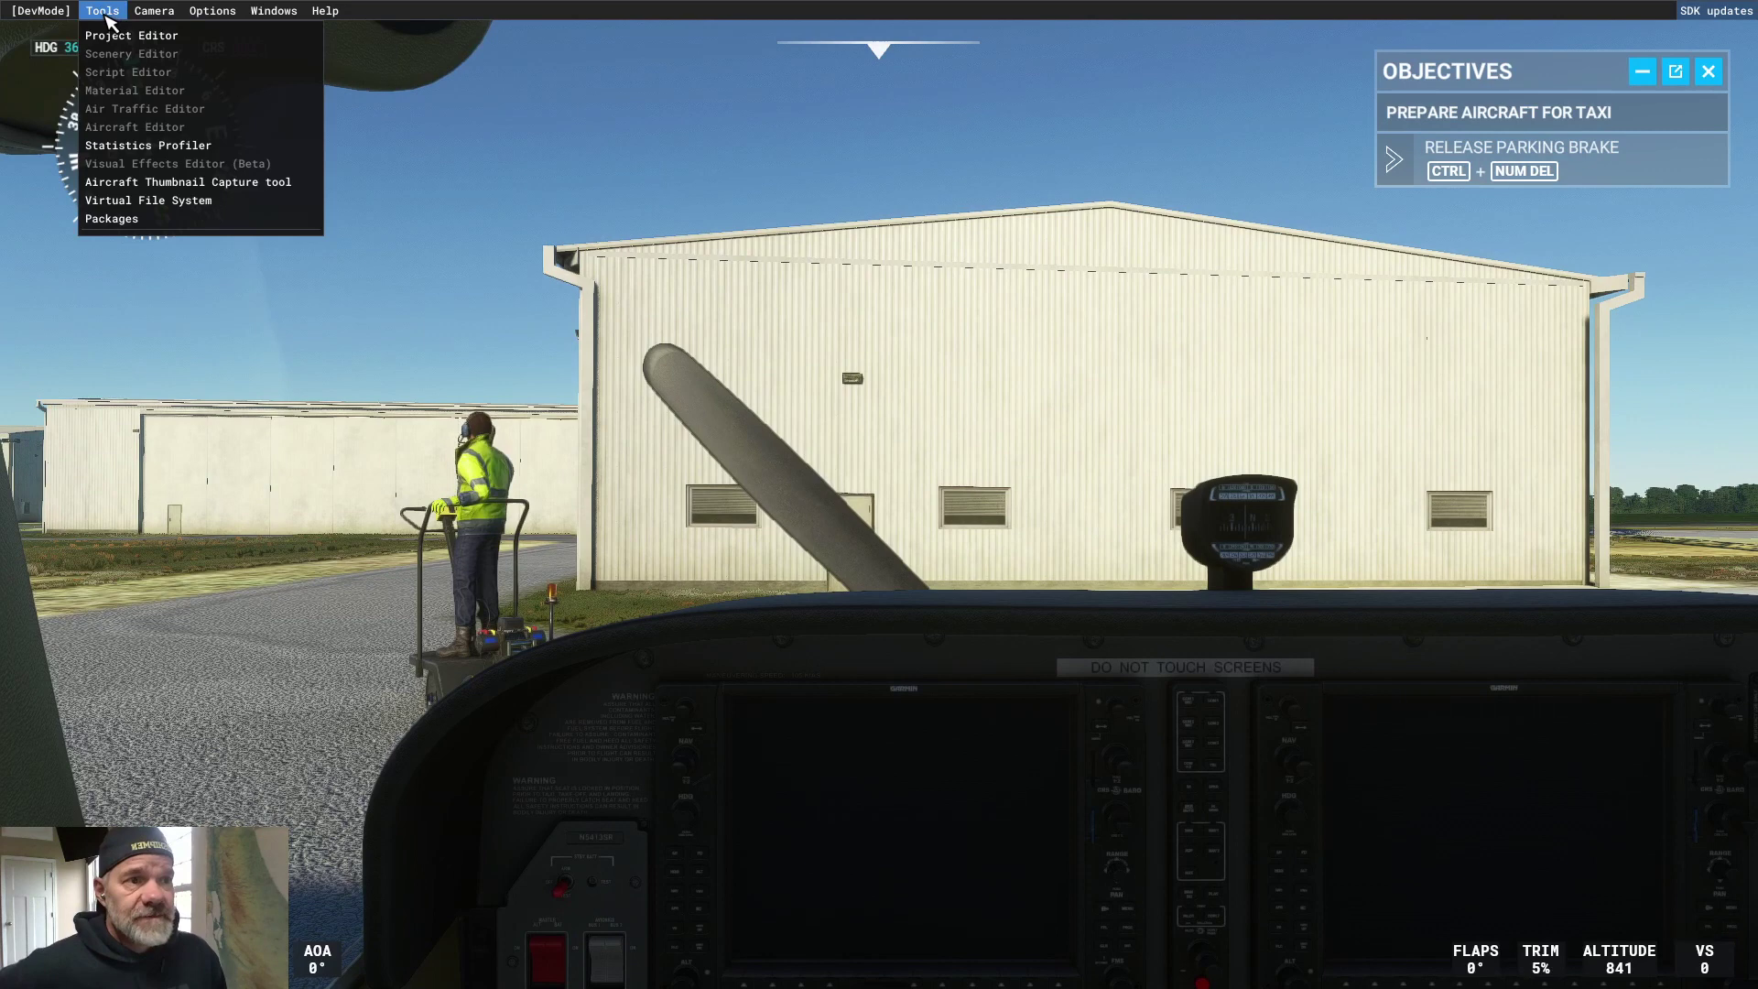
pyautogui.click(115, 36)
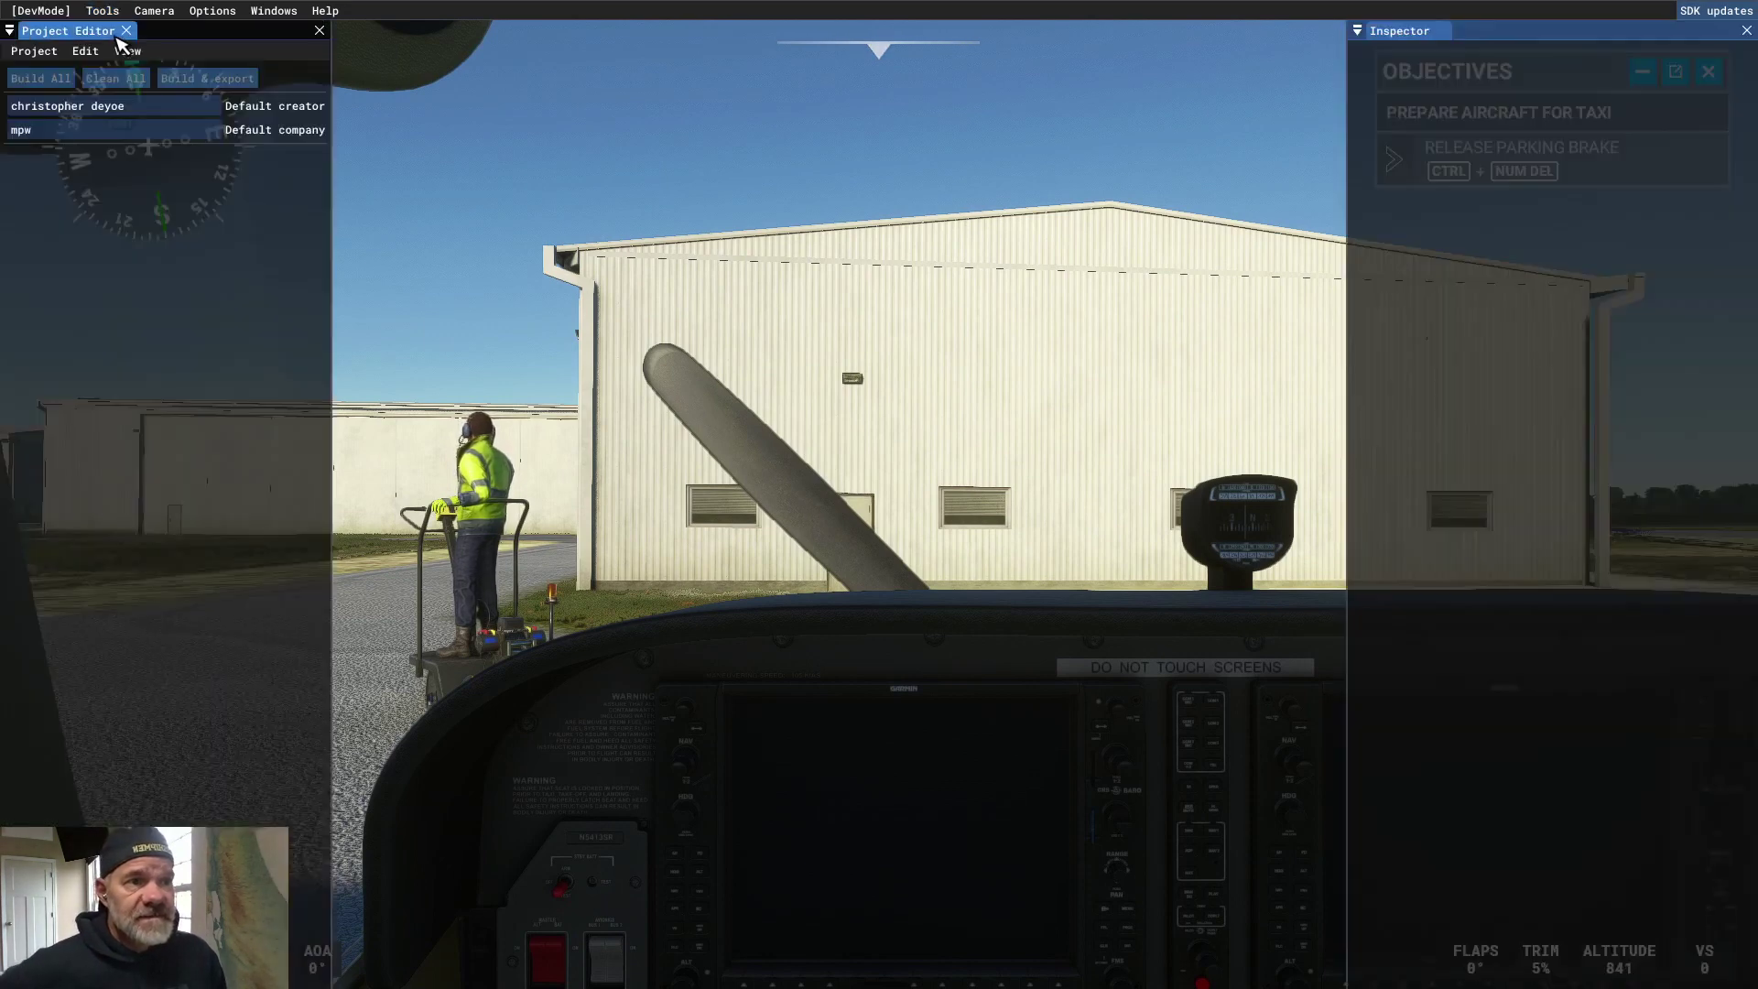
pyautogui.click(36, 52)
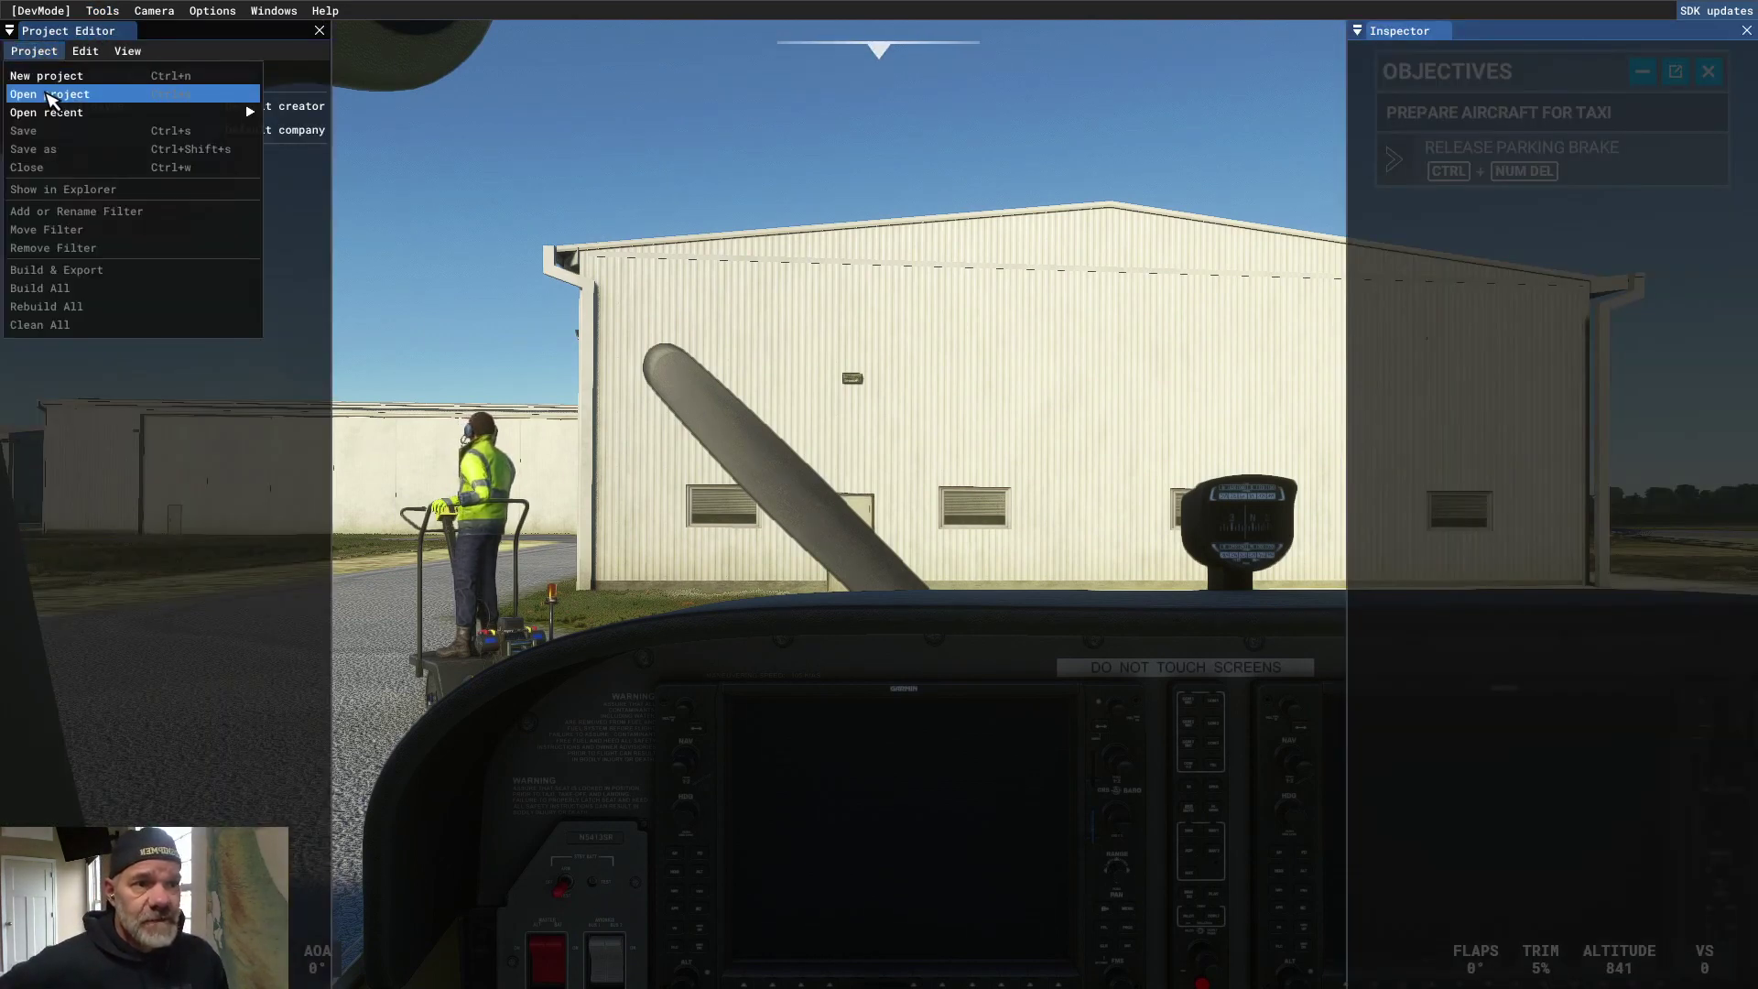
pyautogui.click(48, 95)
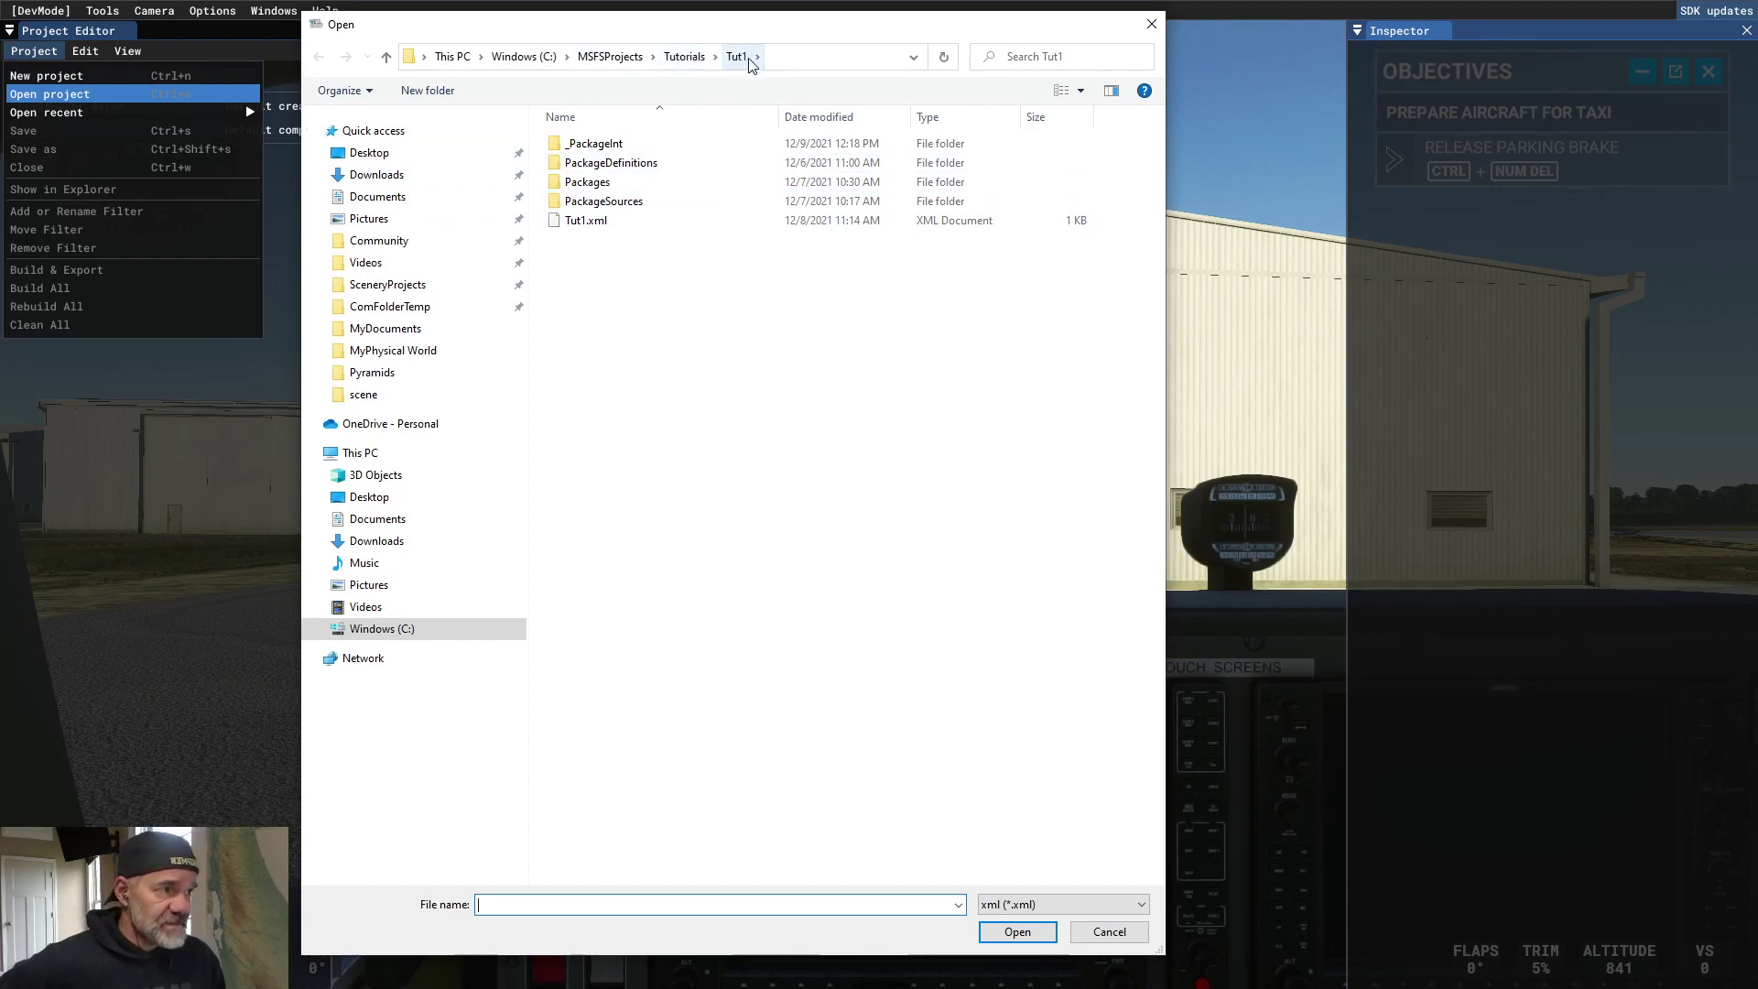
pyautogui.click(580, 223)
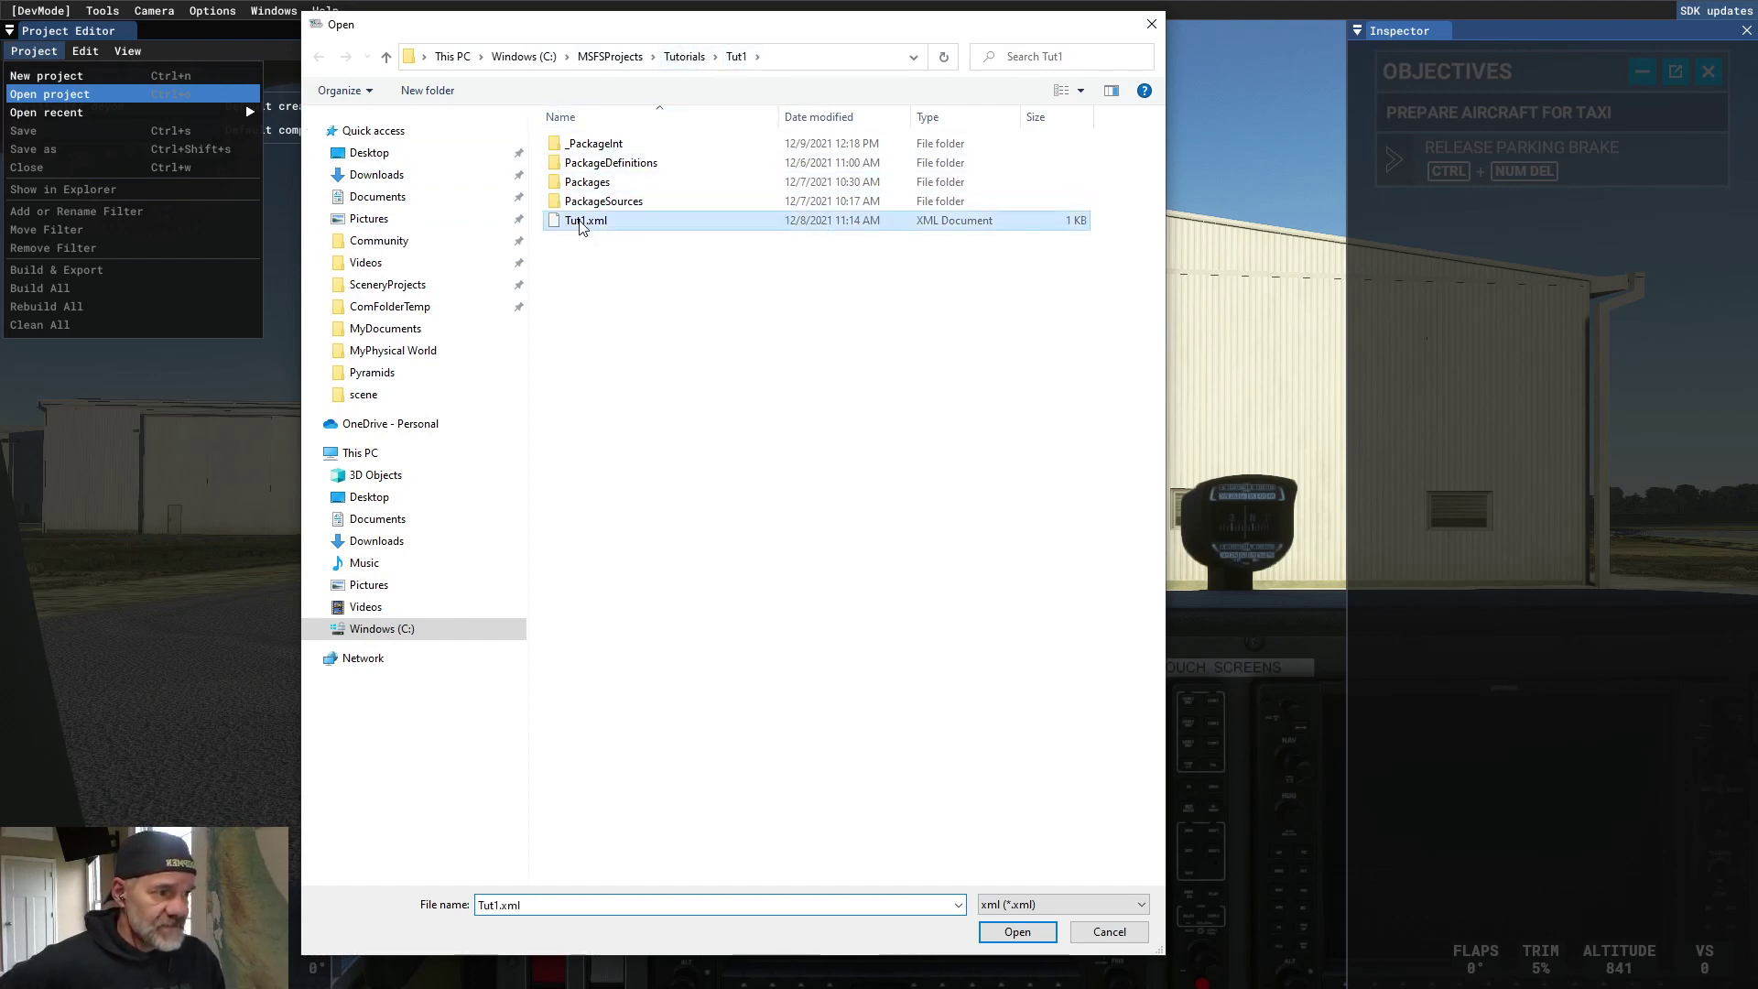
pyautogui.click(1007, 932)
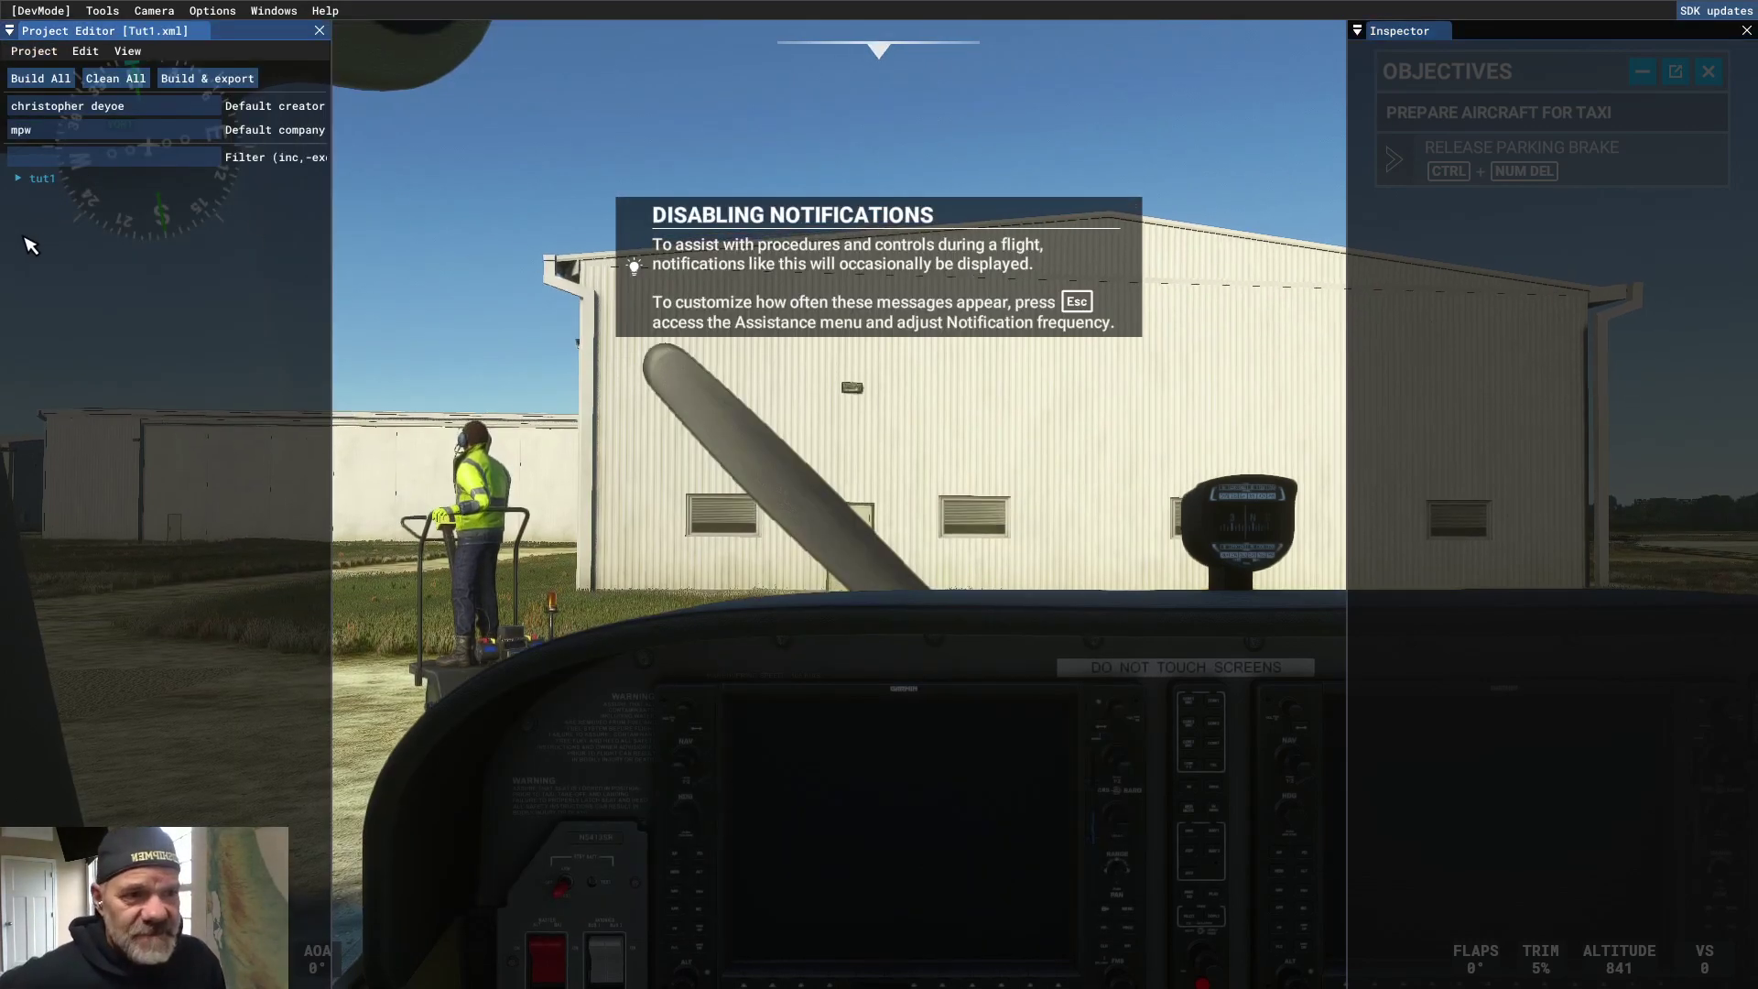
# Step: Expand the tut1 package and load its myscene BGL asset group in the scenery editor
pyautogui.click(21, 180)
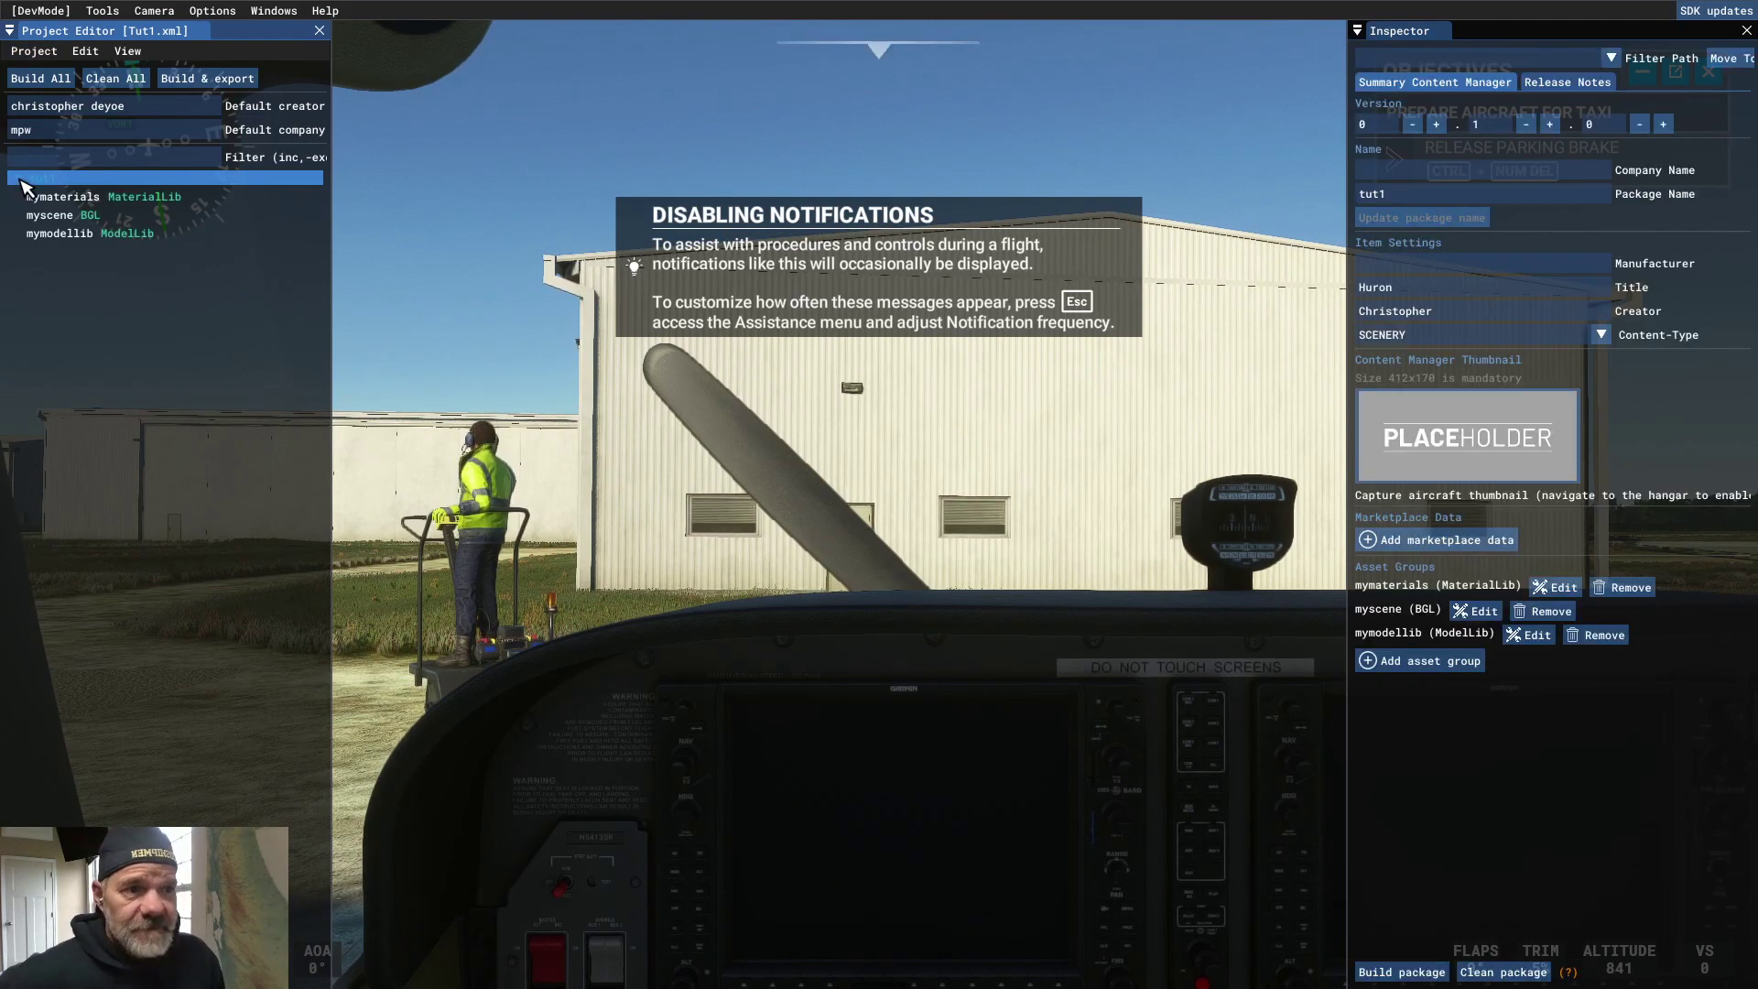
pyautogui.click(57, 219)
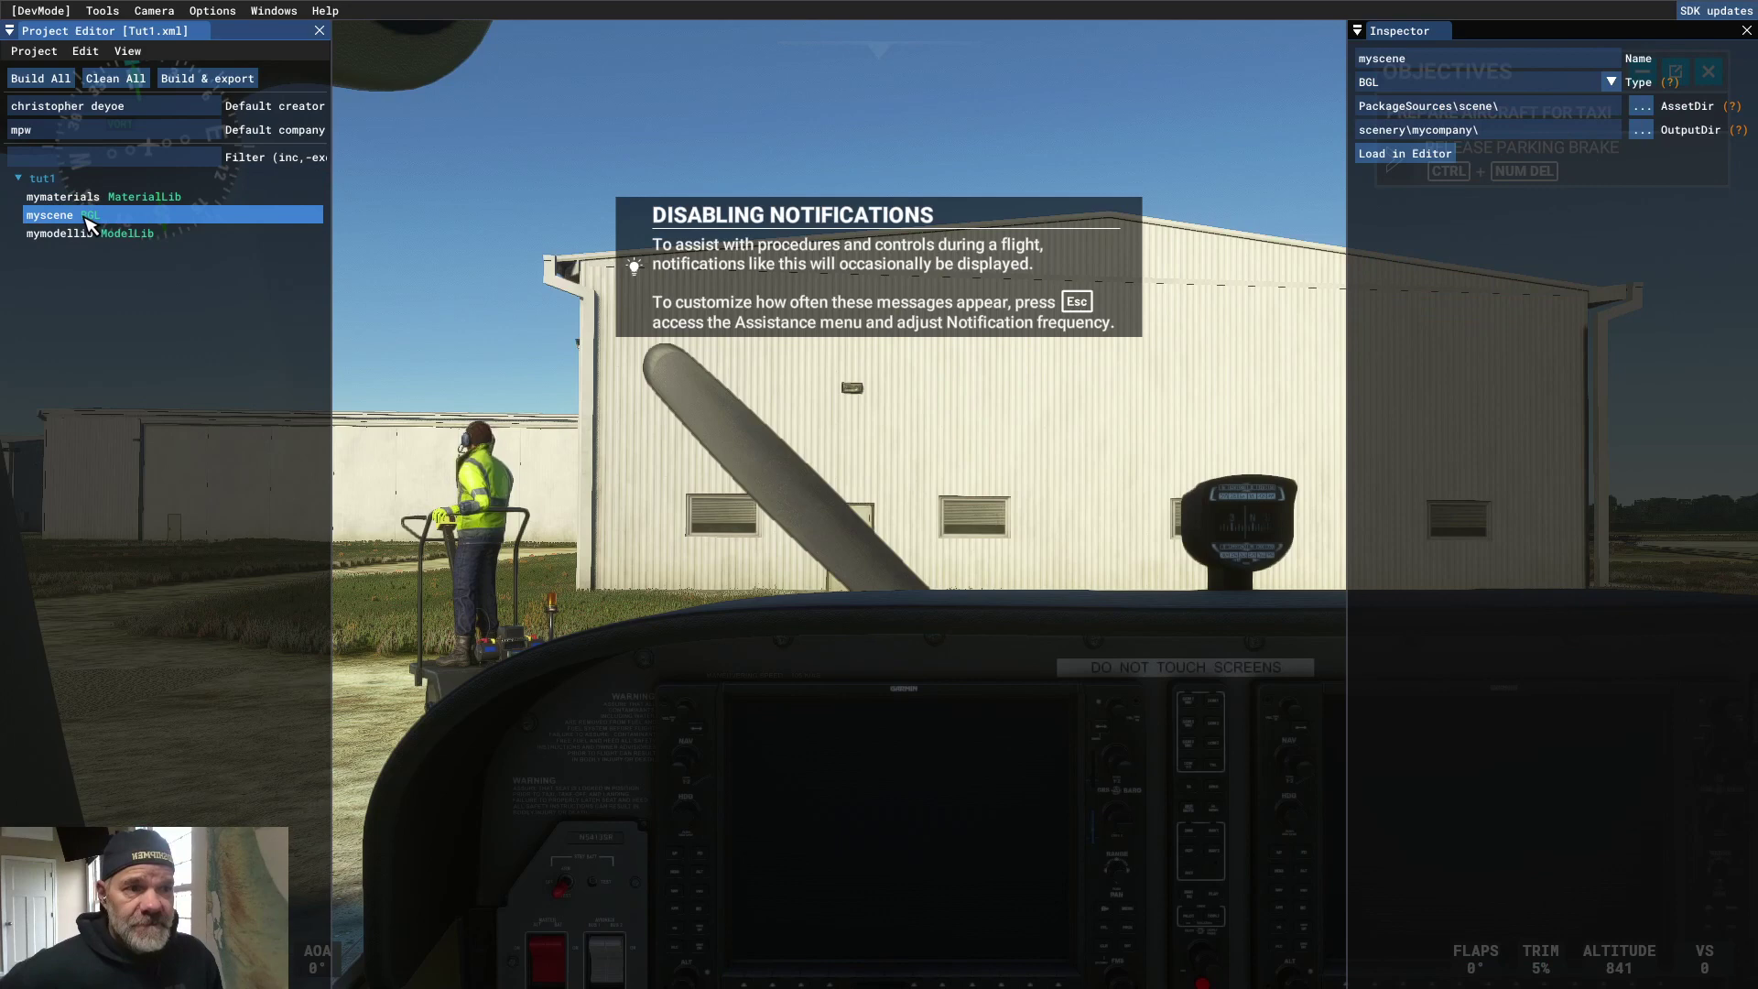
pyautogui.click(1405, 157)
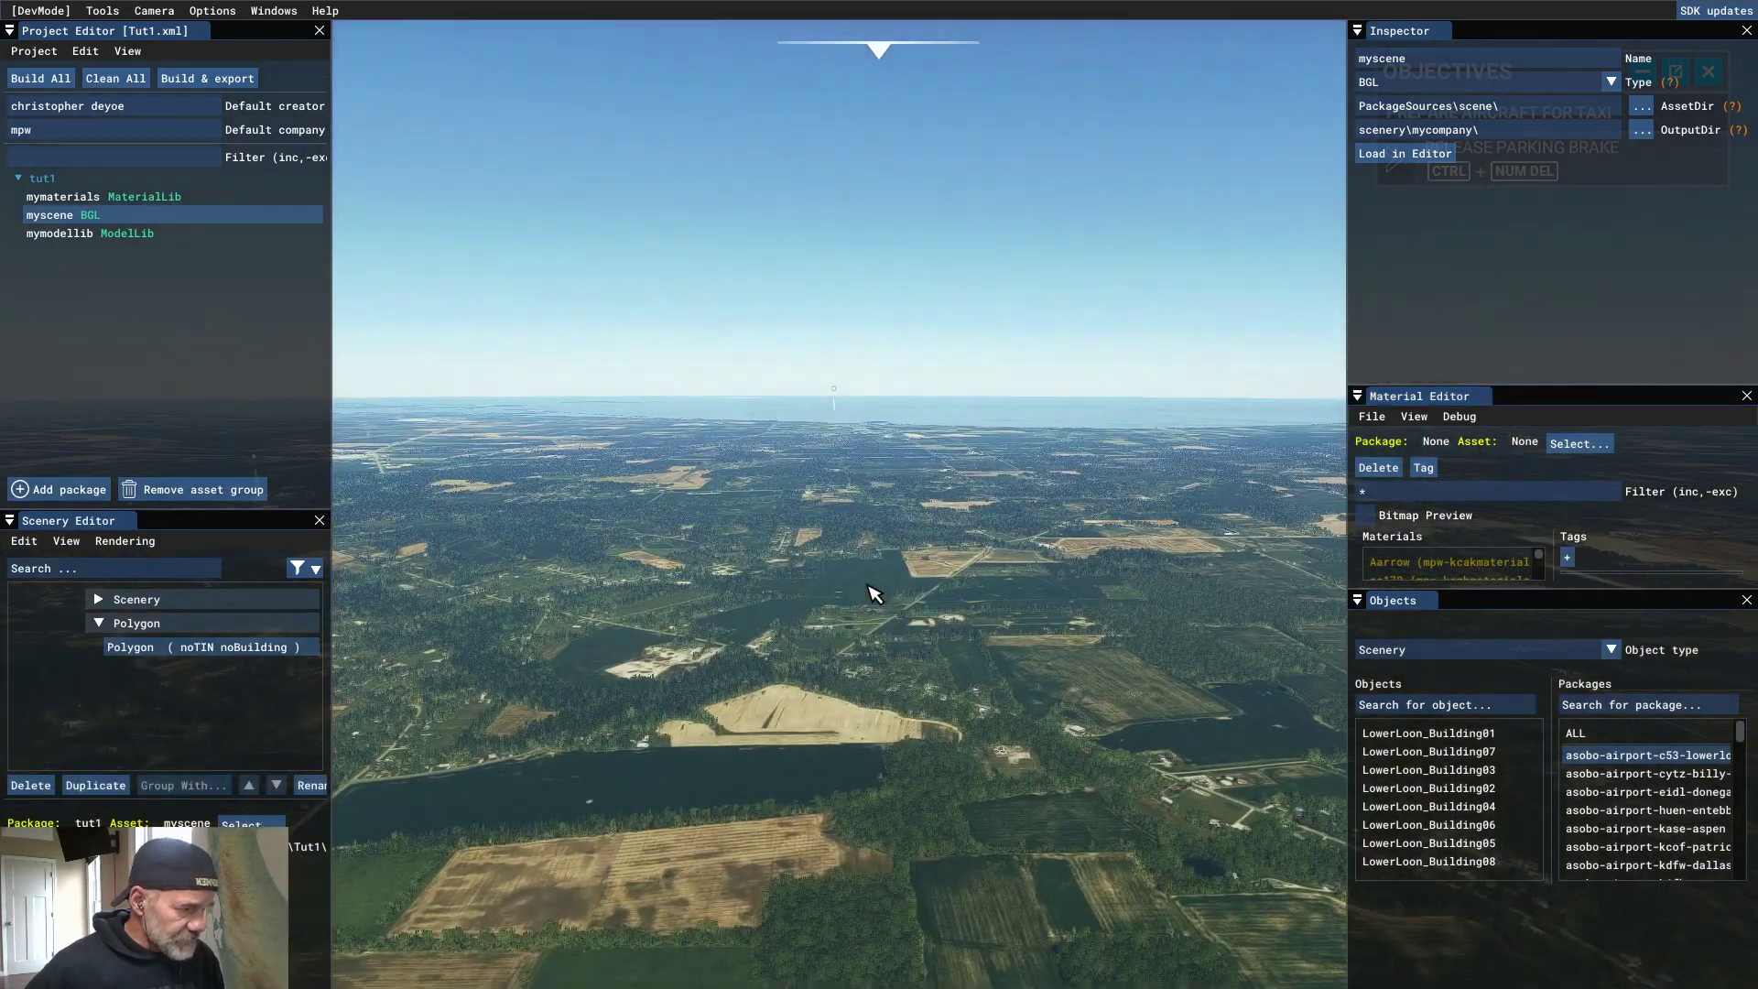
# Step: Fly the camera to the scenery polygon and examine the ramp, tower and taxiway around it from several directions
pyautogui.press('s')
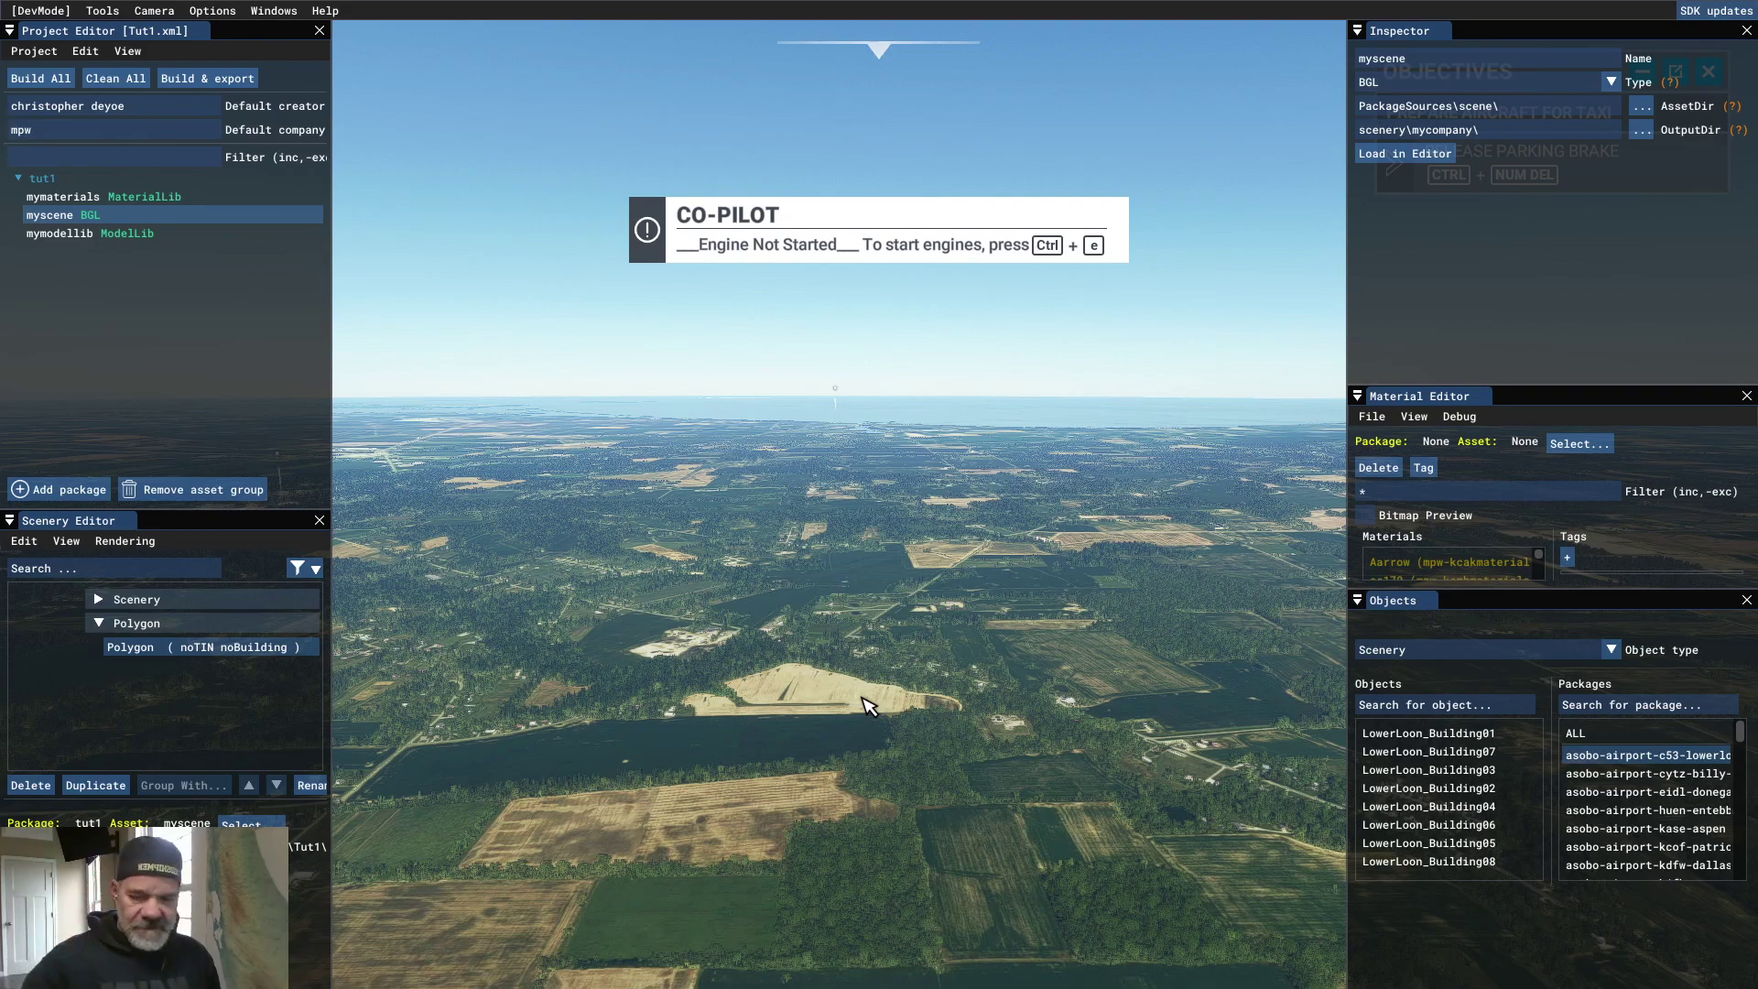
pyautogui.press('f')
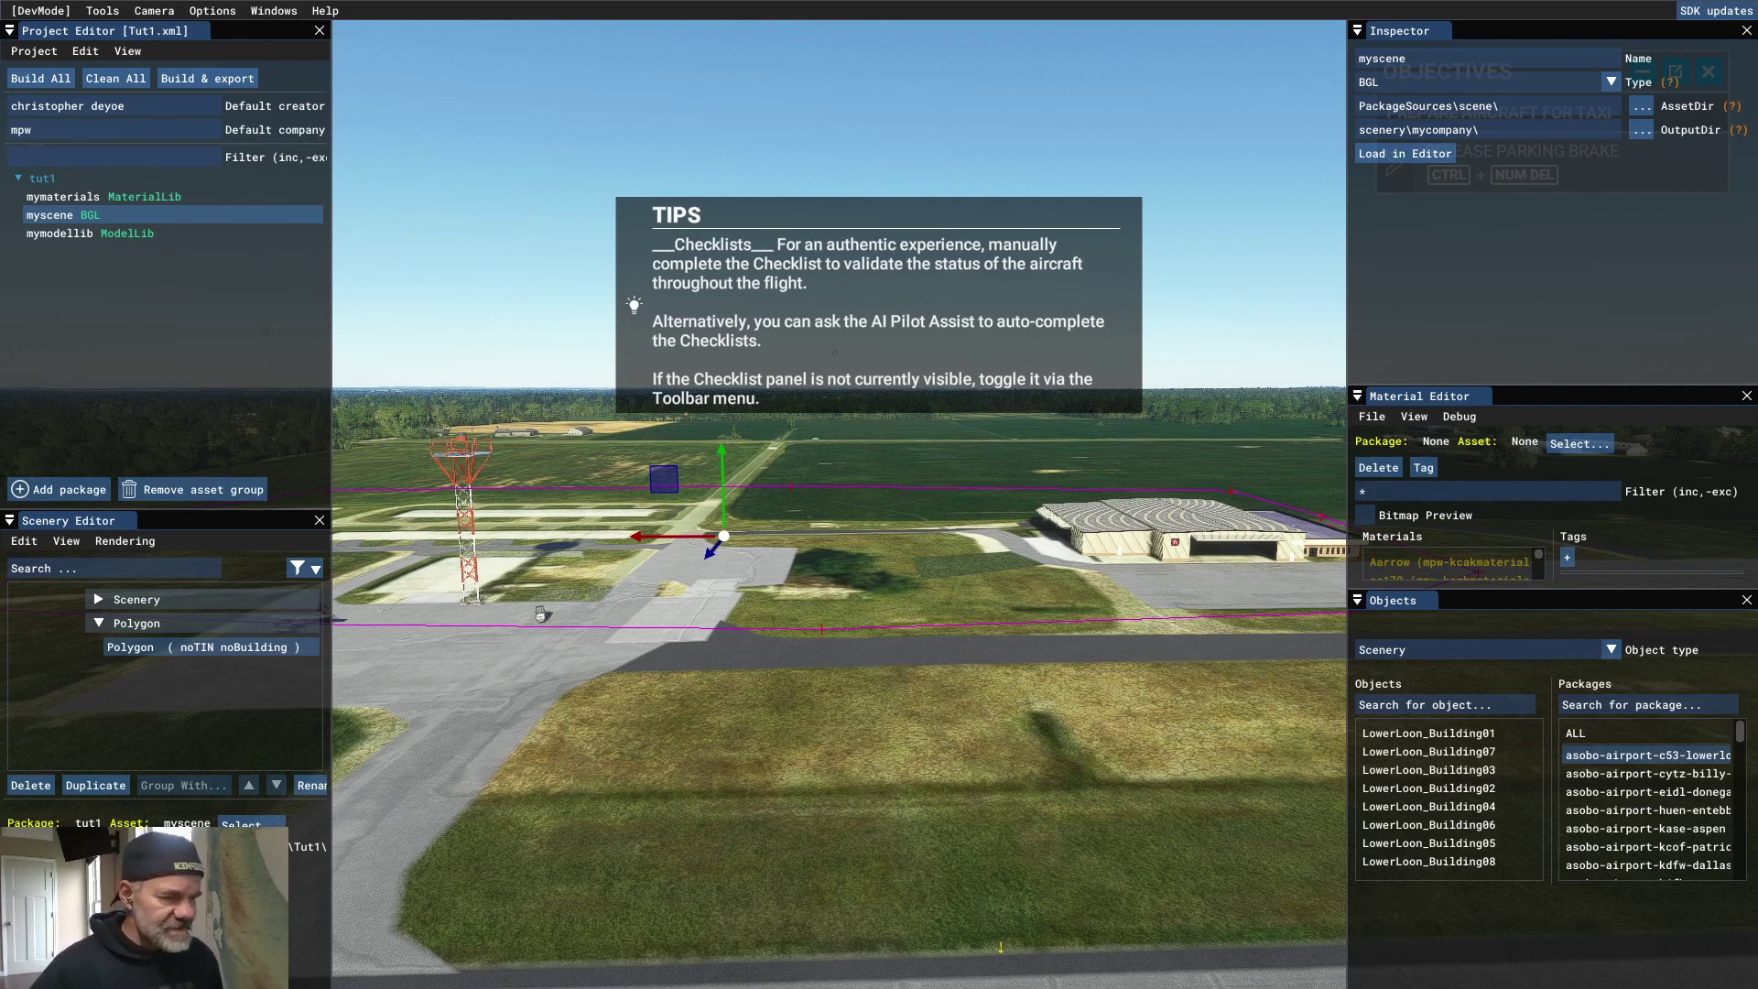
pyautogui.press('d')
pyautogui.press('d')
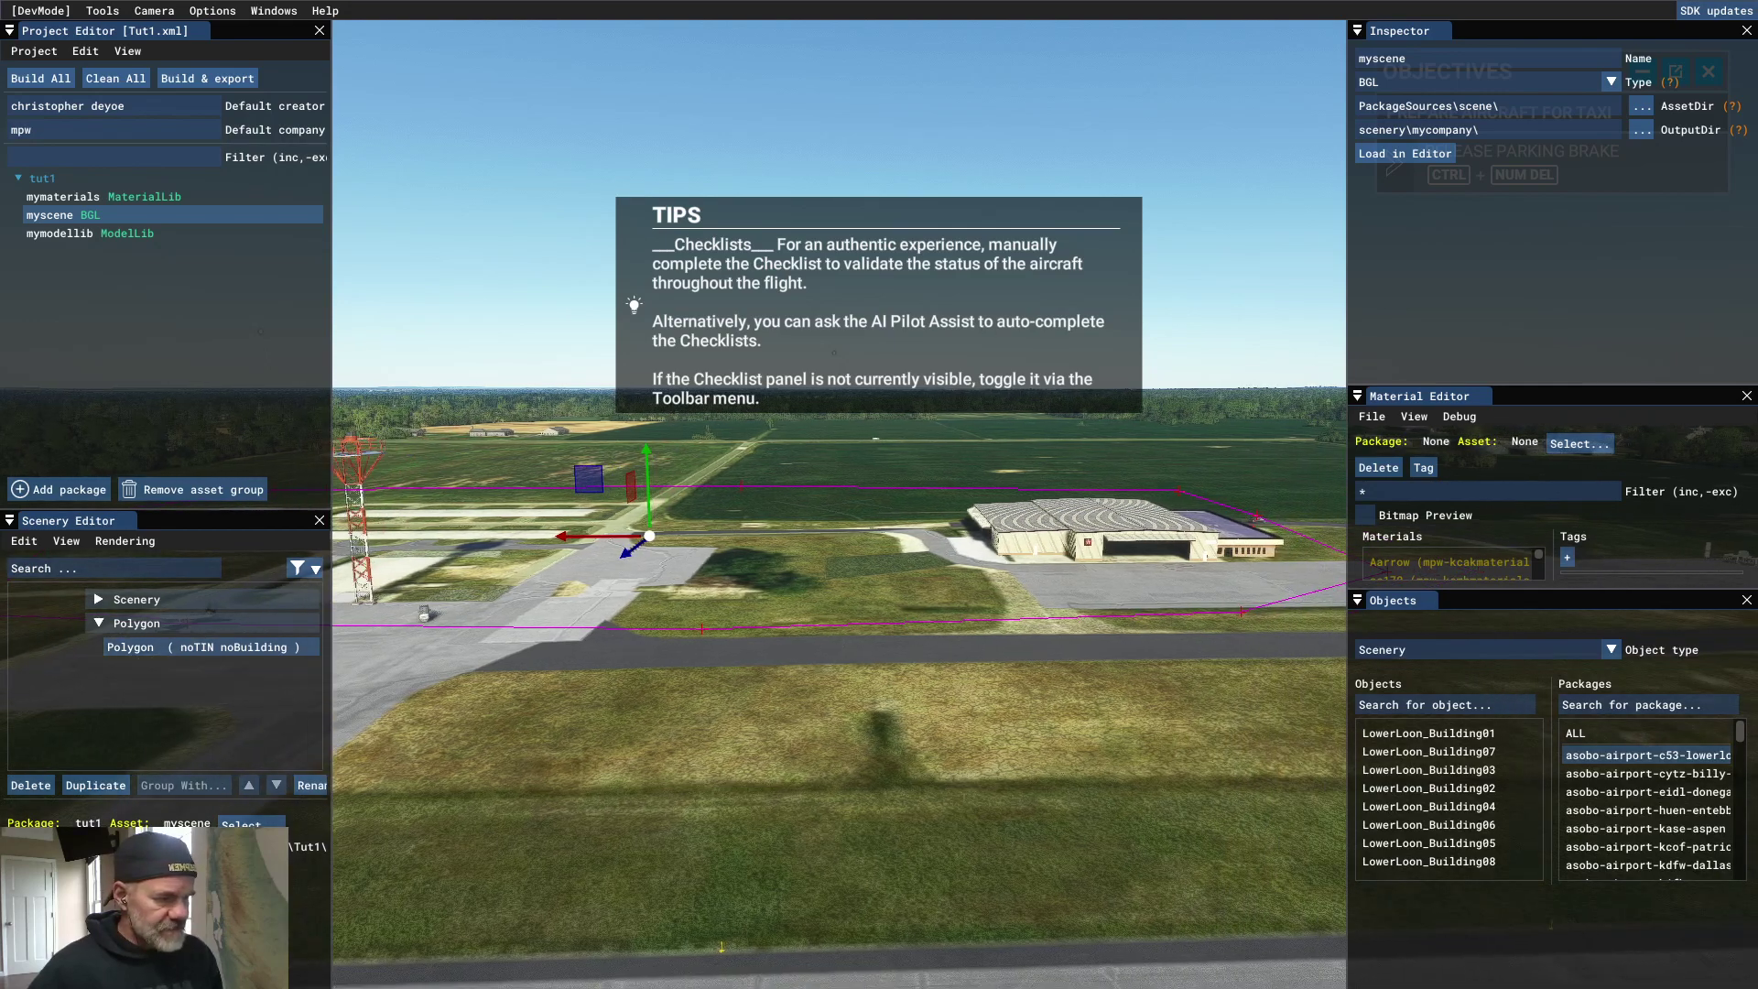
pyautogui.press('Left')
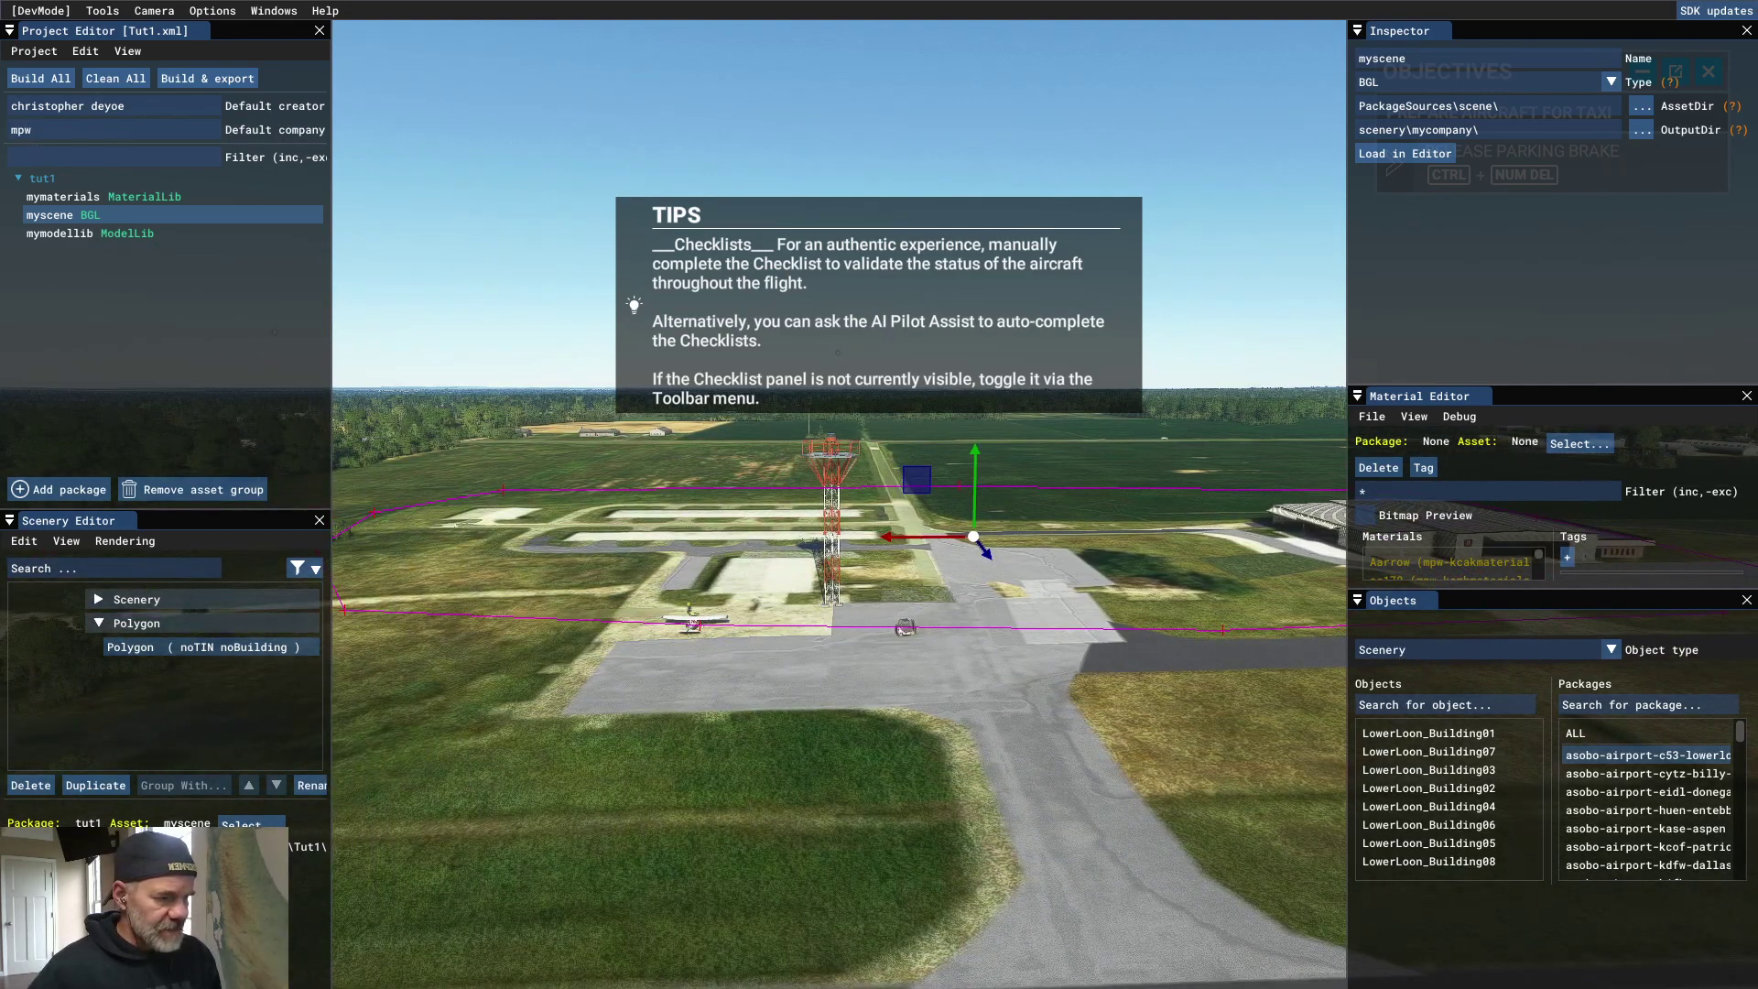
pyautogui.press('a')
pyautogui.press('a')
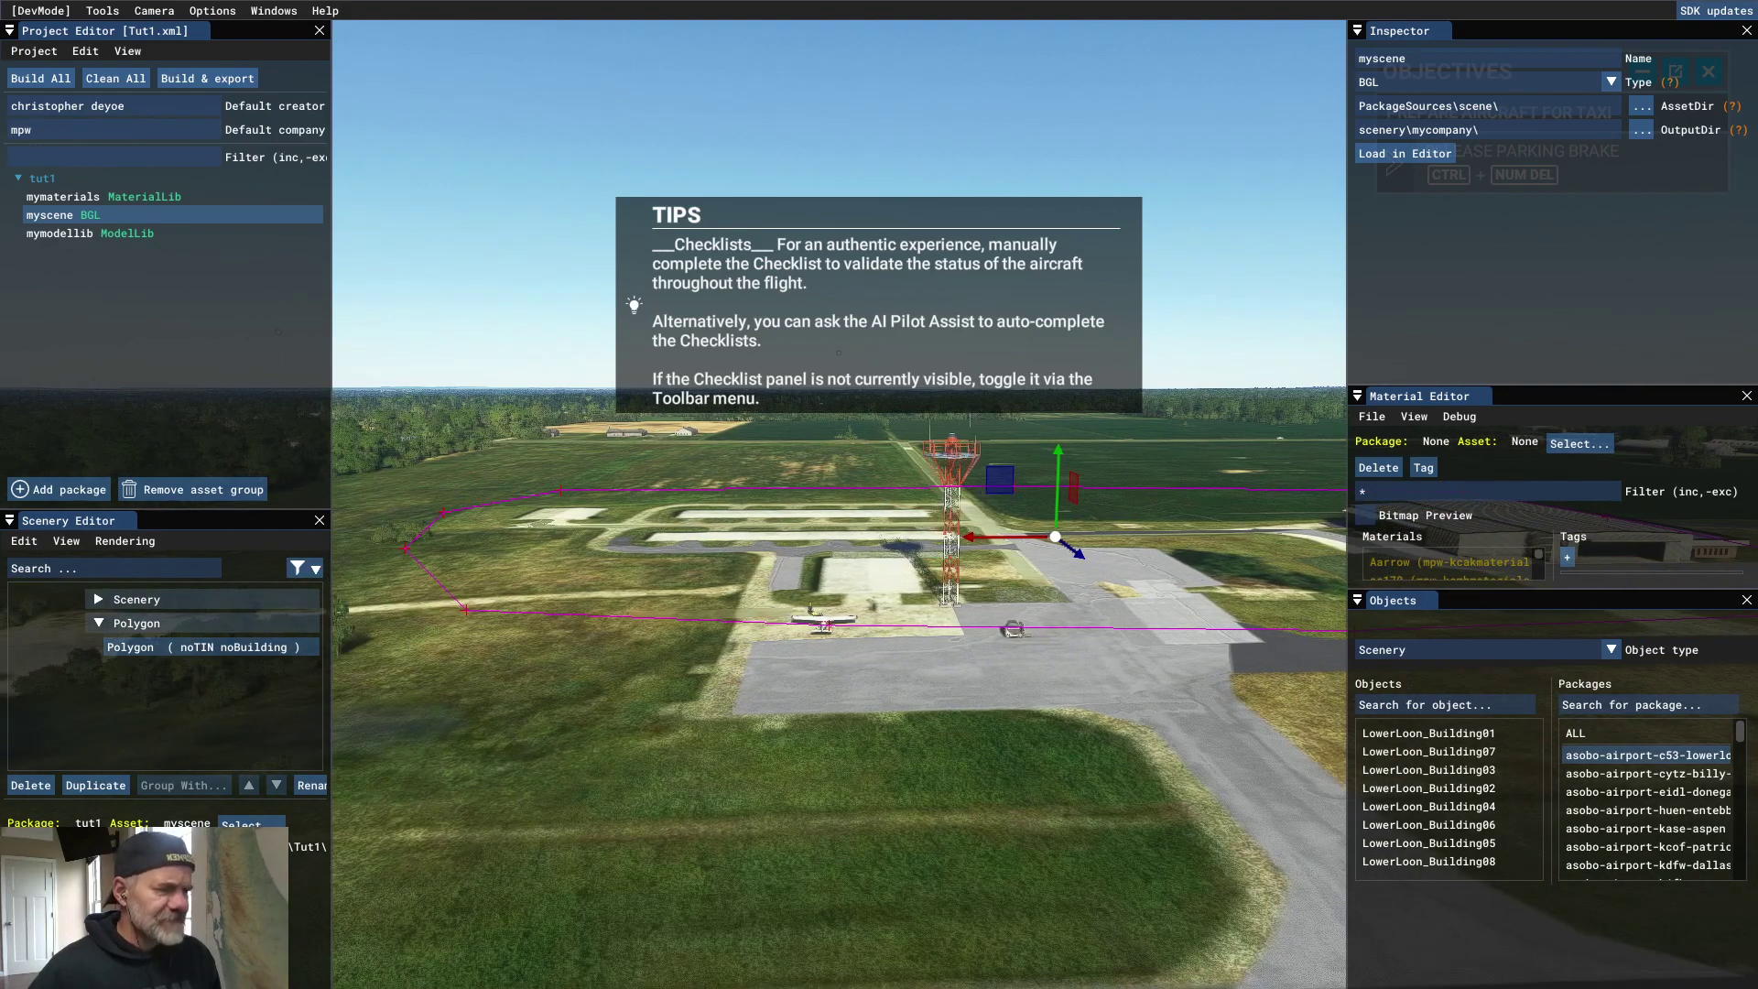
pyautogui.press('d')
pyautogui.press('w')
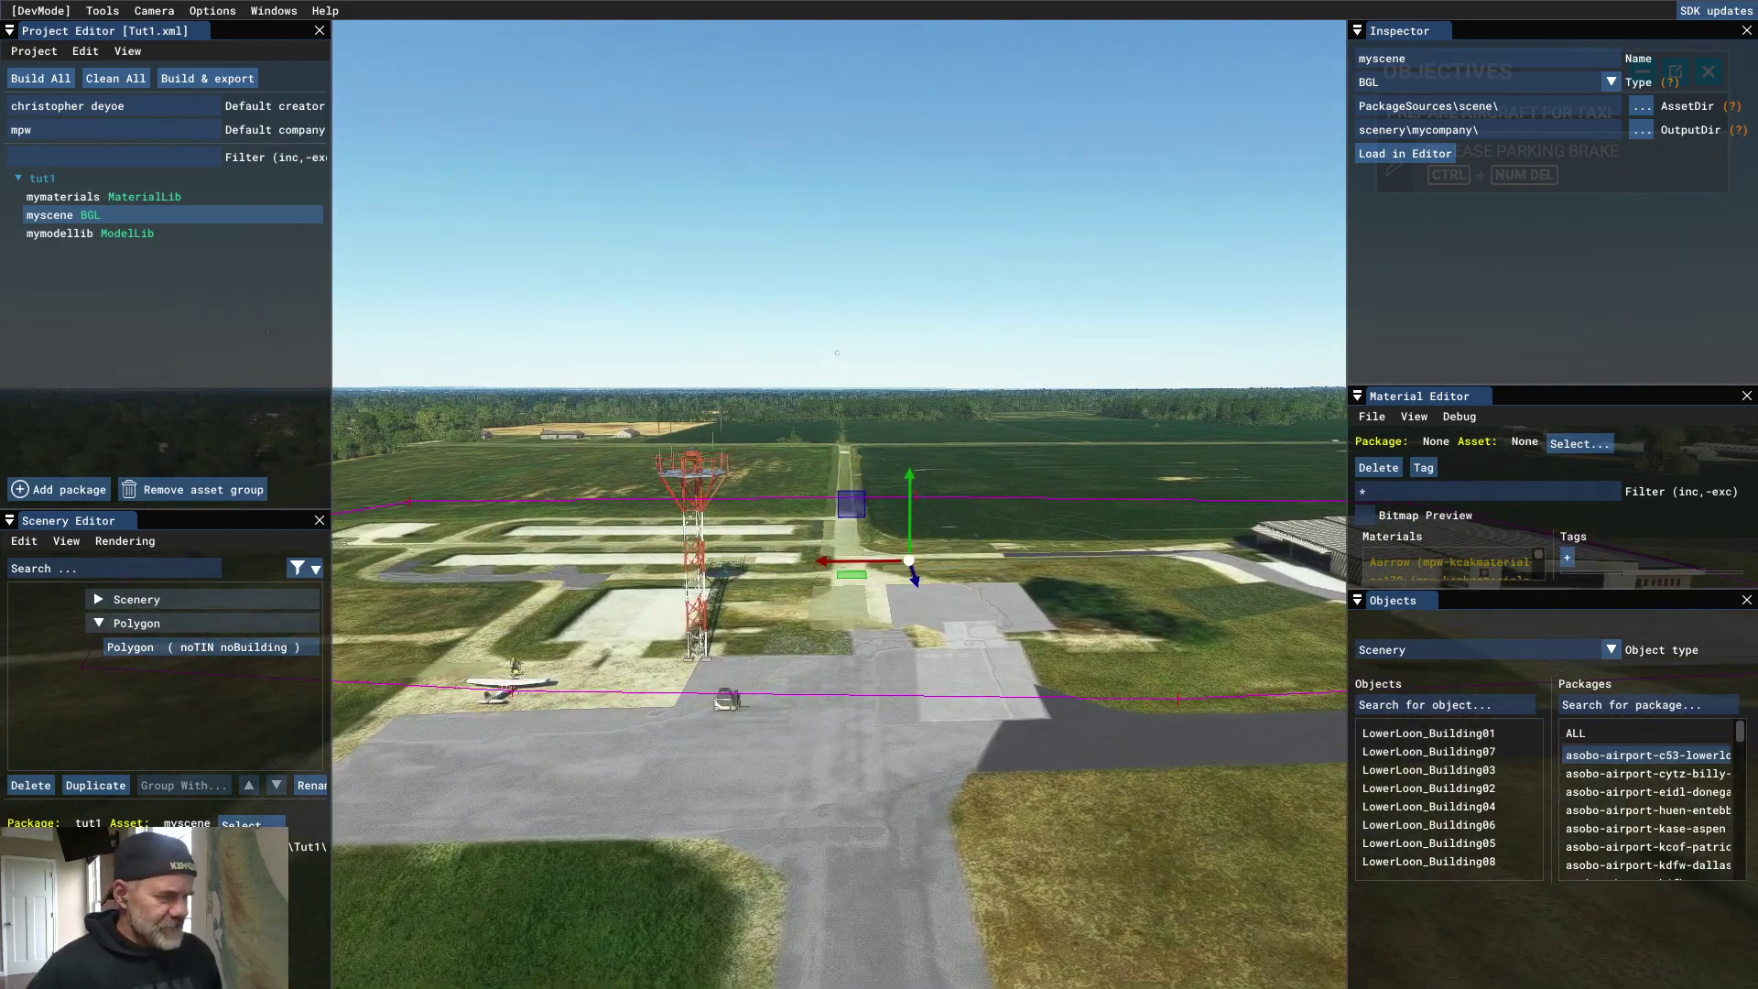
pyautogui.press('s')
pyautogui.press('Down')
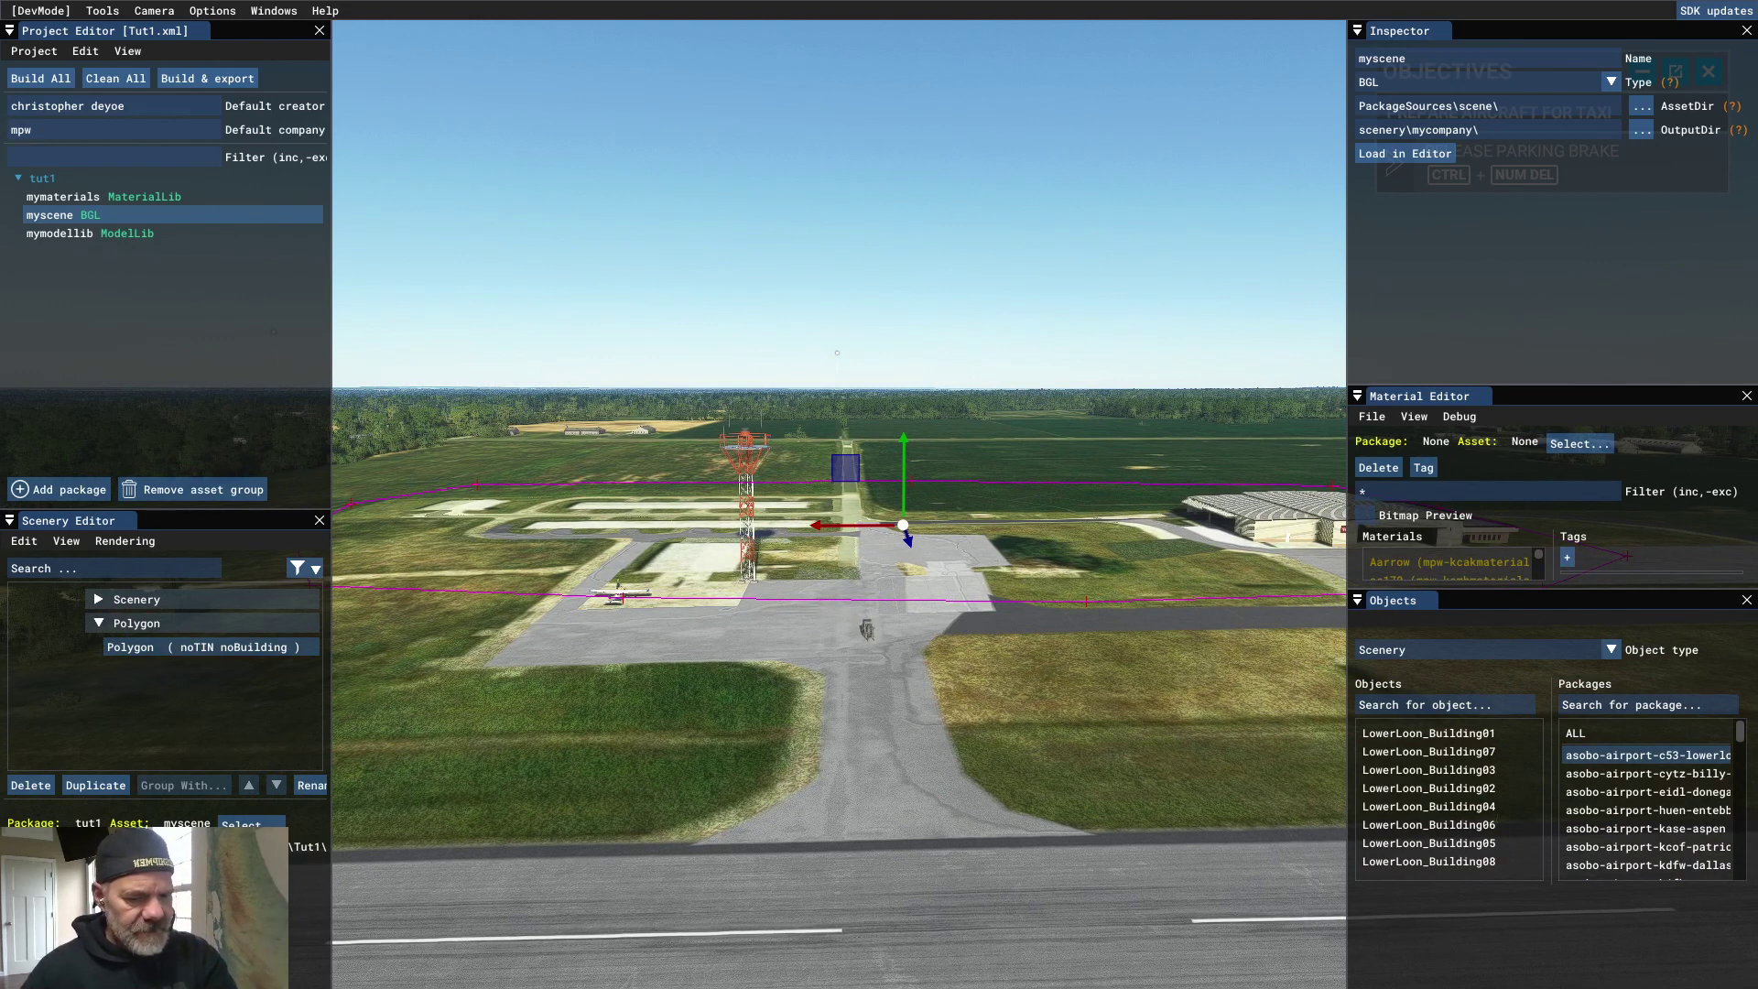
pyautogui.press('Right')
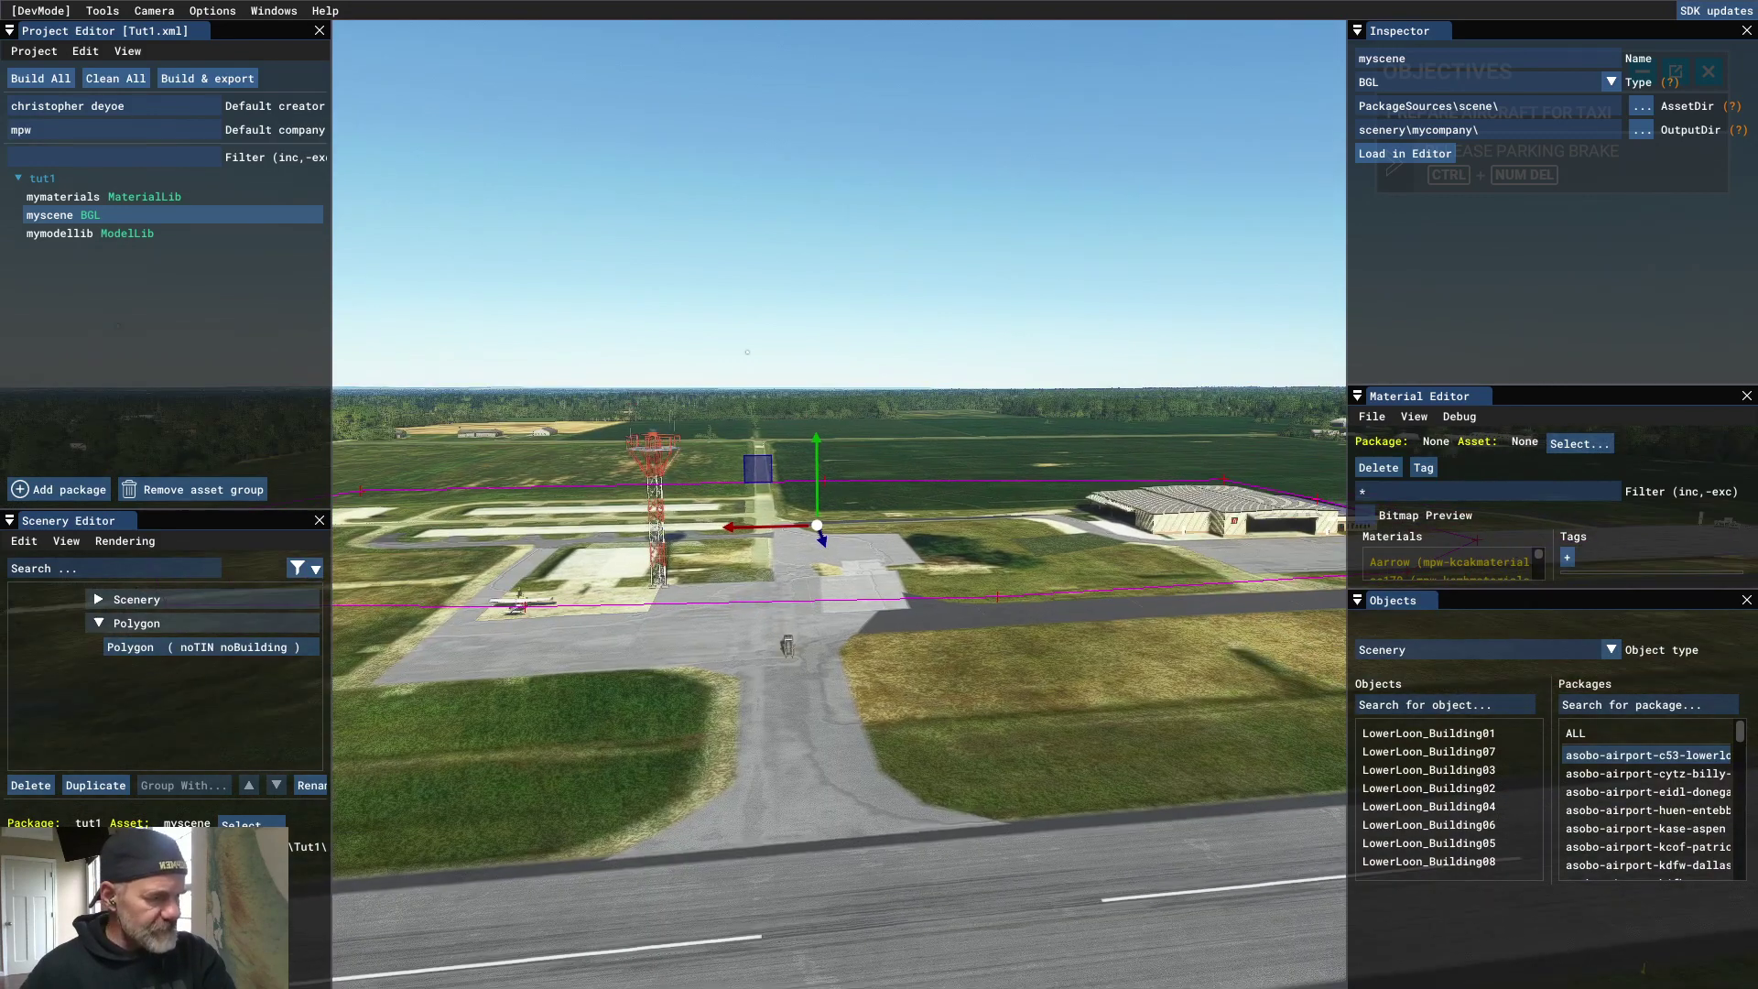
pyautogui.press('Left')
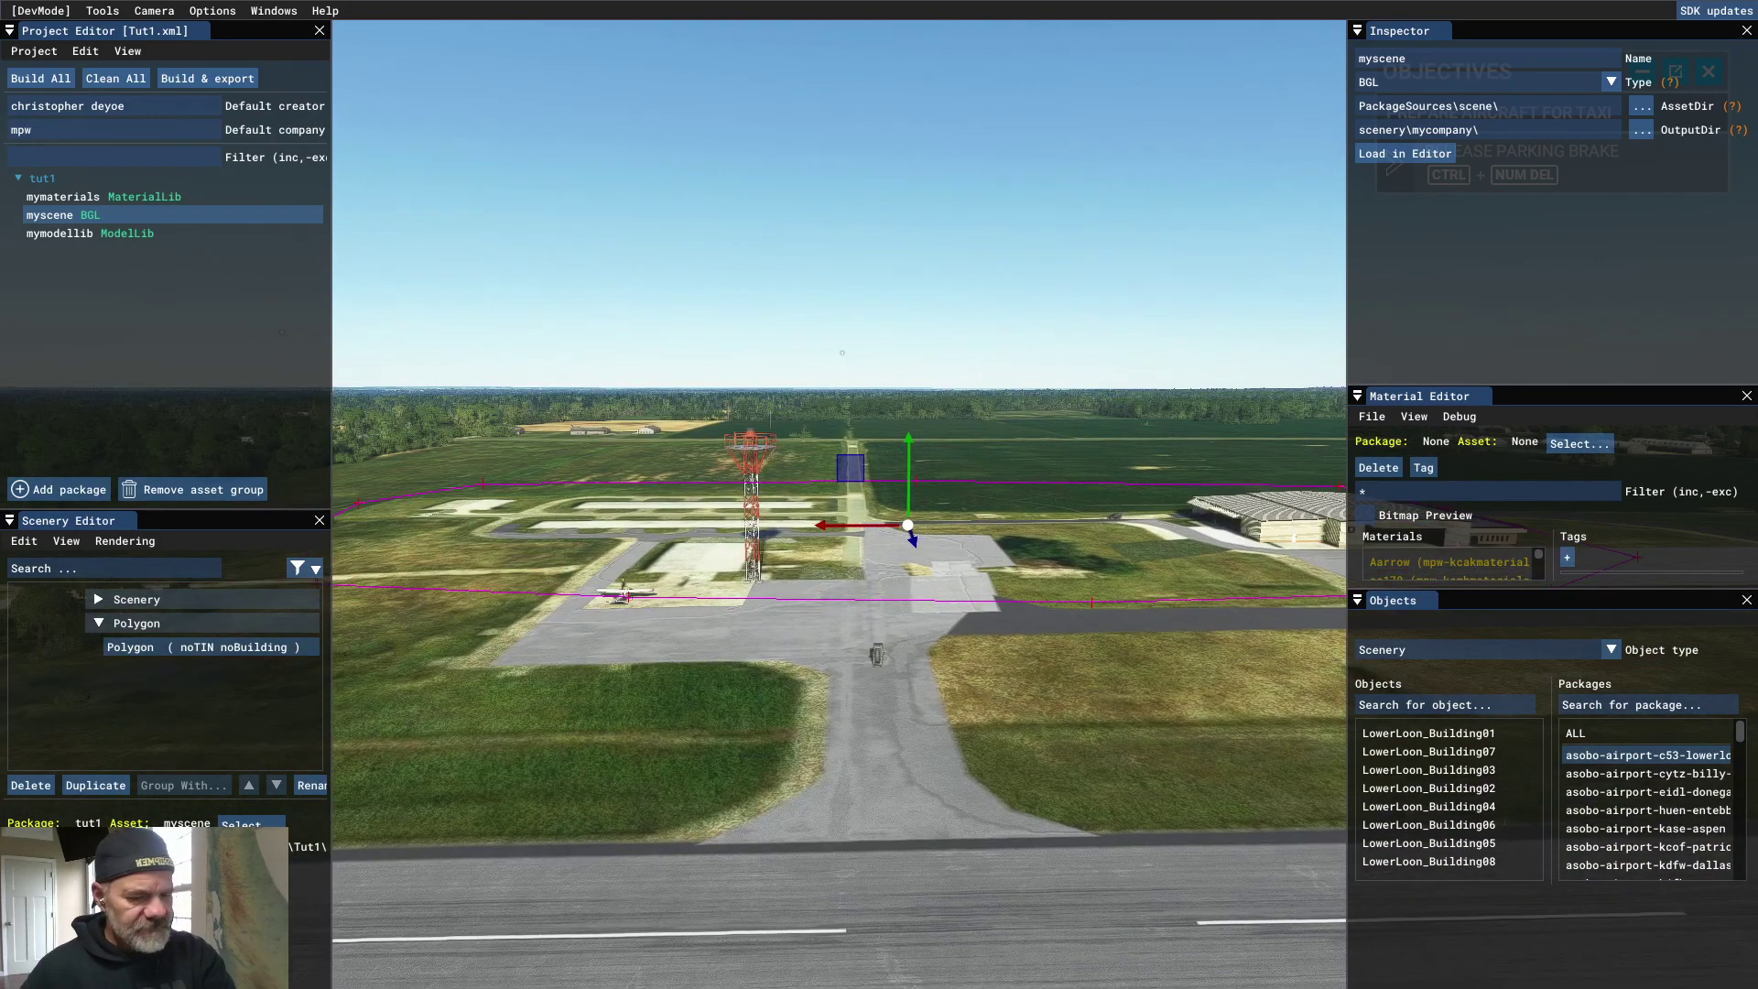
pyautogui.press('Left')
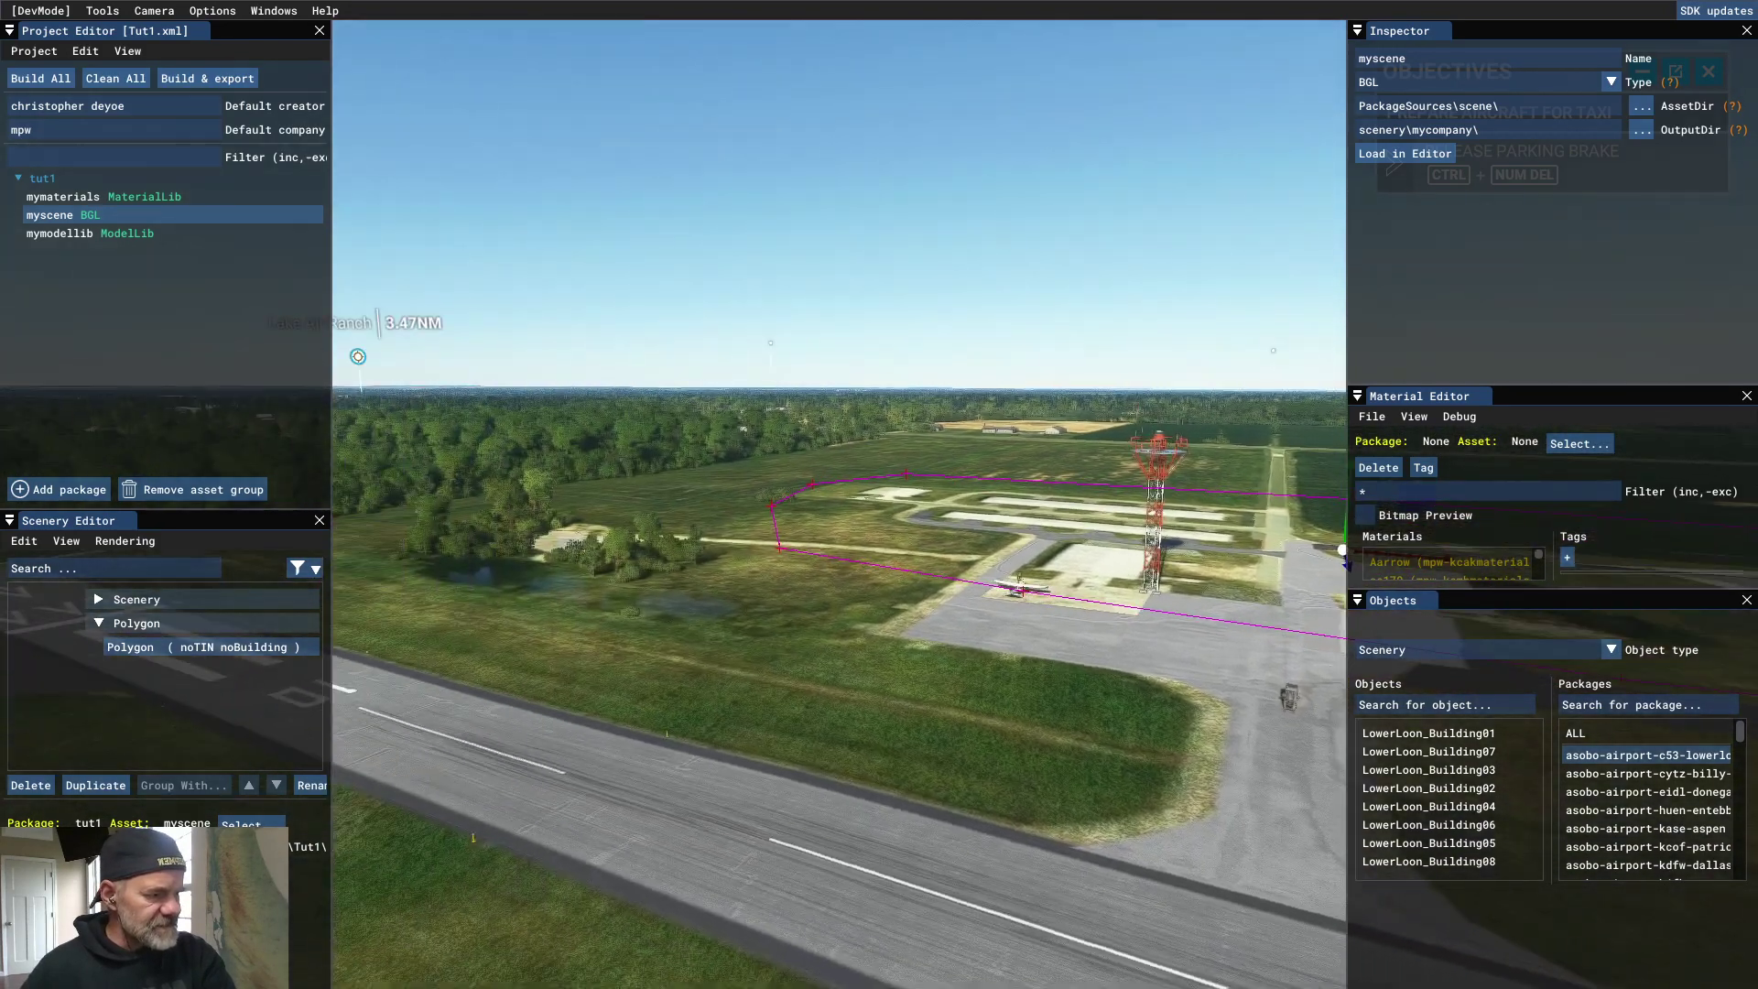
pyautogui.press('Right')
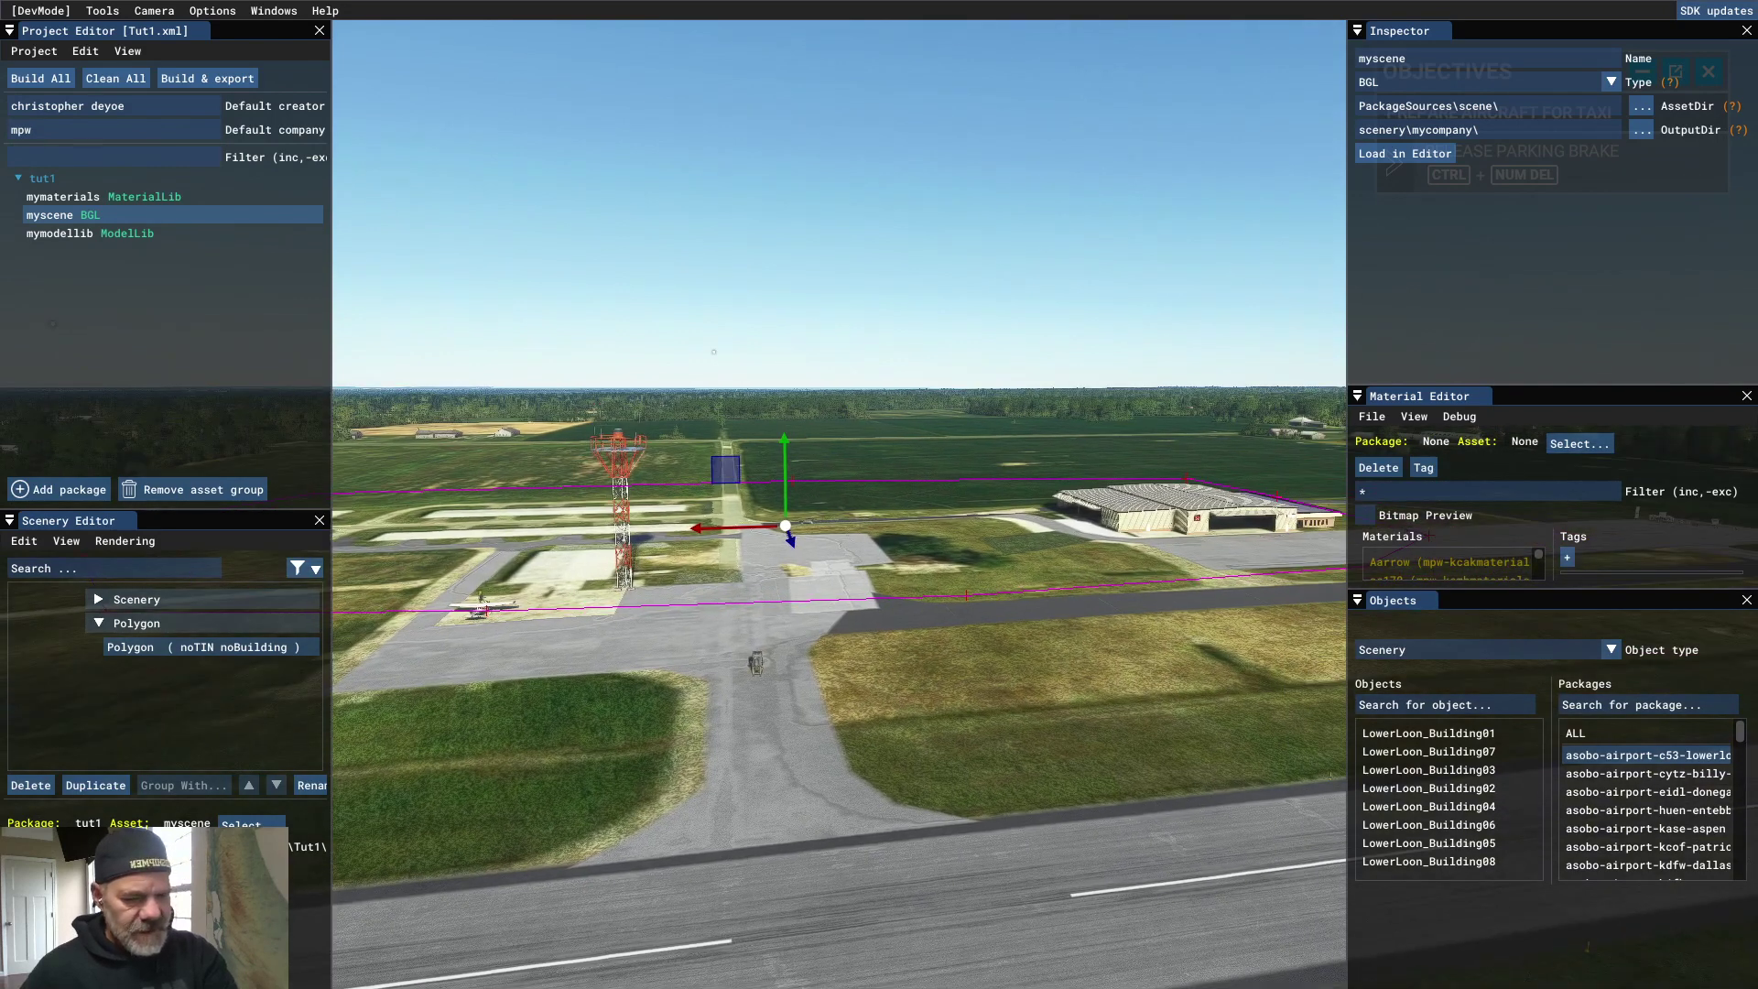
pyautogui.press('Up')
pyautogui.press('Down')
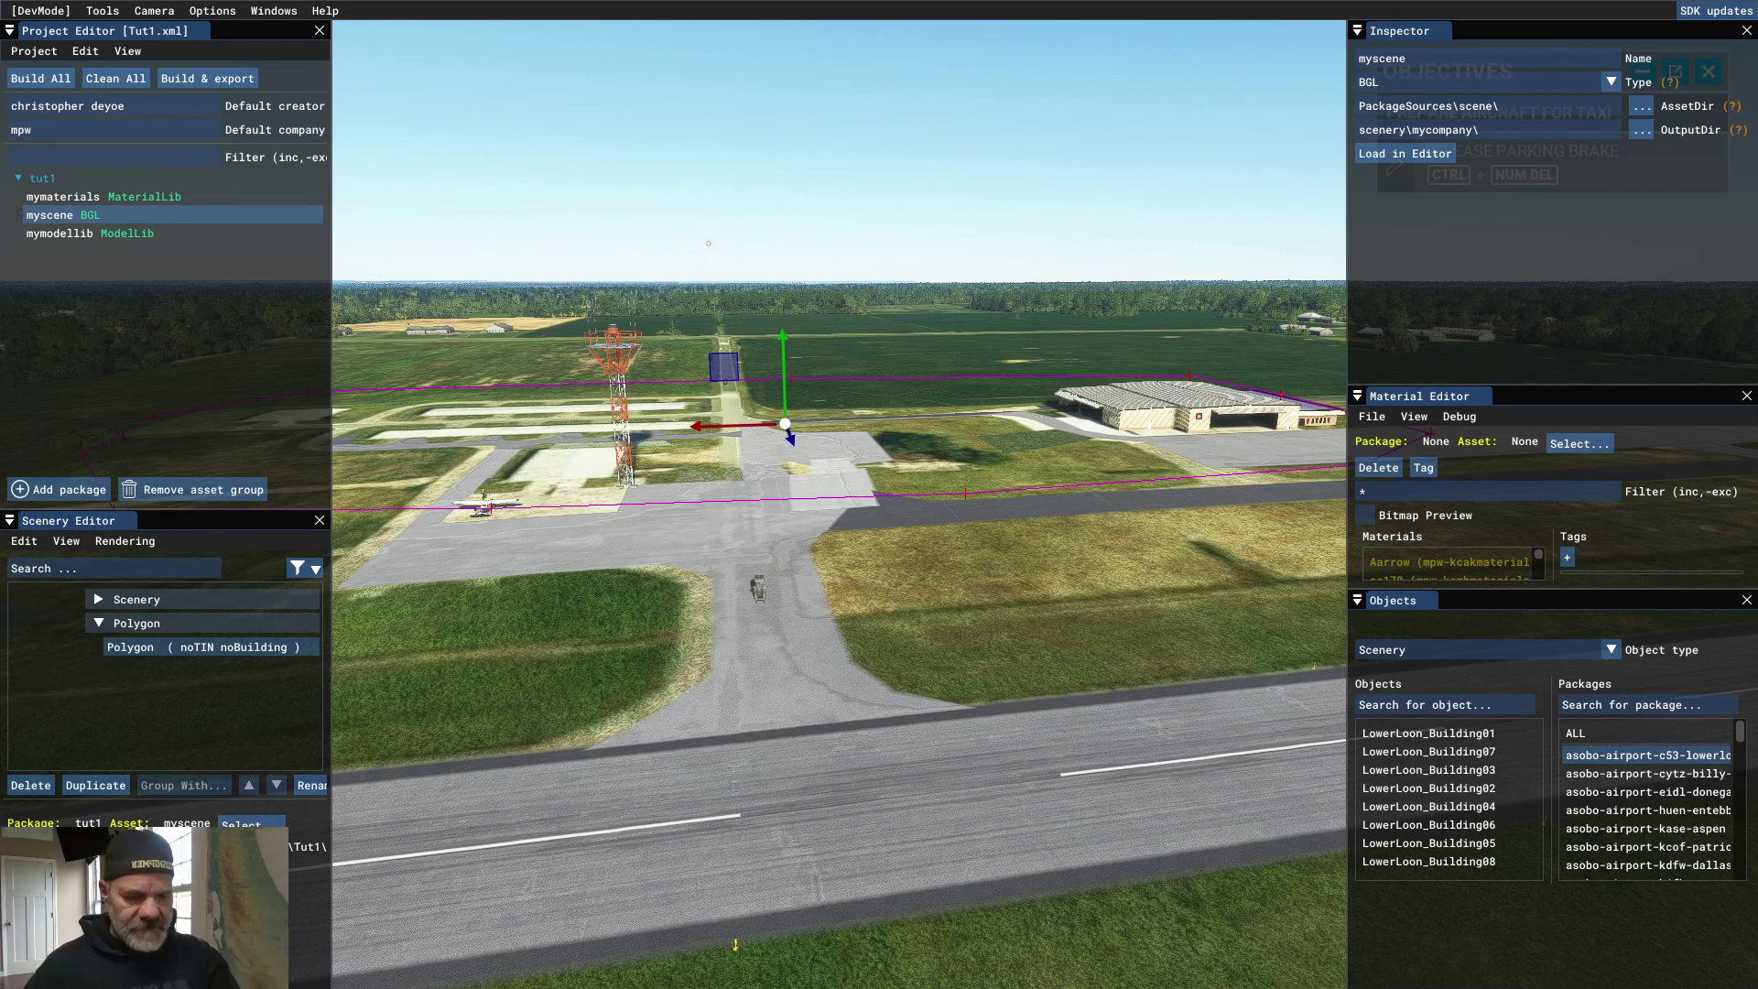
# Step: Examine the large hangar and its apron at the polygon's far end, then the grass between hangar and ramp, from above
pyautogui.press('d')
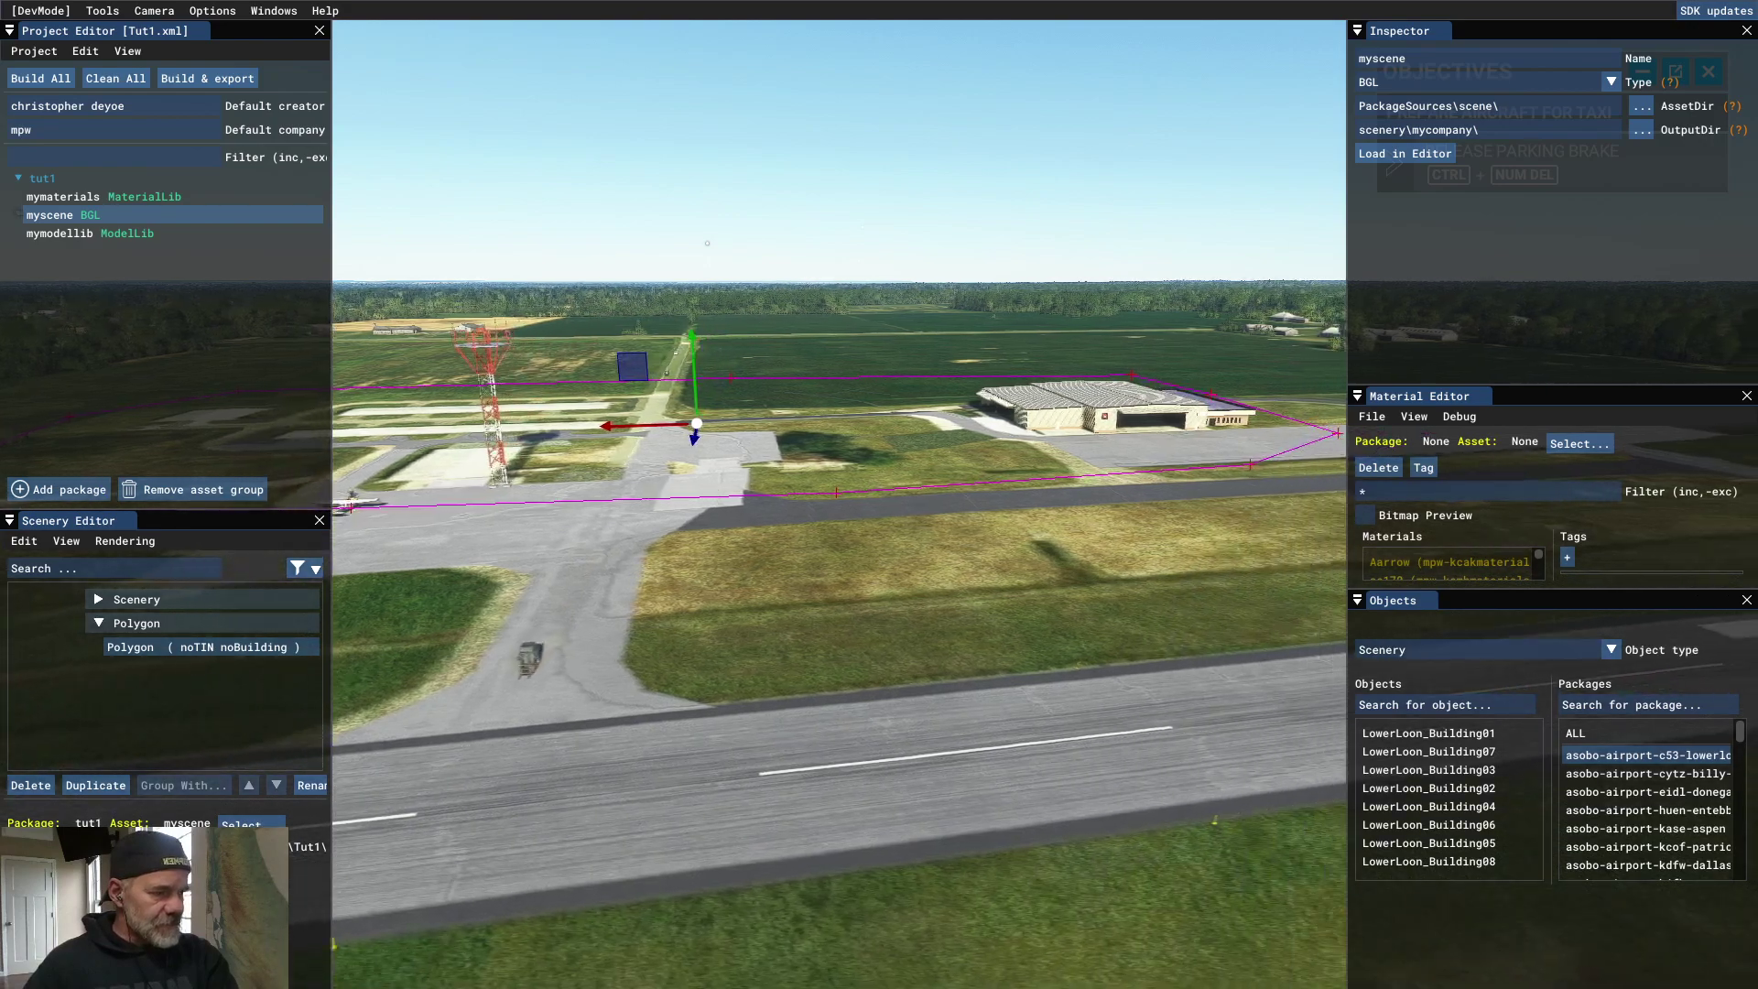
pyautogui.press('d')
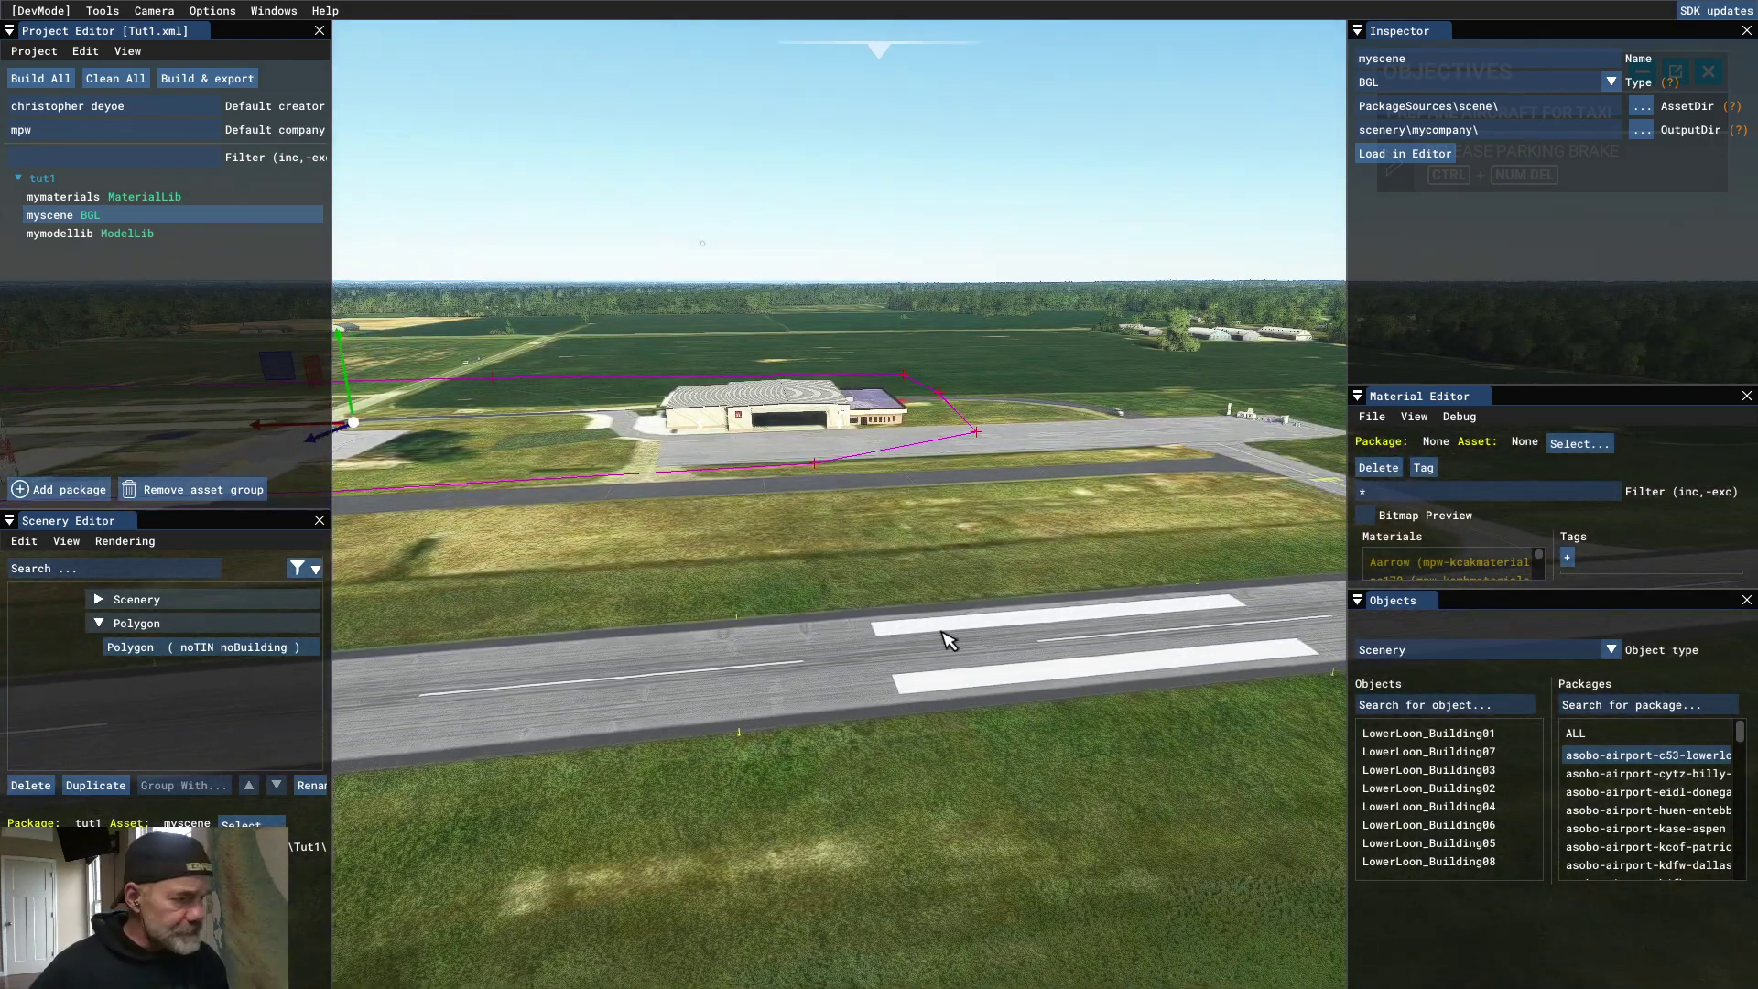
pyautogui.press('w')
pyautogui.press('w')
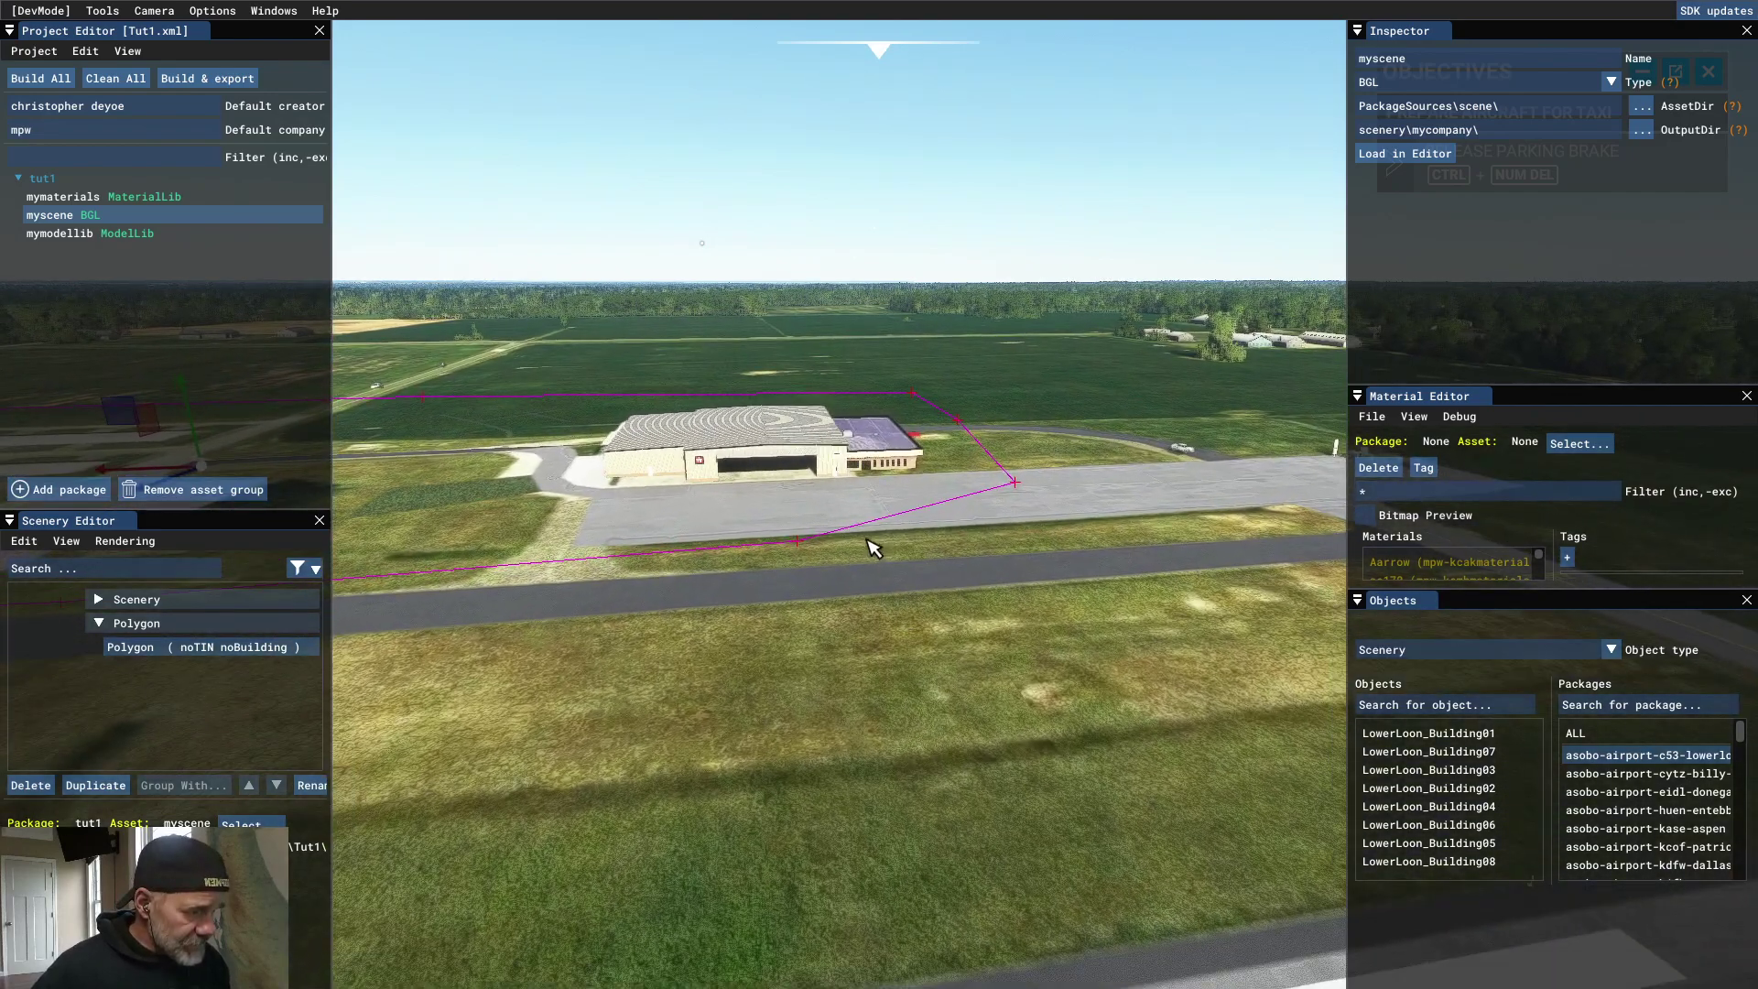
pyautogui.press('r')
pyautogui.moveTo(872, 545); pyautogui.dragTo(832, 639, button='right')
pyautogui.press('w')
pyautogui.press('a')
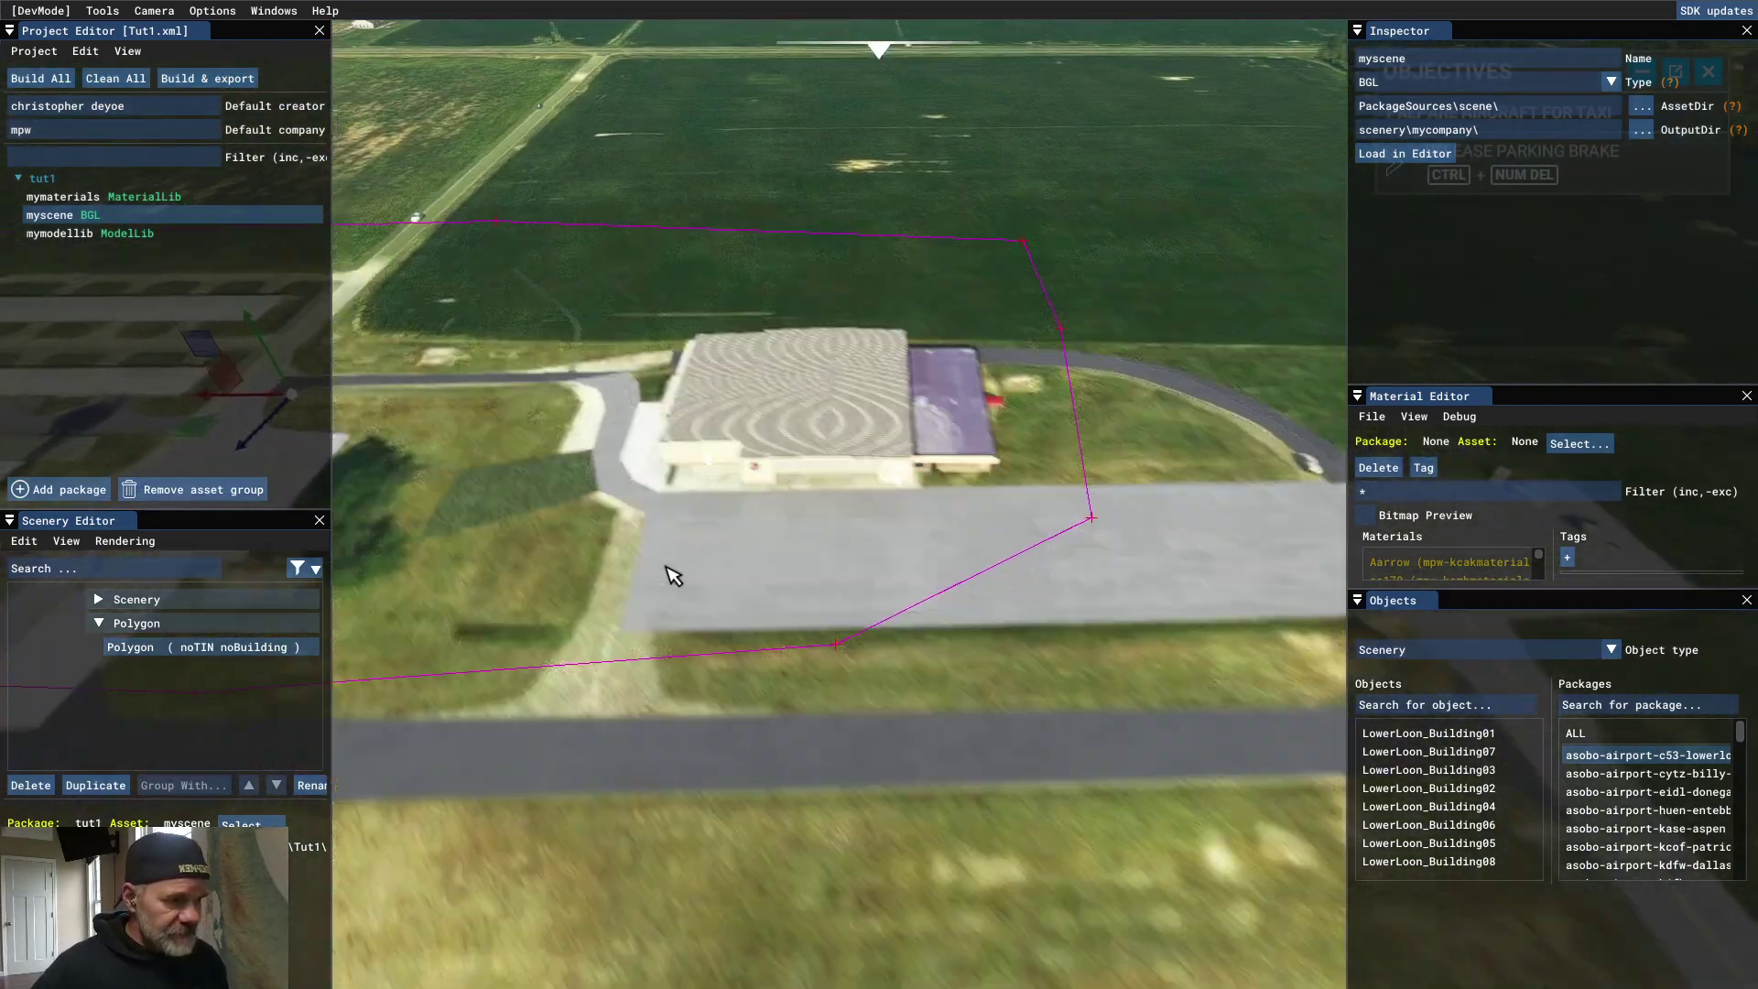
pyautogui.press('d')
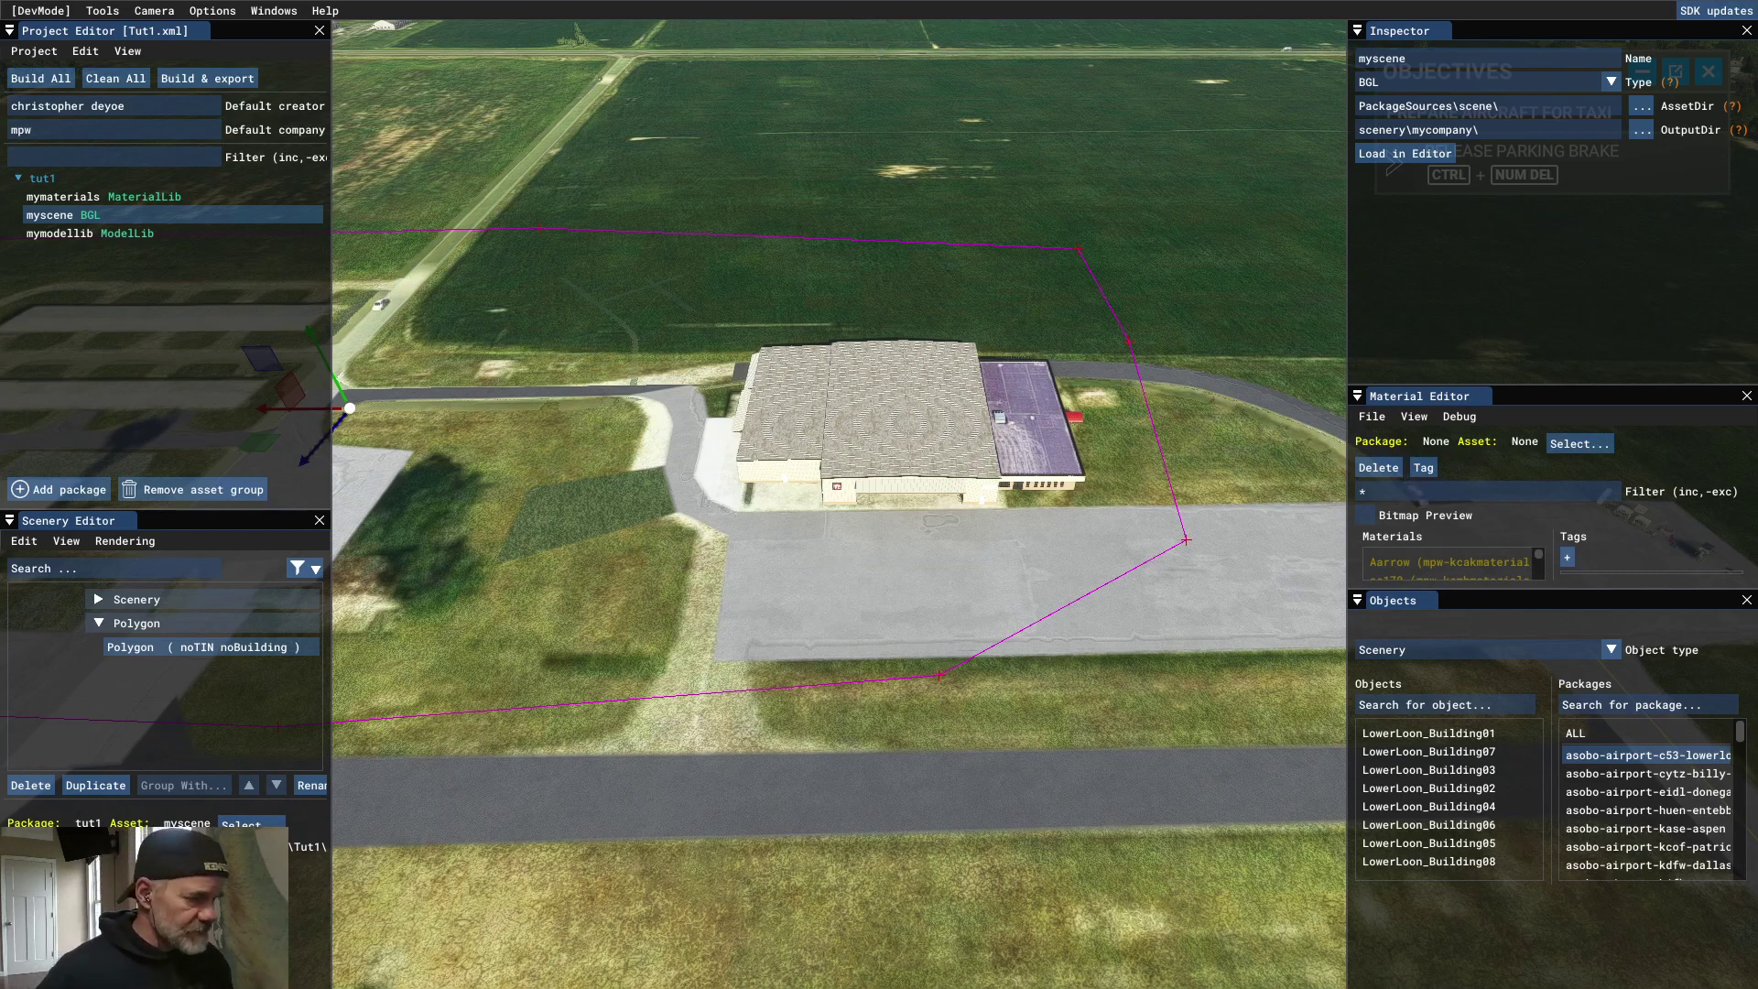
pyautogui.press('a')
pyautogui.press('s')
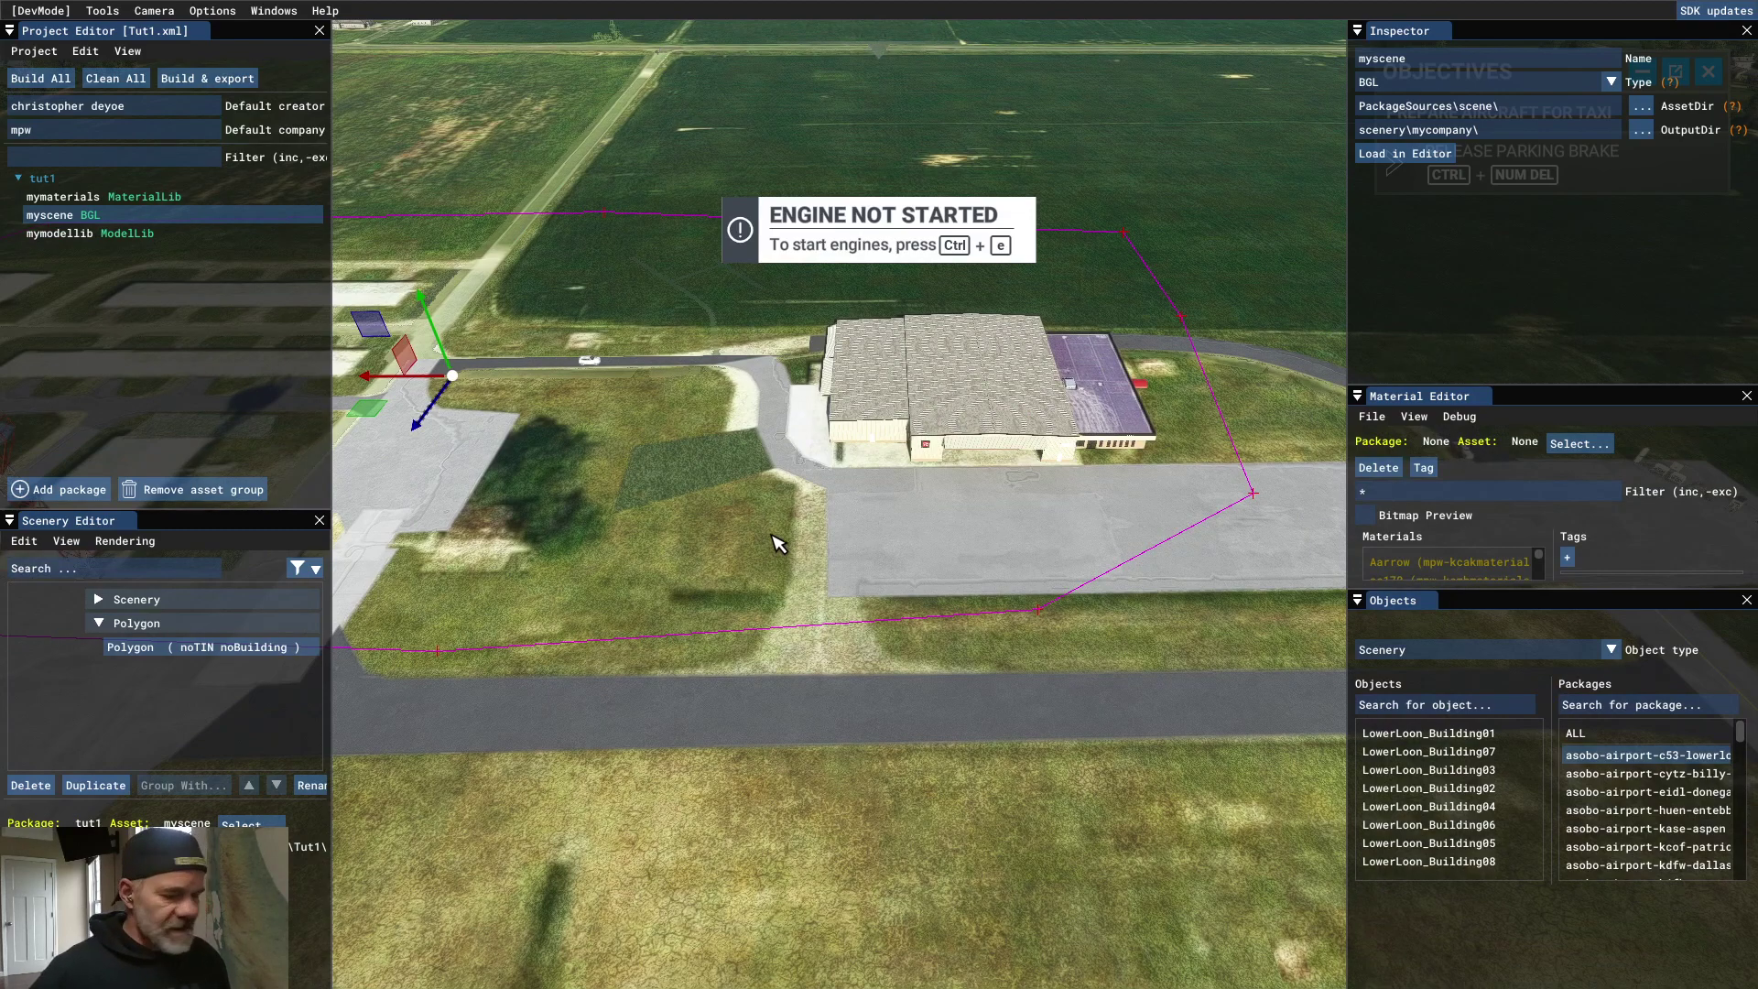
pyautogui.moveTo(623, 510); pyautogui.dragTo(704, 516, button='middle')
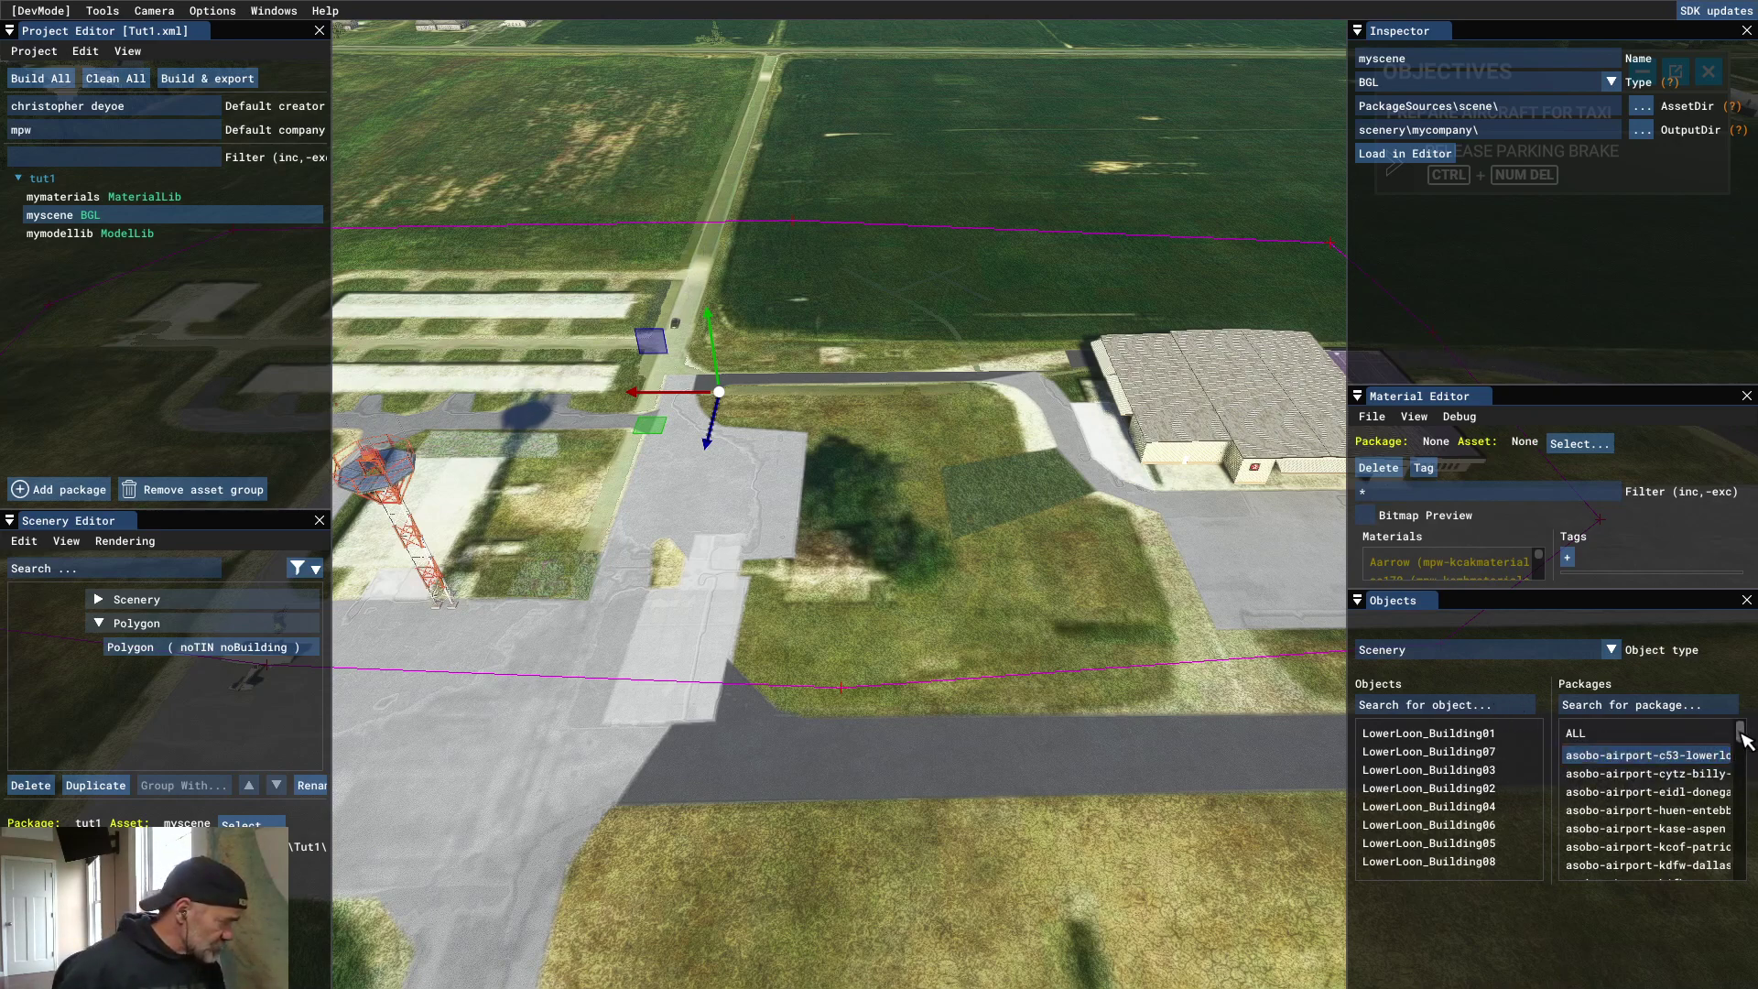
# Step: Select the Tut1House object from the tut1 package in the scenery objects list
pyautogui.moveTo(1744, 737); pyautogui.dragTo(1748, 884)
pyautogui.click(1584, 867)
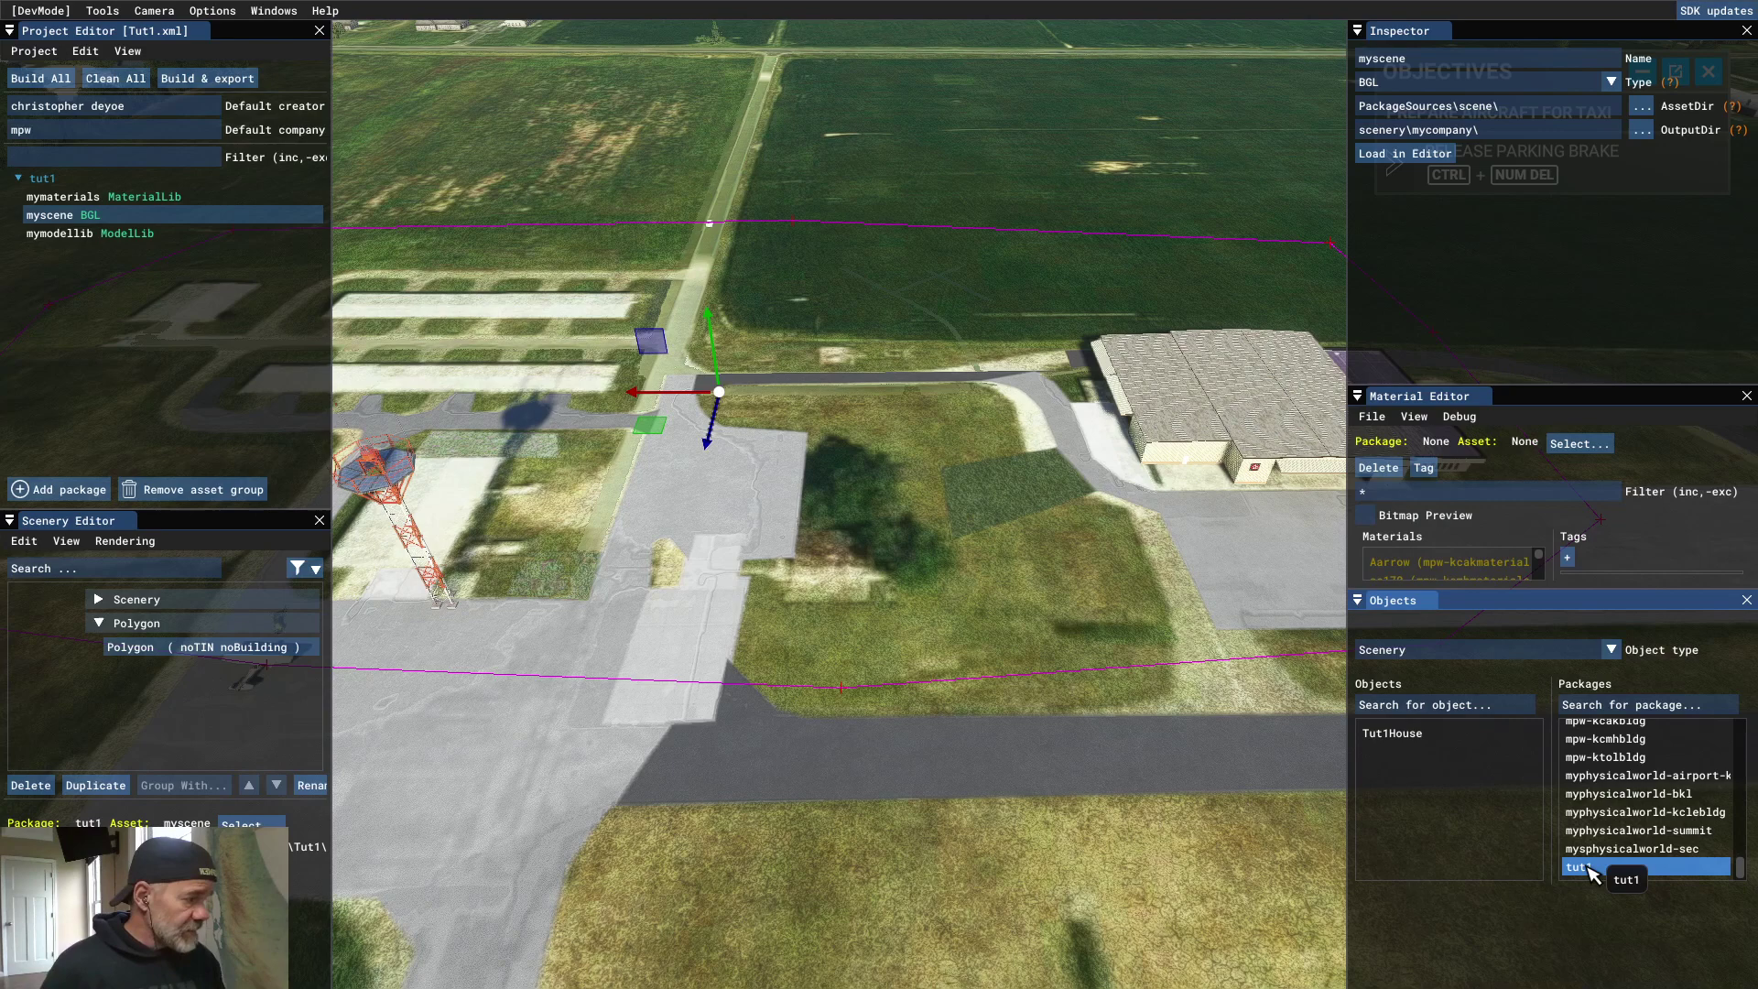
pyautogui.click(1387, 732)
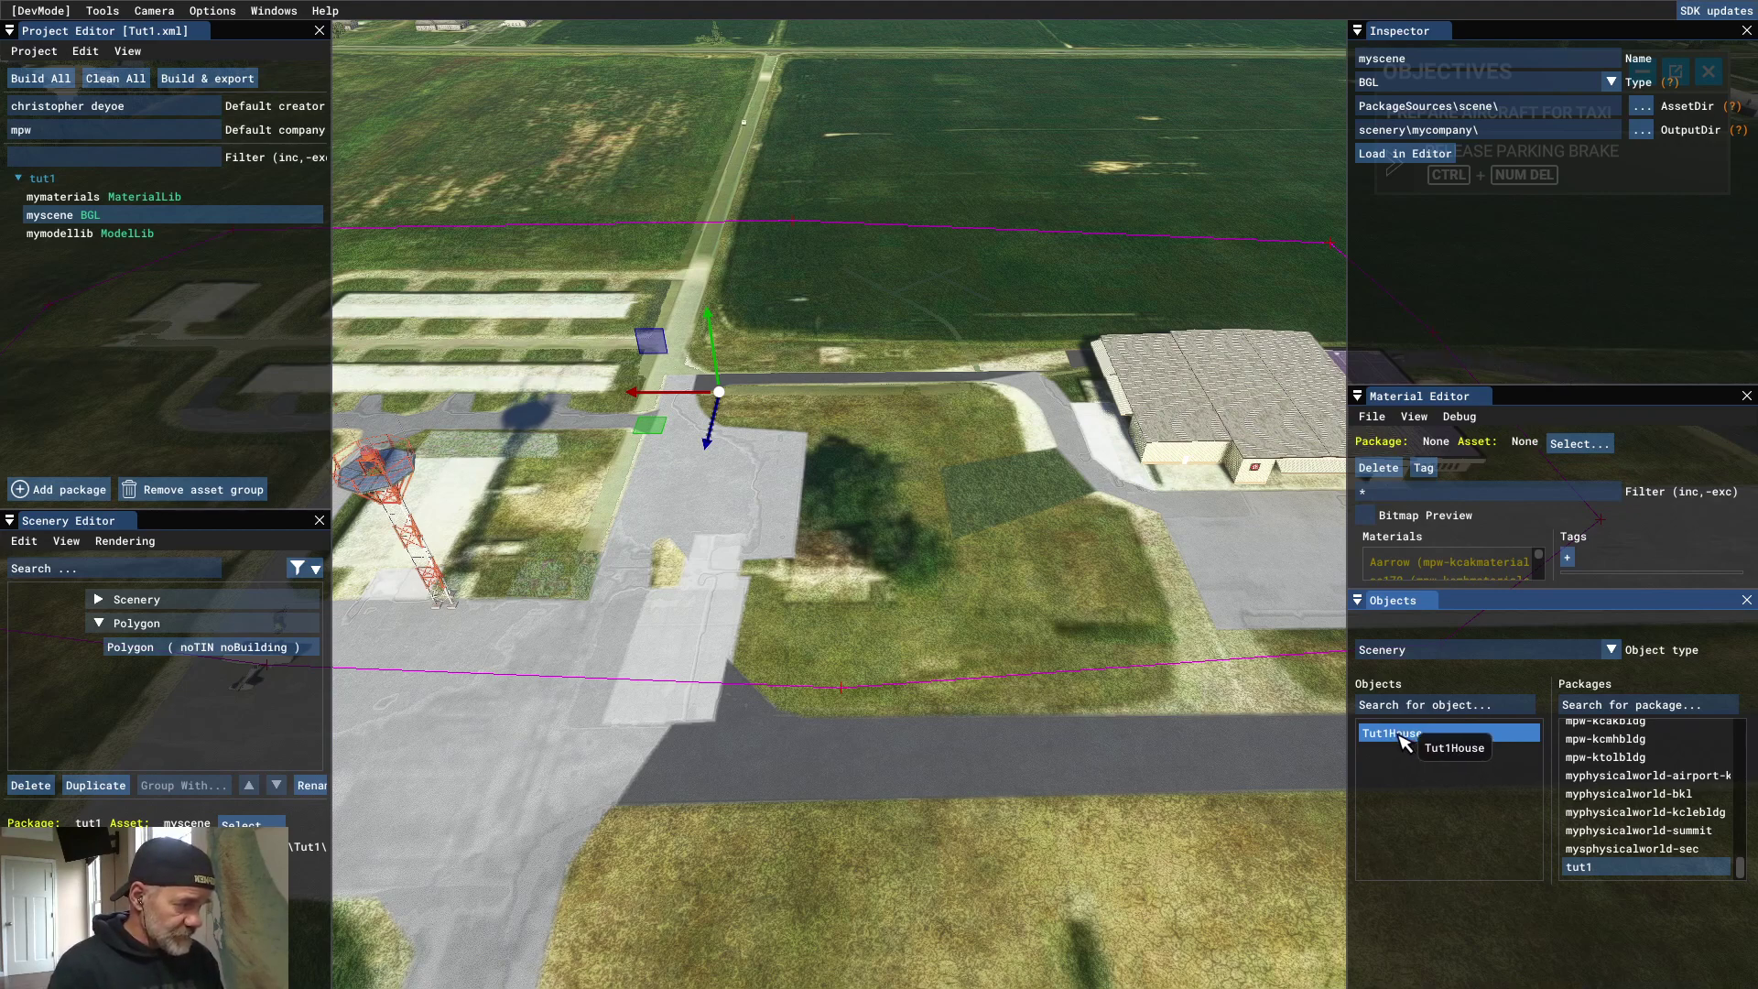
pyautogui.click(1401, 734)
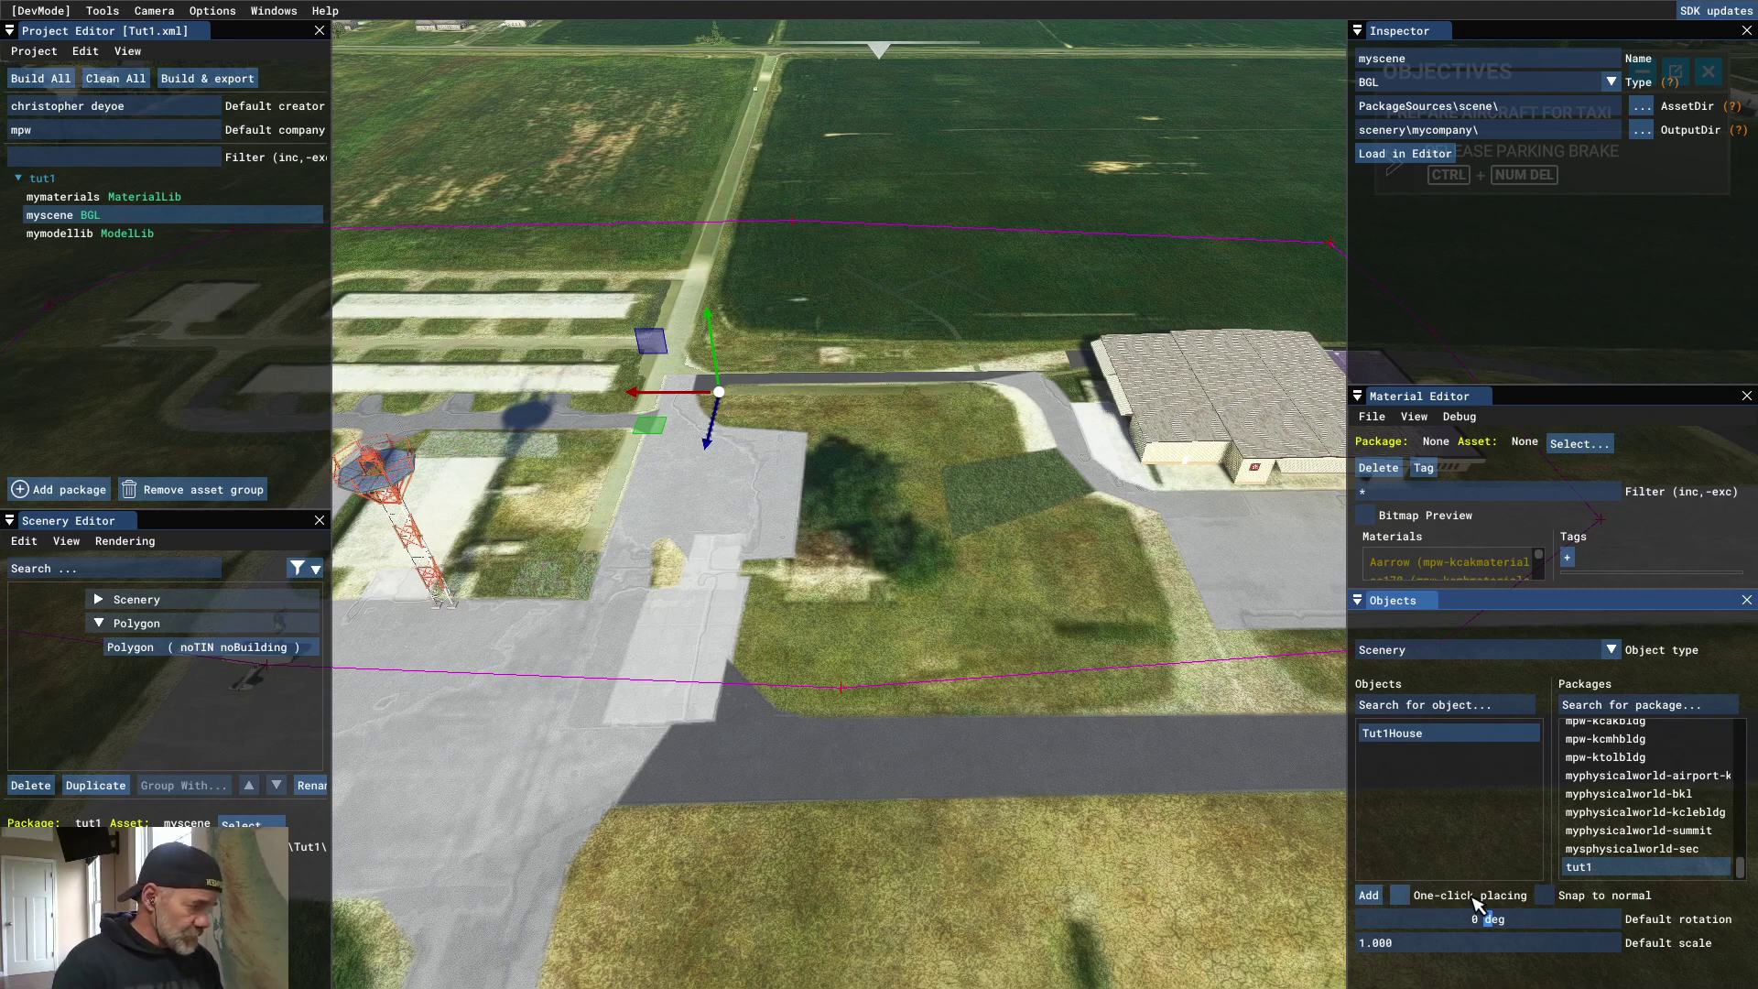
# Step: Try one-click placing for Tut1House on the grass between the ramp and the hangar
pyautogui.click(1400, 895)
pyautogui.click(840, 599)
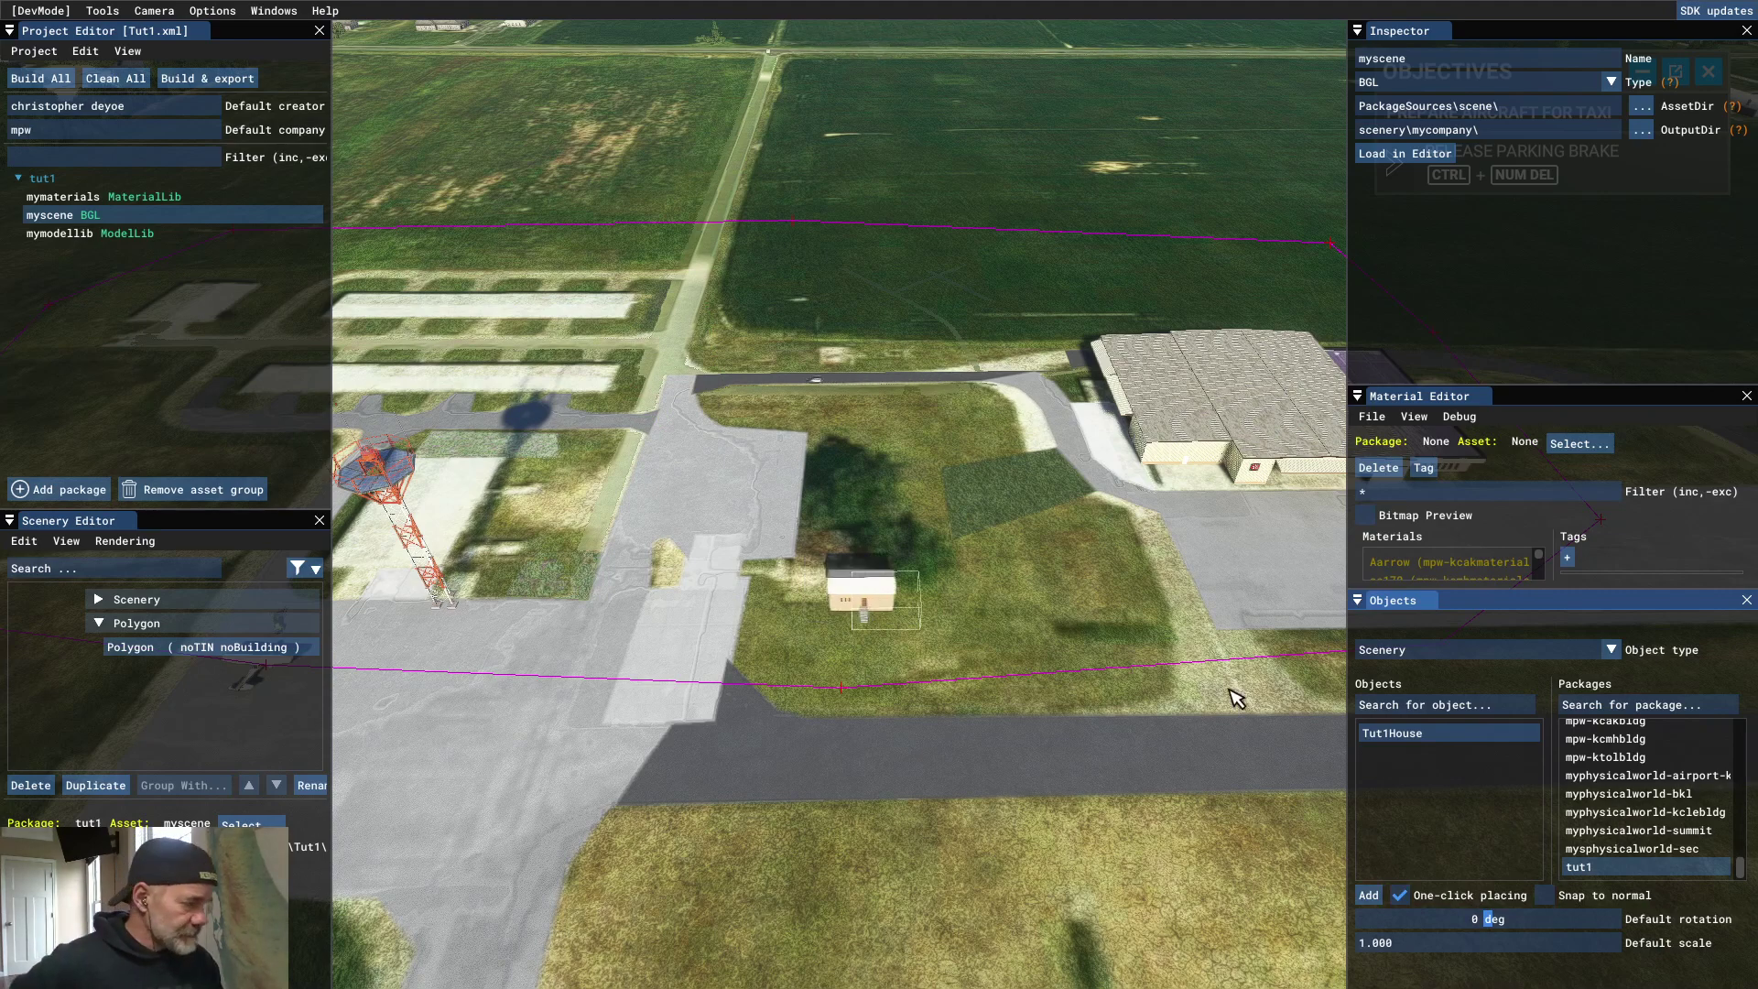
pyautogui.click(1402, 895)
pyautogui.click(1400, 896)
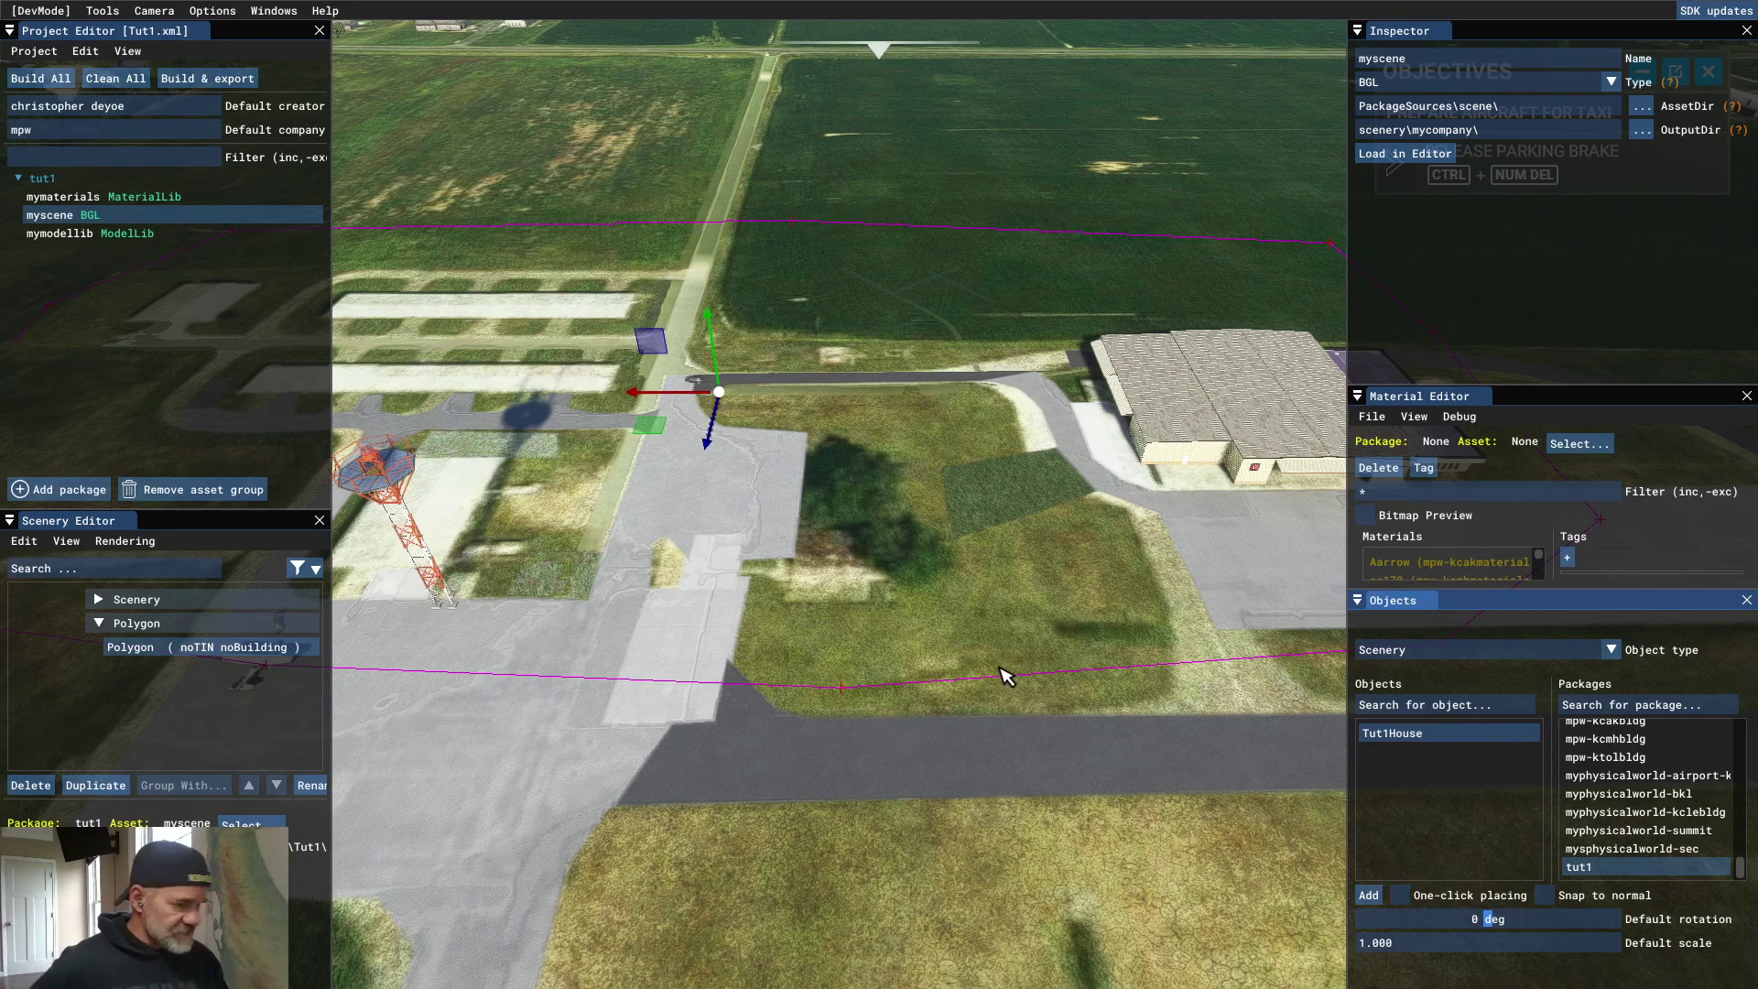
# Step: Add Tut1House to the scene and move it along the ground onto the pale patch beside the ramp
pyautogui.scroll(3, 918, 604)
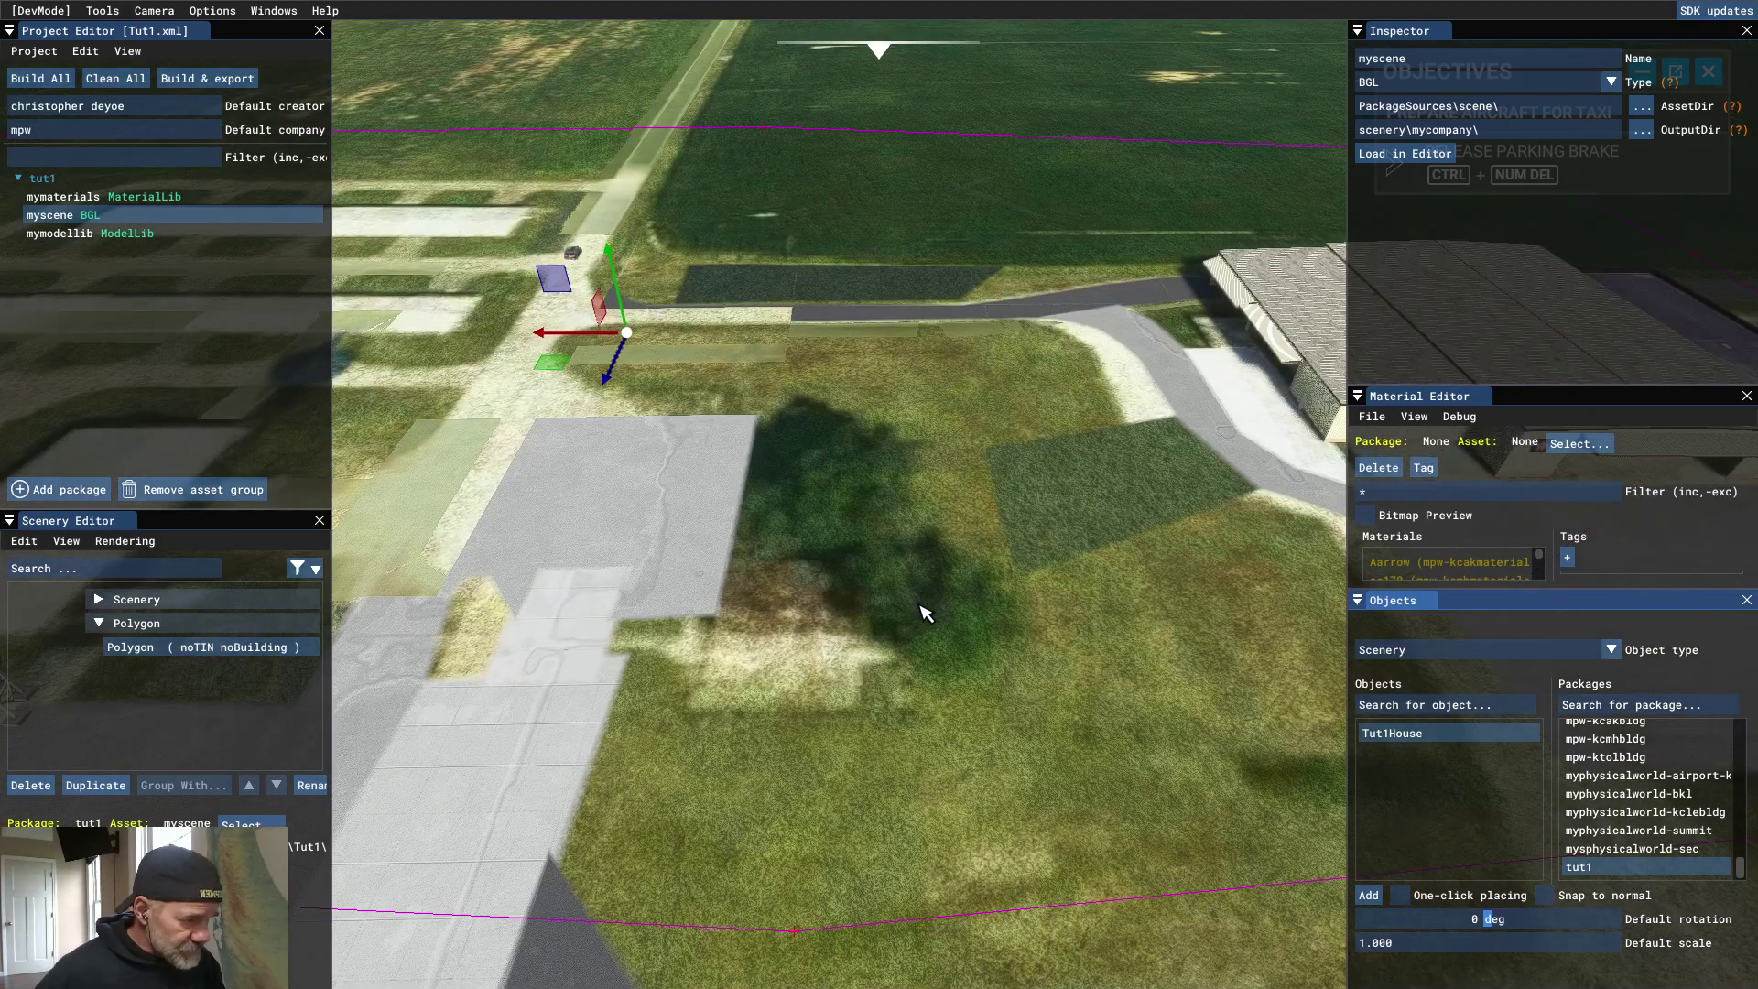
pyautogui.moveTo(926, 624); pyautogui.dragTo(938, 575, button='middle')
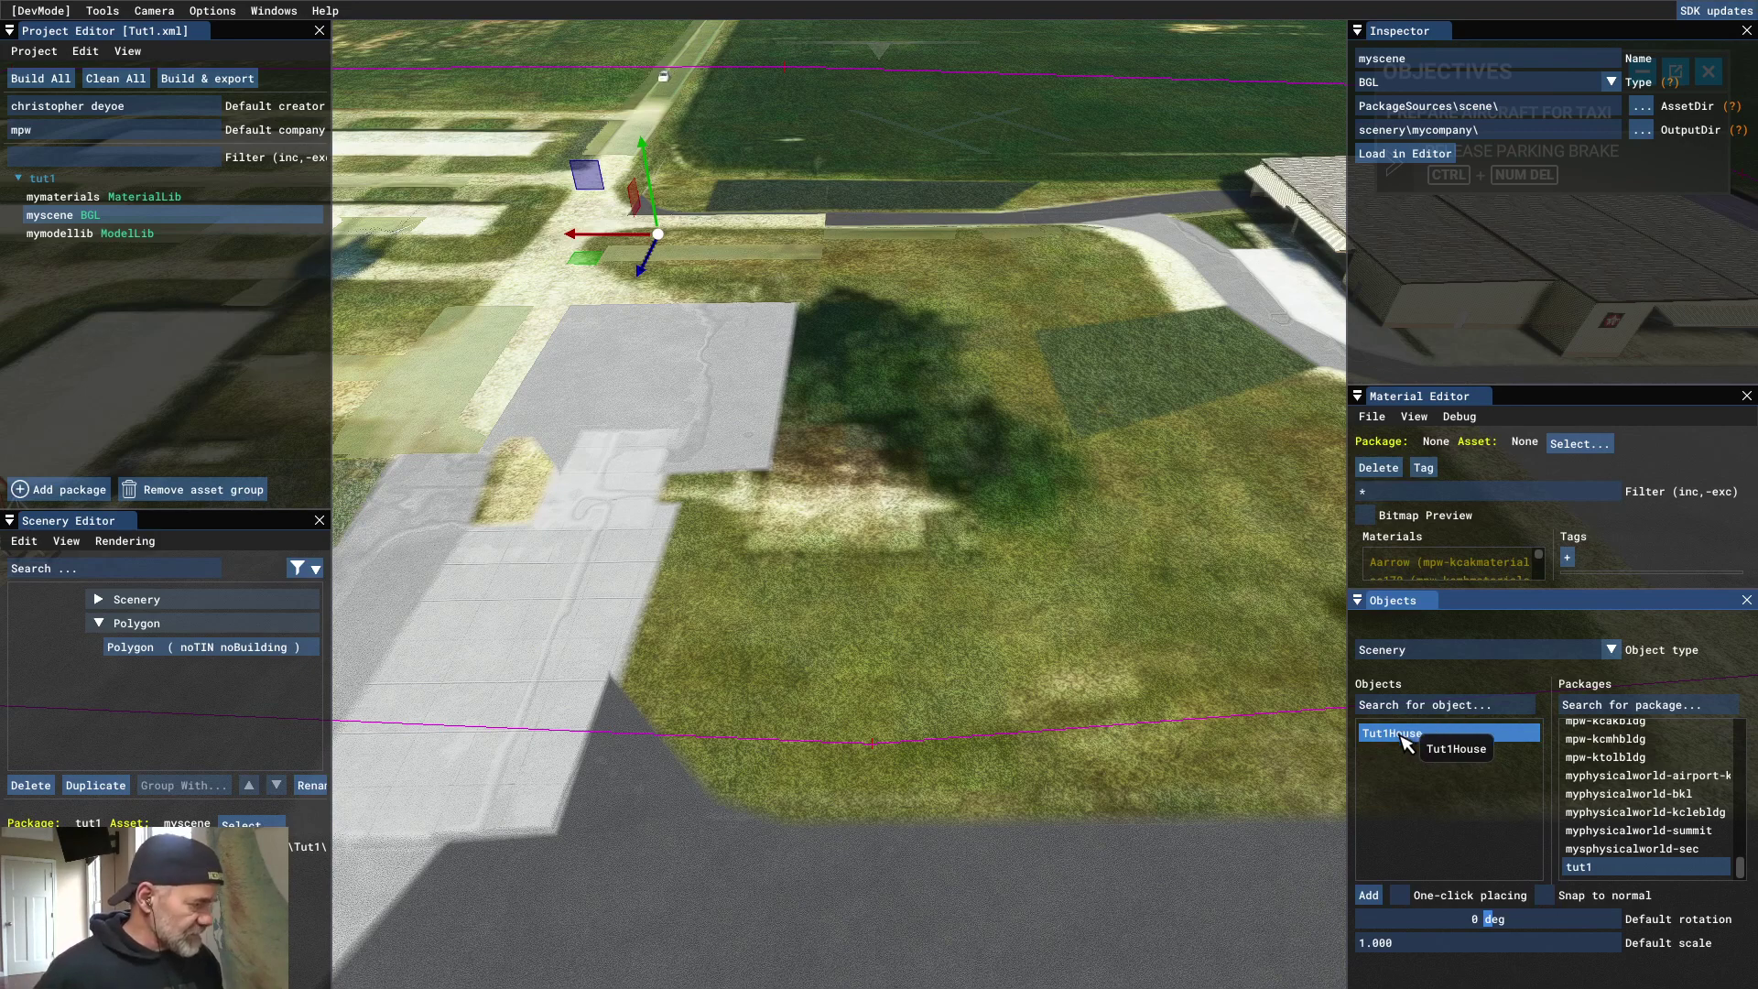
pyautogui.click(1370, 895)
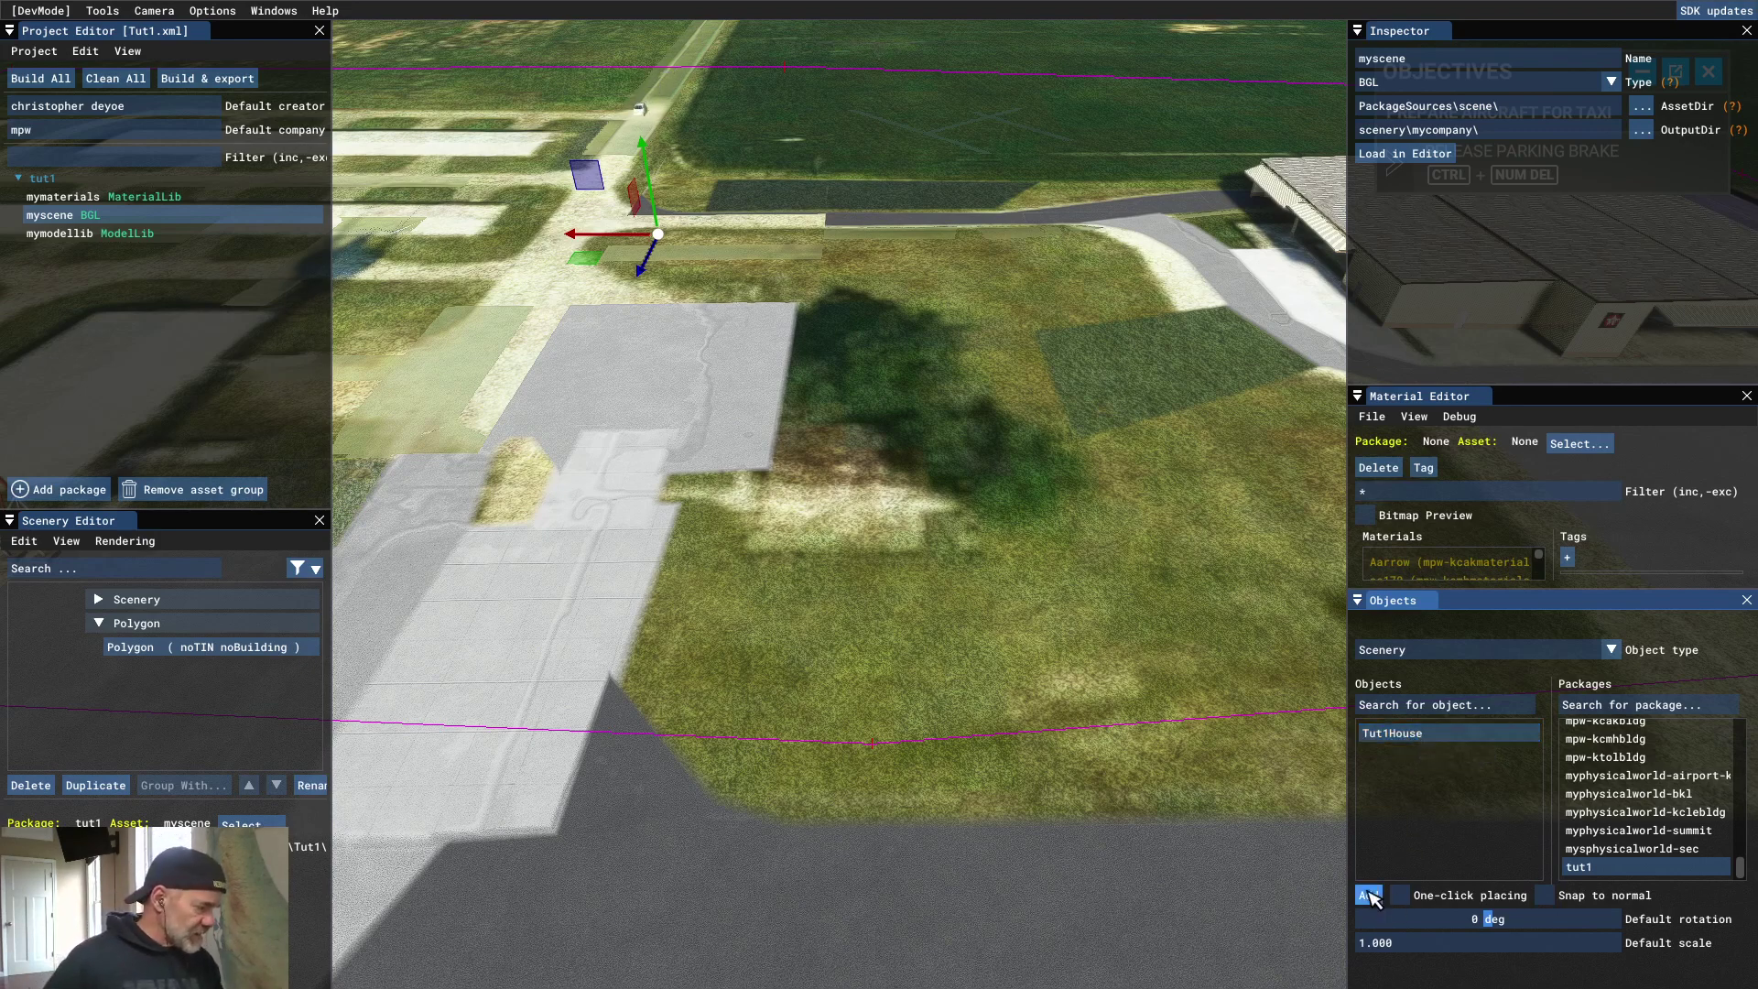
pyautogui.click(1369, 895)
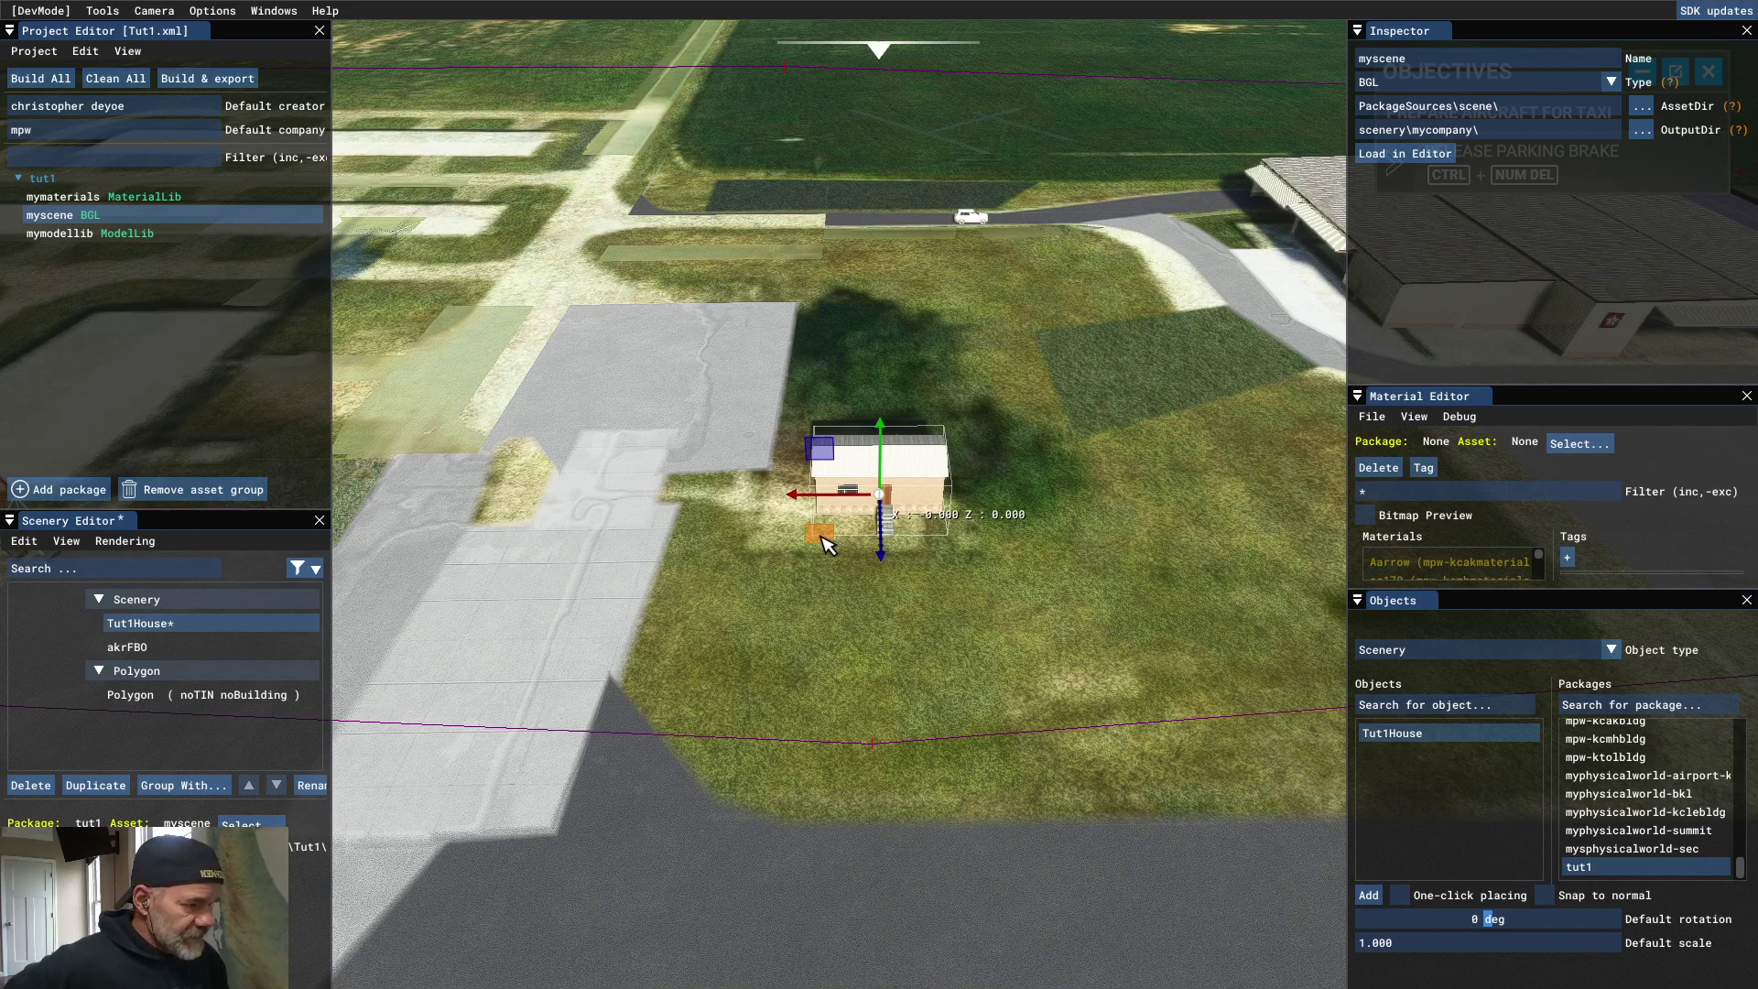
pyautogui.moveTo(821, 537); pyautogui.dragTo(778, 529)
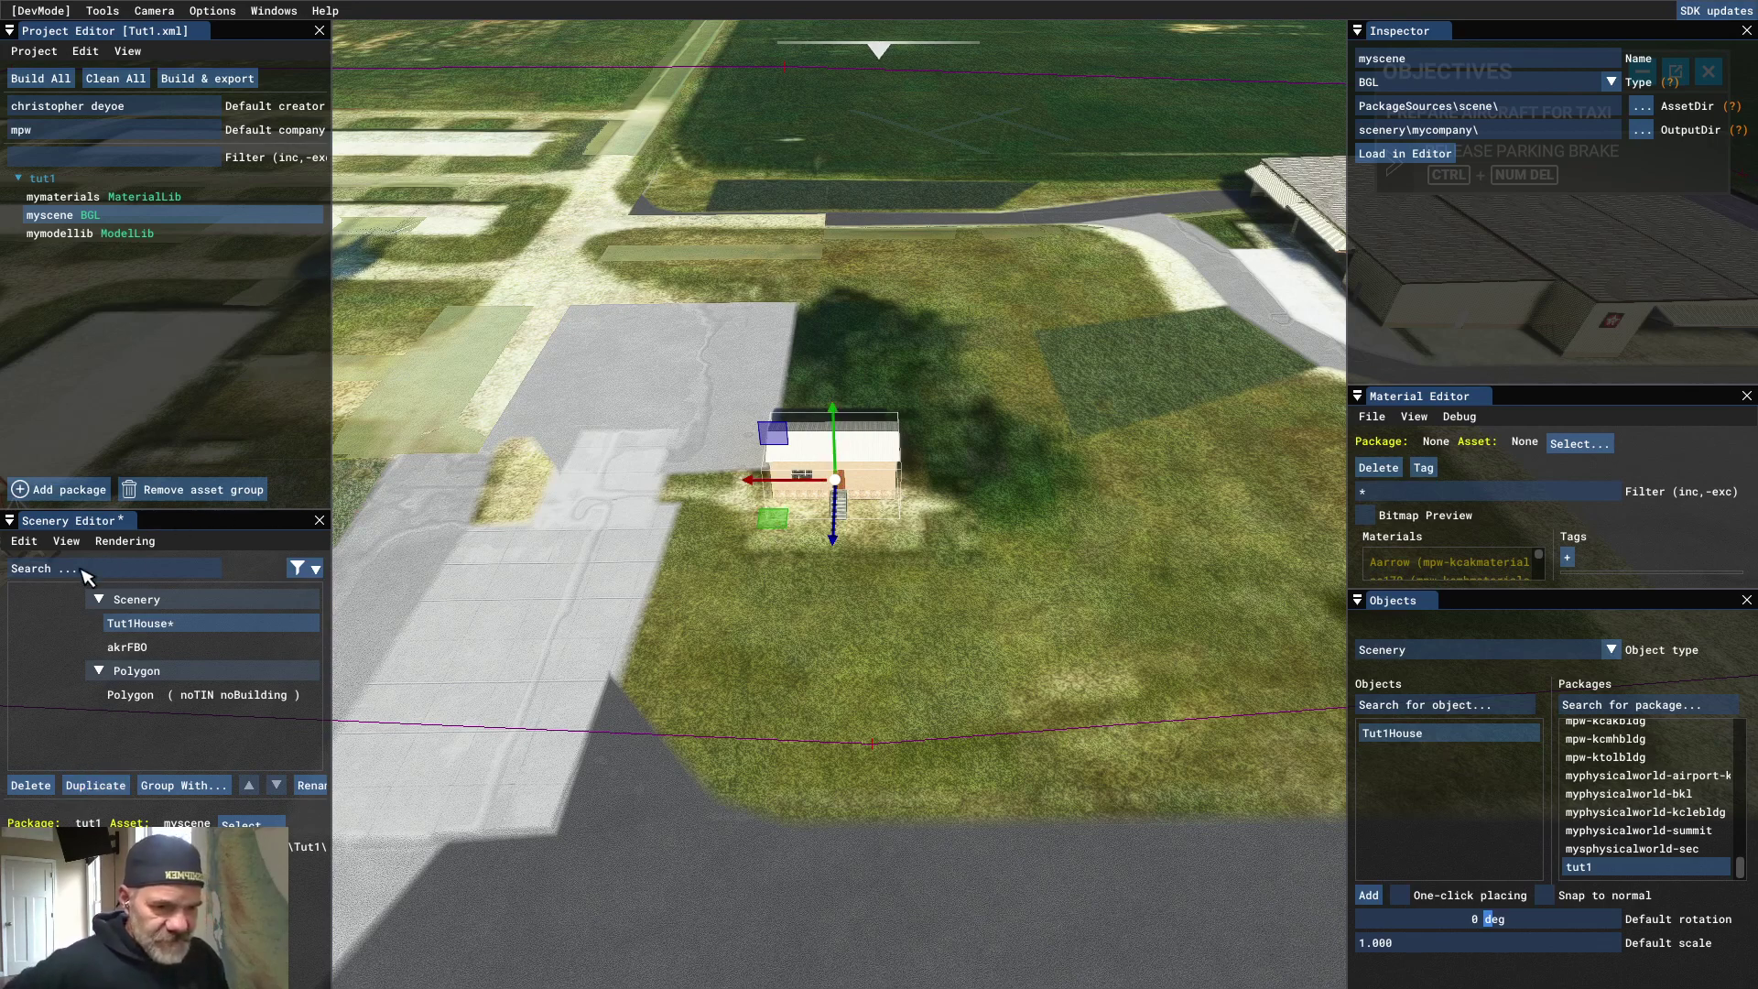
# Step: Show the Gizmo settings and nudge the house slightly toward the ramp, to about longitude -82.555362
pyautogui.click(66, 540)
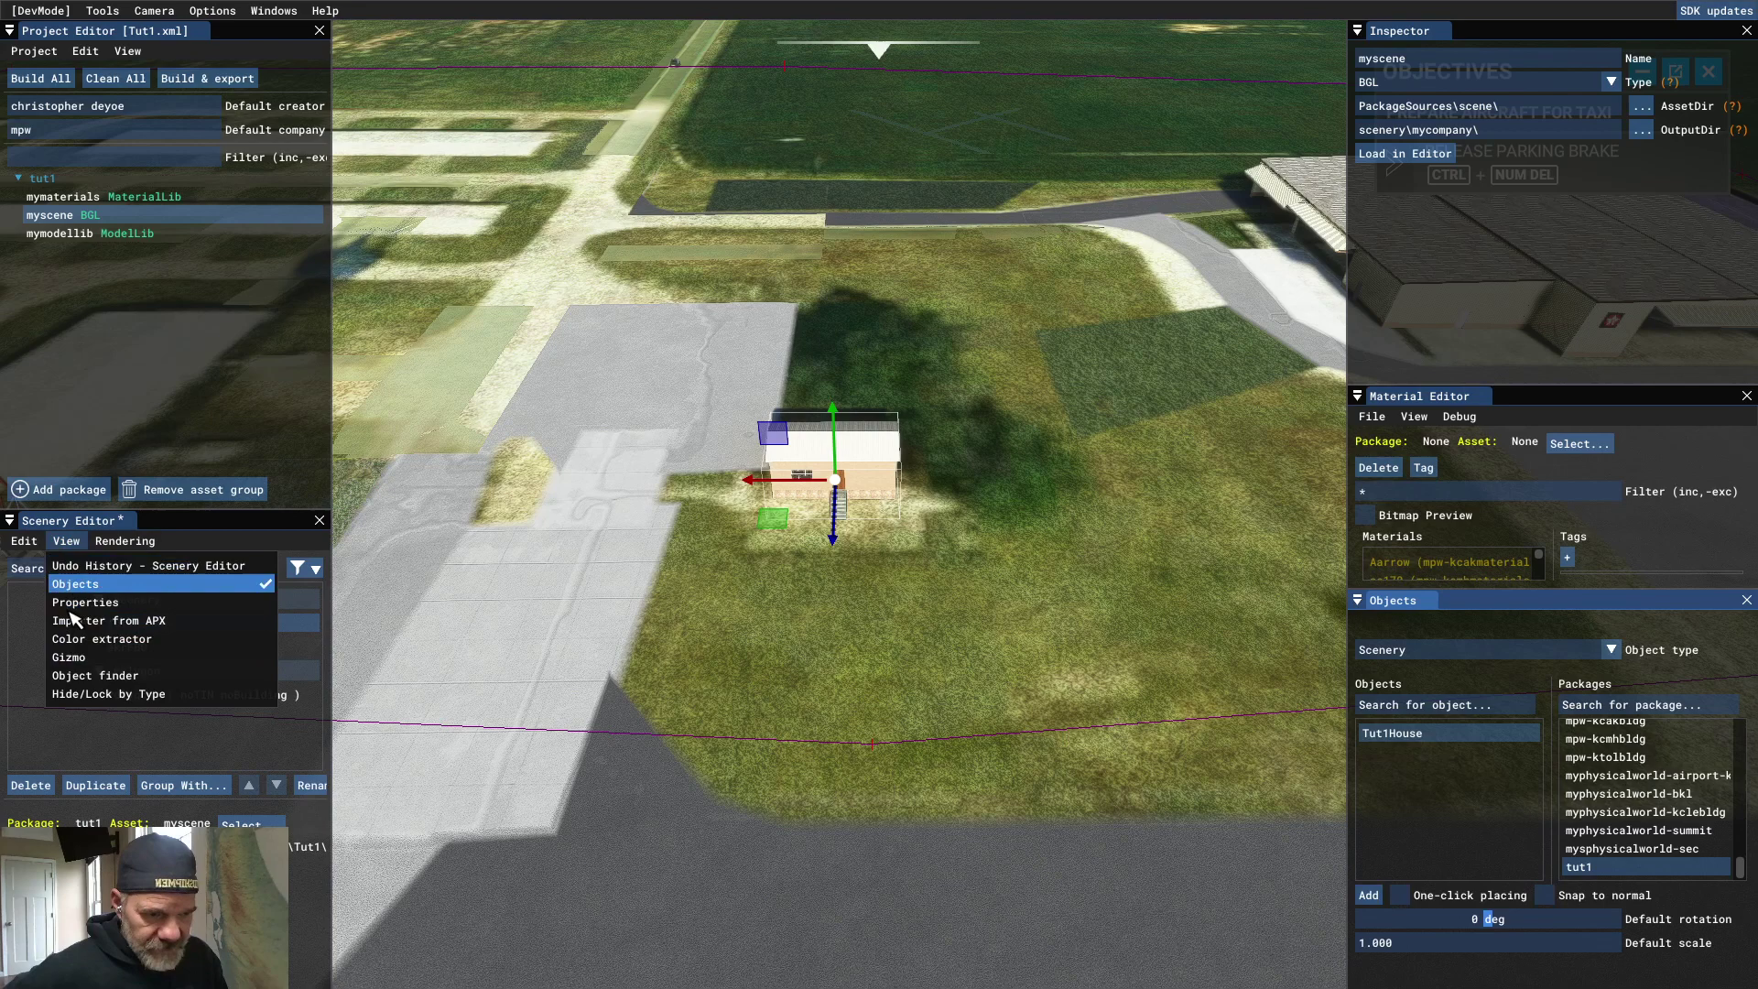
pyautogui.click(69, 657)
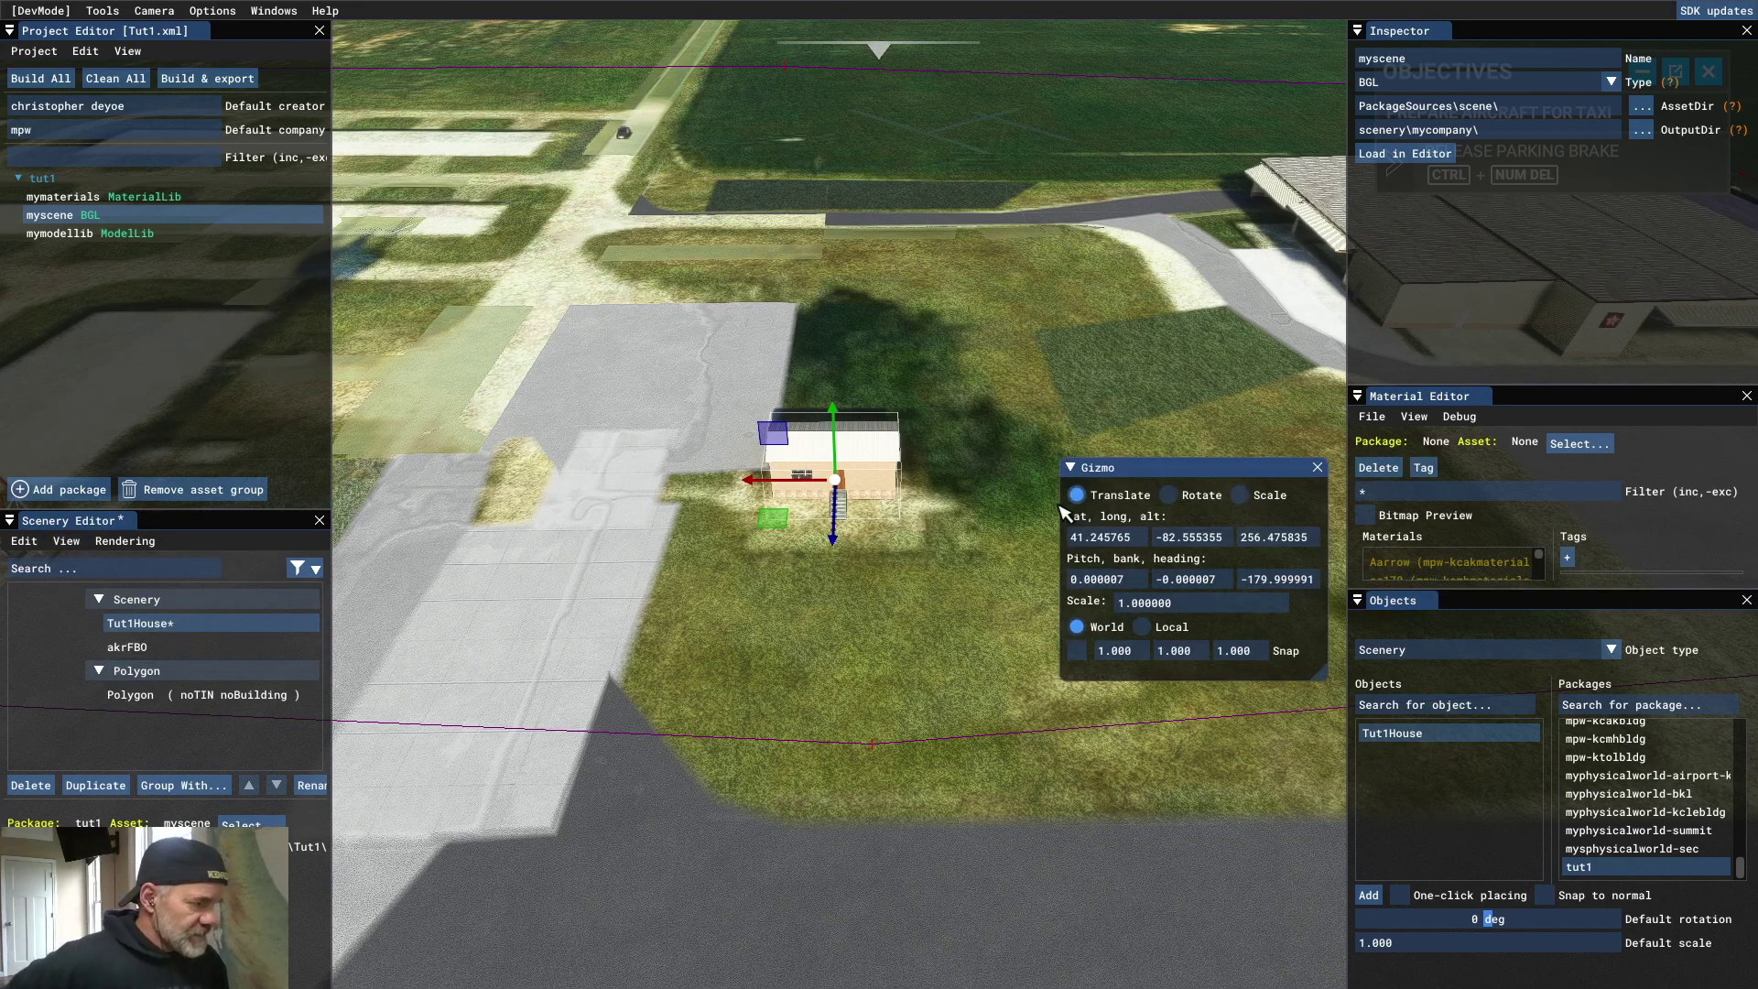
pyautogui.moveTo(771, 519)
pyautogui.mouseDown()
pyautogui.moveTo(748, 540)
pyautogui.moveTo(828, 556)
pyautogui.moveTo(778, 545)
pyautogui.moveTo(764, 481)
pyautogui.moveTo(742, 604)
pyautogui.moveTo(784, 490)
pyautogui.moveTo(755, 513)
pyautogui.moveTo(774, 528)
pyautogui.mouseUp()
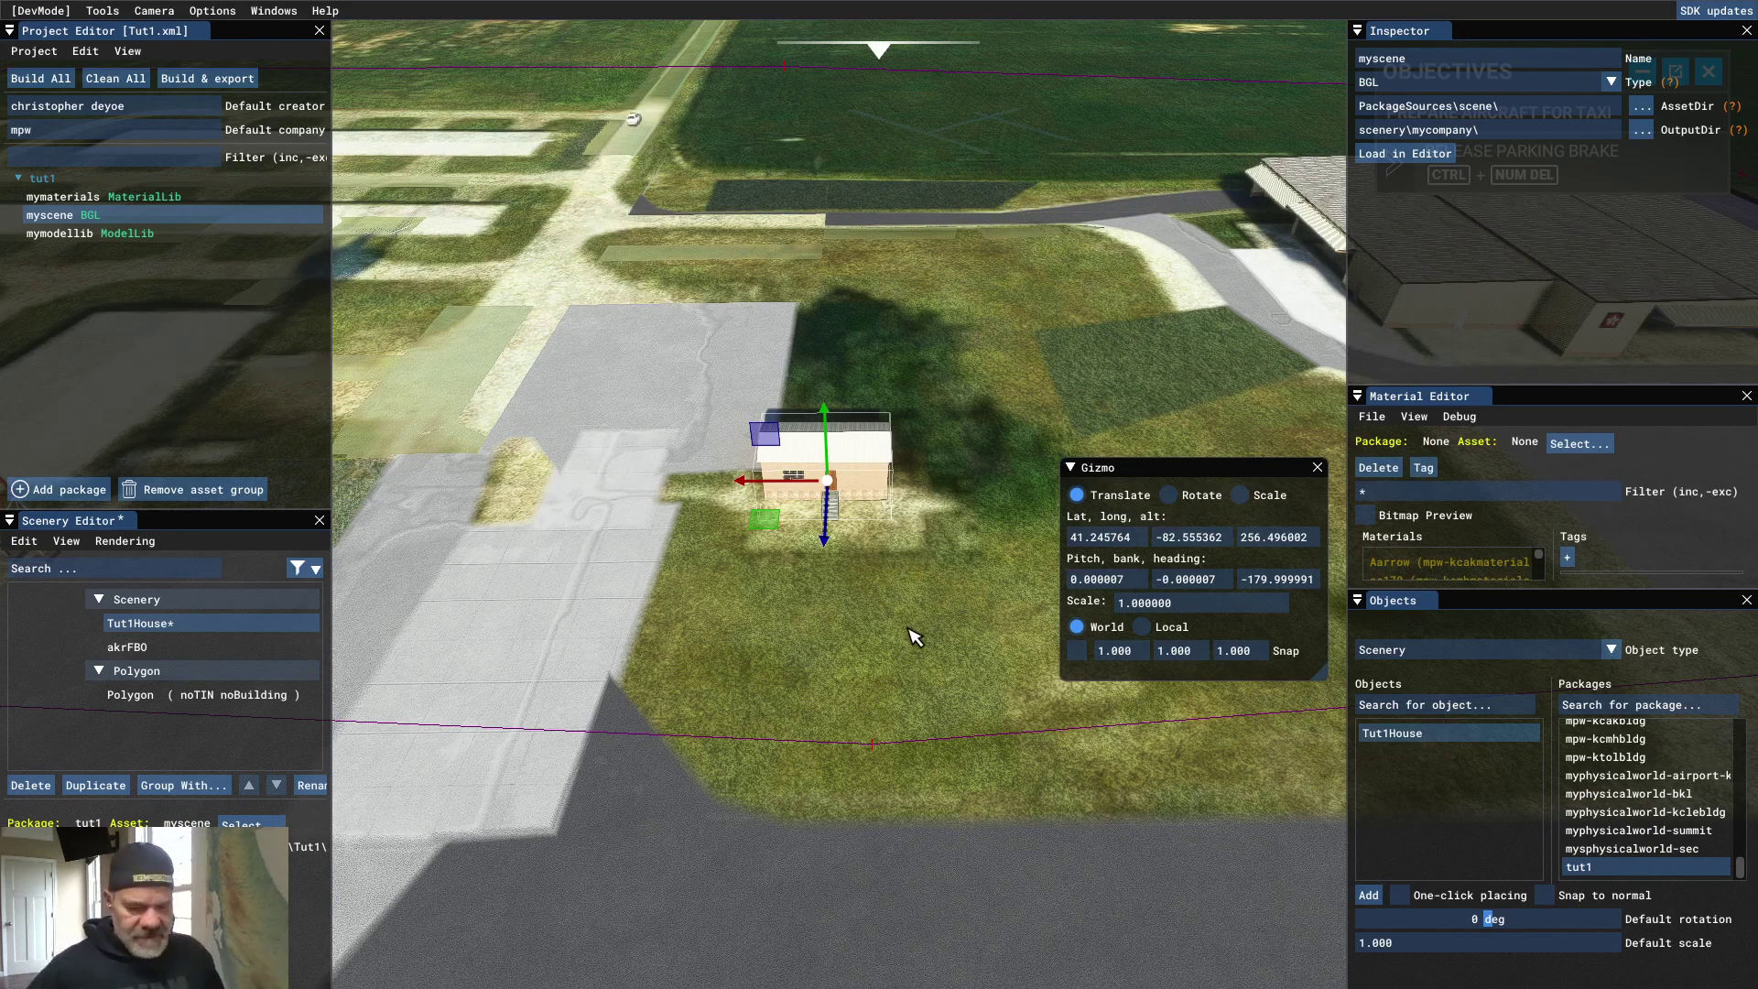
# Step: Fly the camera close to the placed house and examine its front wall, entrance steps and gable end
pyautogui.moveTo(925, 613)
pyautogui.mouseDown(button='middle')
pyautogui.moveTo(867, 630)
pyautogui.moveTo(916, 625)
pyautogui.mouseUp(button='middle')
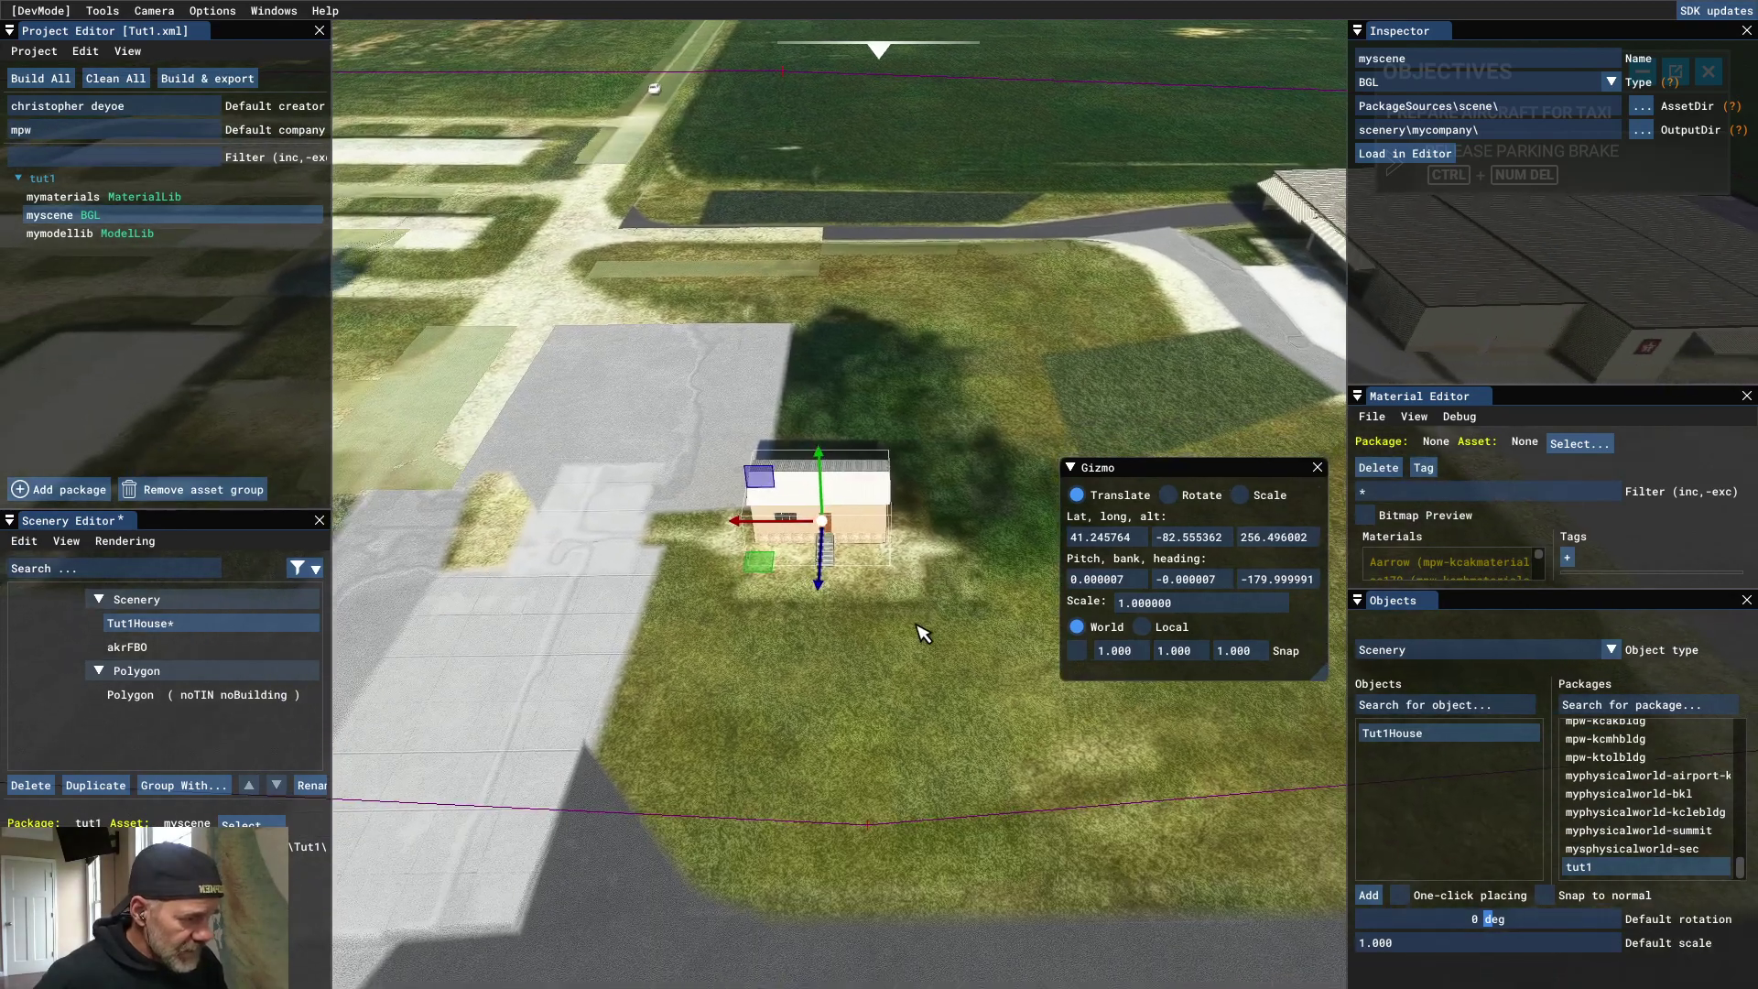
pyautogui.scroll(3, 895, 662)
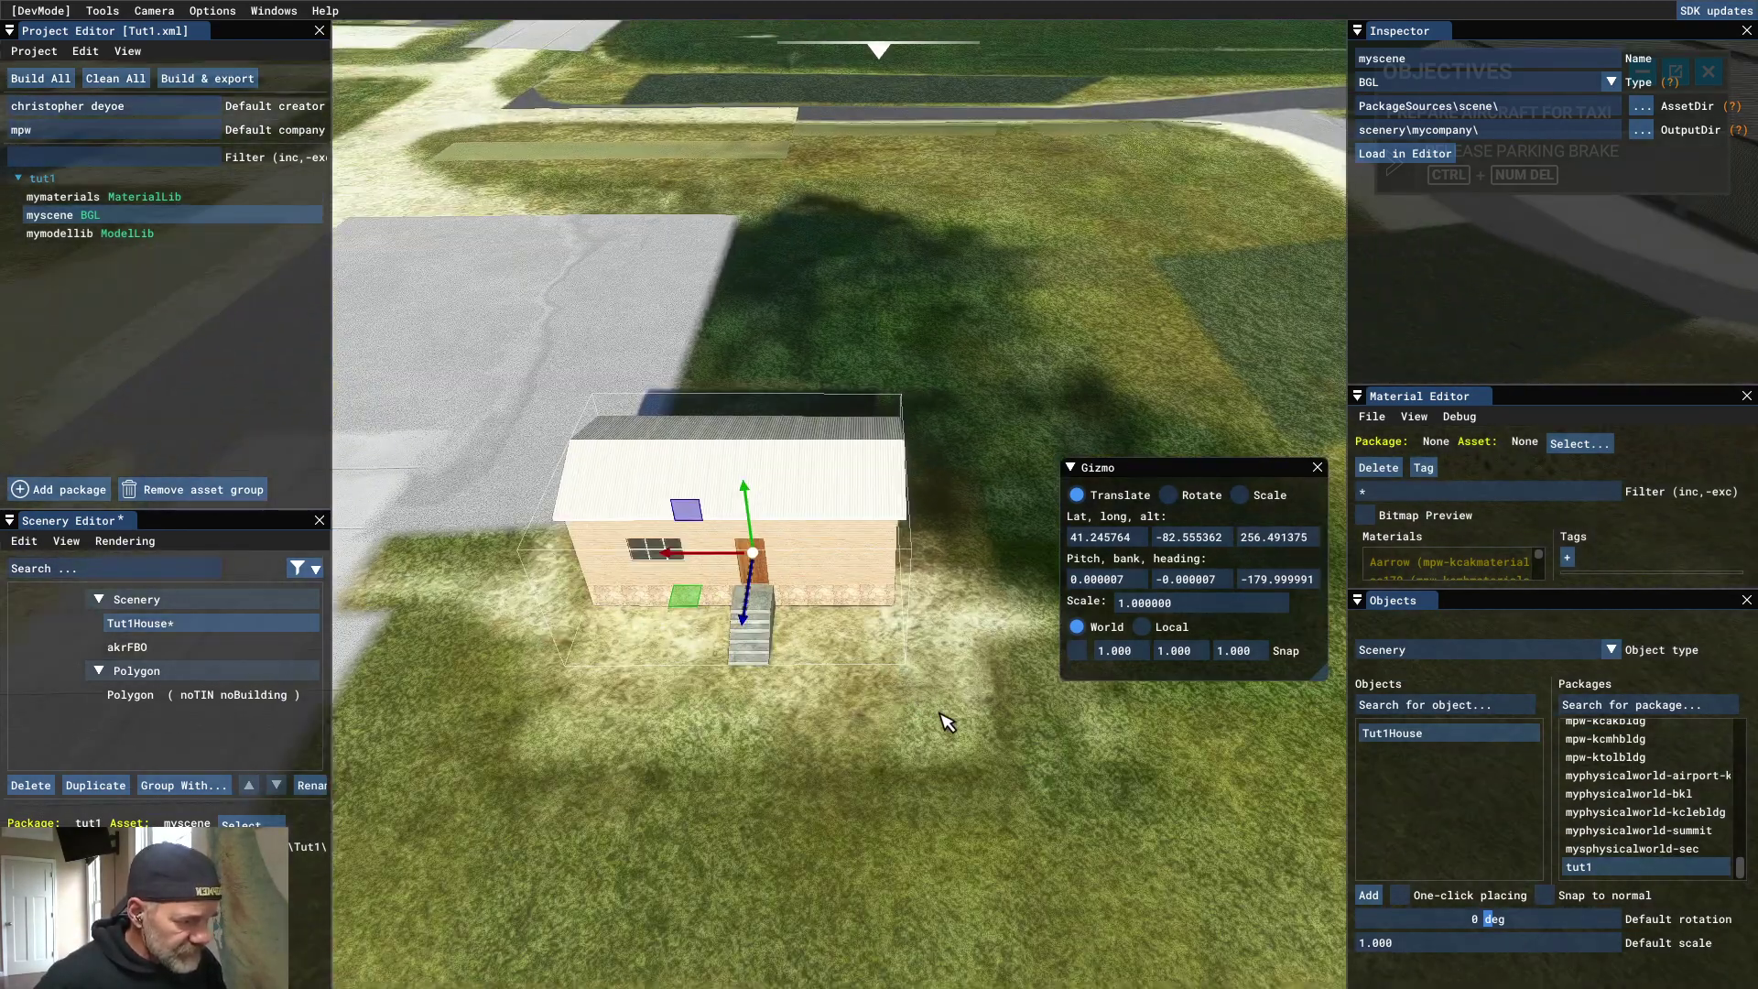
pyautogui.moveTo(947, 723); pyautogui.dragTo(805, 628, button='right')
pyautogui.scroll(2, 807, 646)
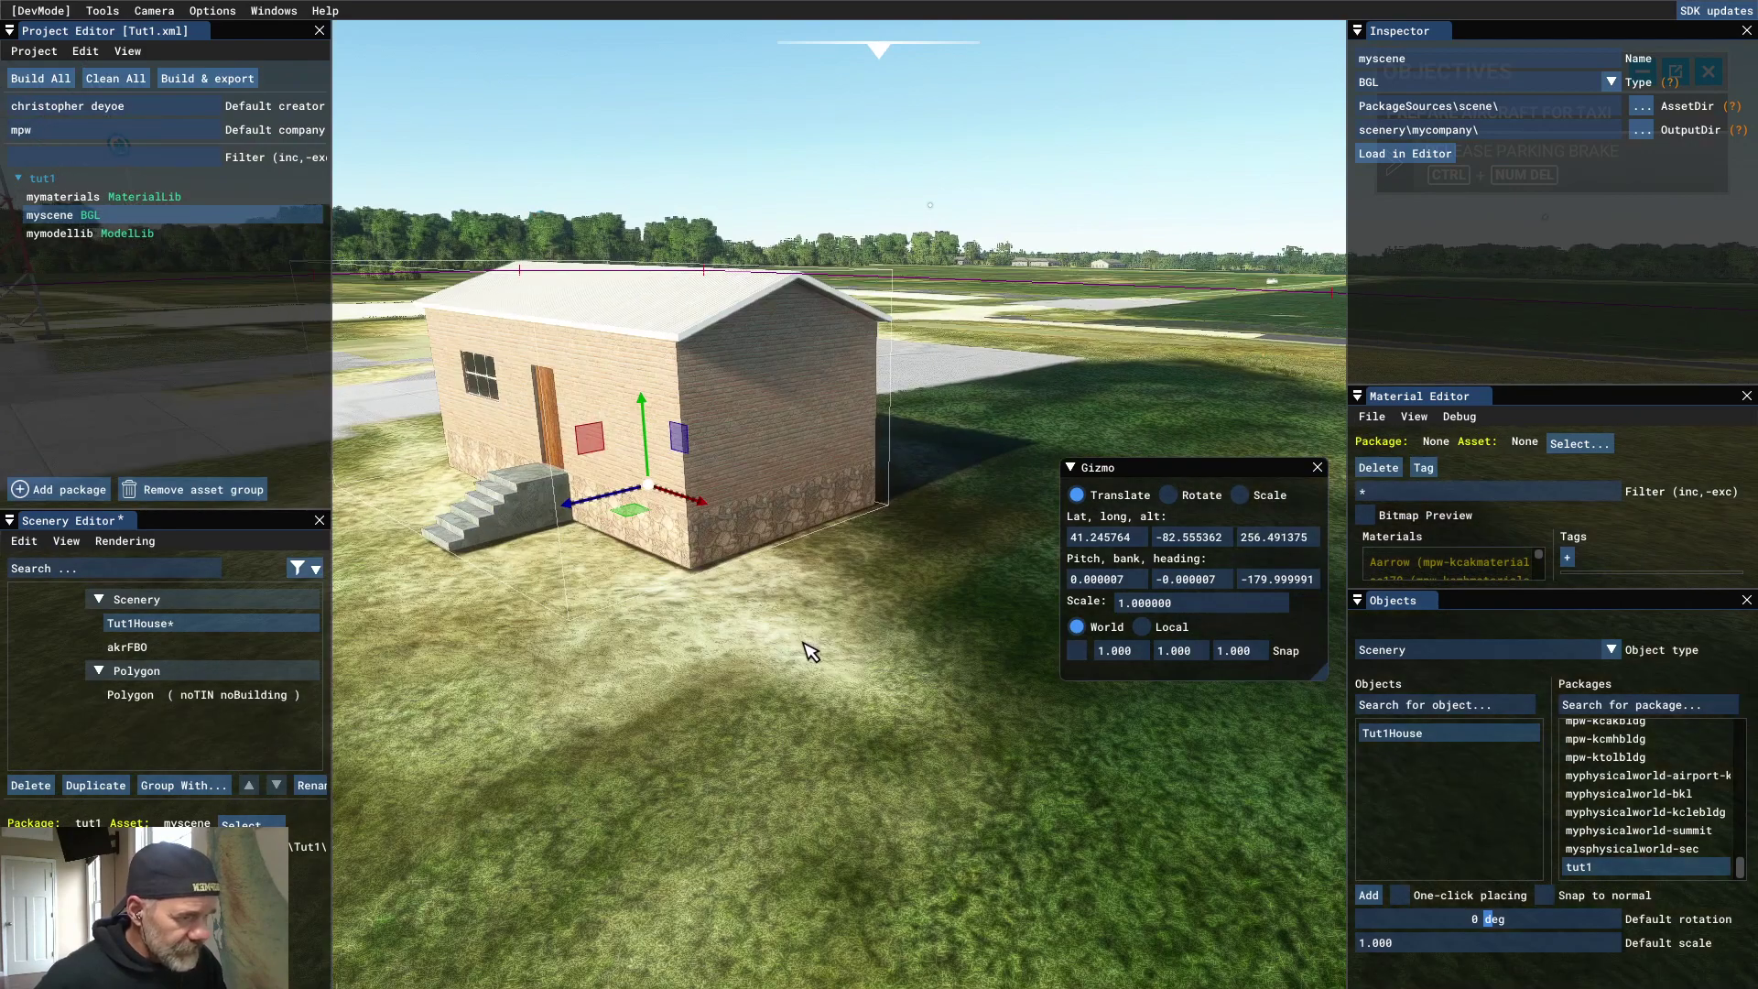
pyautogui.moveTo(803, 643)
pyautogui.mouseDown(button='middle')
pyautogui.moveTo(823, 654)
pyautogui.moveTo(808, 630)
pyautogui.mouseUp(button='middle')
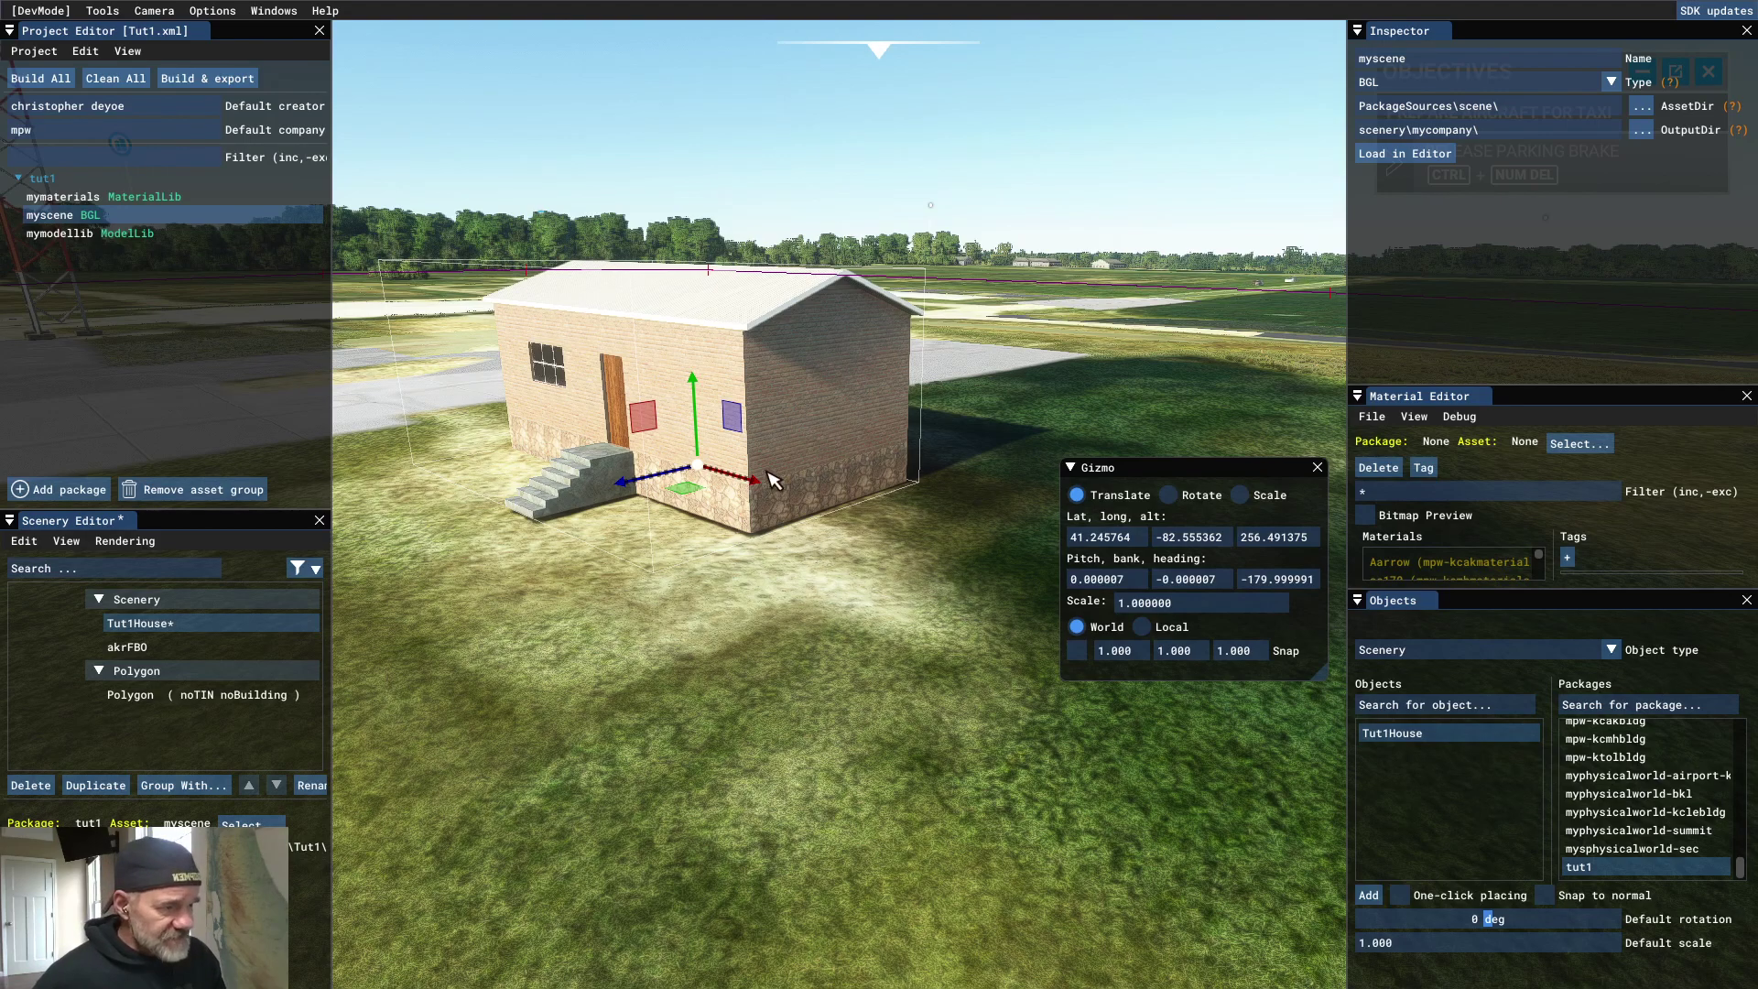
pyautogui.press('w')
pyautogui.scroll(-5, 786, 540)
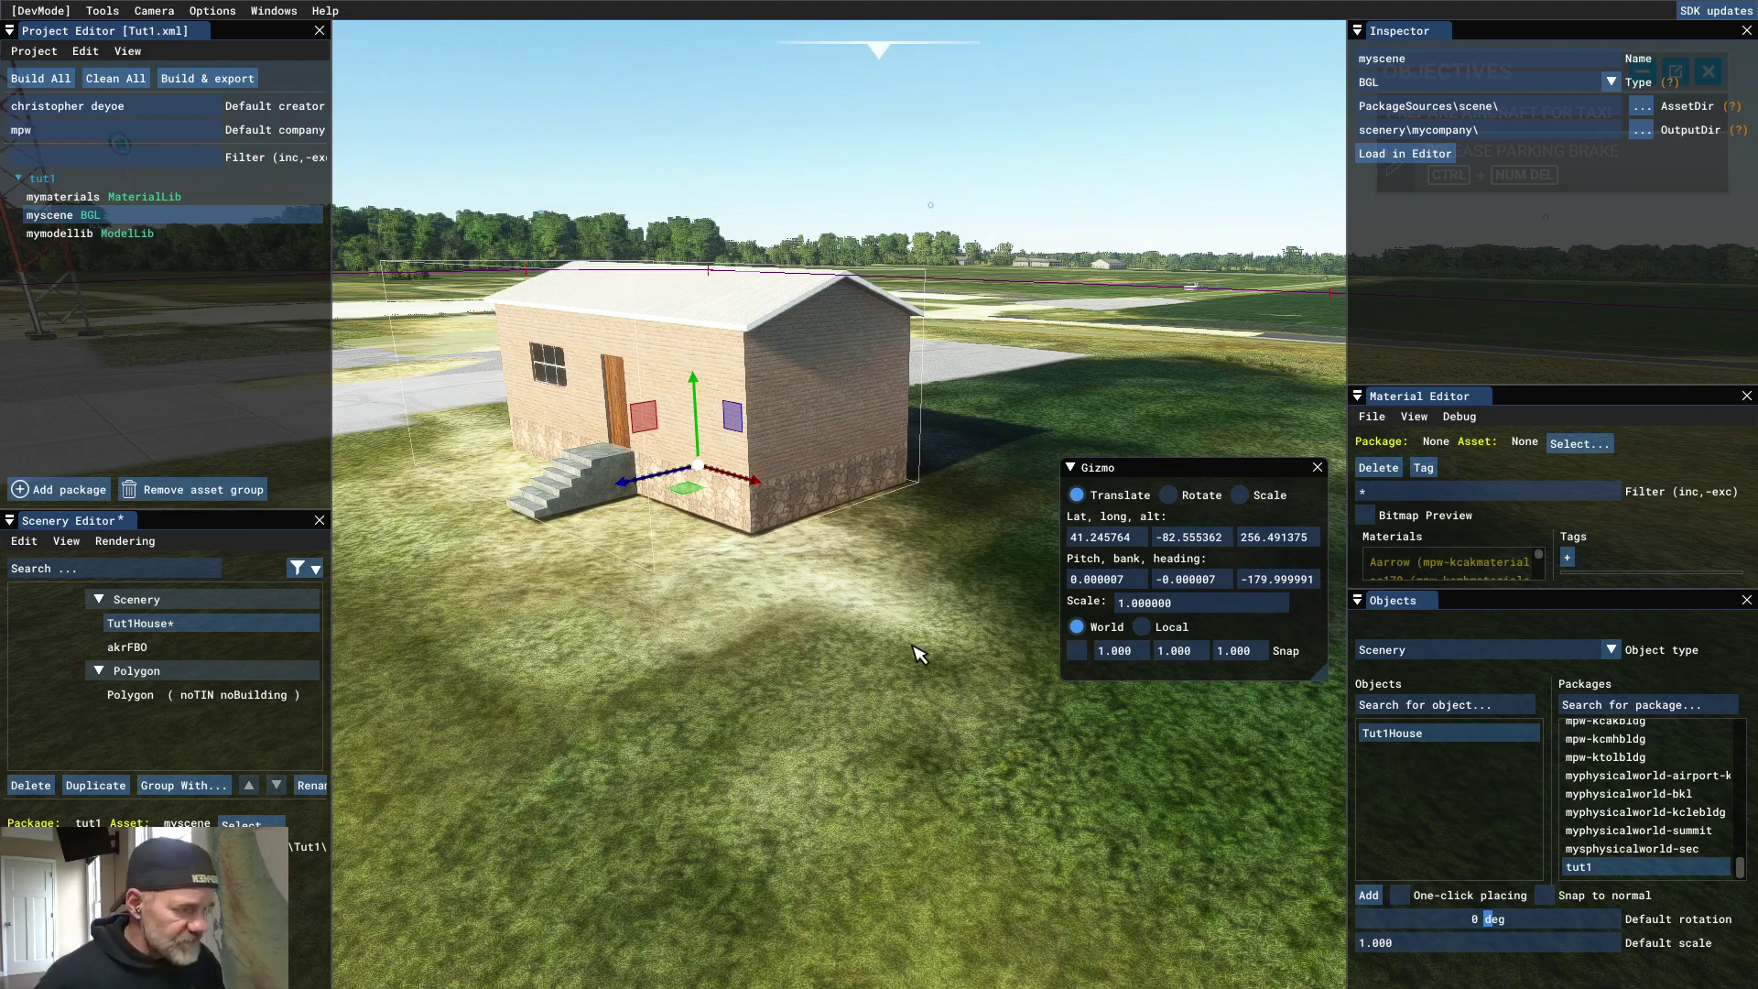
pyautogui.press('d')
pyautogui.press('a')
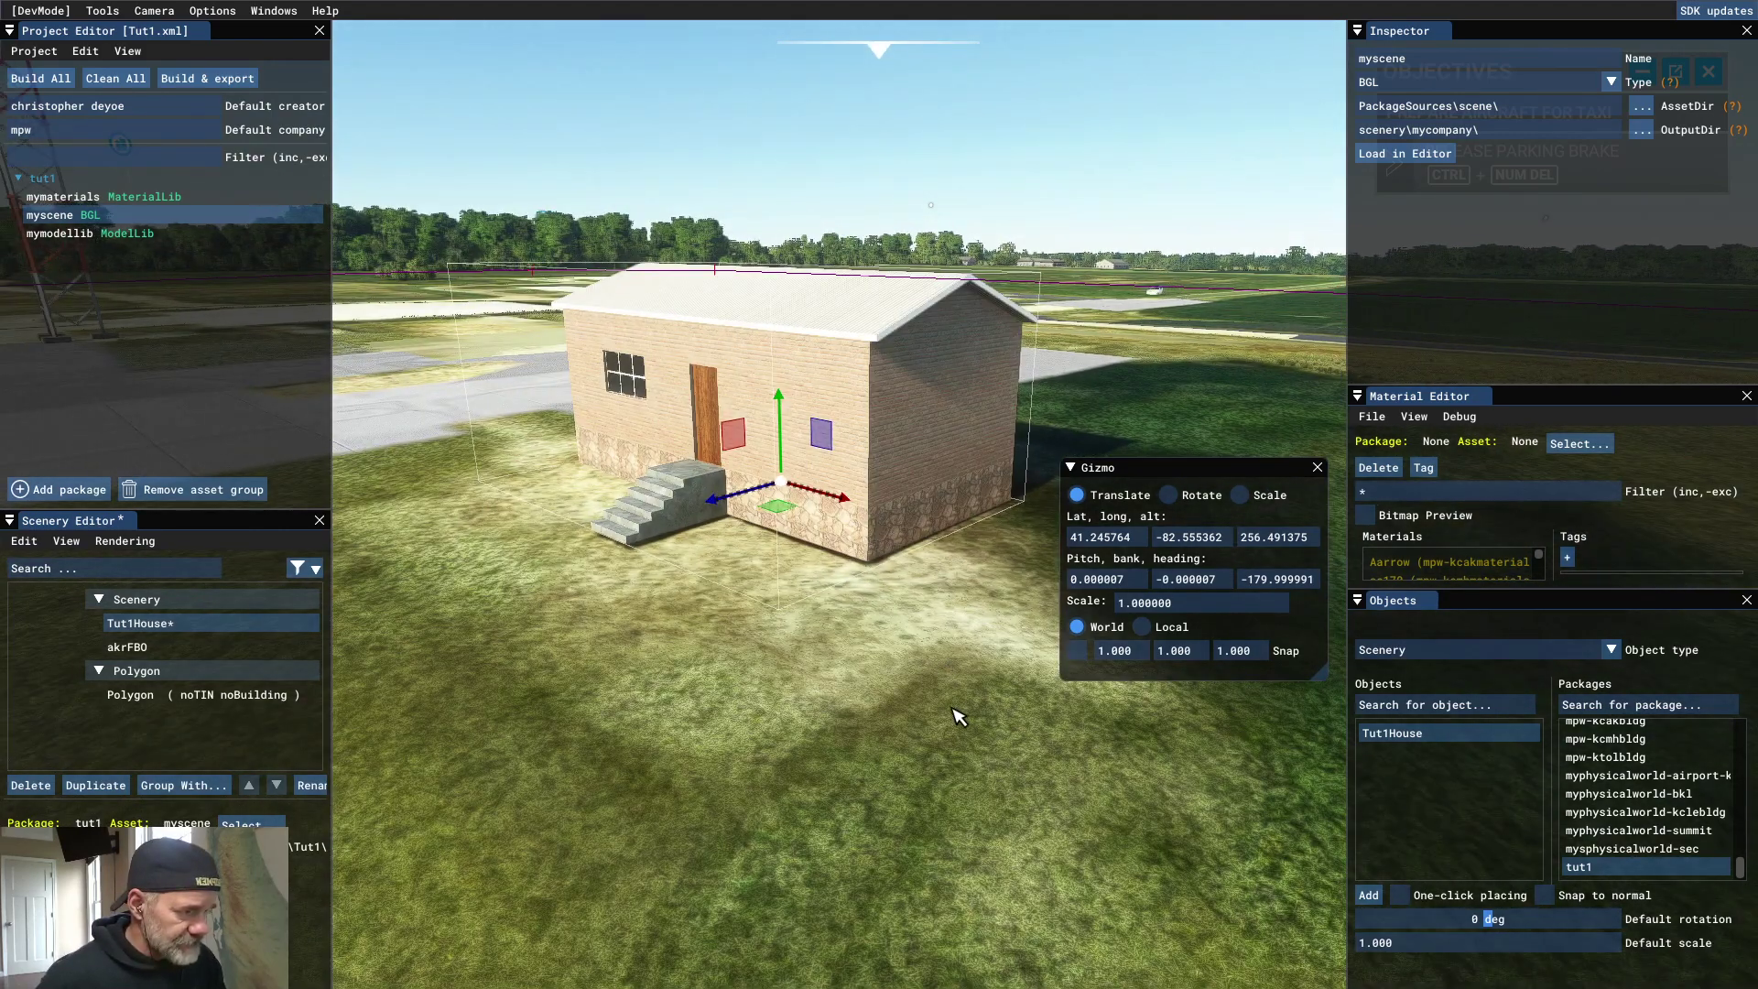
# Step: Circle the camera around the house to examine the rear wall, gable ends and how the foundation meets the ground
pyautogui.moveTo(953, 714); pyautogui.dragTo(573, 726, button='right')
pyautogui.press('d')
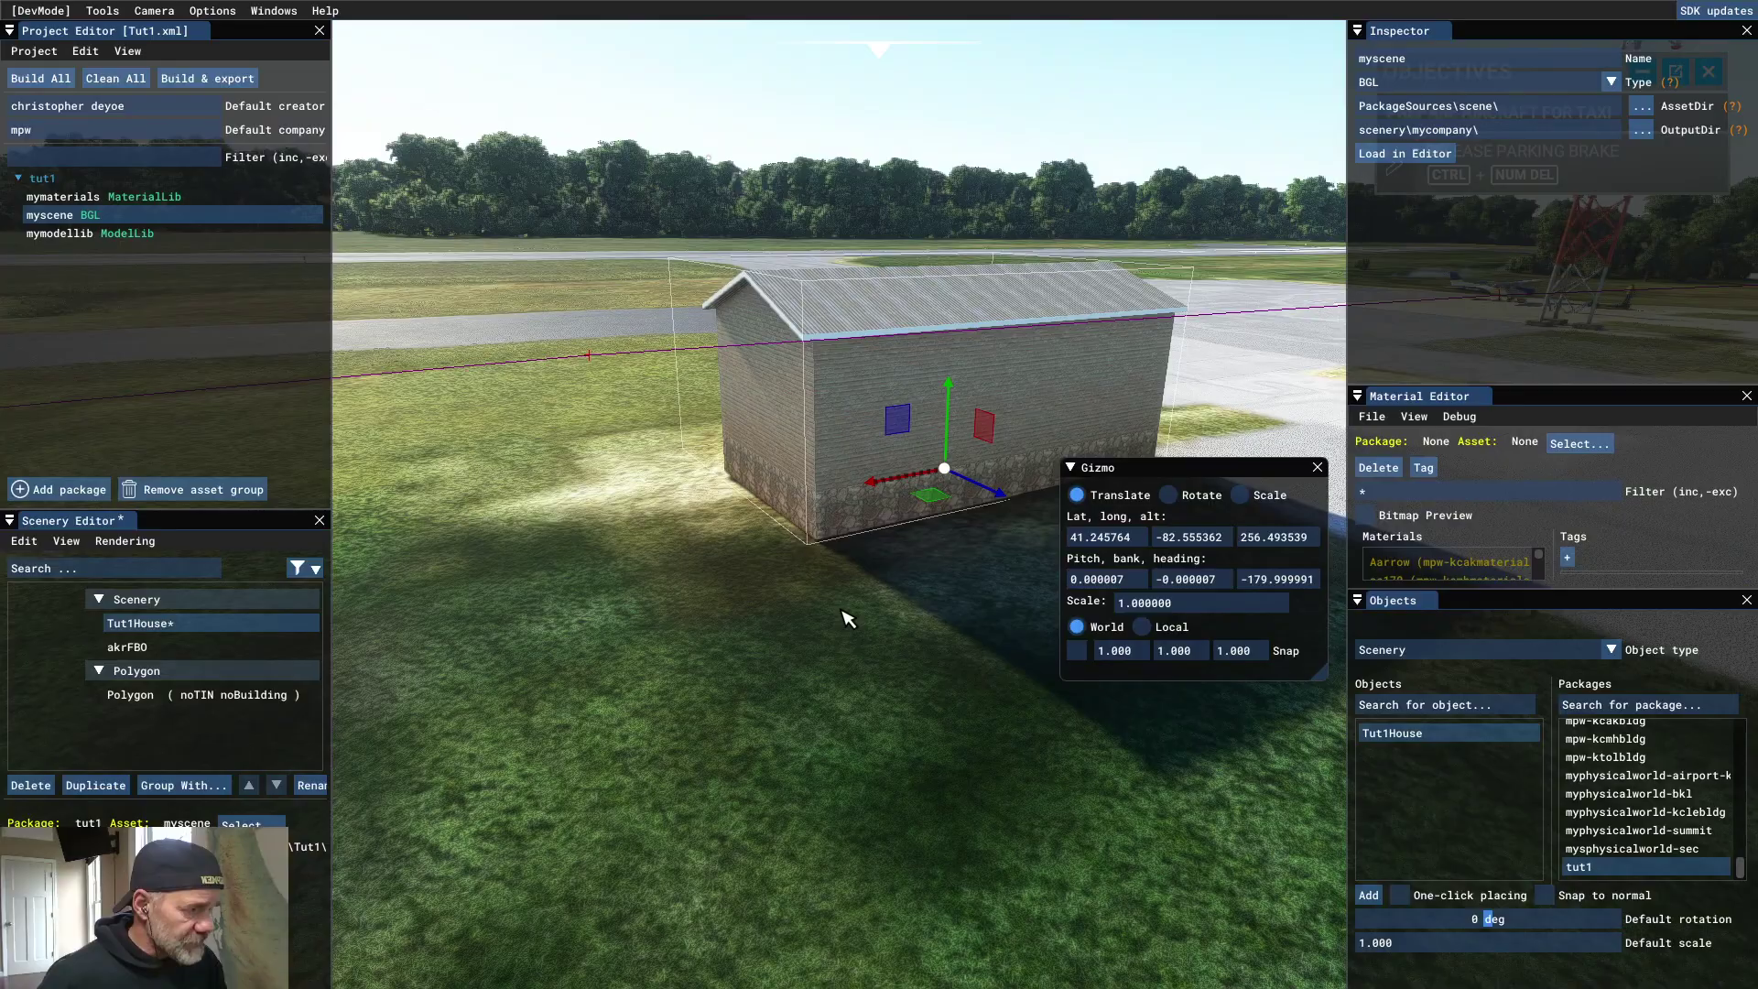
pyautogui.press('d')
pyautogui.moveTo(843, 616)
pyautogui.mouseDown(button='right')
pyautogui.moveTo(737, 632)
pyautogui.moveTo(805, 661)
pyautogui.moveTo(824, 645)
pyautogui.mouseUp(button='right')
pyautogui.press('a')
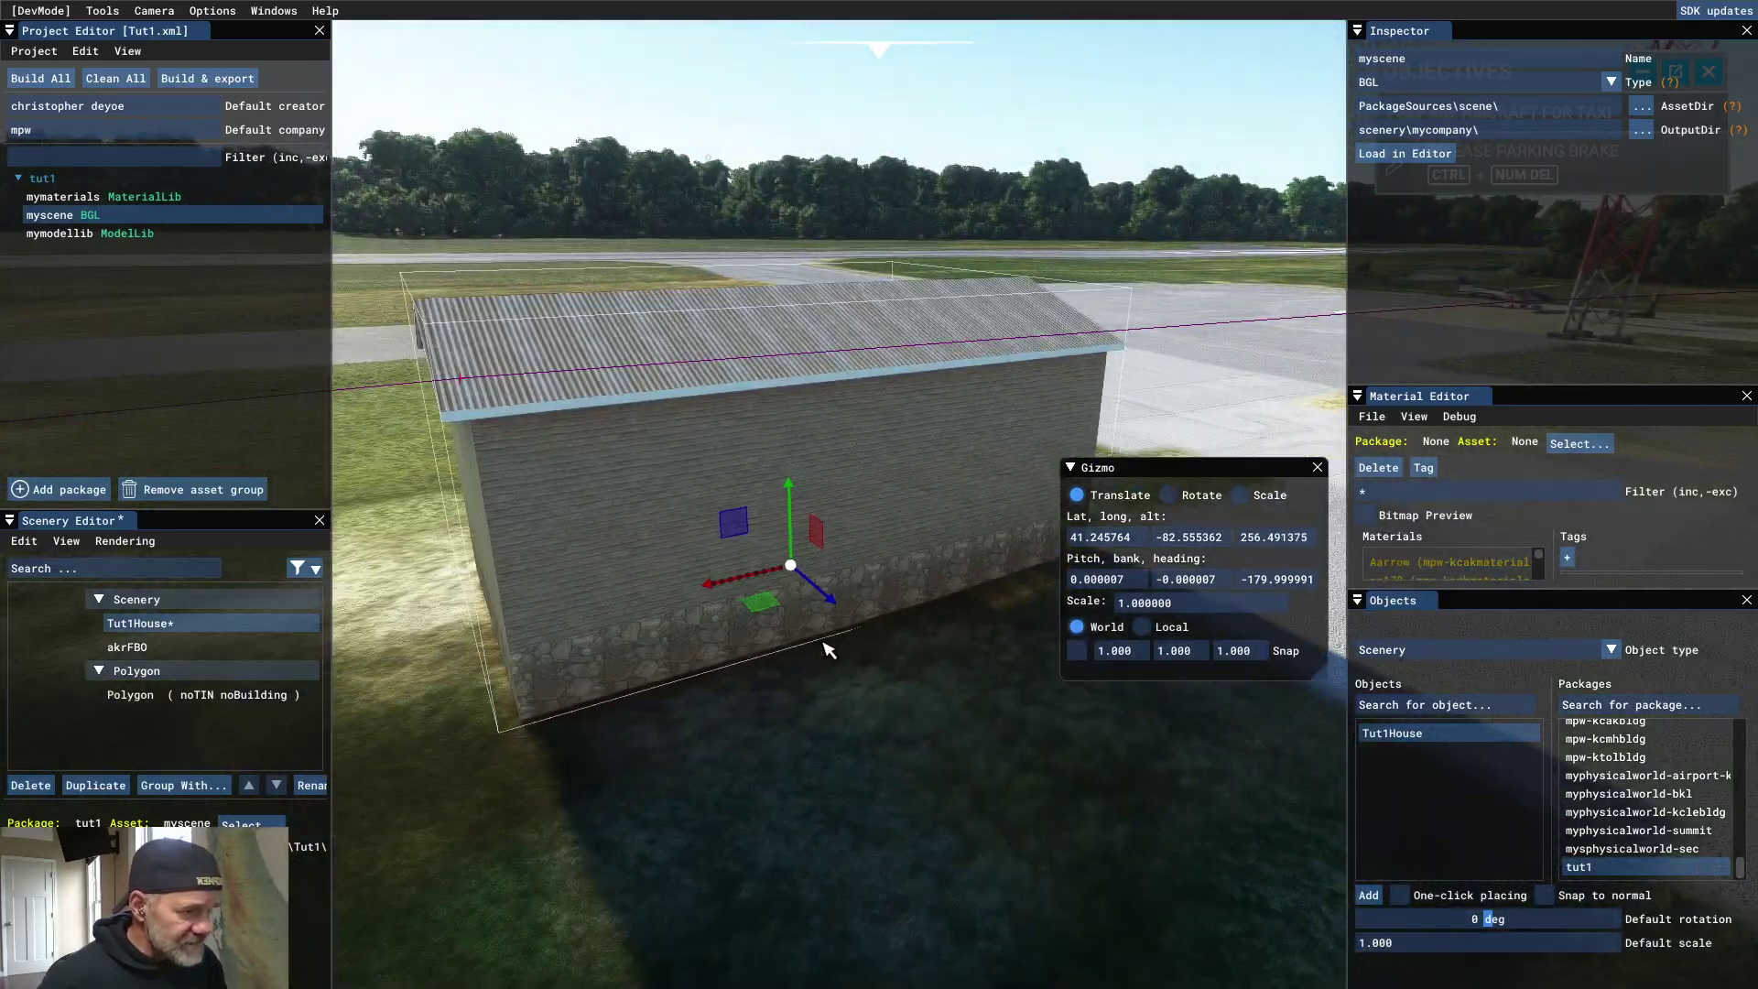
pyautogui.moveTo(687, 748); pyautogui.dragTo(812, 644, button='right')
pyautogui.press('d')
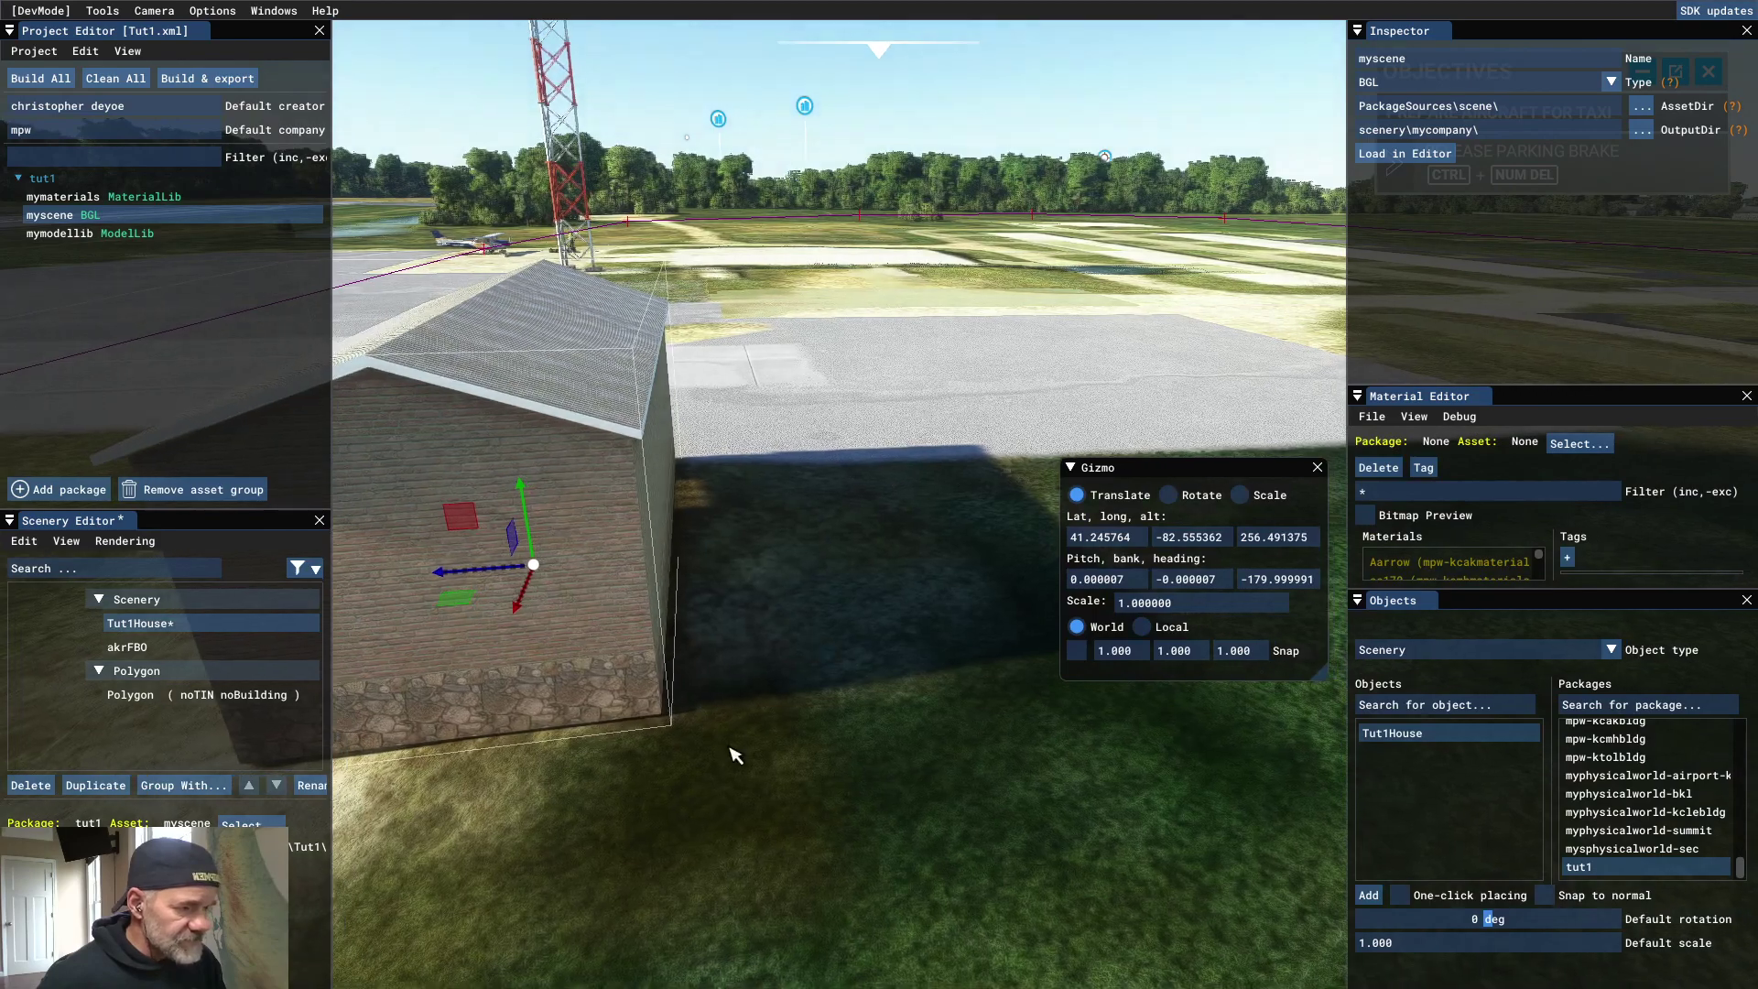
pyautogui.press('a')
pyautogui.moveTo(729, 753); pyautogui.dragTo(906, 693, button='right')
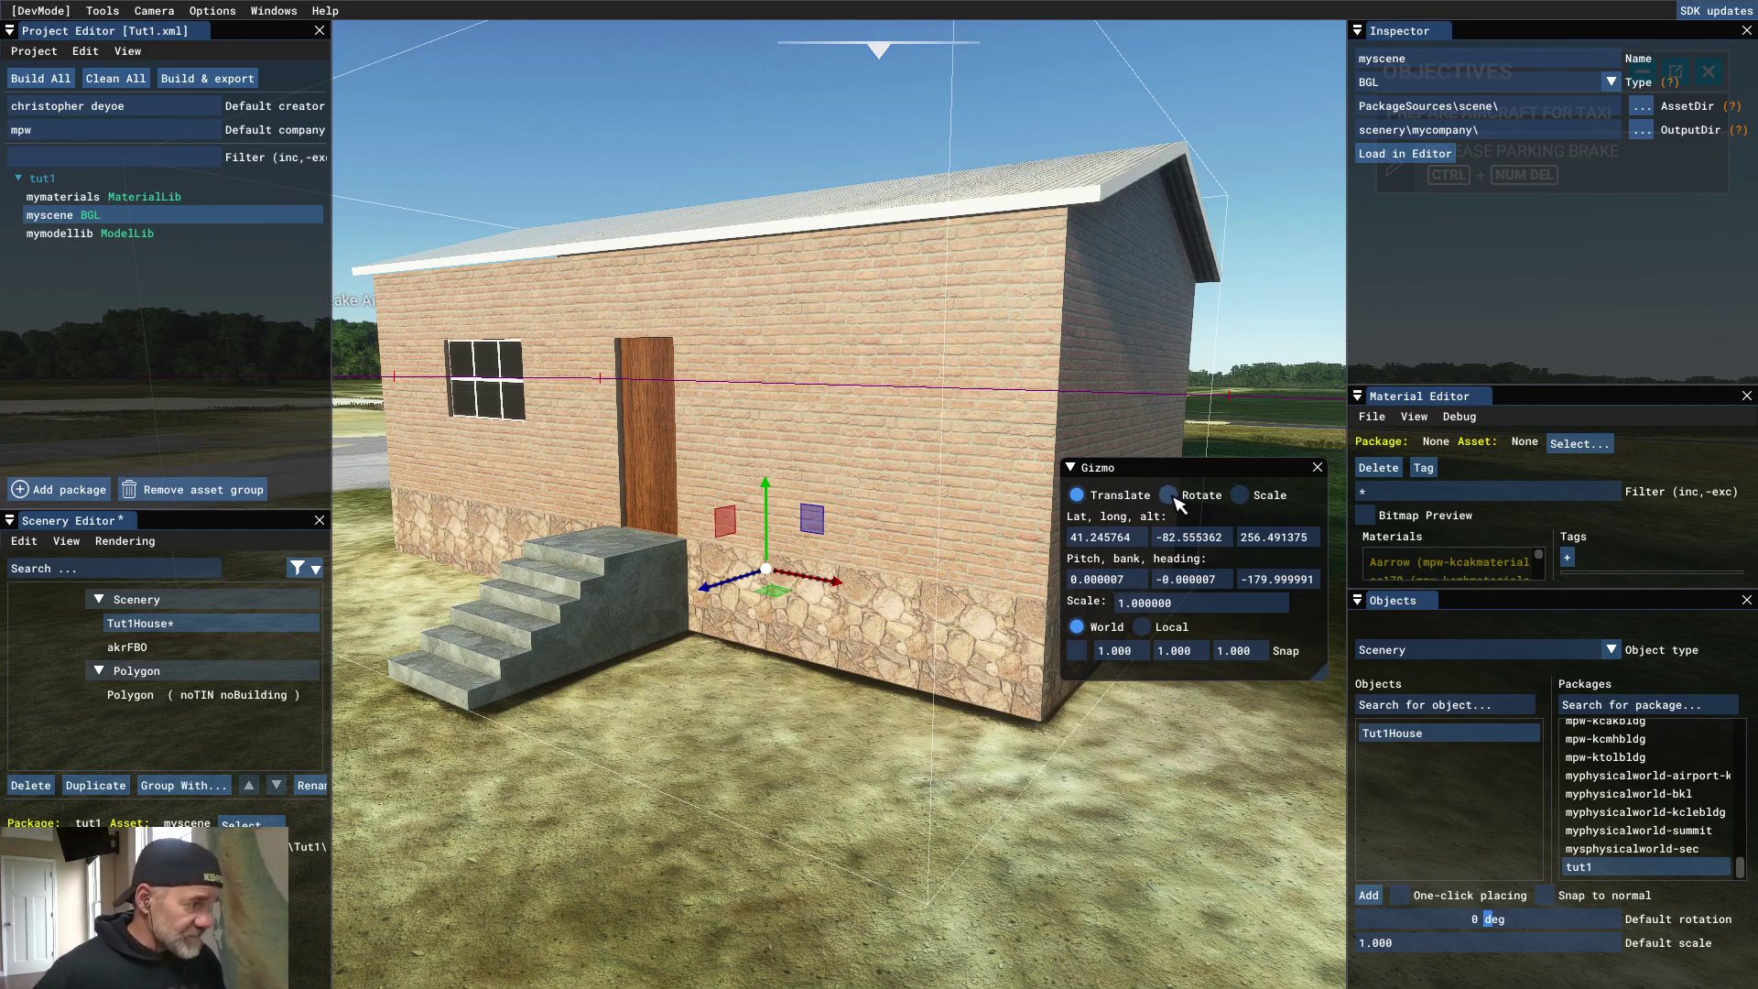
# Step: Try sinking the house with Snap to ground off, to a ground offset of about -0.145, and restore the snapping
pyautogui.rightClick(736, 432)
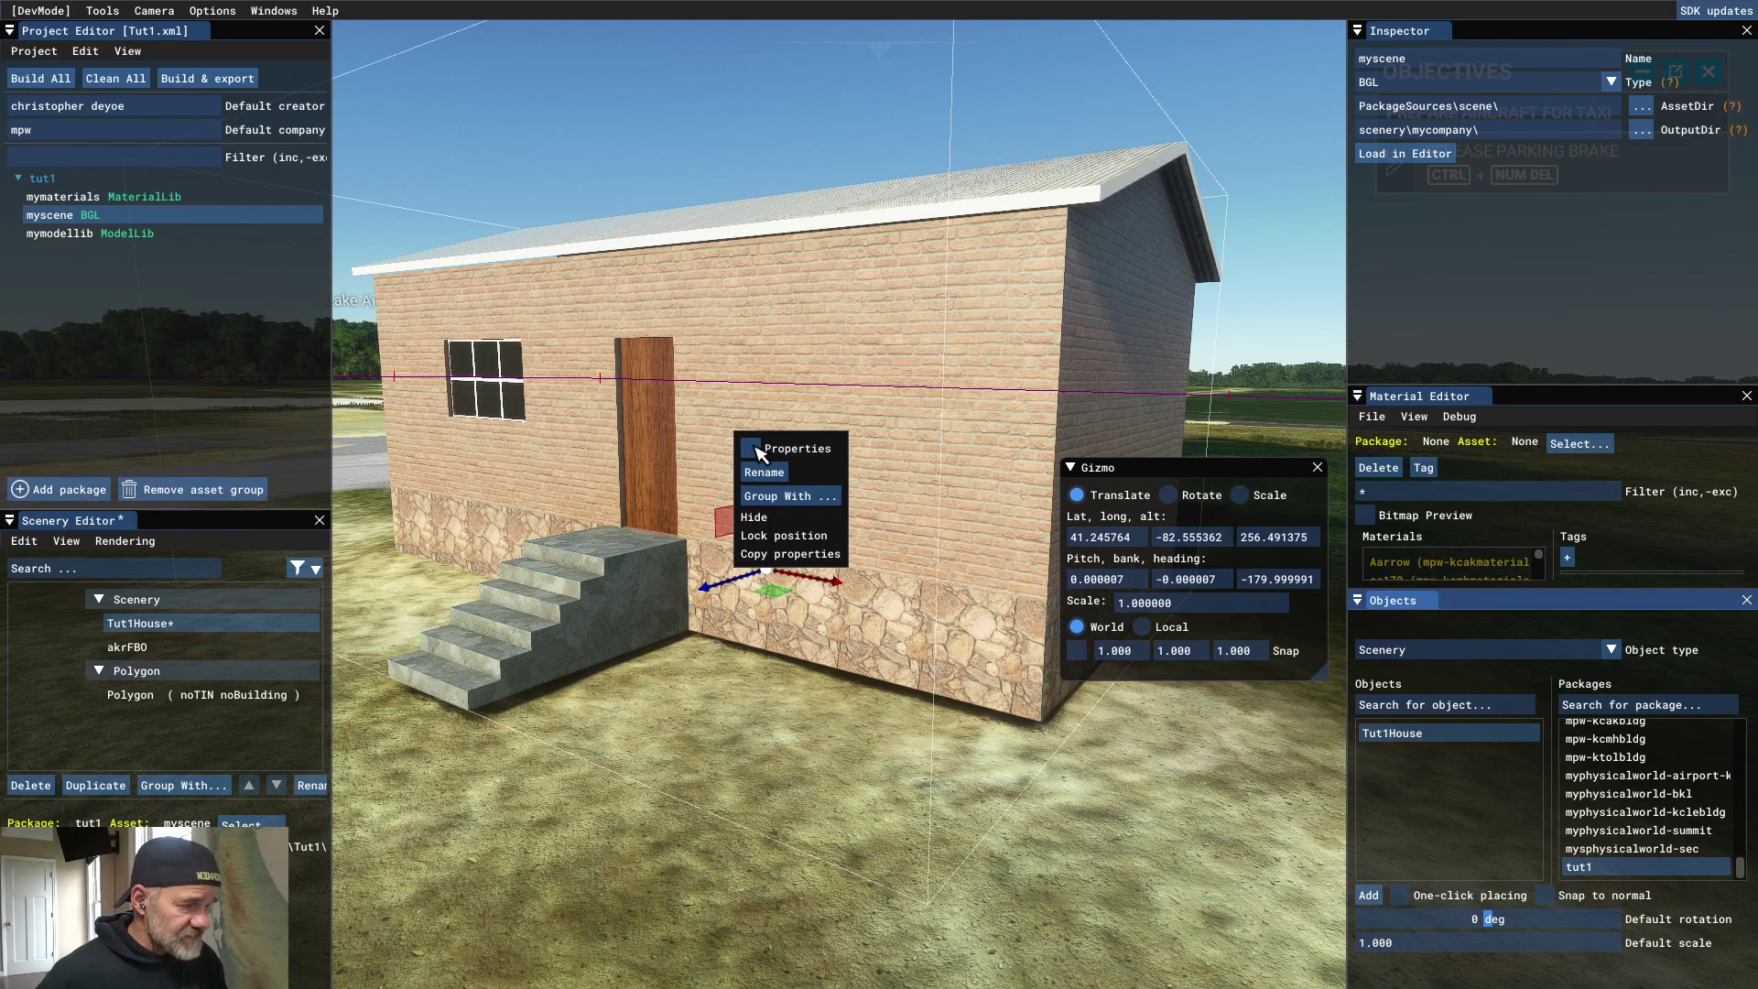
pyautogui.click(787, 449)
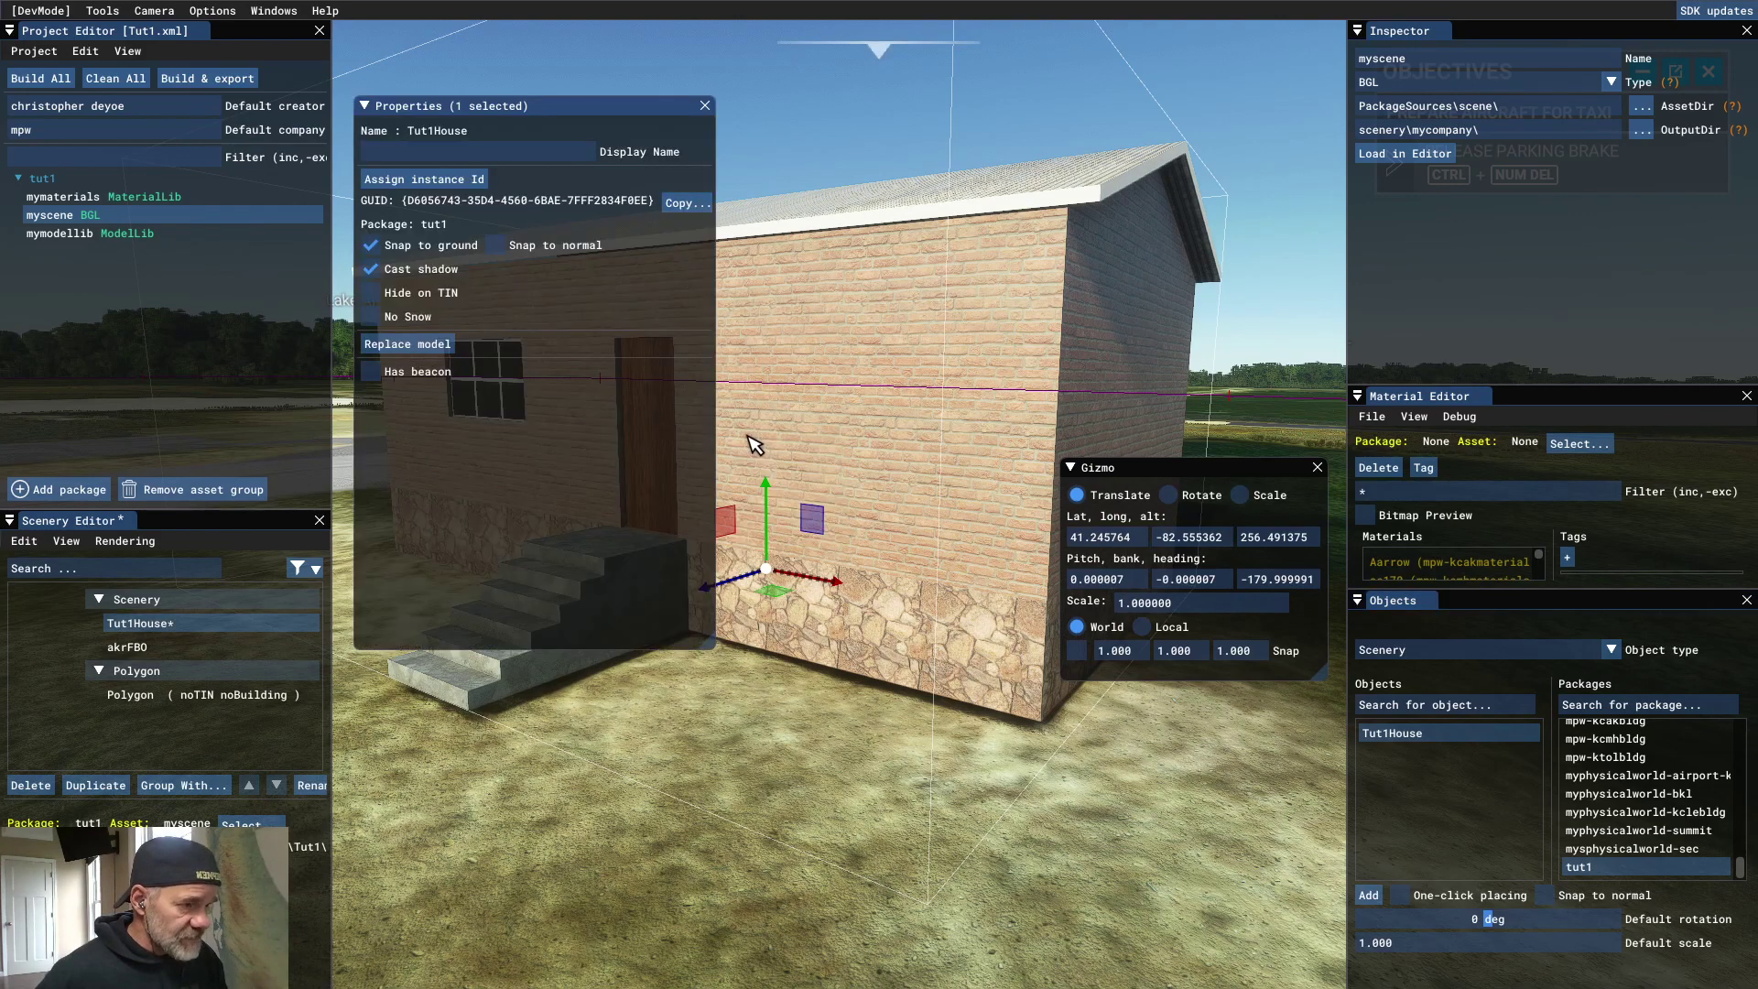
pyautogui.click(371, 245)
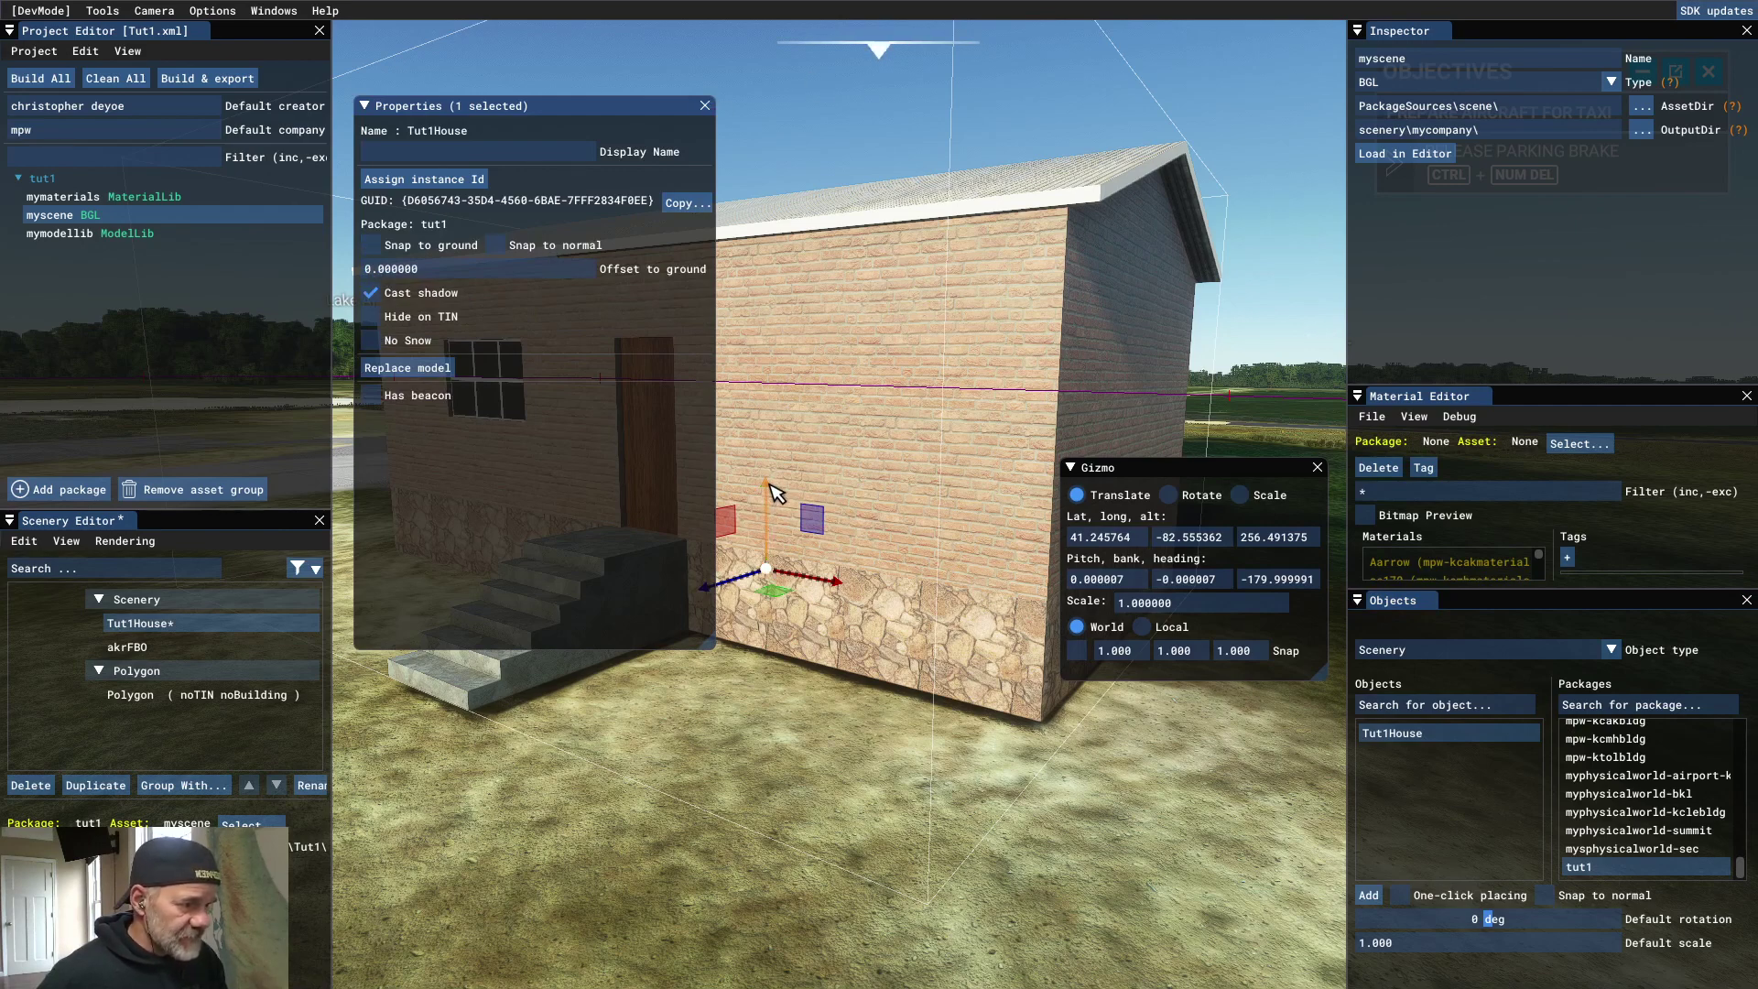
pyautogui.moveTo(767, 491); pyautogui.dragTo(774, 505)
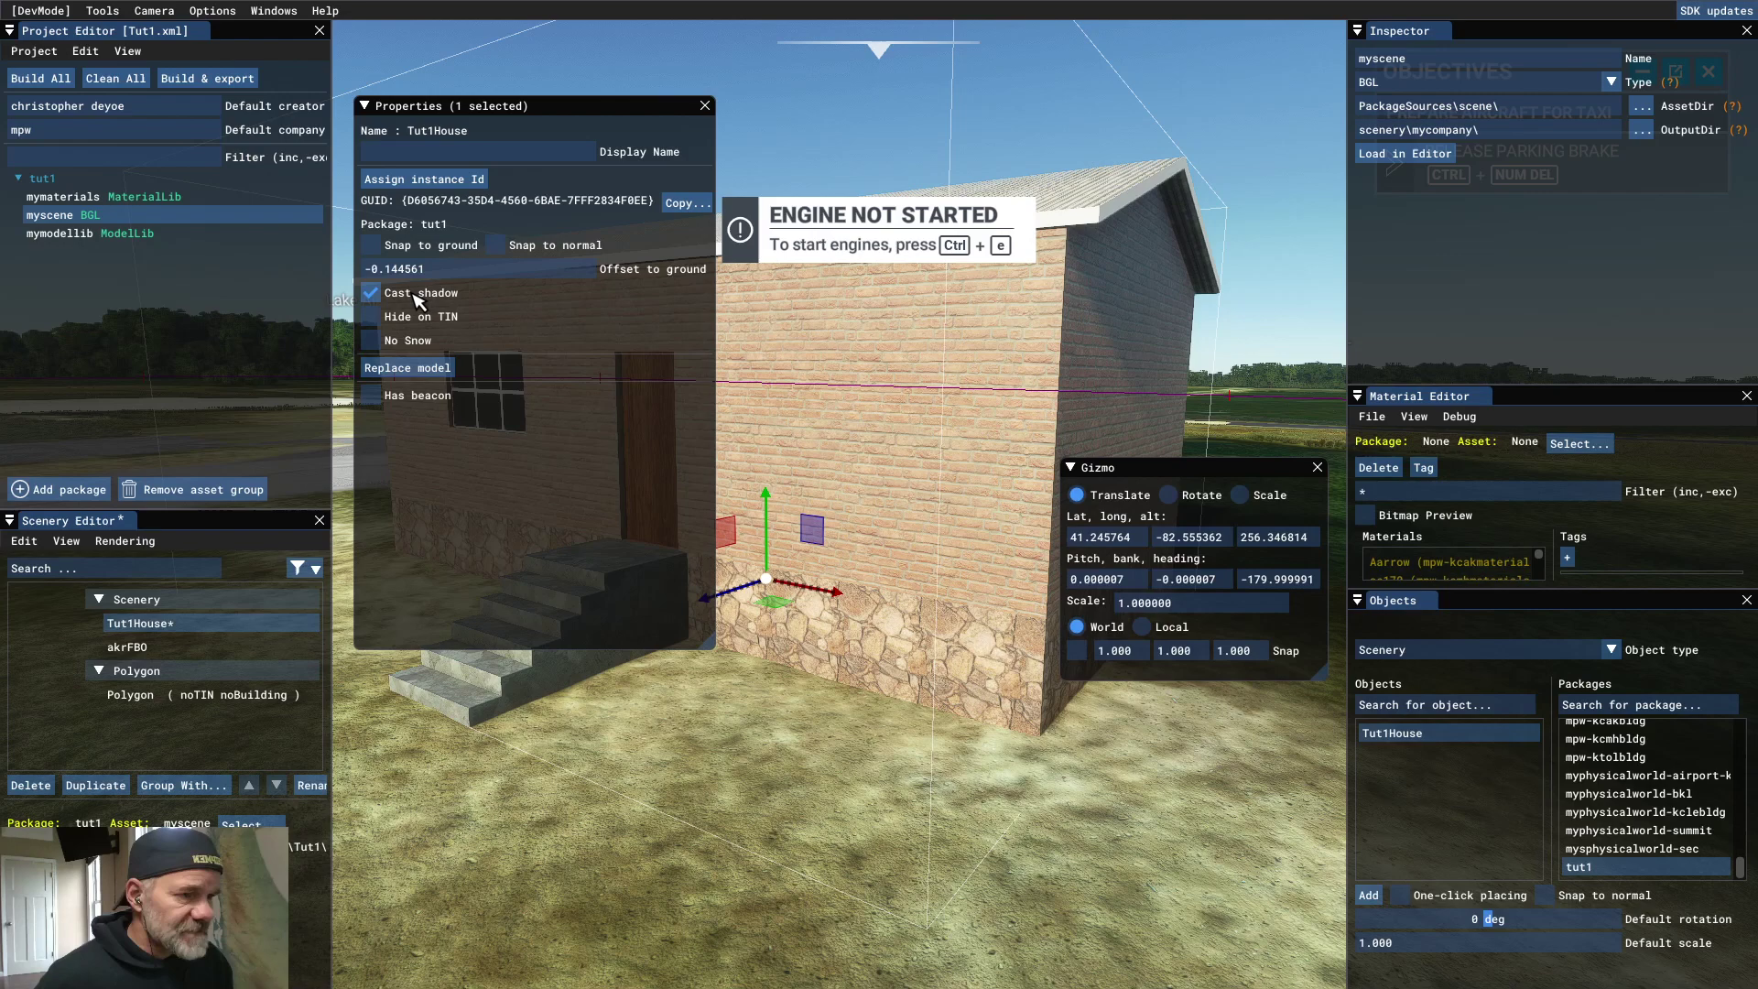
pyautogui.click(371, 246)
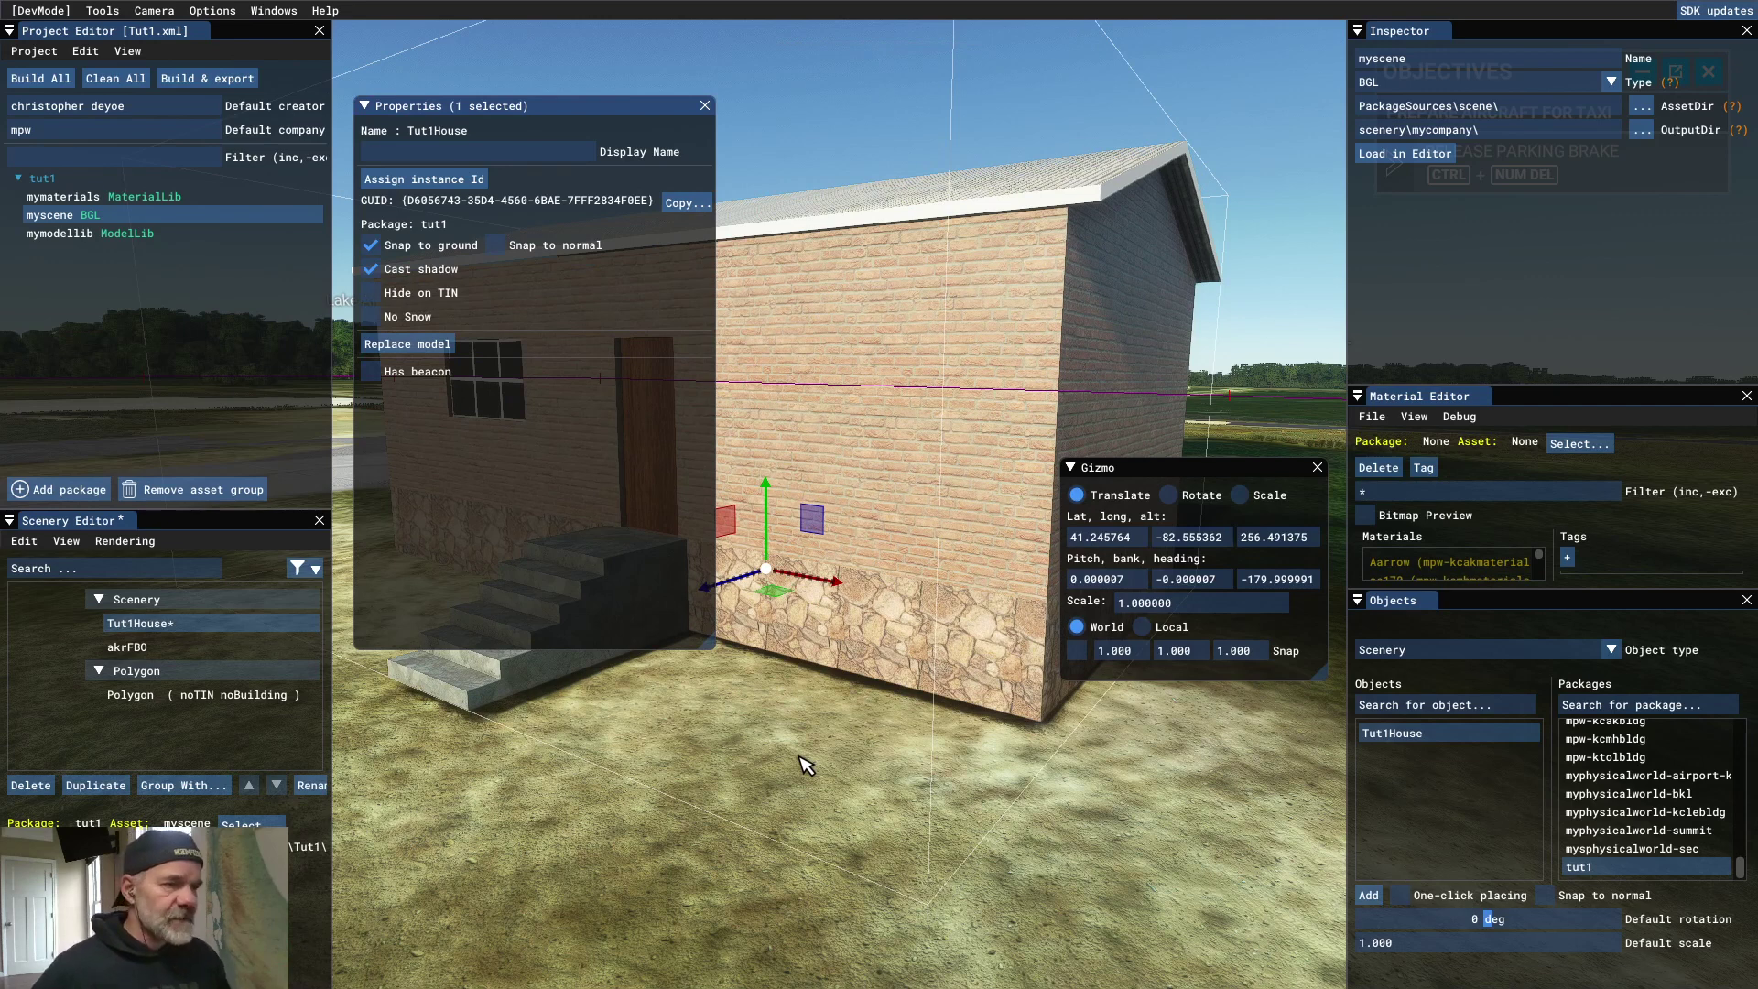
pyautogui.click(705, 106)
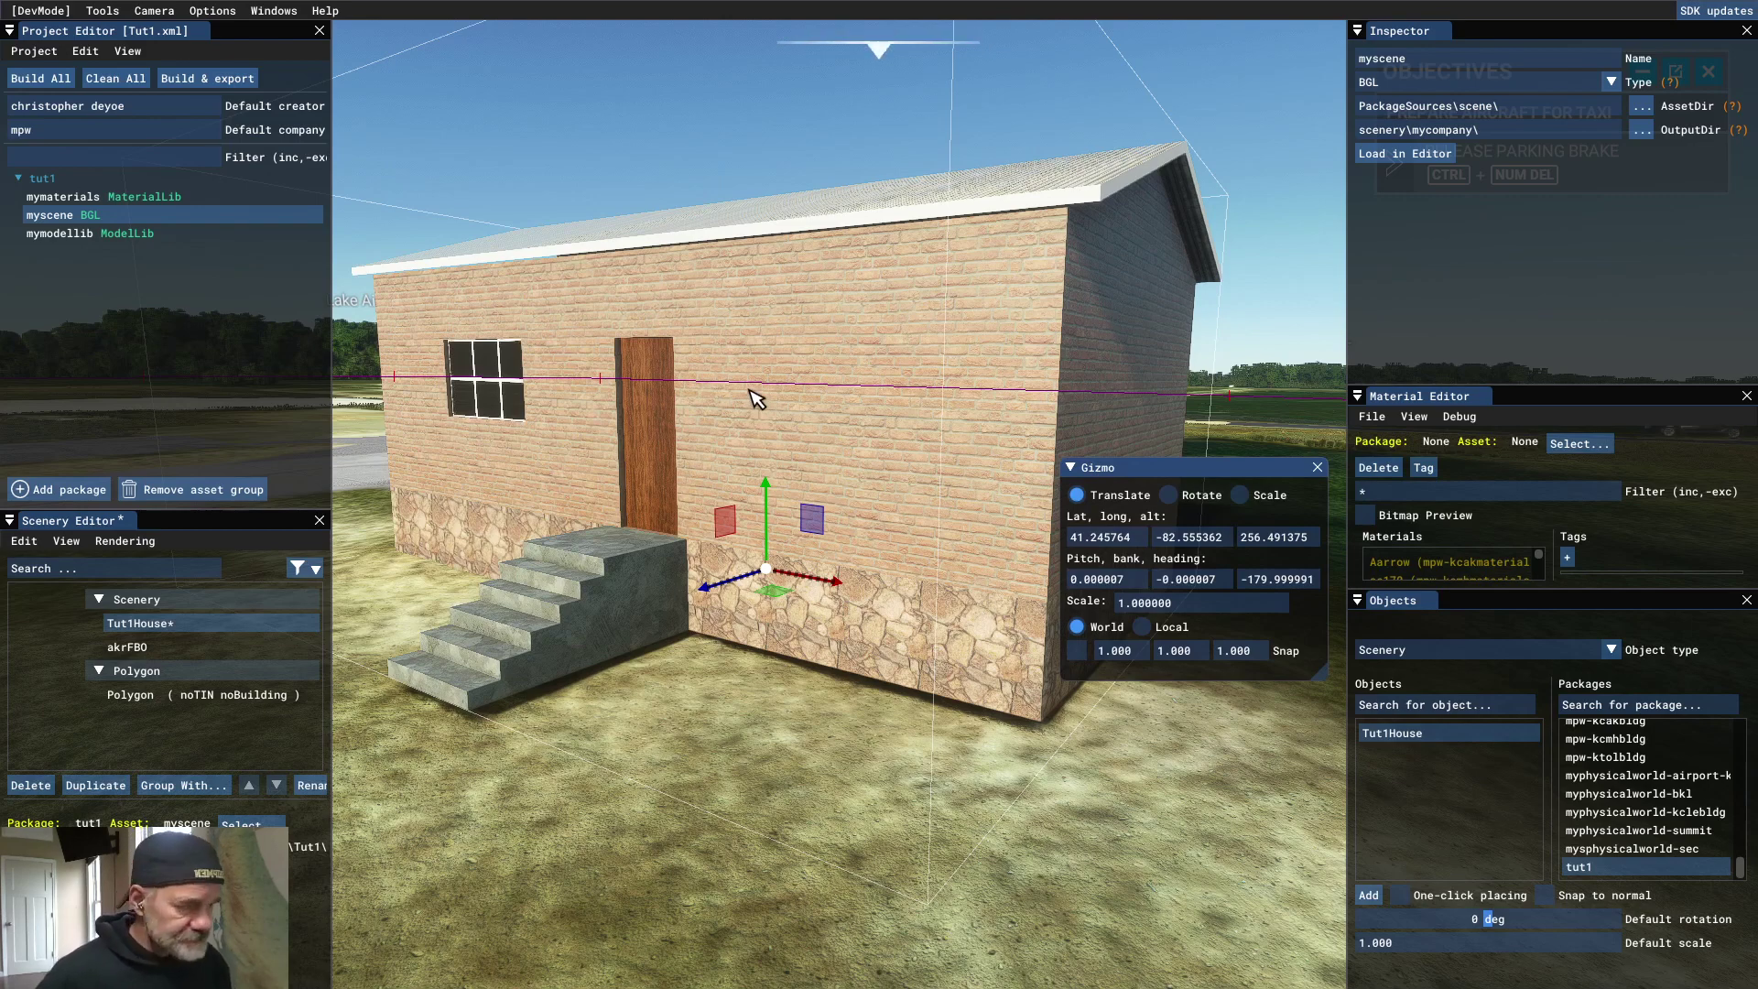
# Step: Examine the house's corrugated roof and its surroundings near the ramp from an elevated viewpoint
pyautogui.press('s')
pyautogui.press('a')
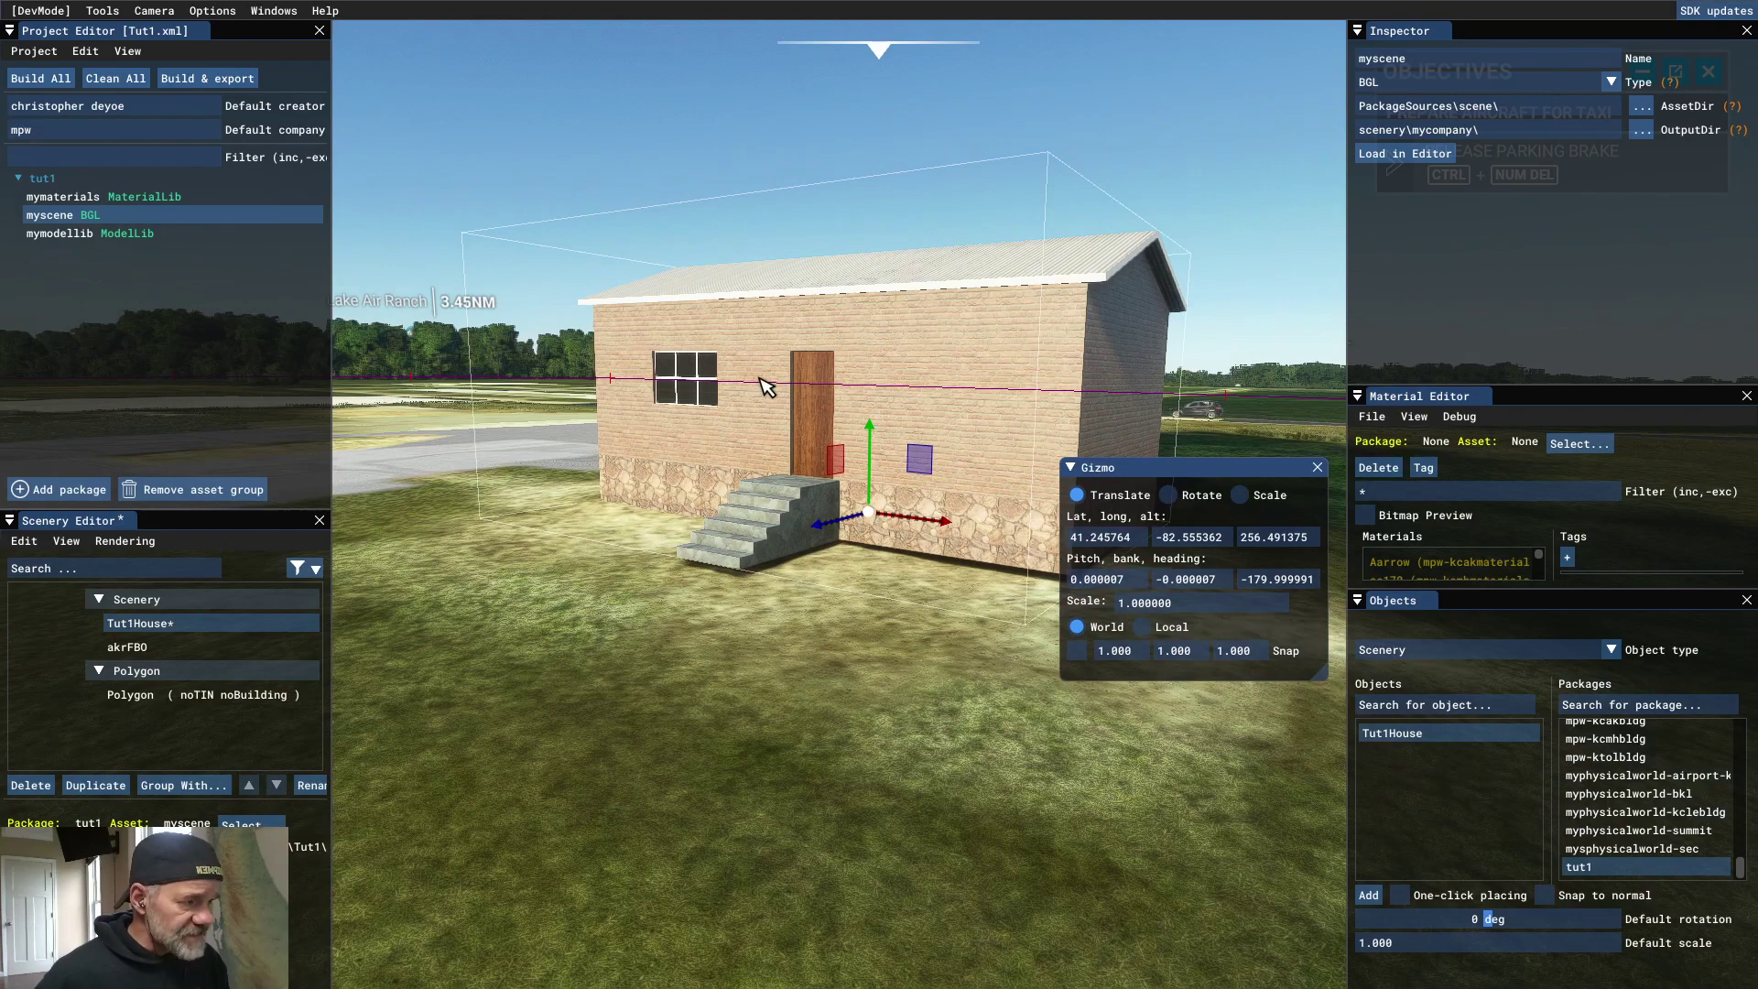
pyautogui.keyDown('alt'); pyautogui.moveTo(762, 373); pyautogui.dragTo(699, 452); pyautogui.keyUp('alt')
pyautogui.moveTo(705, 459); pyautogui.dragTo(678, 457, button='right')
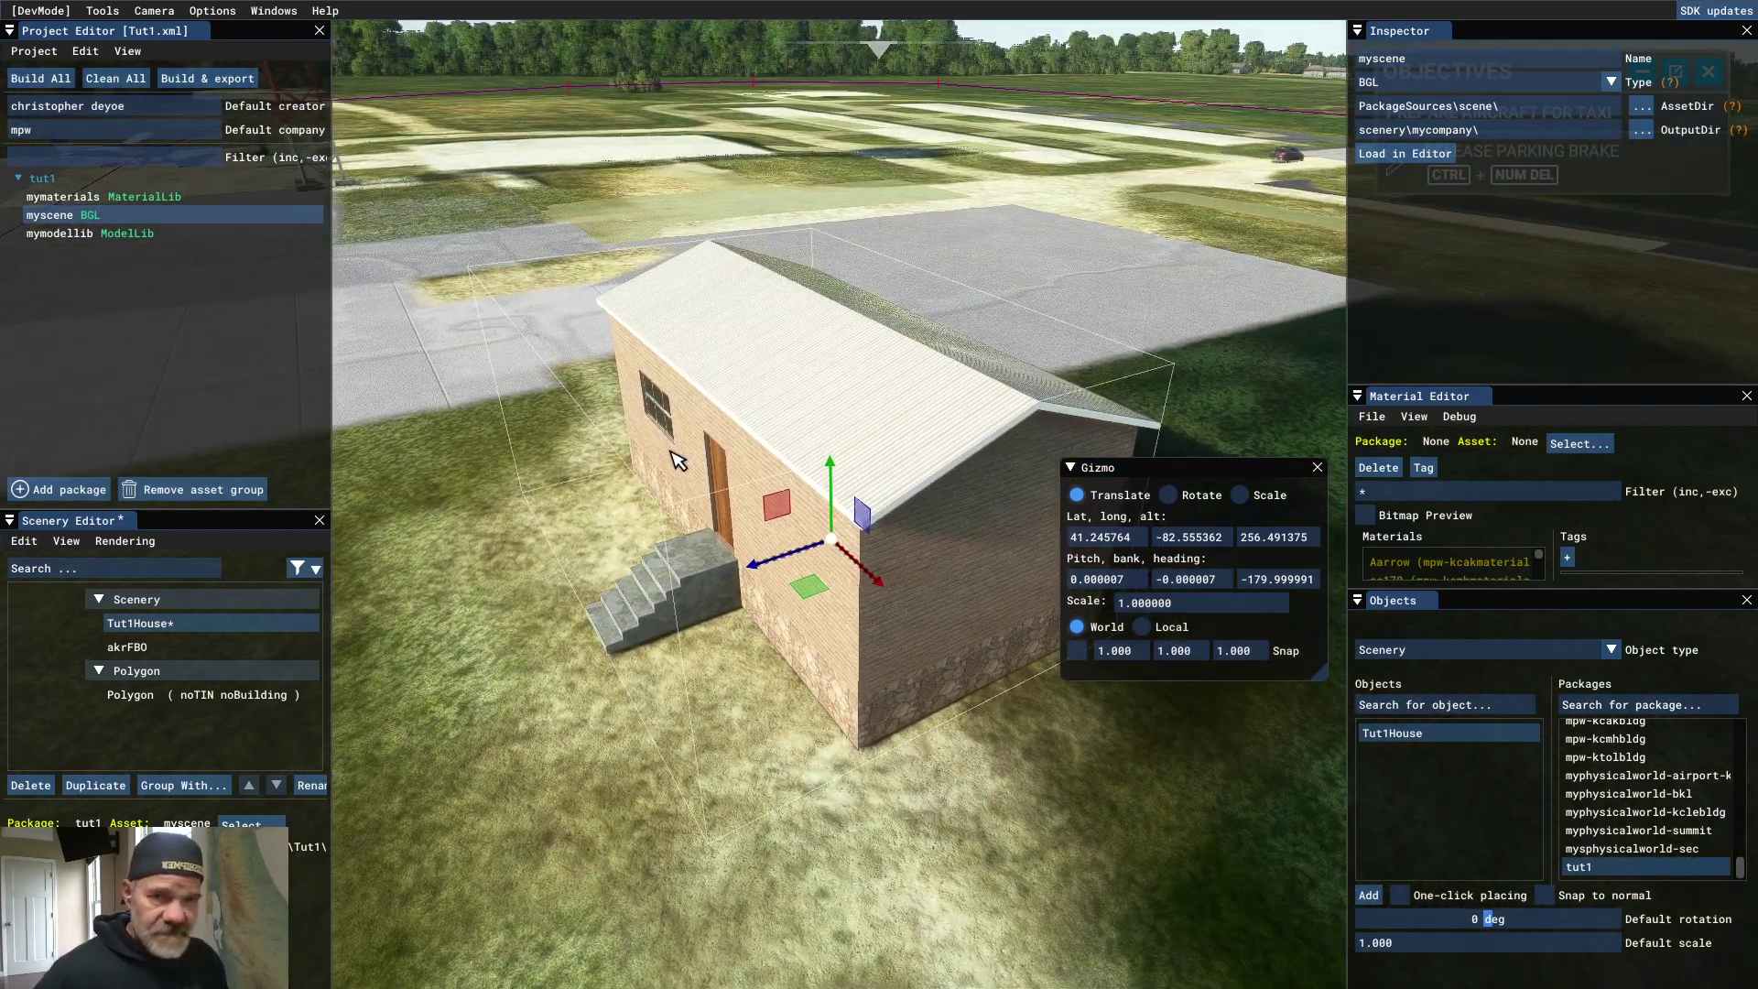
pyautogui.press('w')
pyautogui.press('d')
pyautogui.scroll(2, 773, 439)
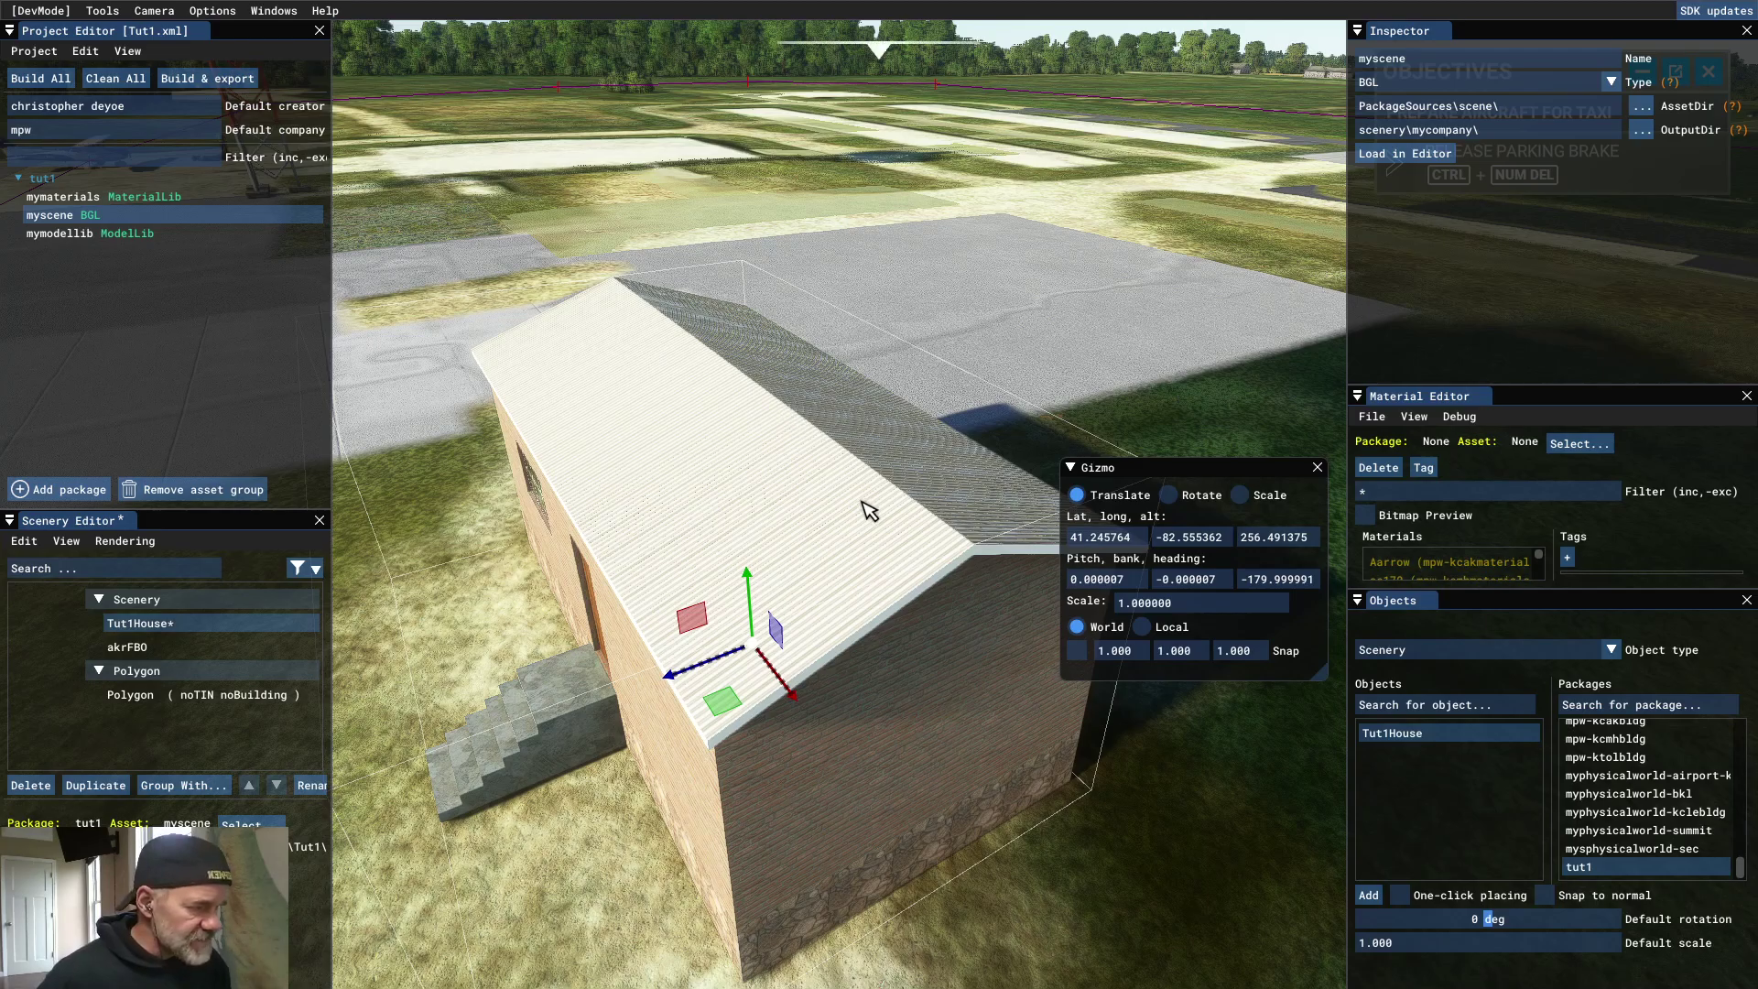
pyautogui.press('d')
pyautogui.press('a')
pyautogui.press('f')
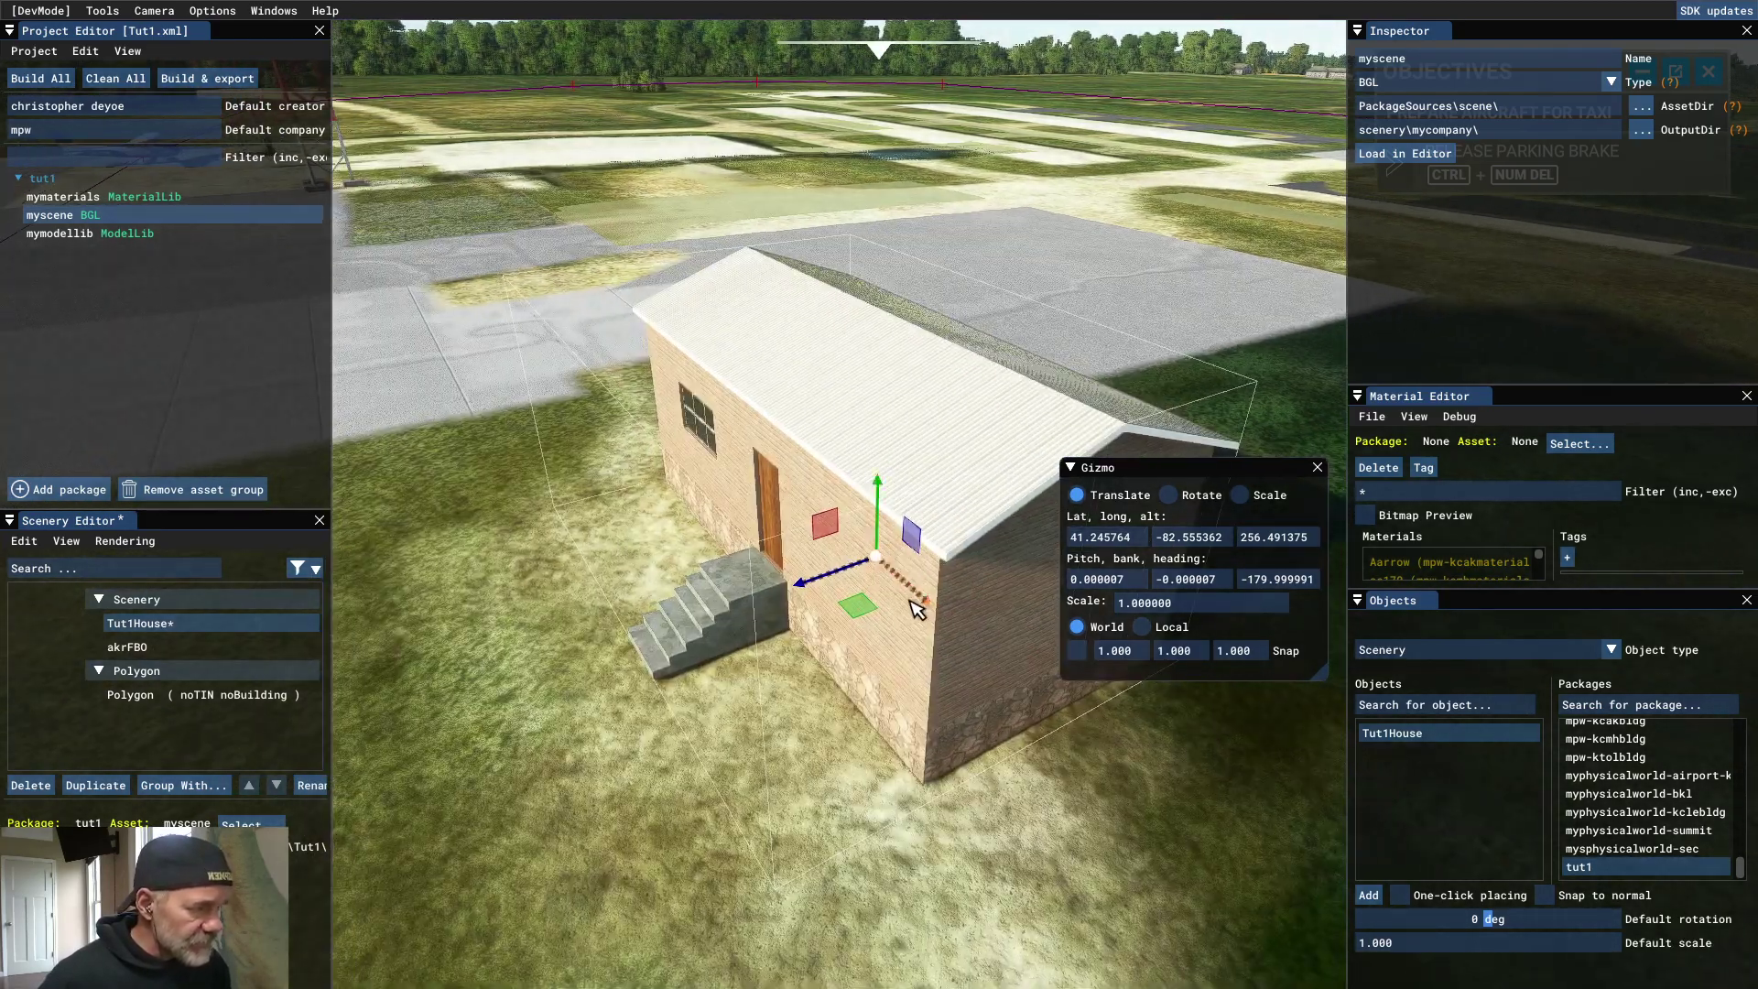
# Step: Fly the camera around to the house's shaded rear wall and examine its brick texture up close
pyautogui.press('d')
pyautogui.press('f')
pyautogui.moveTo(925, 609)
pyautogui.mouseDown(button='right')
pyautogui.moveTo(698, 549)
pyautogui.moveTo(768, 579)
pyautogui.moveTo(744, 593)
pyautogui.mouseUp(button='right')
pyautogui.press('w')
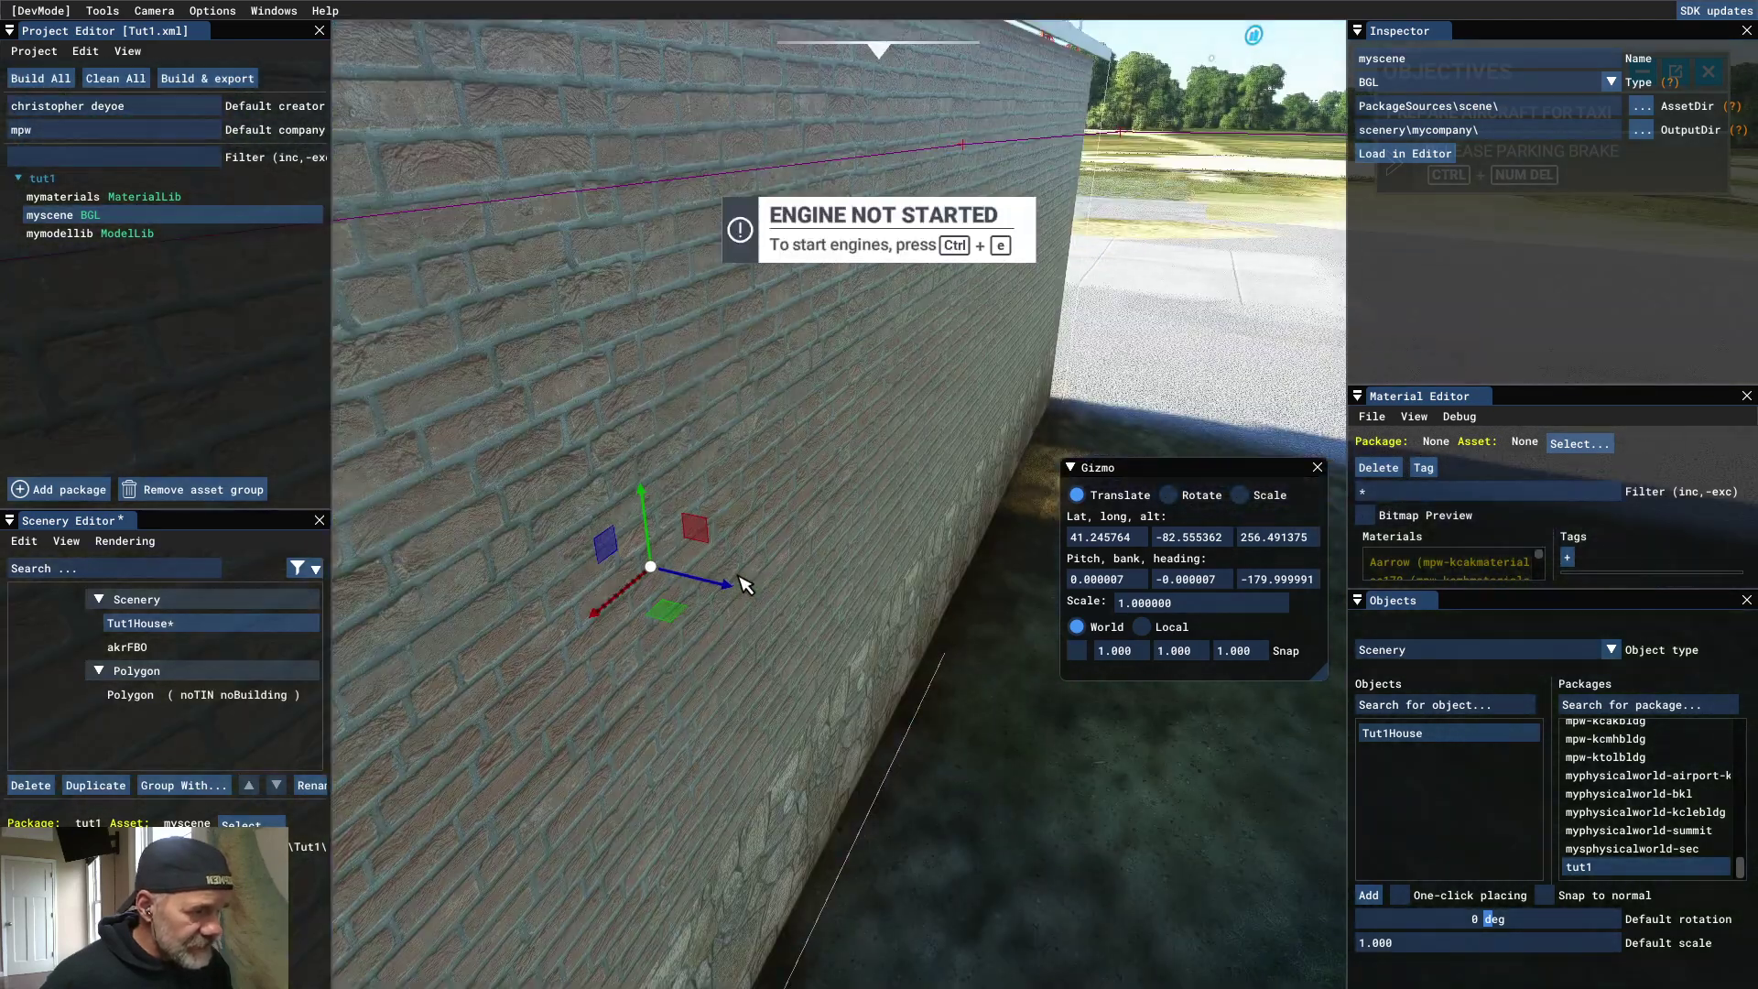
pyautogui.press('w')
pyautogui.press('a')
pyautogui.press('s')
pyautogui.press('d')
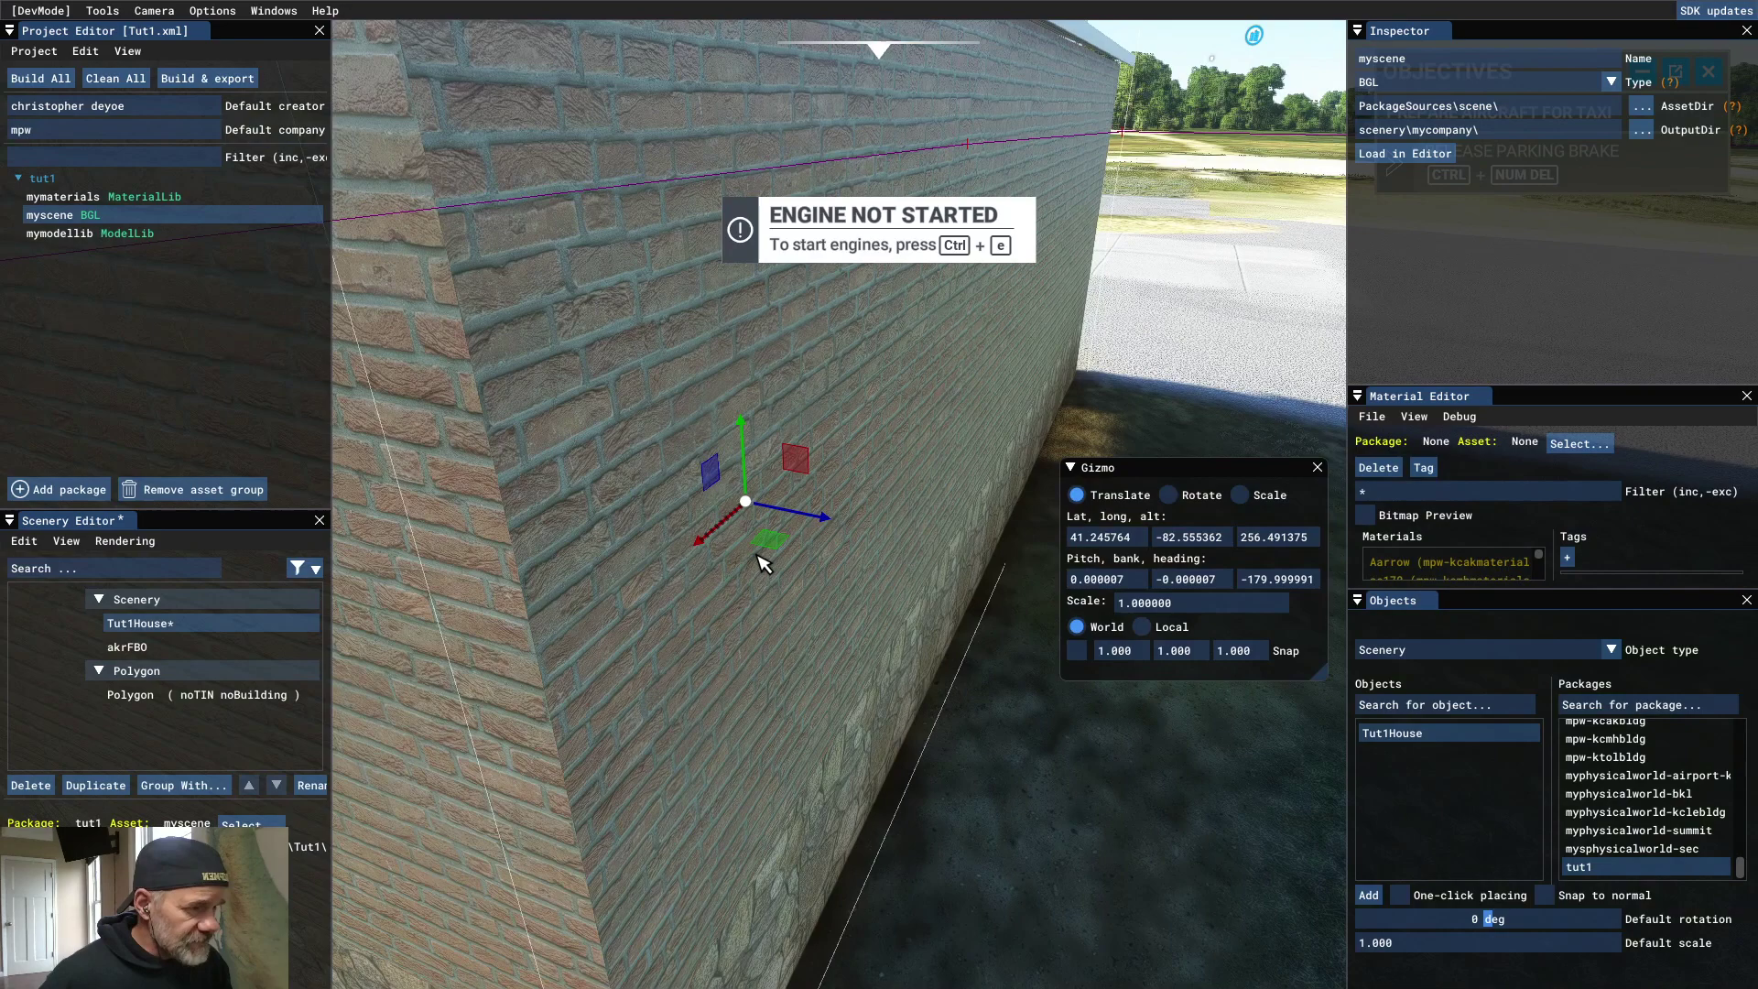
# Step: Examine the house's rear corner and corrugated roof up close, and the whole building from a distance
pyautogui.moveTo(769, 496); pyautogui.dragTo(781, 474)
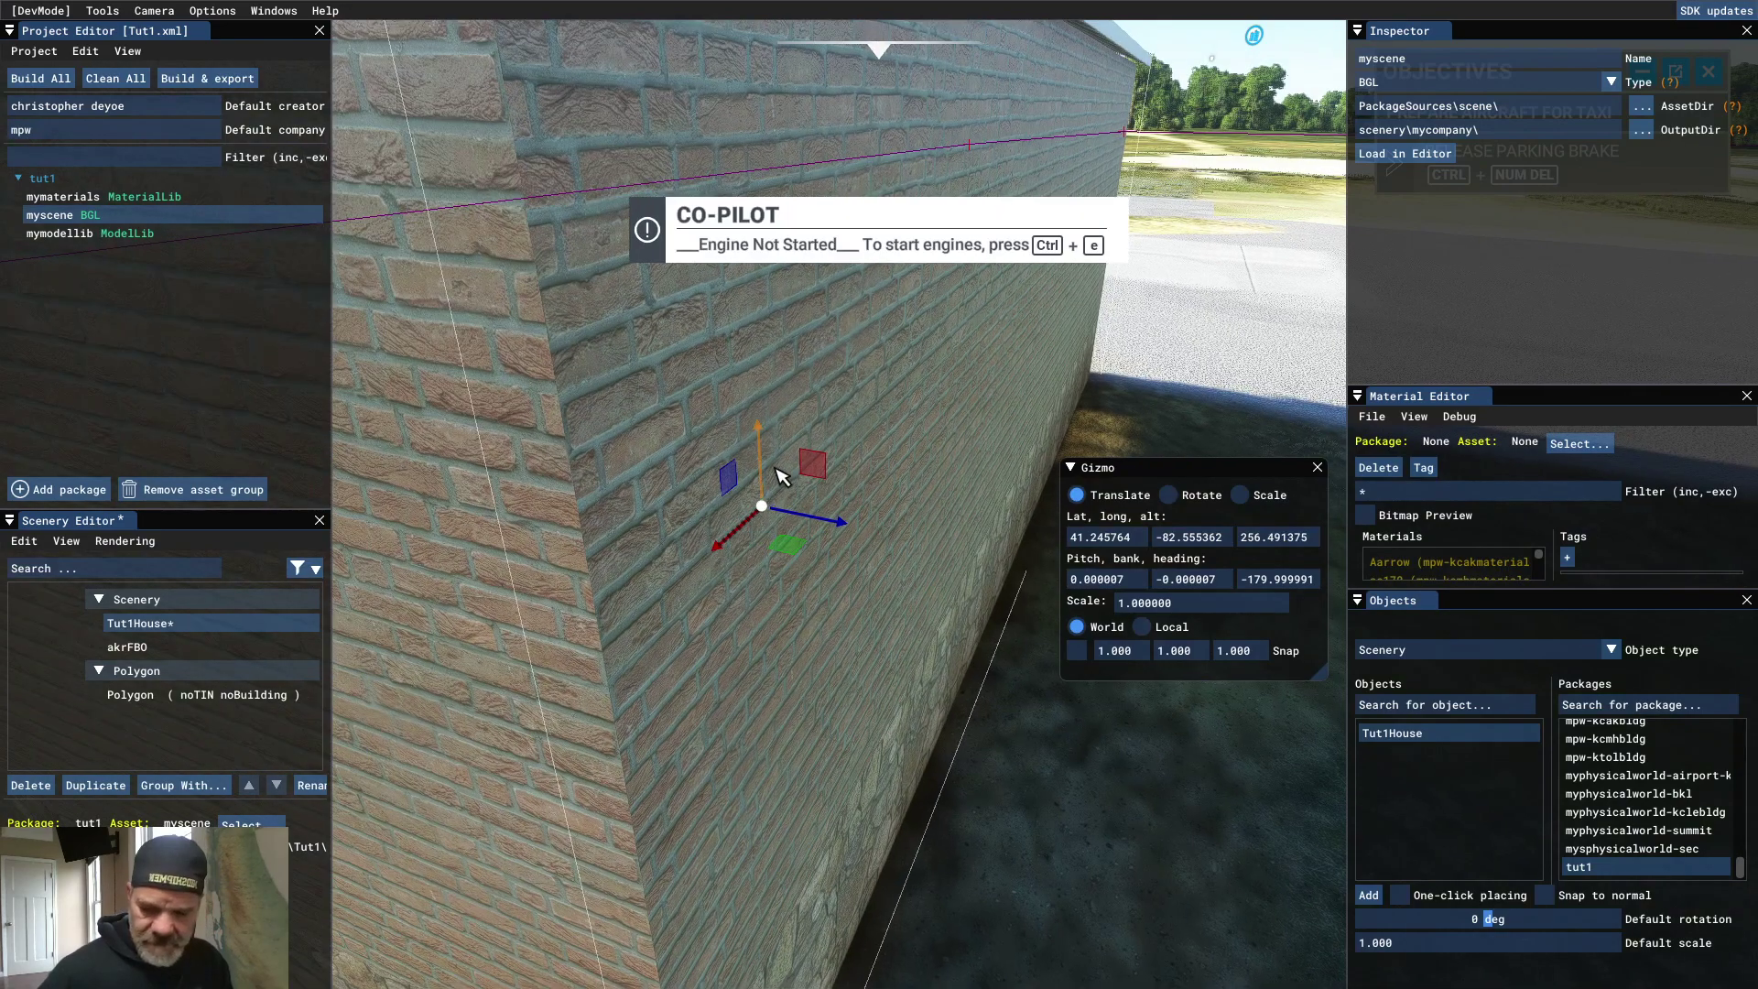
pyautogui.press('s')
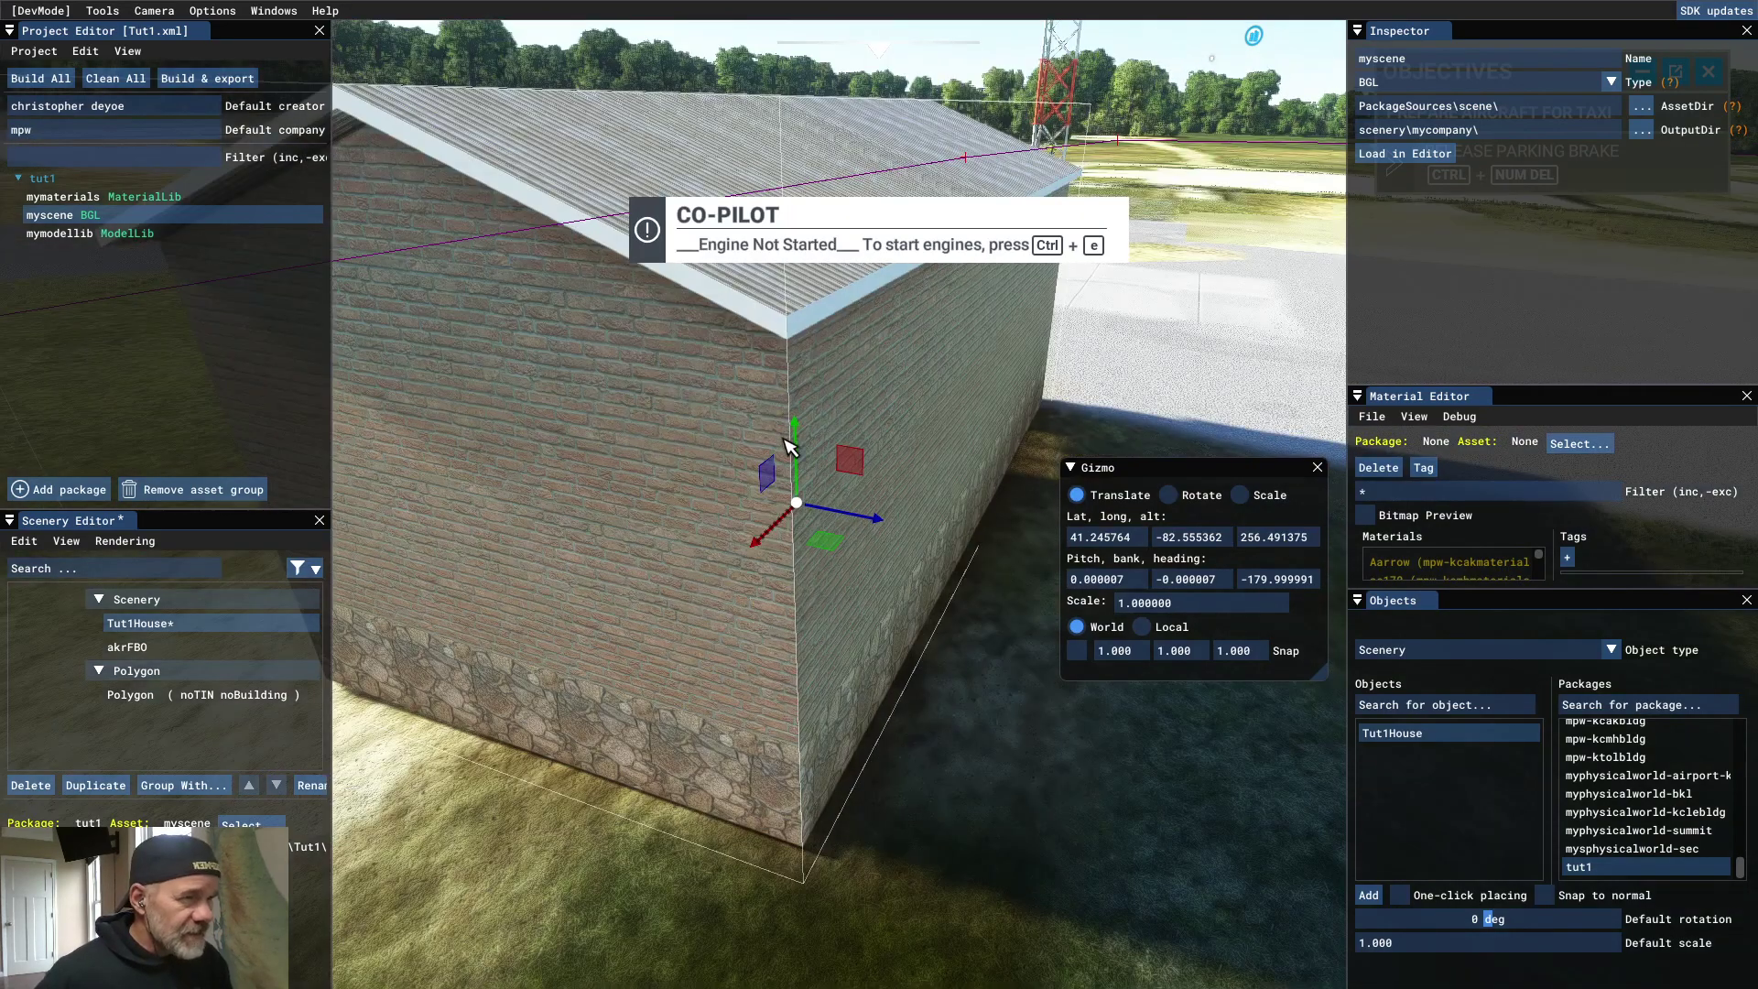
pyautogui.press('w')
pyautogui.press('a')
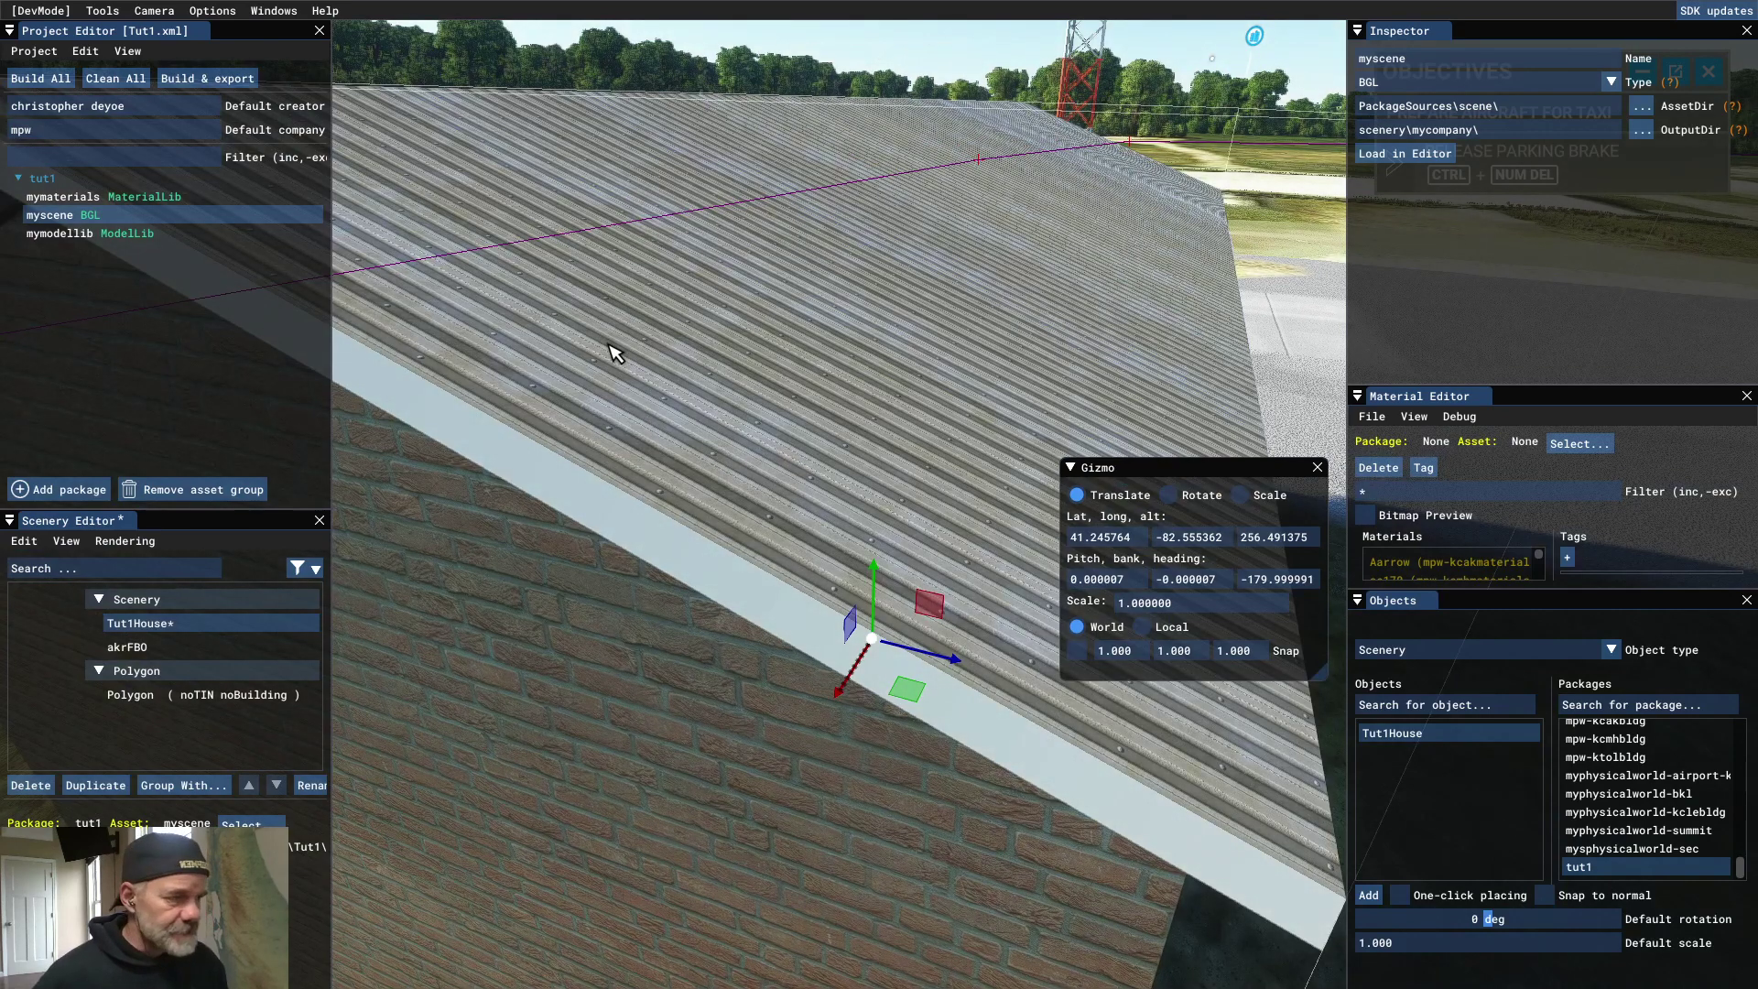
pyautogui.scroll(-5, 616, 353)
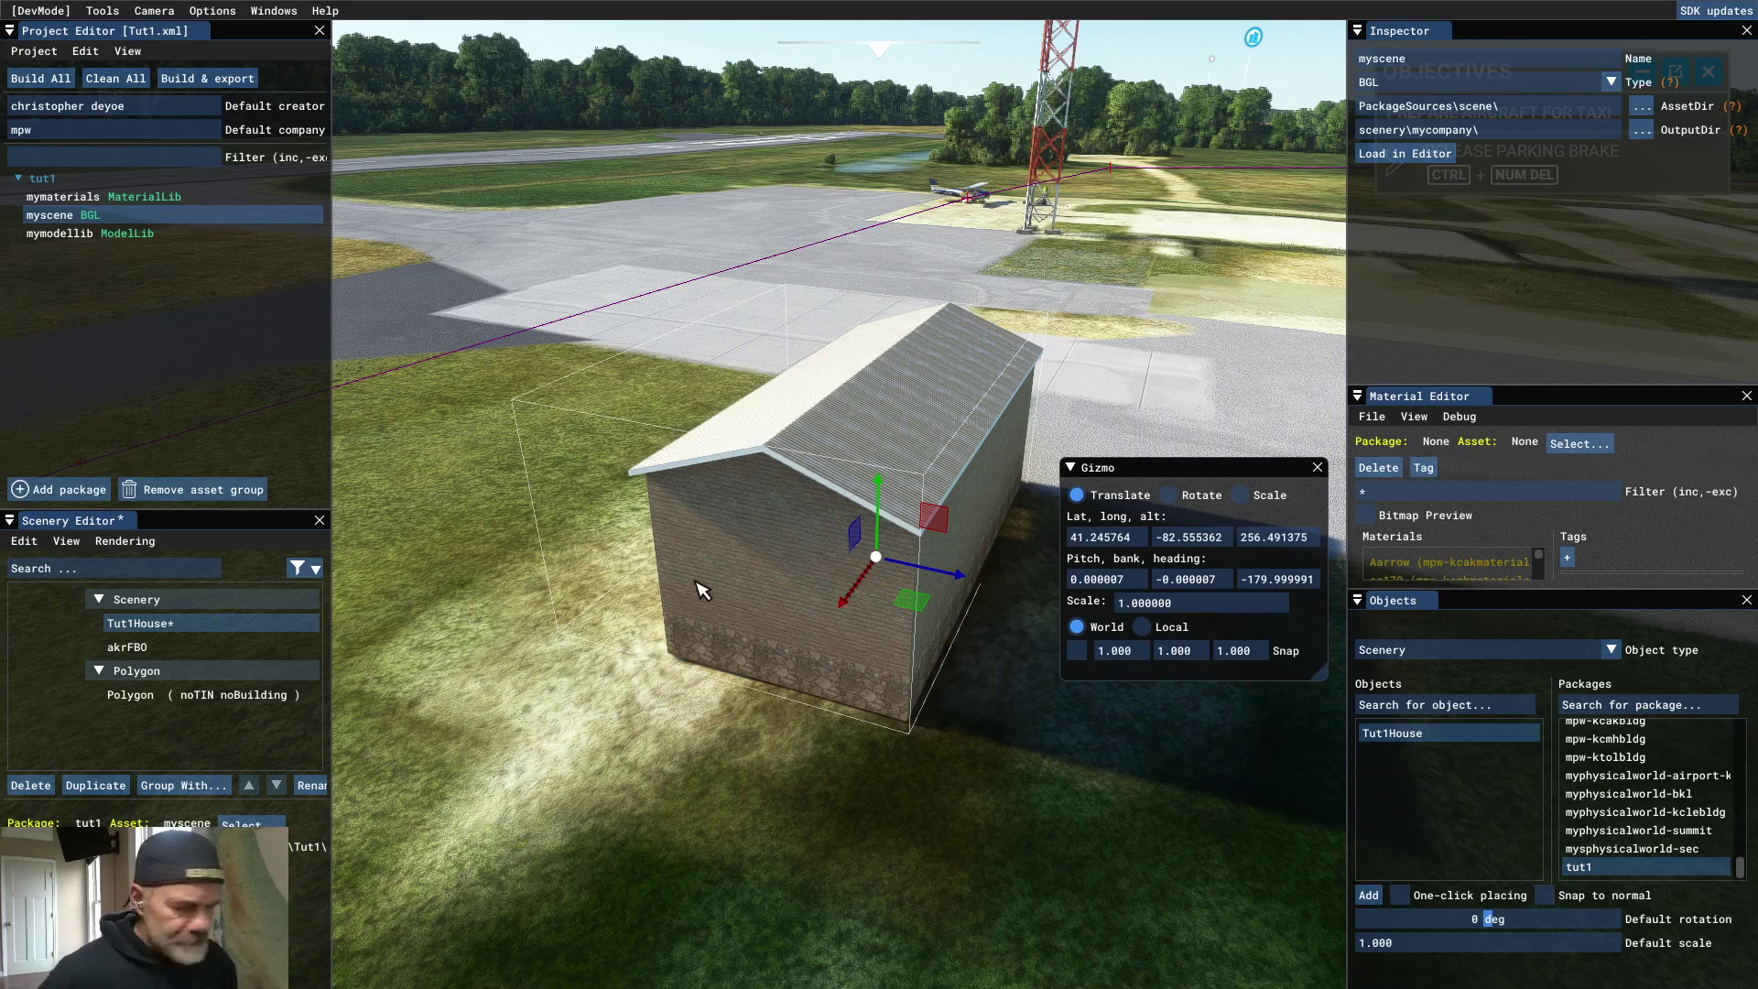
# Step: Move around to the house's front side and examine the door, concrete steps, window and stone foundation up close
pyautogui.moveTo(666, 624); pyautogui.dragTo(1000, 551, button='right')
pyautogui.scroll(3, 731, 508)
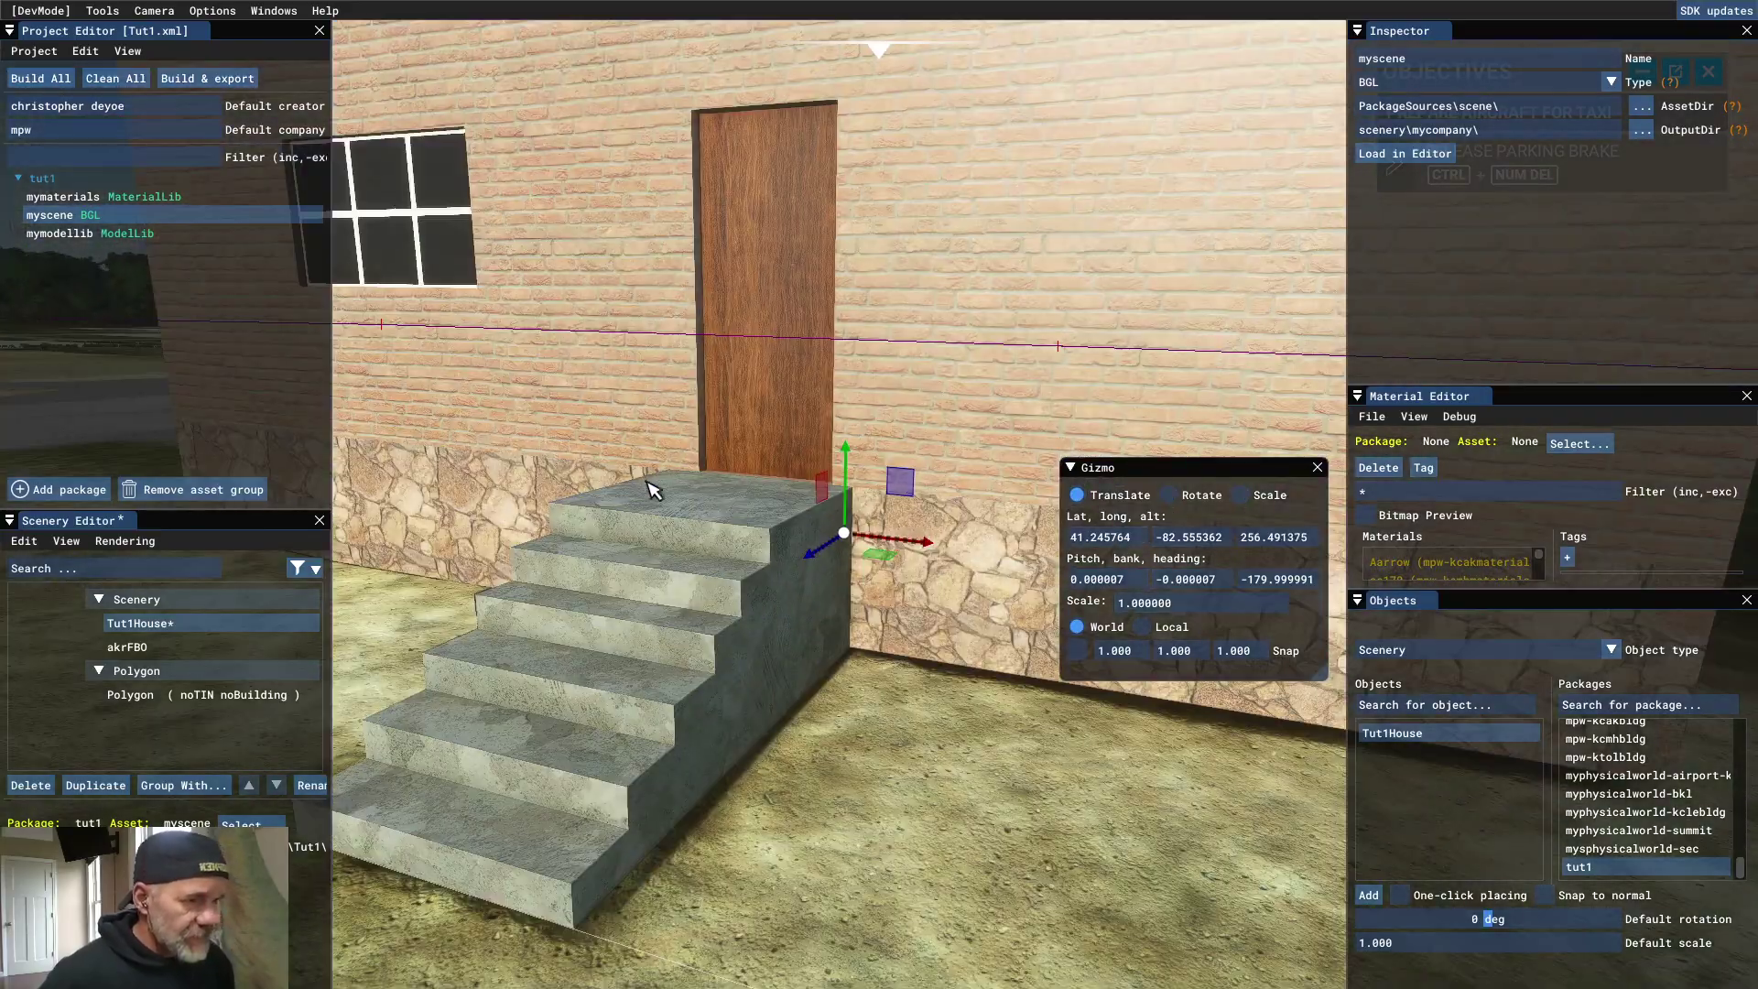
pyautogui.moveTo(647, 481)
pyautogui.mouseDown(button='middle')
pyautogui.moveTo(690, 503)
pyautogui.moveTo(666, 500)
pyautogui.mouseUp(button='middle')
pyautogui.press('d')
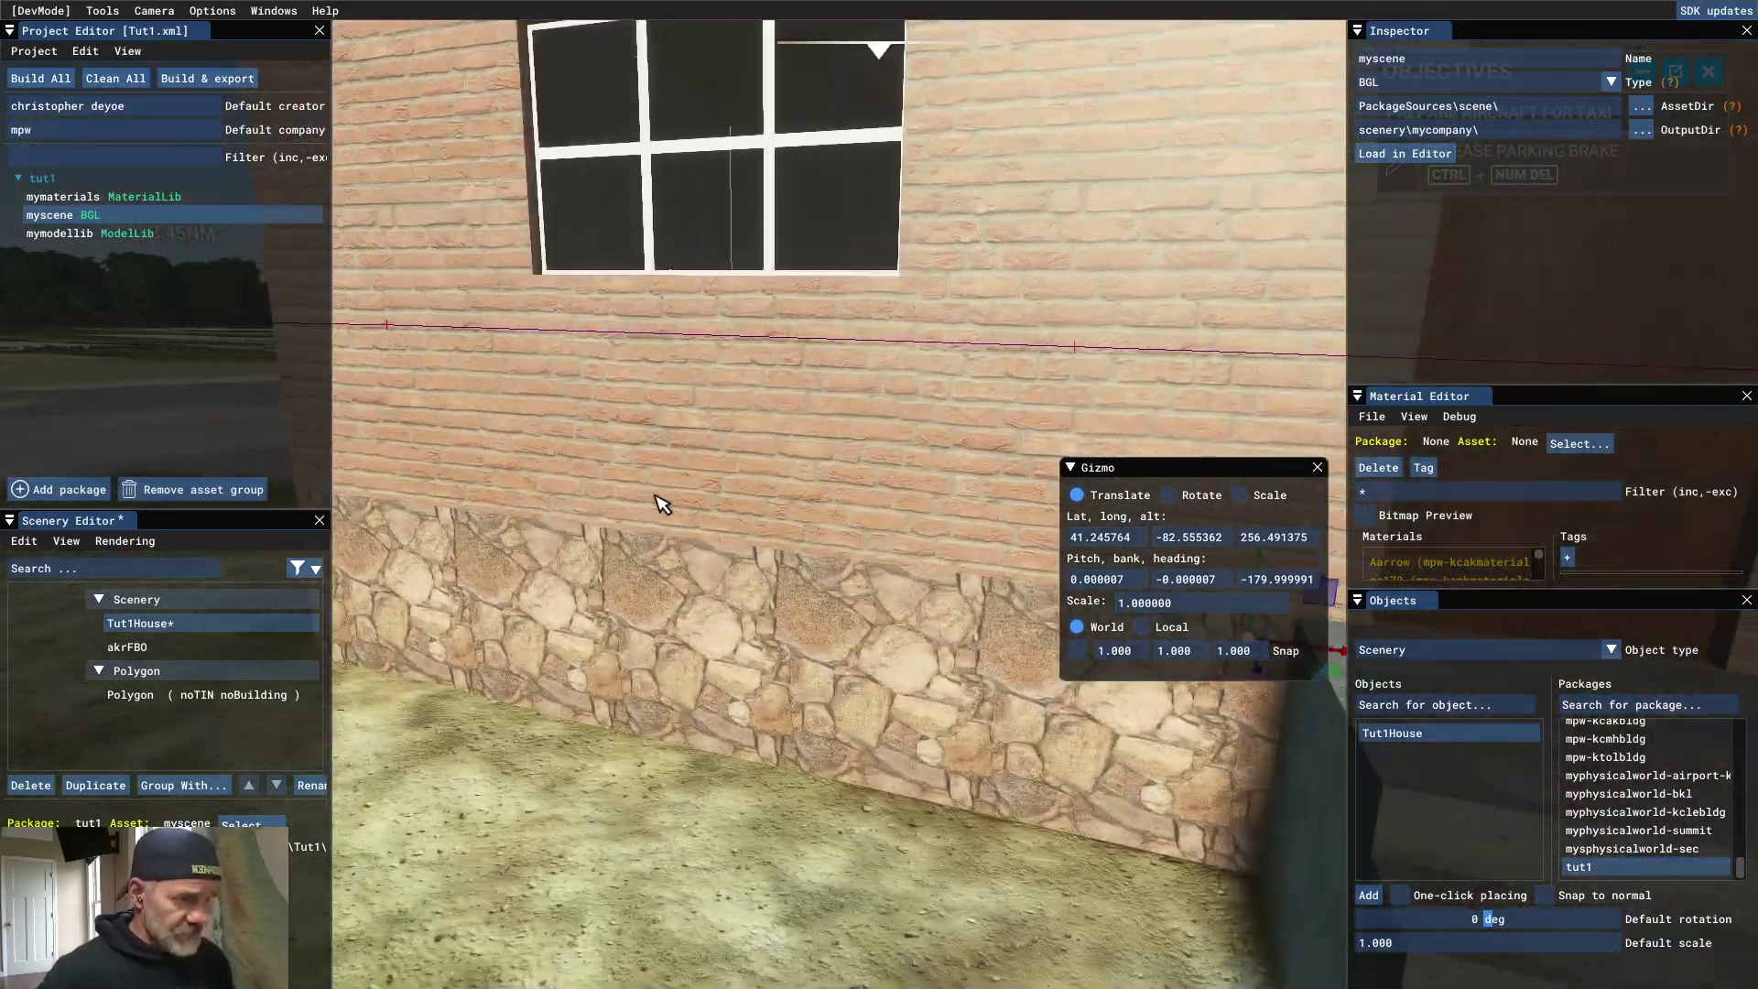
pyautogui.press('s')
pyautogui.moveTo(675, 589); pyautogui.dragTo(800, 604, button='right')
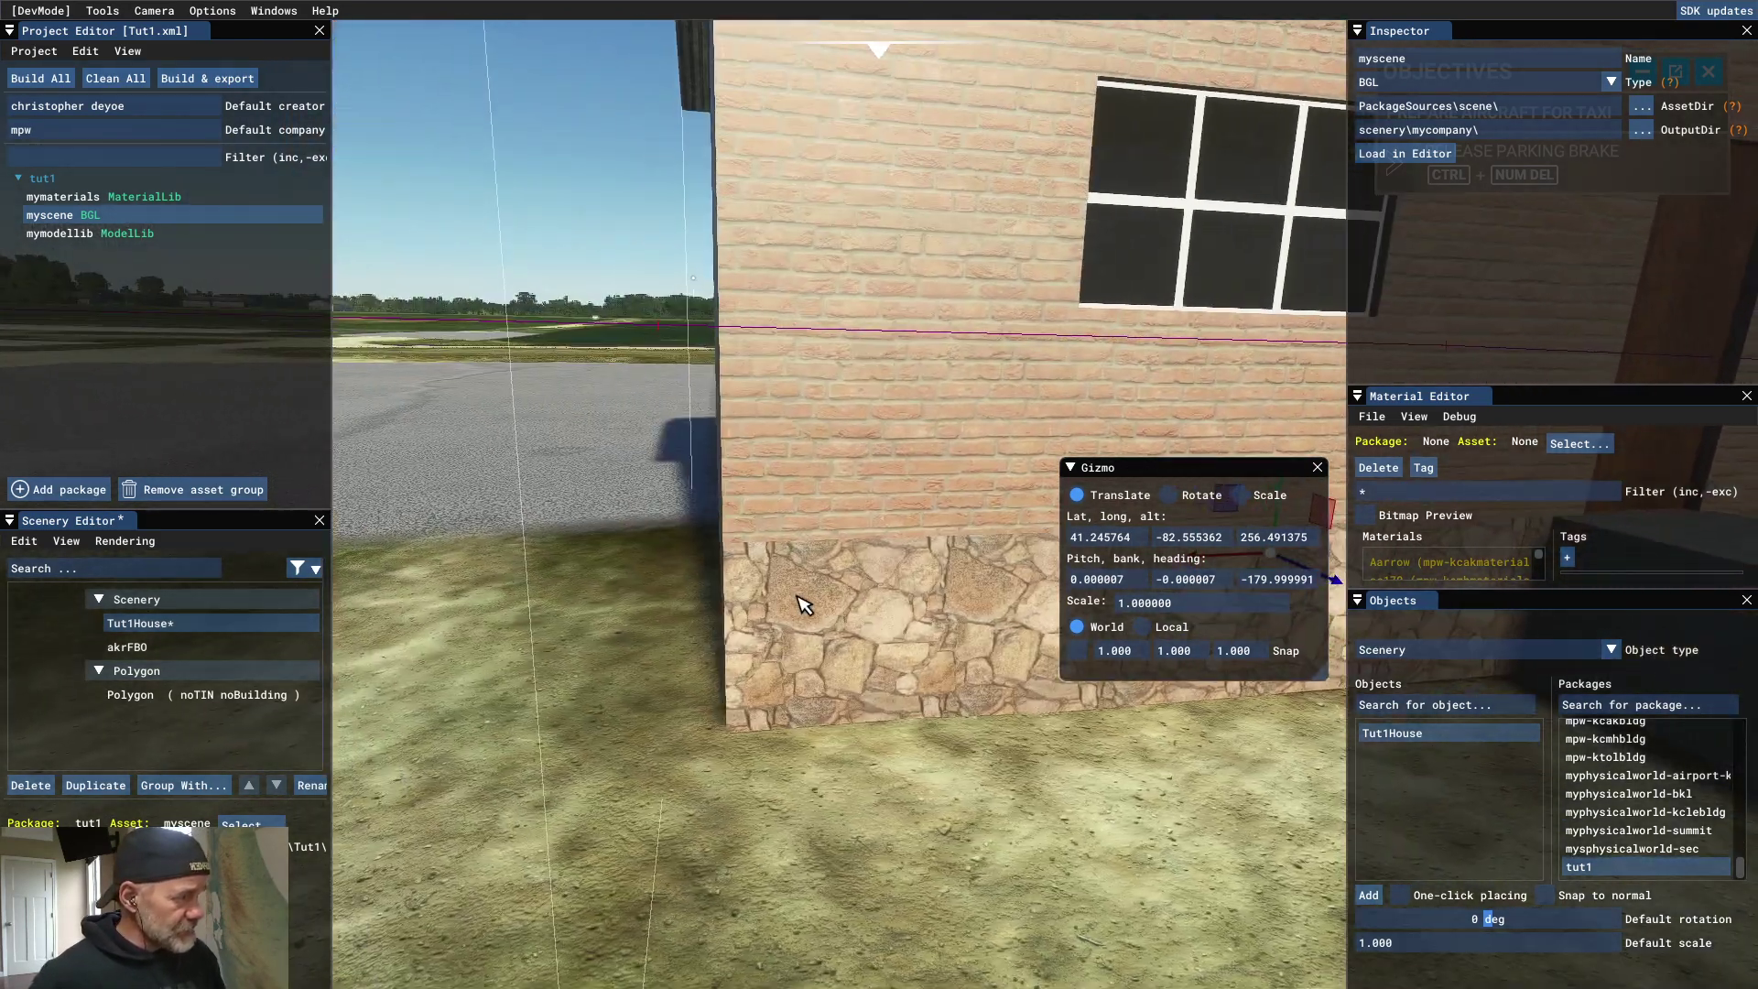
pyautogui.moveTo(797, 502); pyautogui.dragTo(754, 495, button='right')
pyautogui.press('d')
pyautogui.press('s')
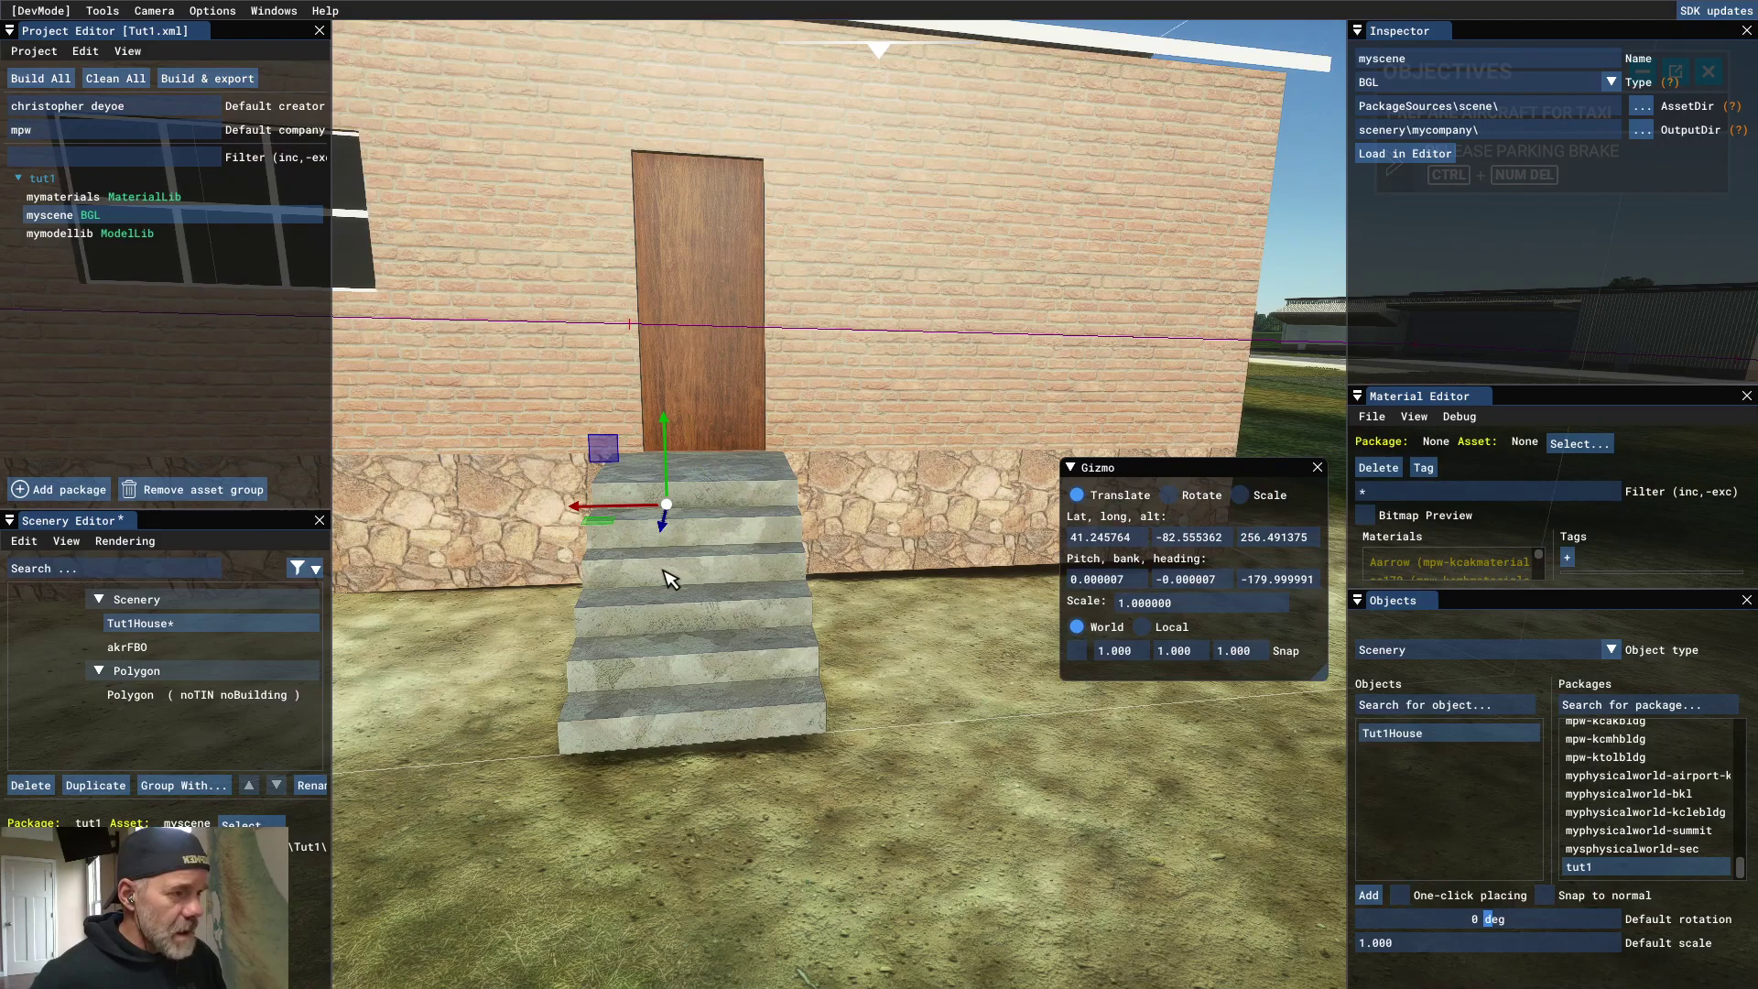
pyautogui.moveTo(669, 576); pyautogui.dragTo(895, 570, button='right')
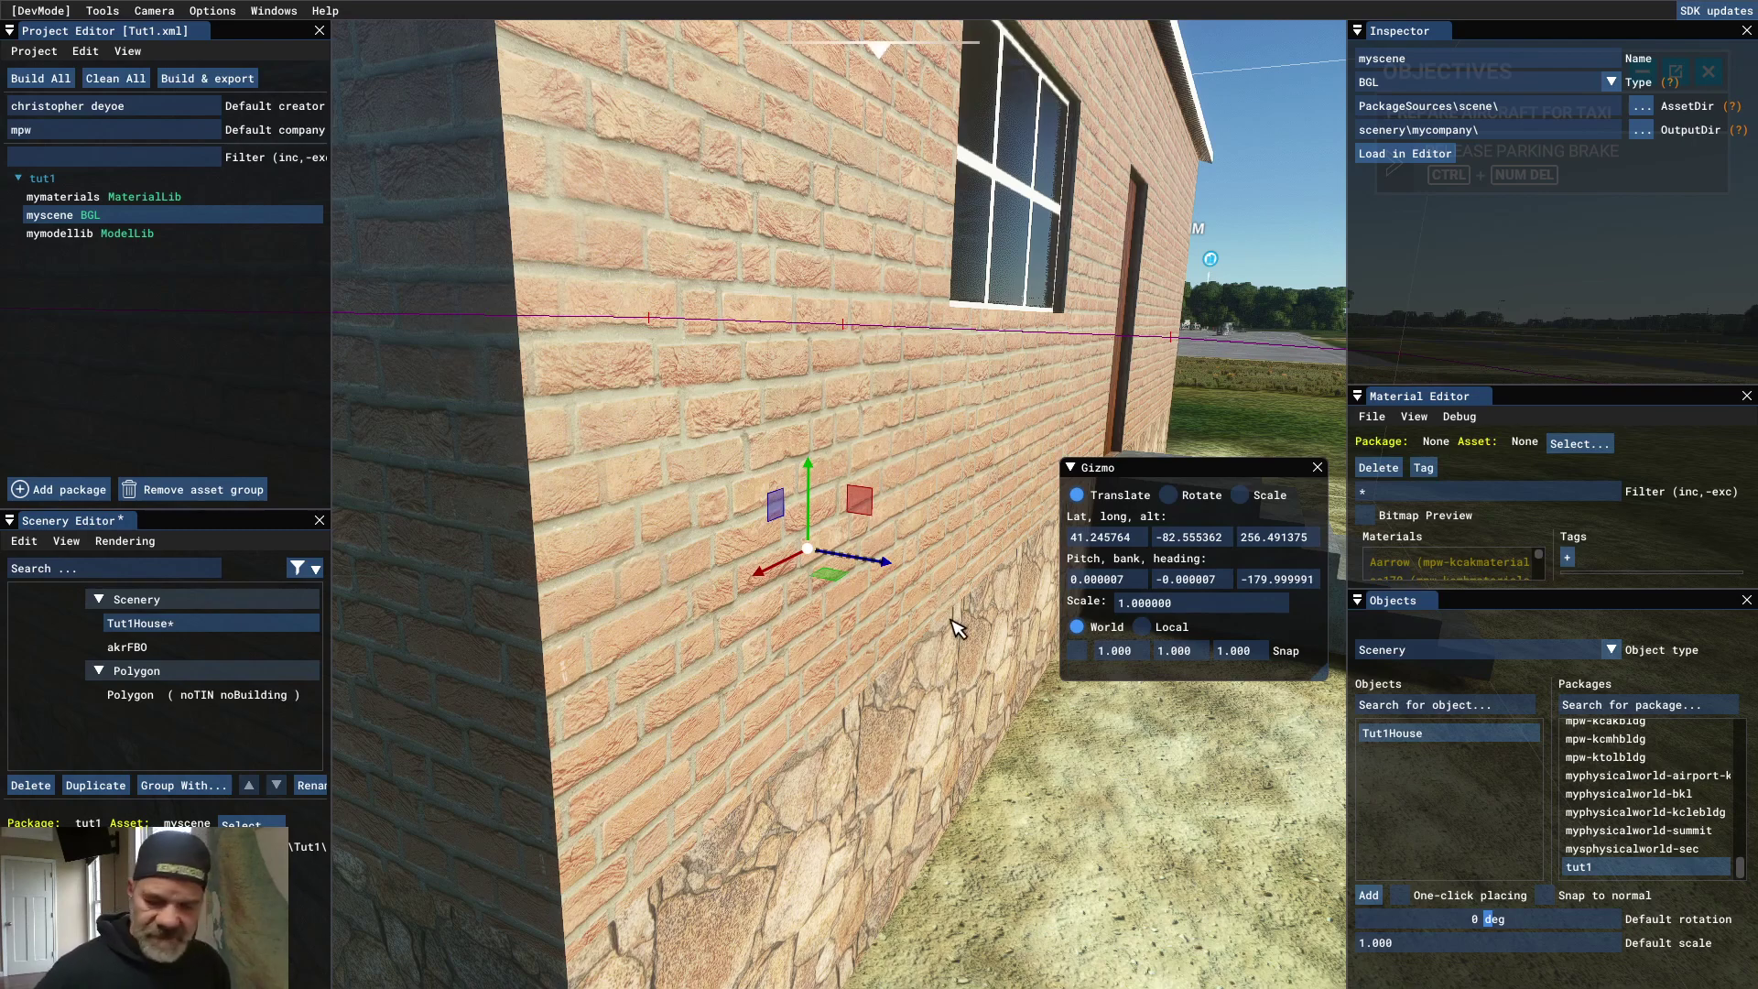
pyautogui.moveTo(968, 683); pyautogui.dragTo(791, 667, button='right')
pyautogui.press('Right')
pyautogui.press('Right')
pyautogui.press('Right')
pyautogui.press('Right')
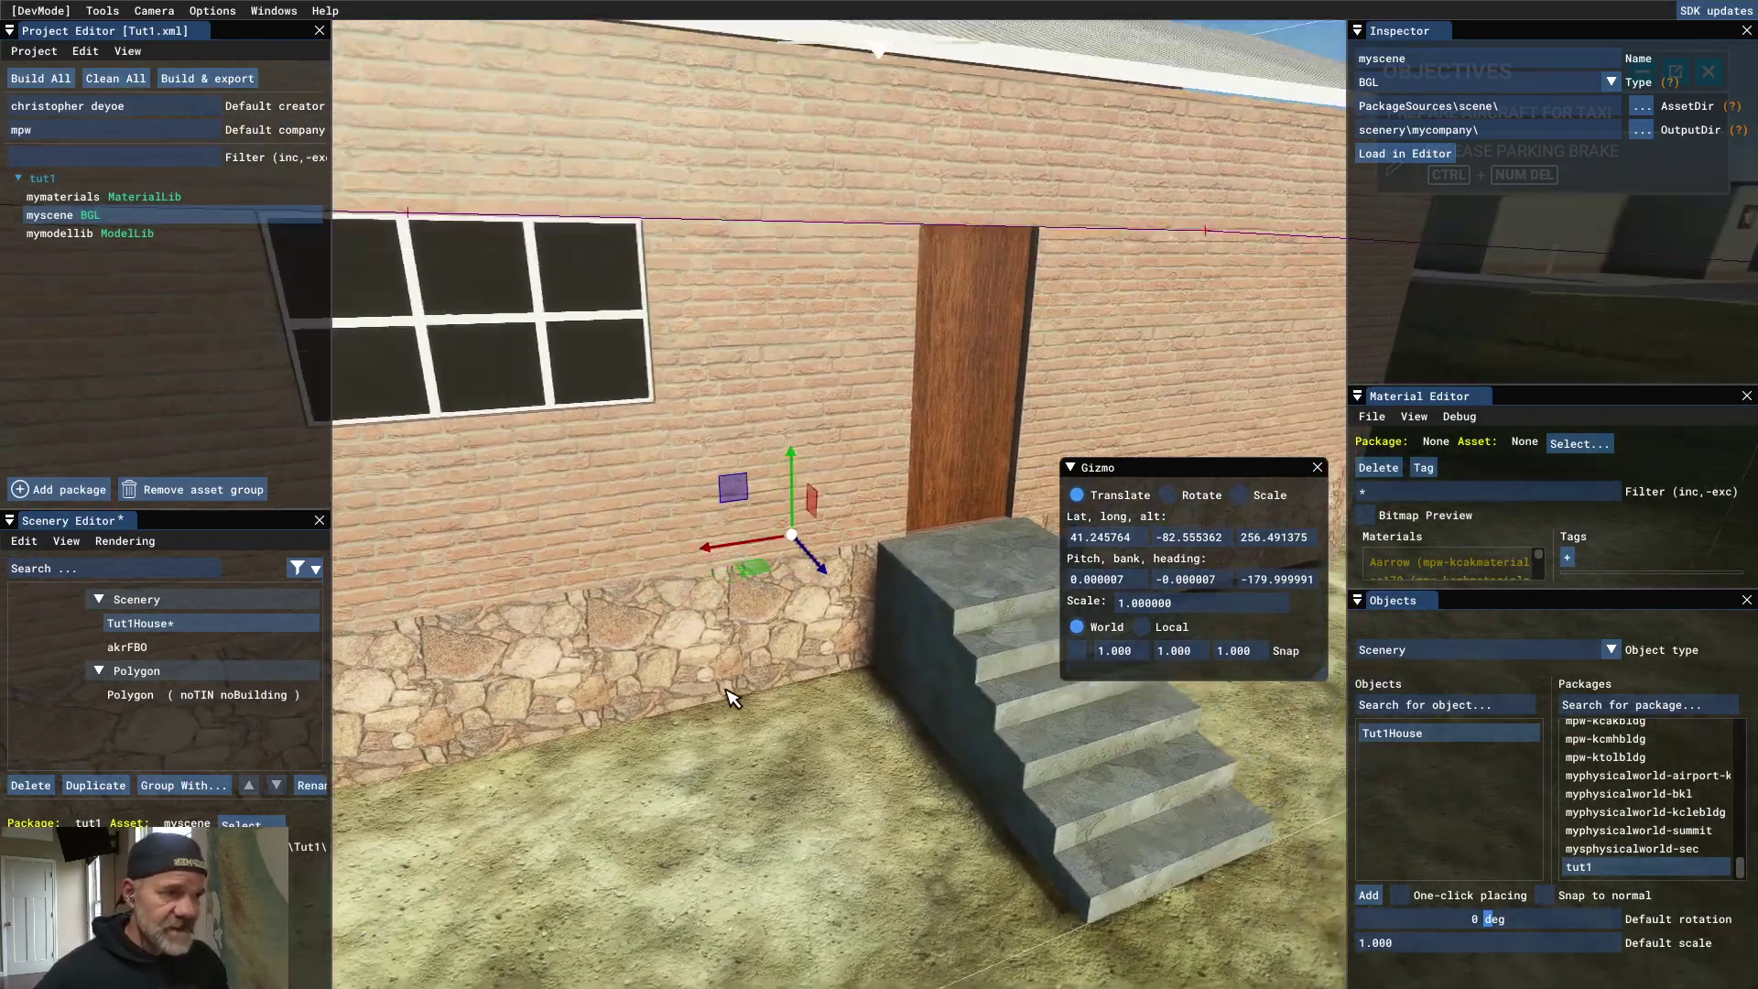
# Step: Study the complete front of the house and its surrounding grass and ramp from several distances
pyautogui.press('Down')
pyautogui.press('Down')
pyautogui.press('Down')
pyautogui.press('Down')
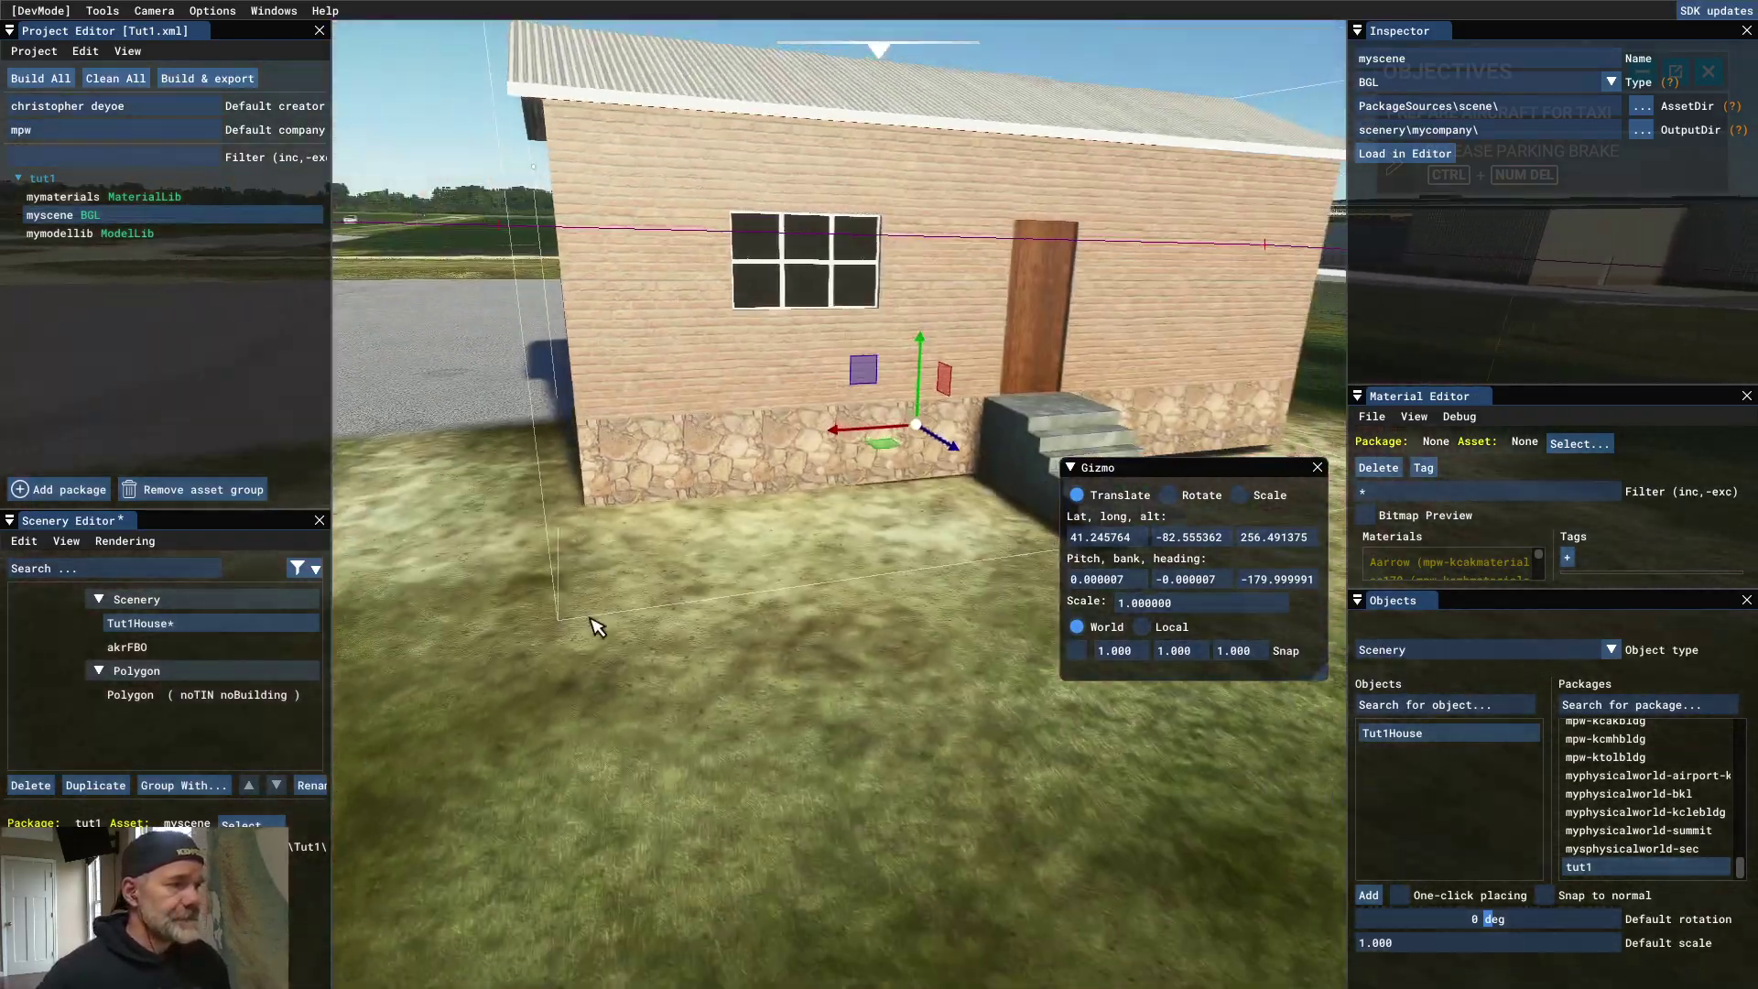
pyautogui.press('Right')
pyautogui.press('Right')
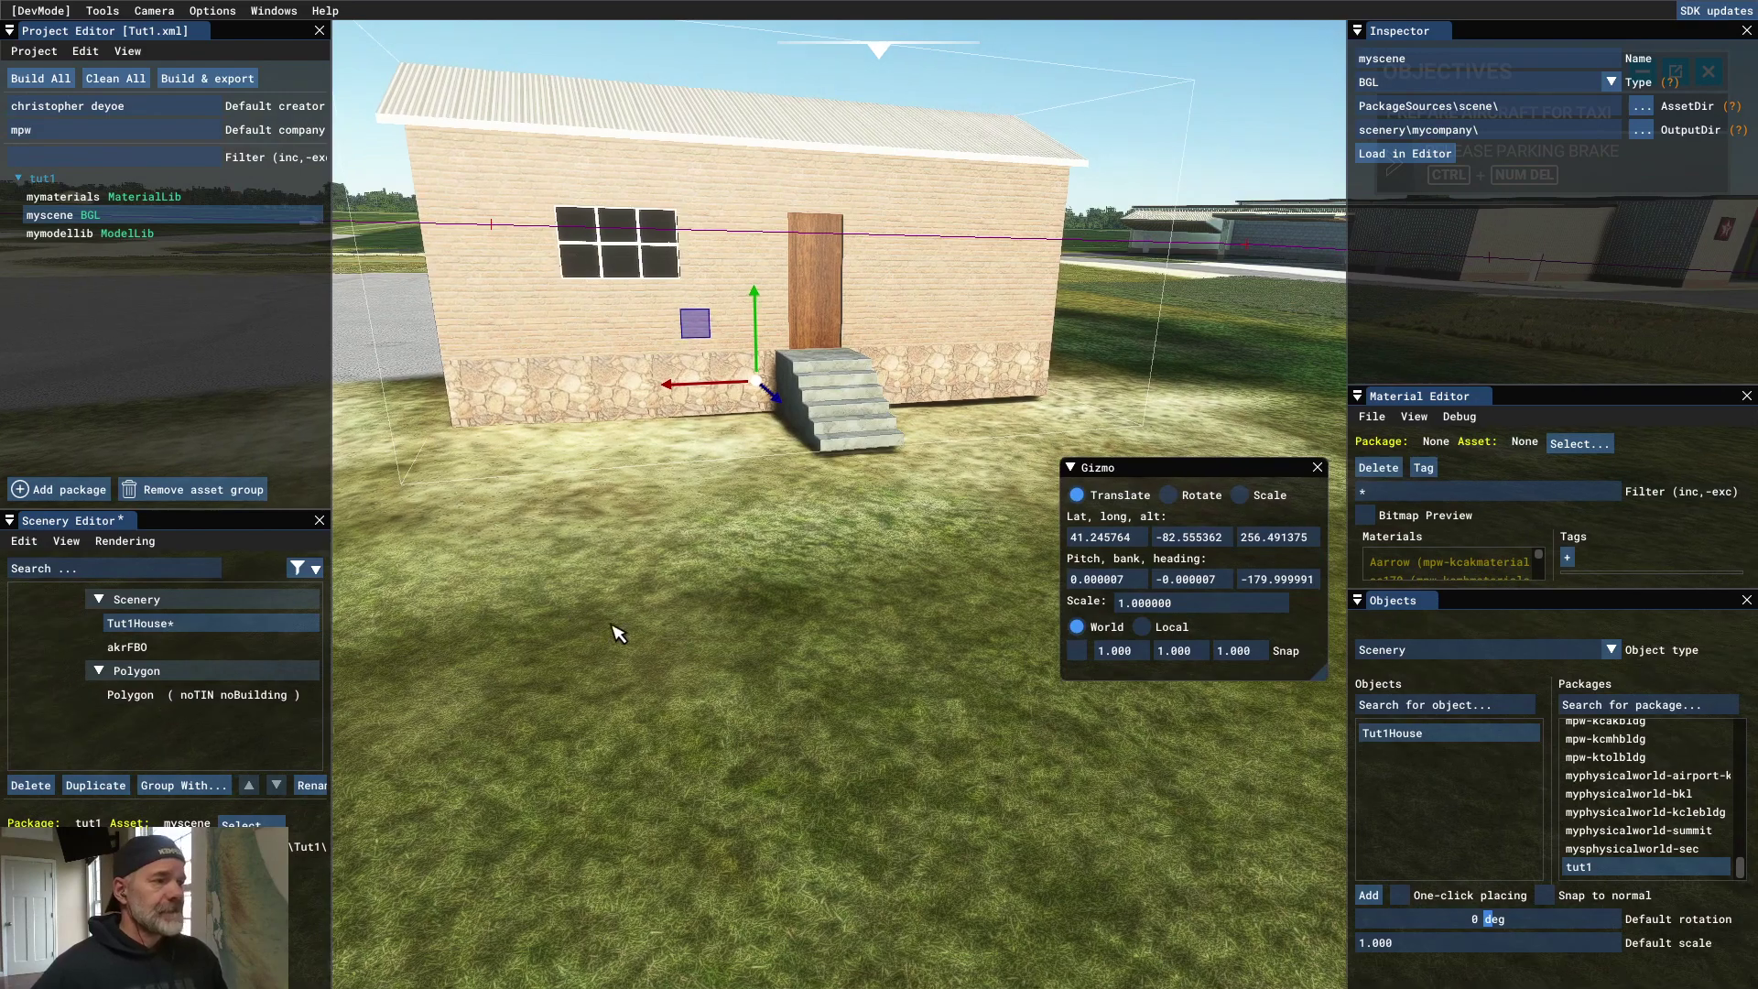
pyautogui.press('Left')
pyautogui.press('Left')
pyautogui.press('Left')
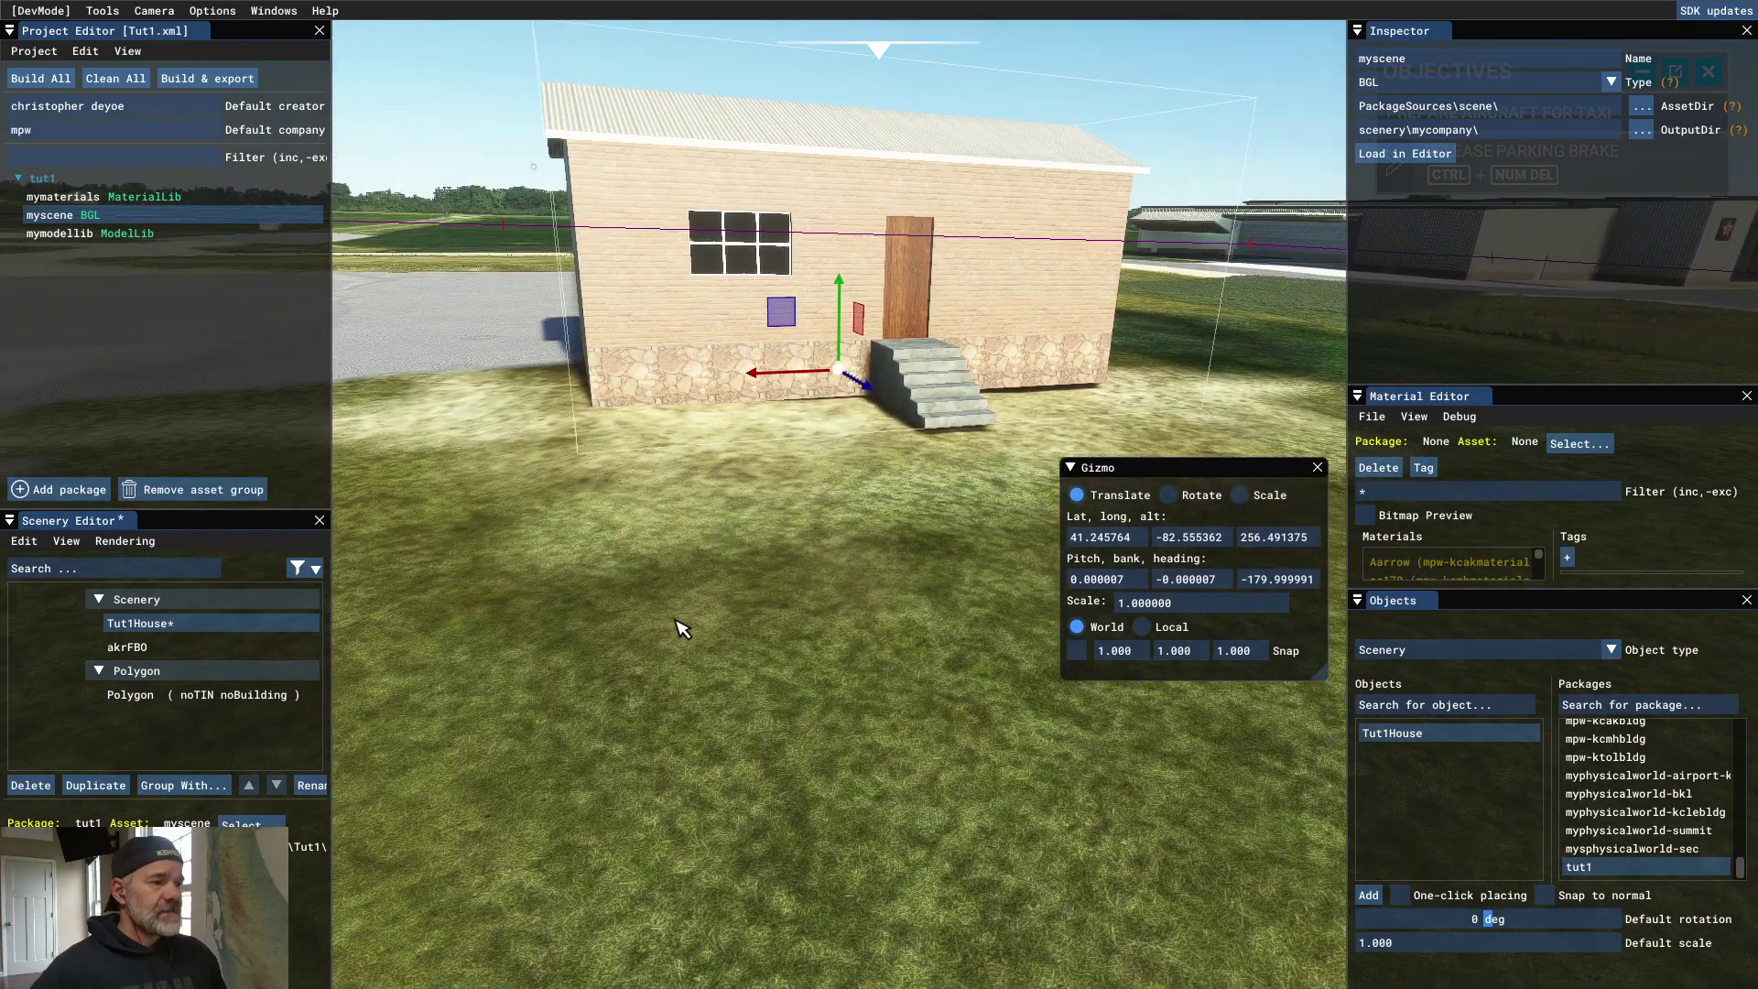
pyautogui.press('Up')
pyautogui.press('Up')
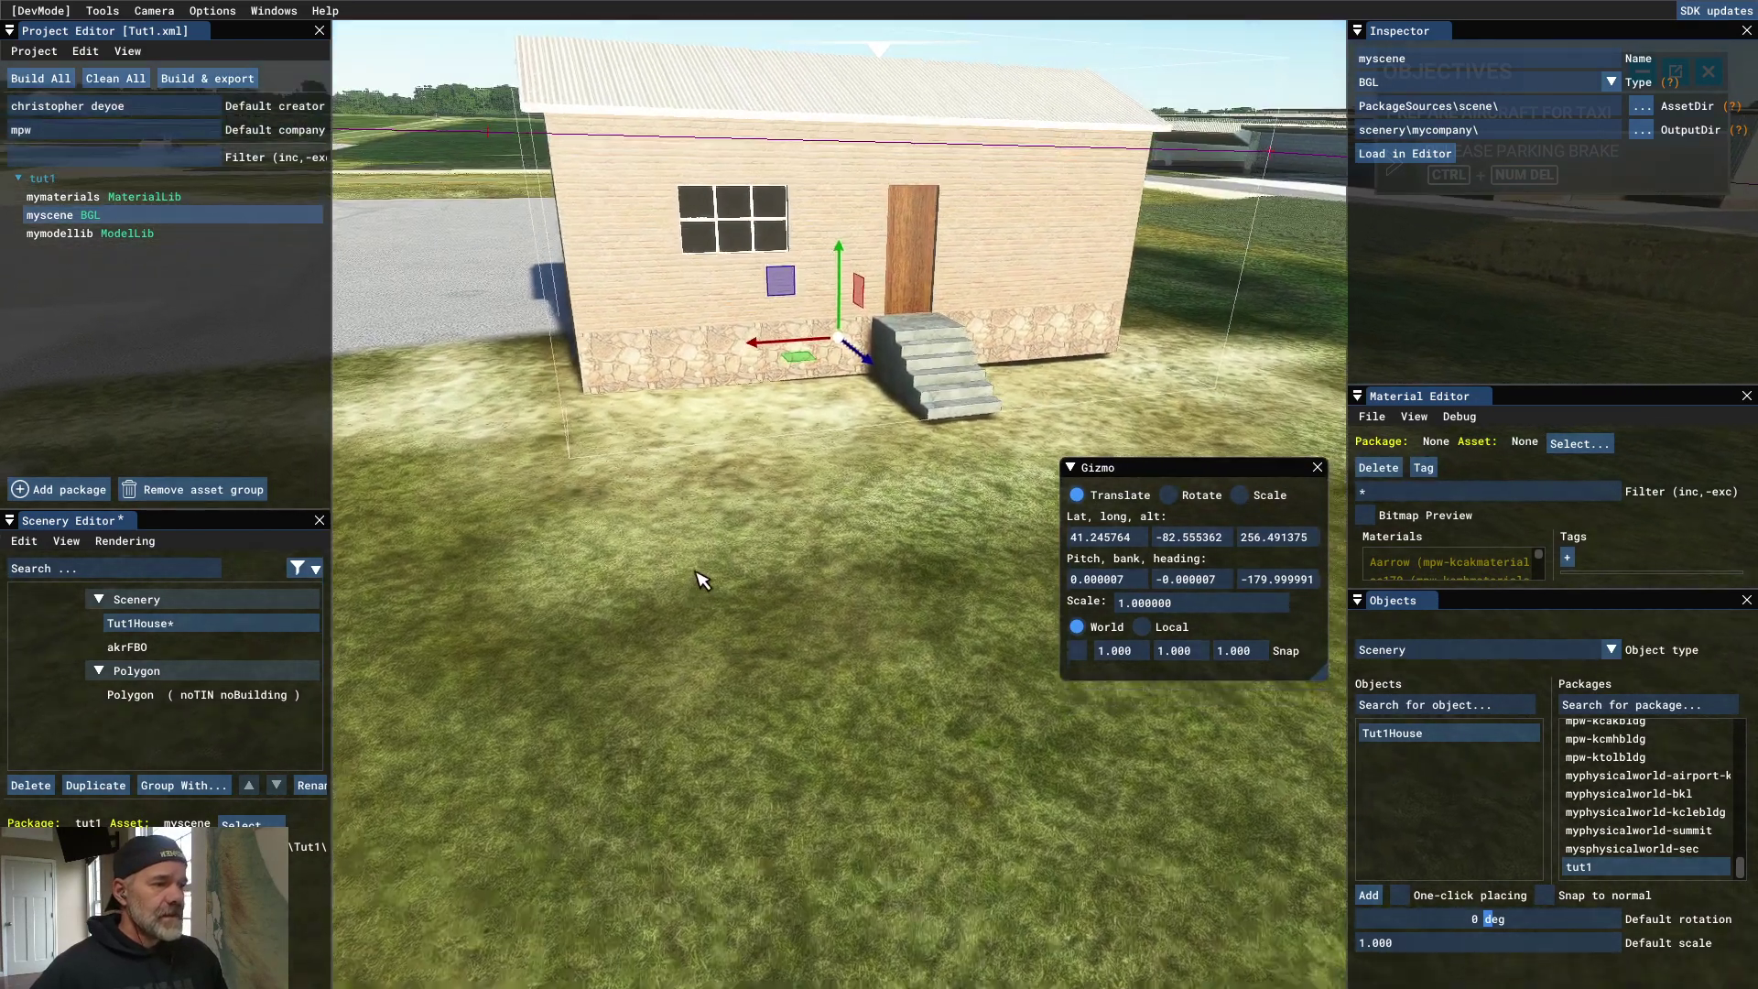
pyautogui.press('Down')
pyautogui.press('Down')
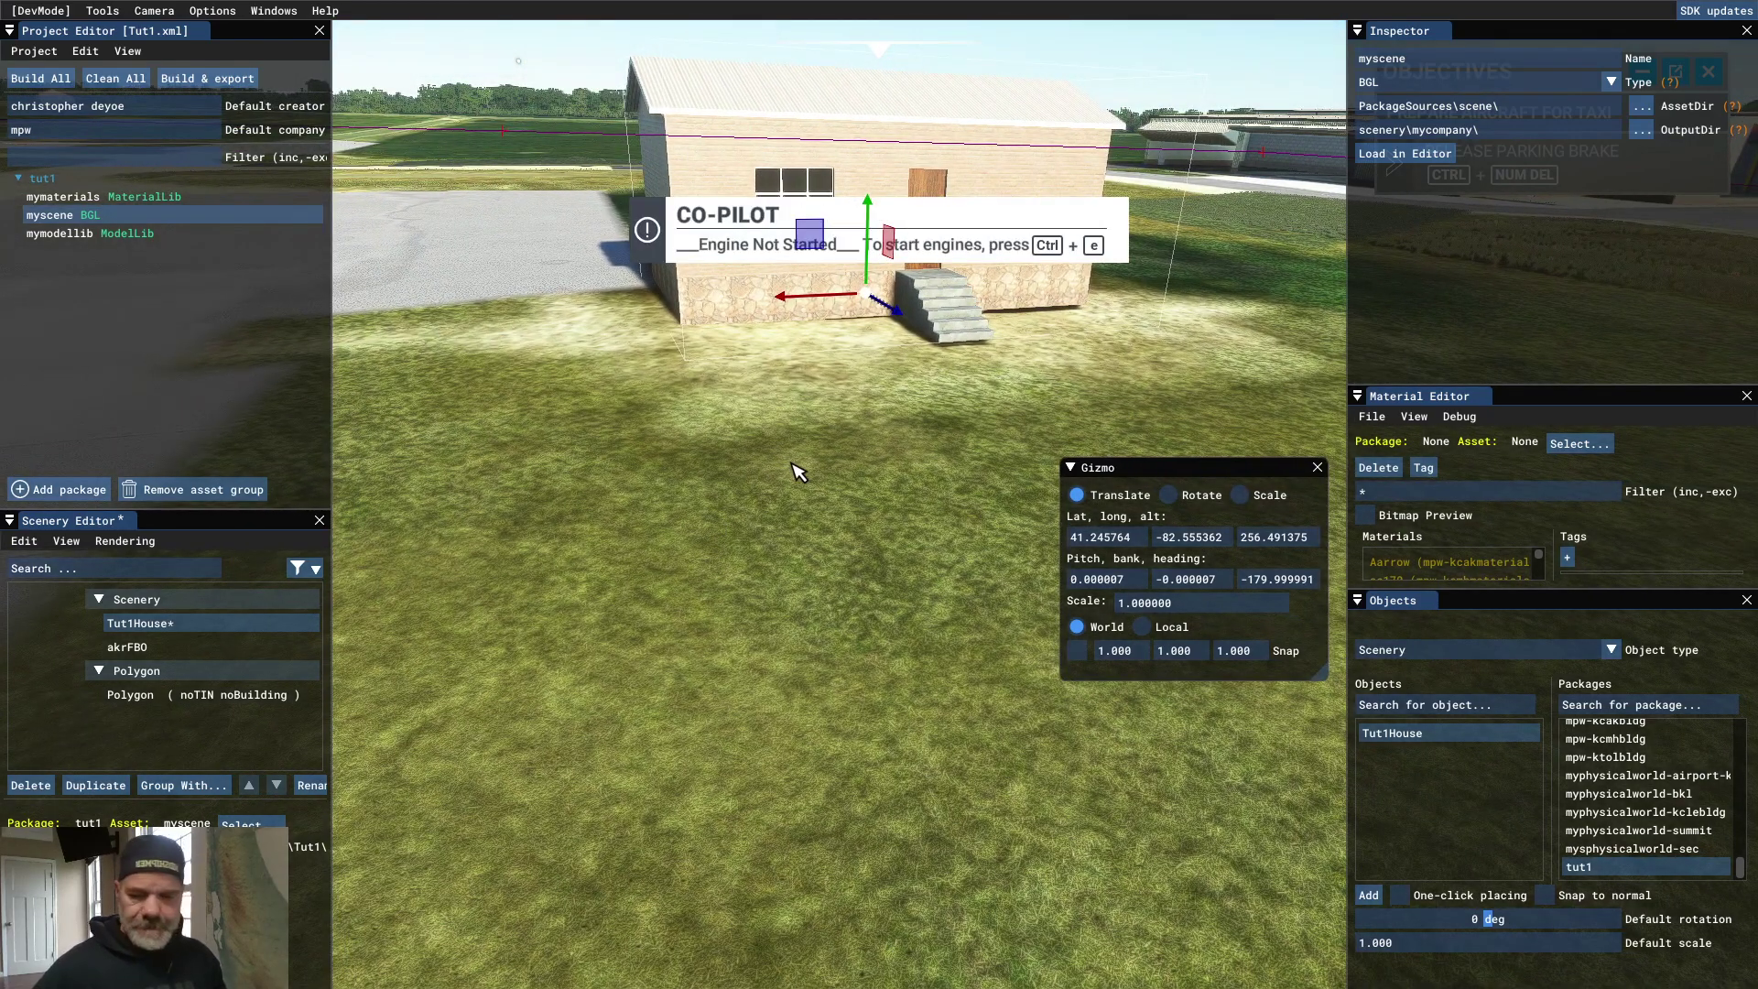
# Step: Raise the viewpoint above the front of the house and close the Gizmo window
pyautogui.press('r')
pyautogui.press('r')
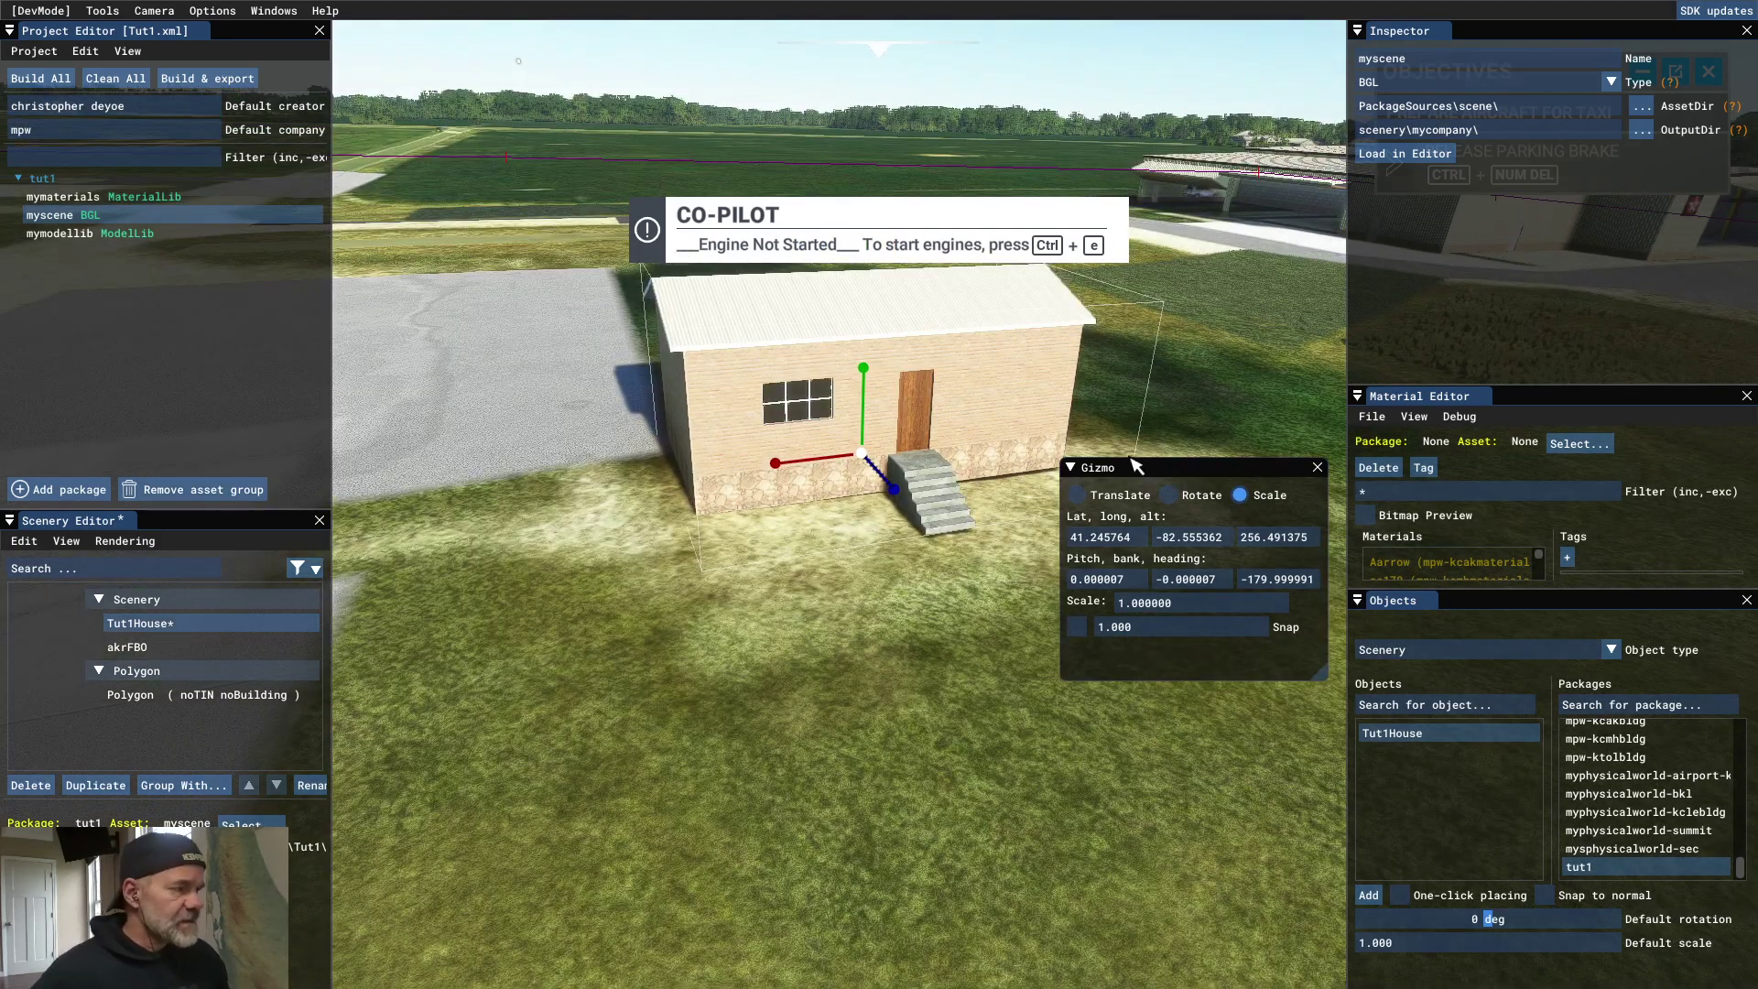
pyautogui.click(1318, 468)
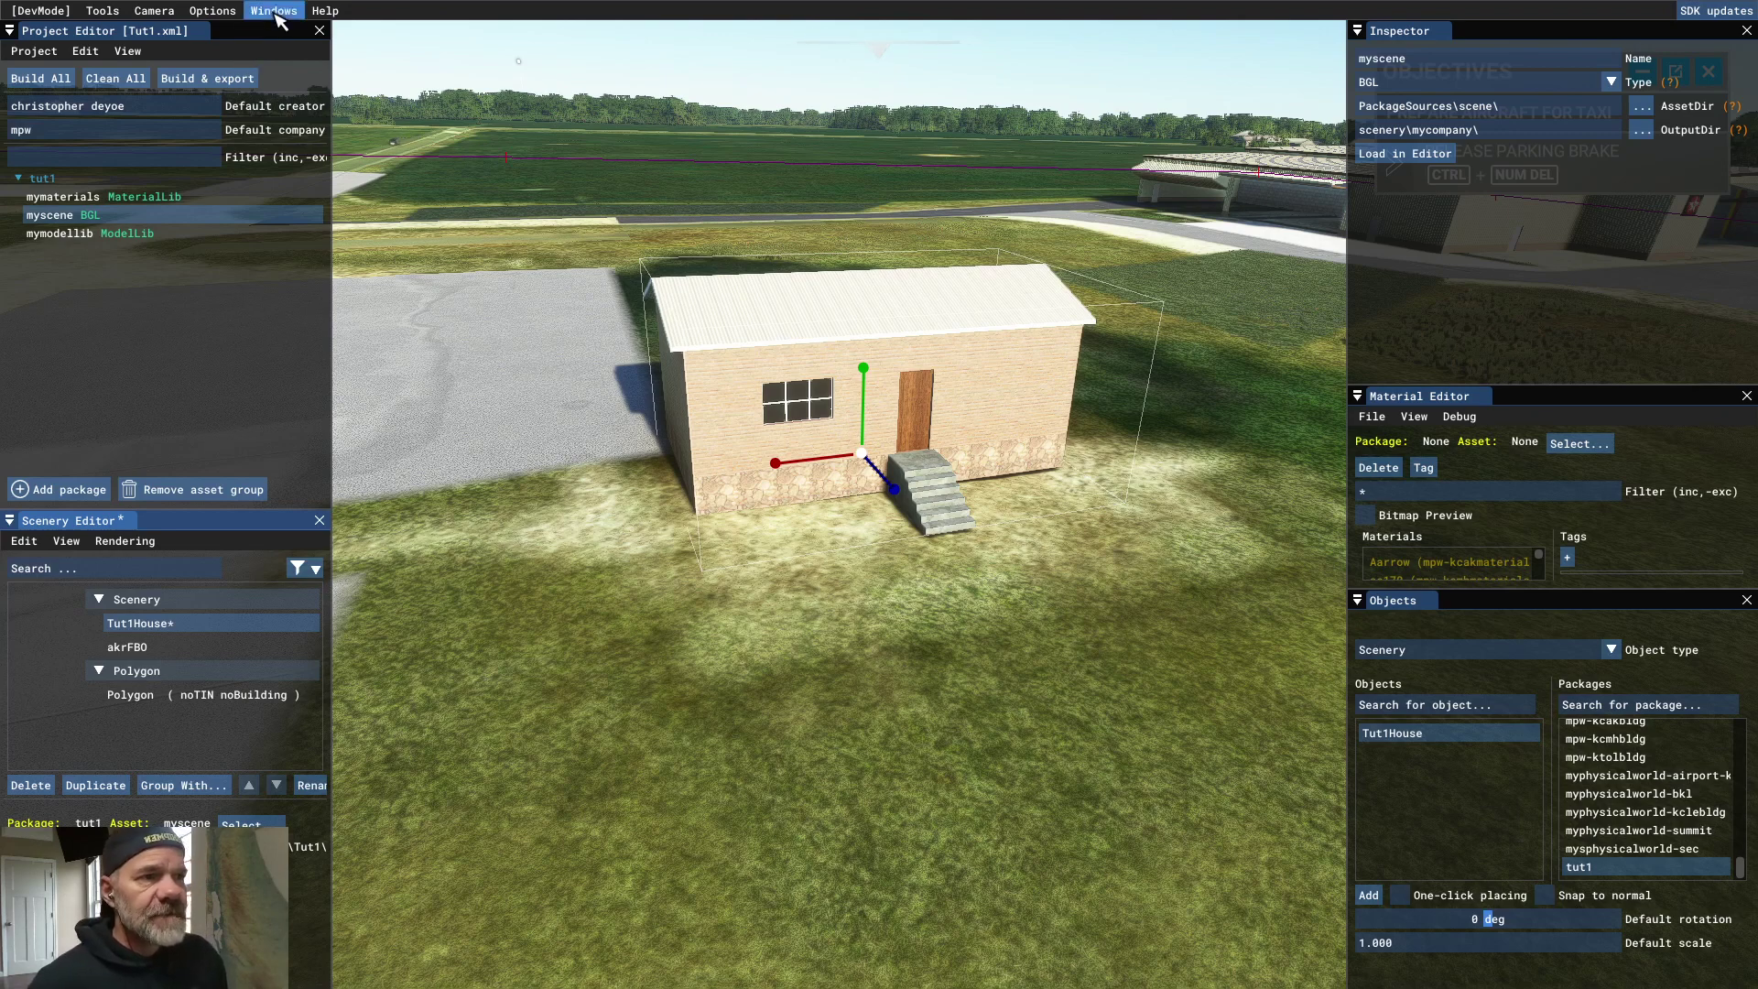
# Step: Set the simulation's local time to 8h to view the house in low sunlight
pyautogui.click(226, 14)
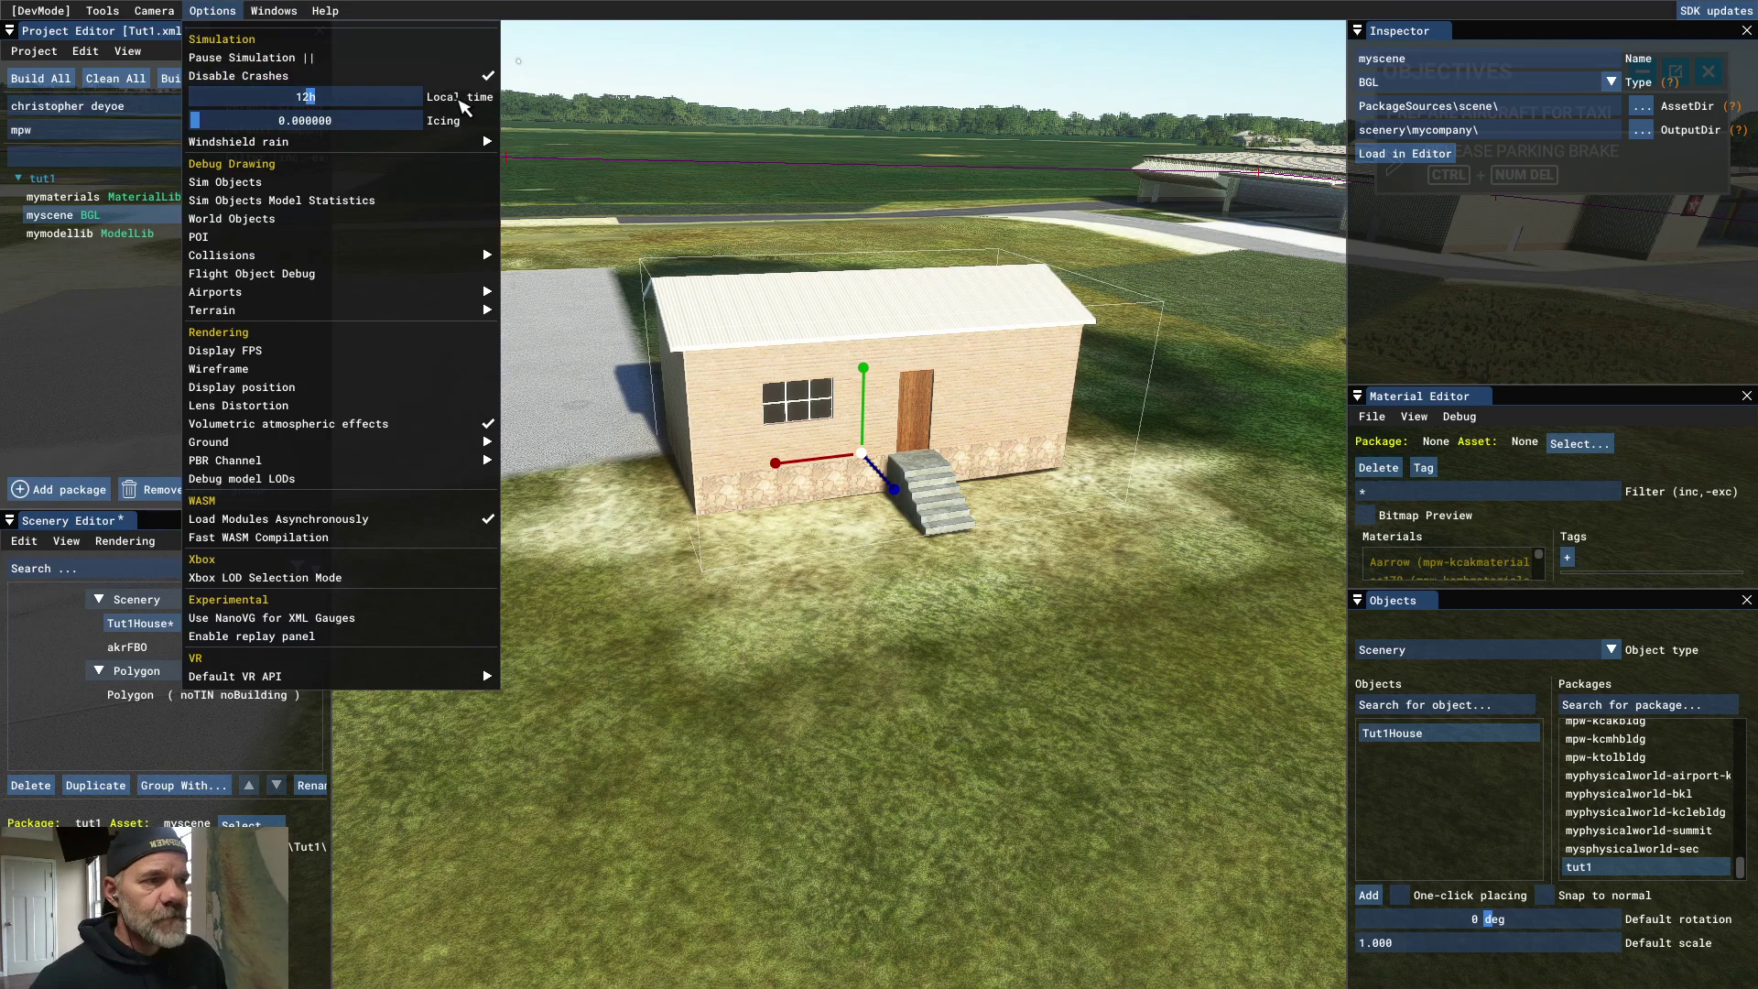
pyautogui.moveTo(312, 97); pyautogui.dragTo(273, 97)
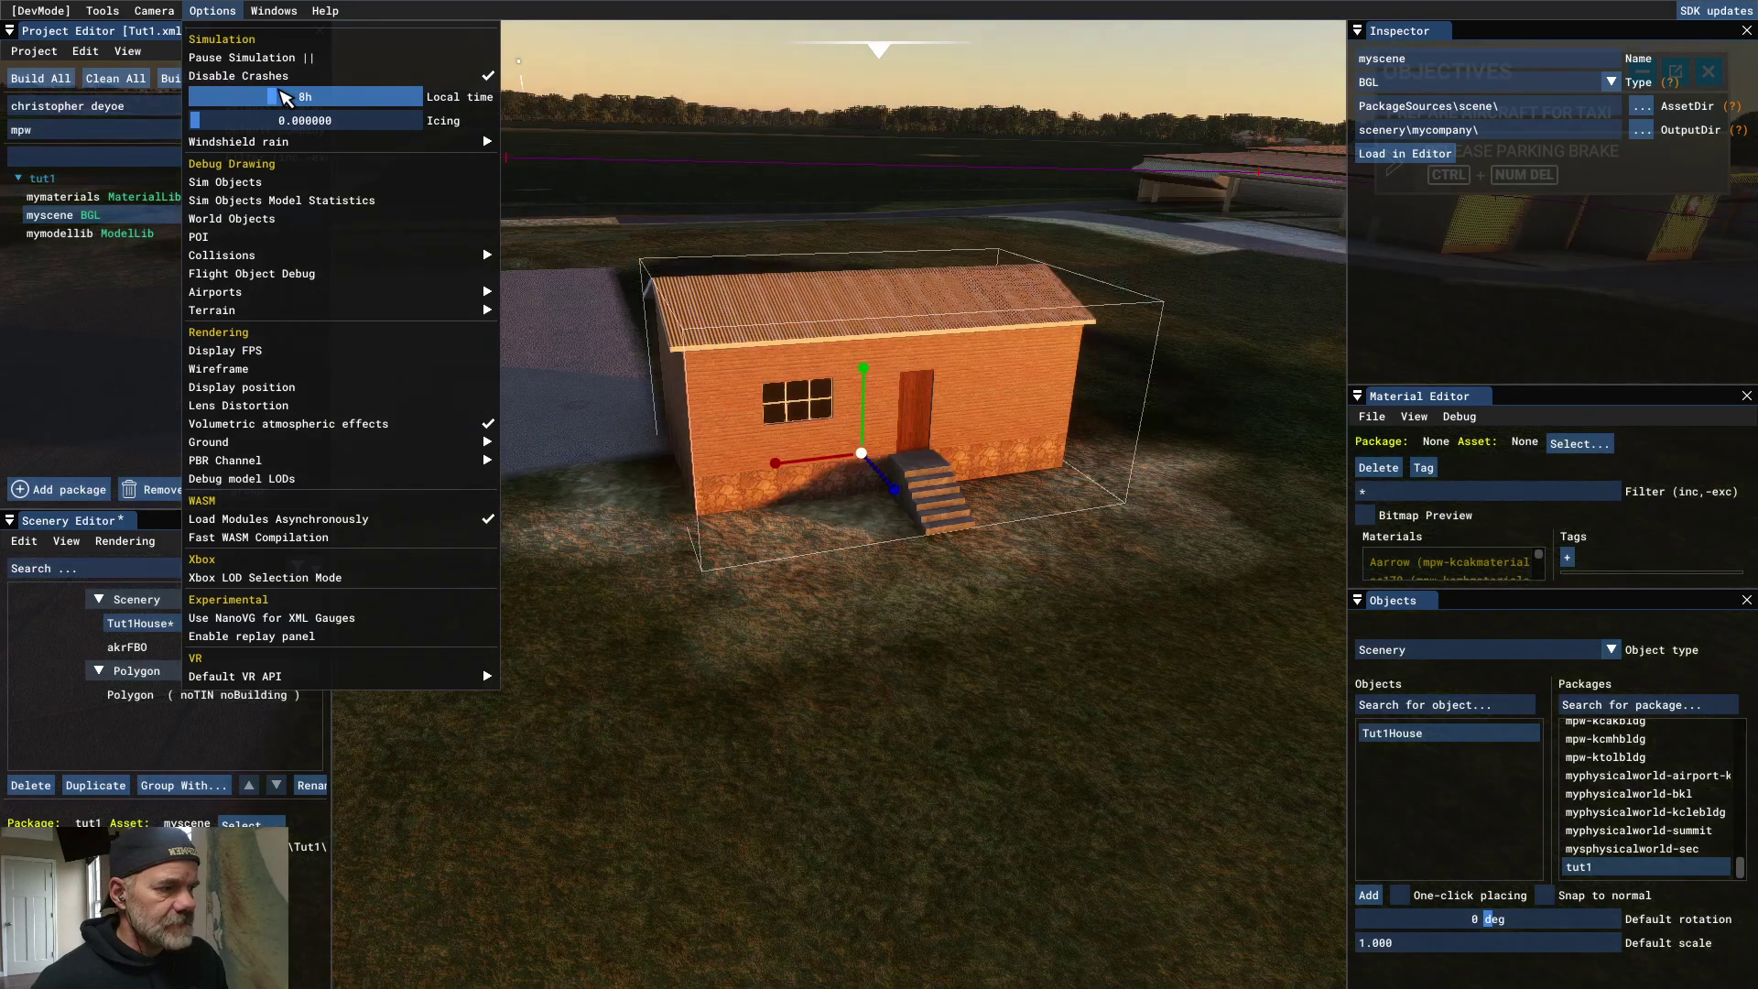
pyautogui.moveTo(366, 255)
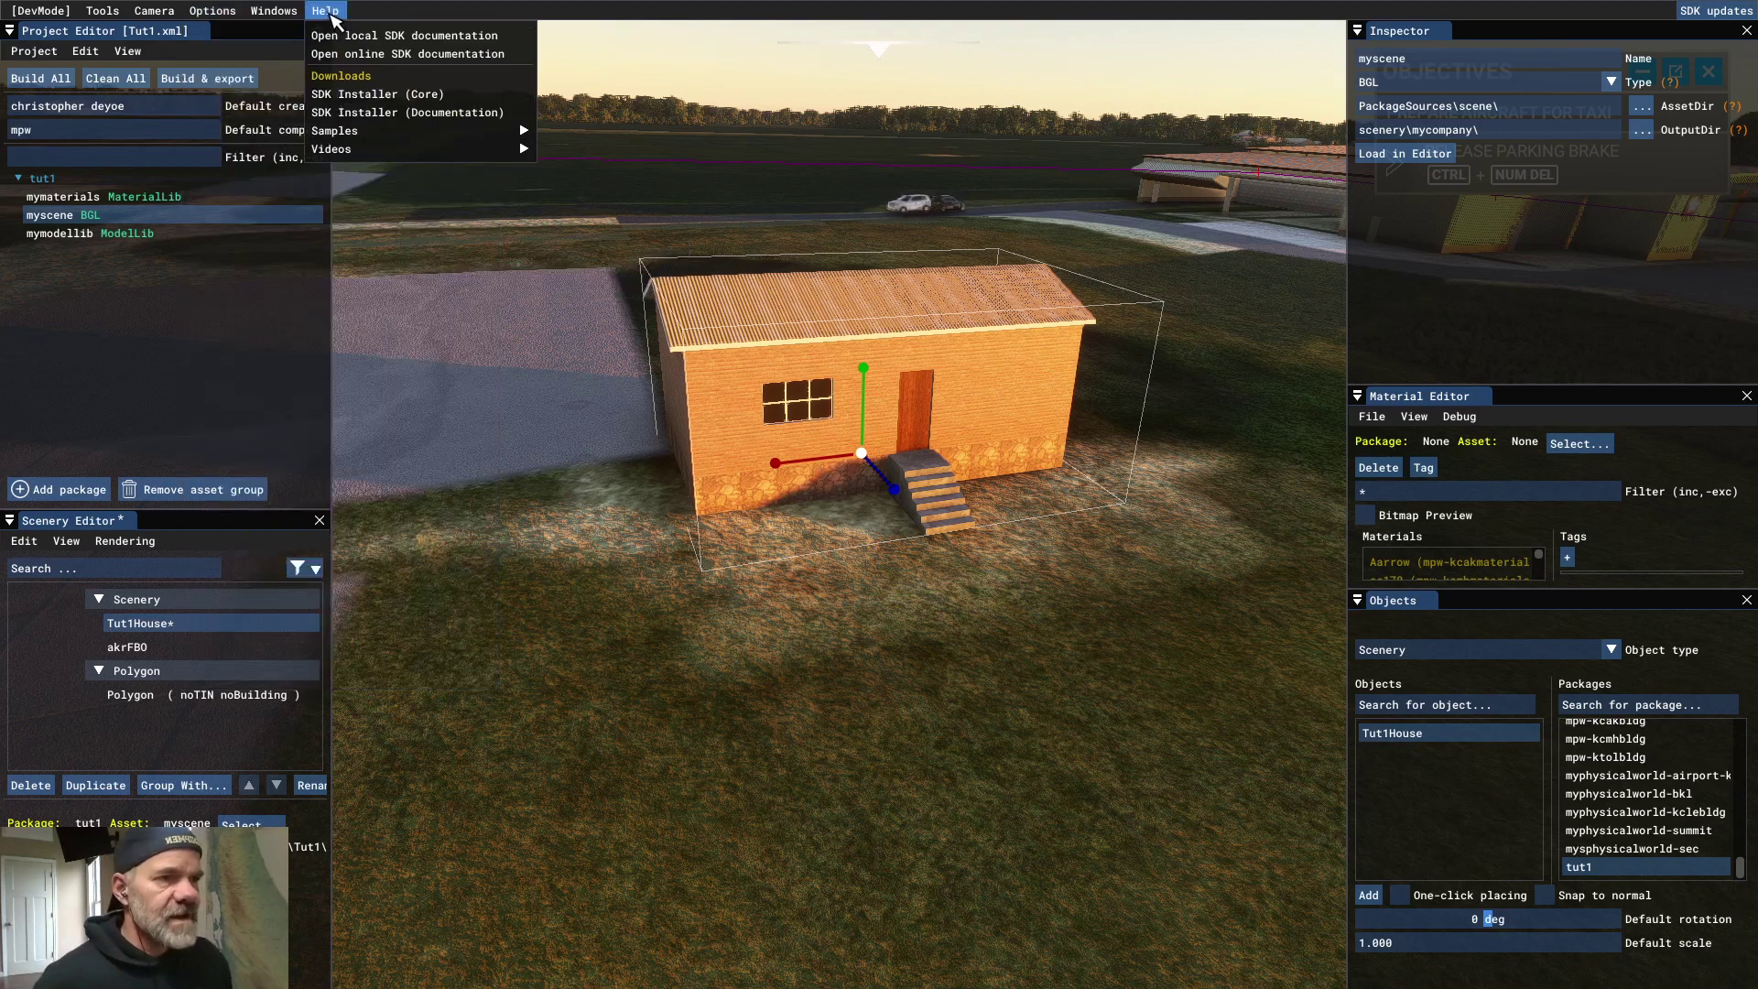
pyautogui.moveTo(273, 11)
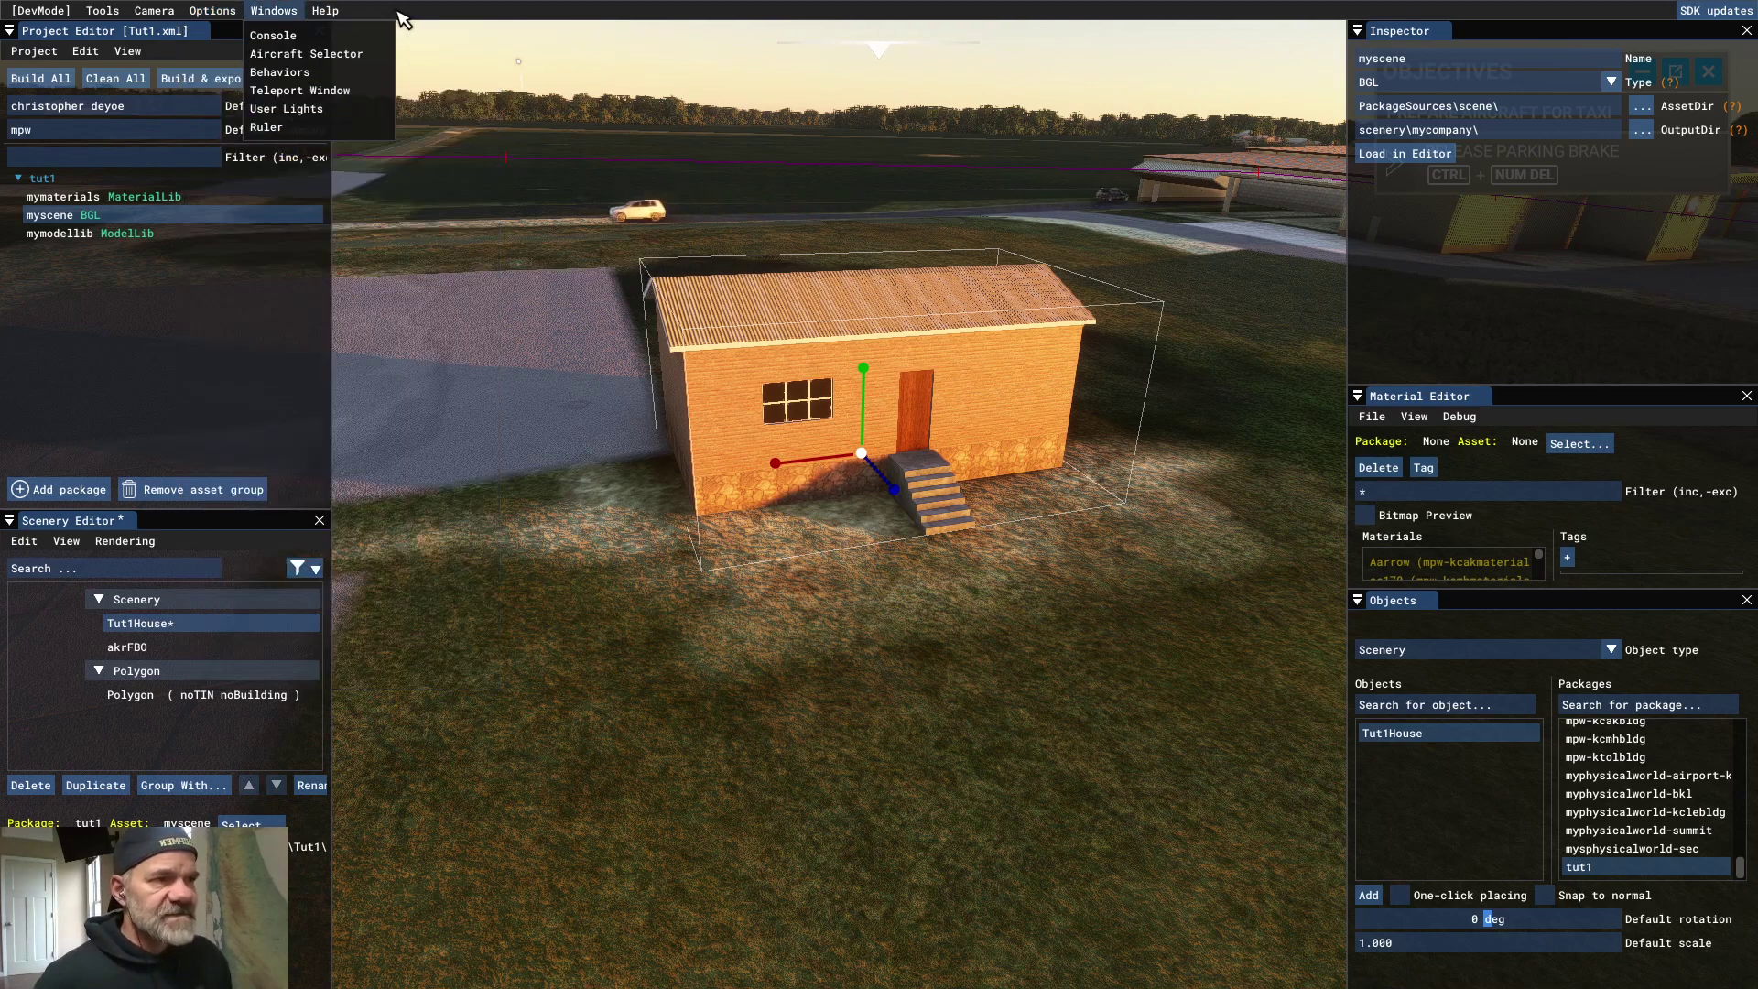
pyautogui.click(401, 19)
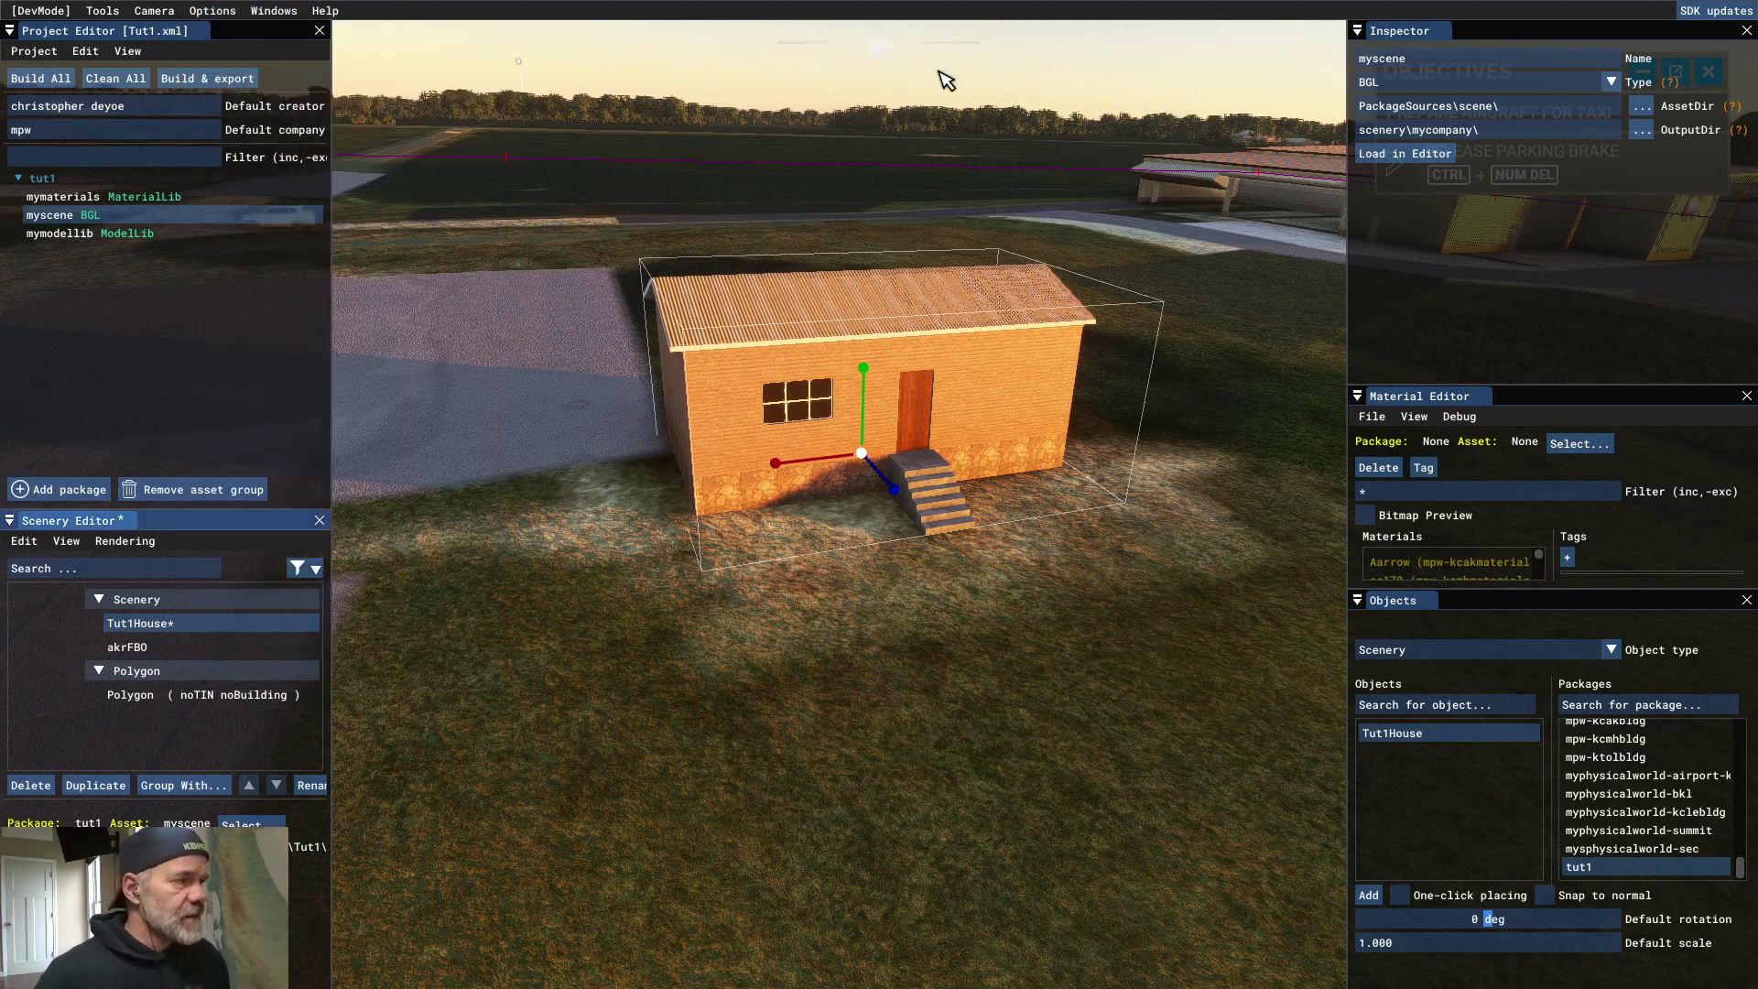
# Step: Set the time of day to after dark in the weather settings and close them
pyautogui.moveTo(888, 53)
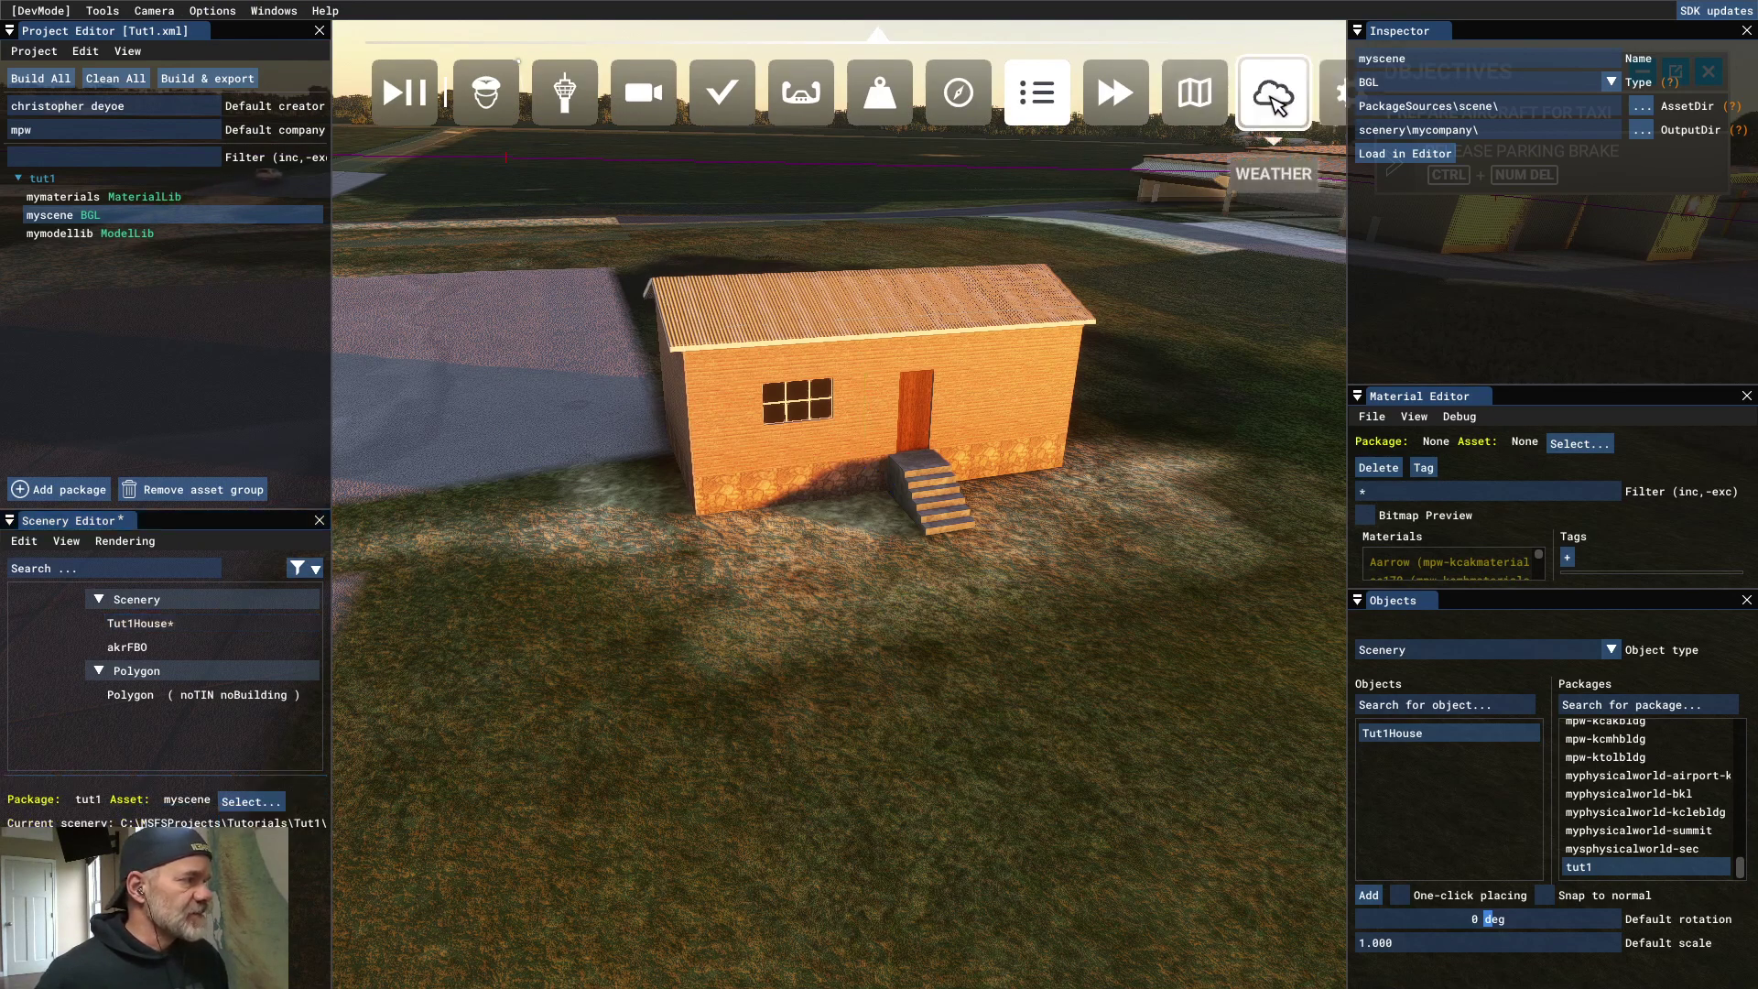
pyautogui.click(1273, 95)
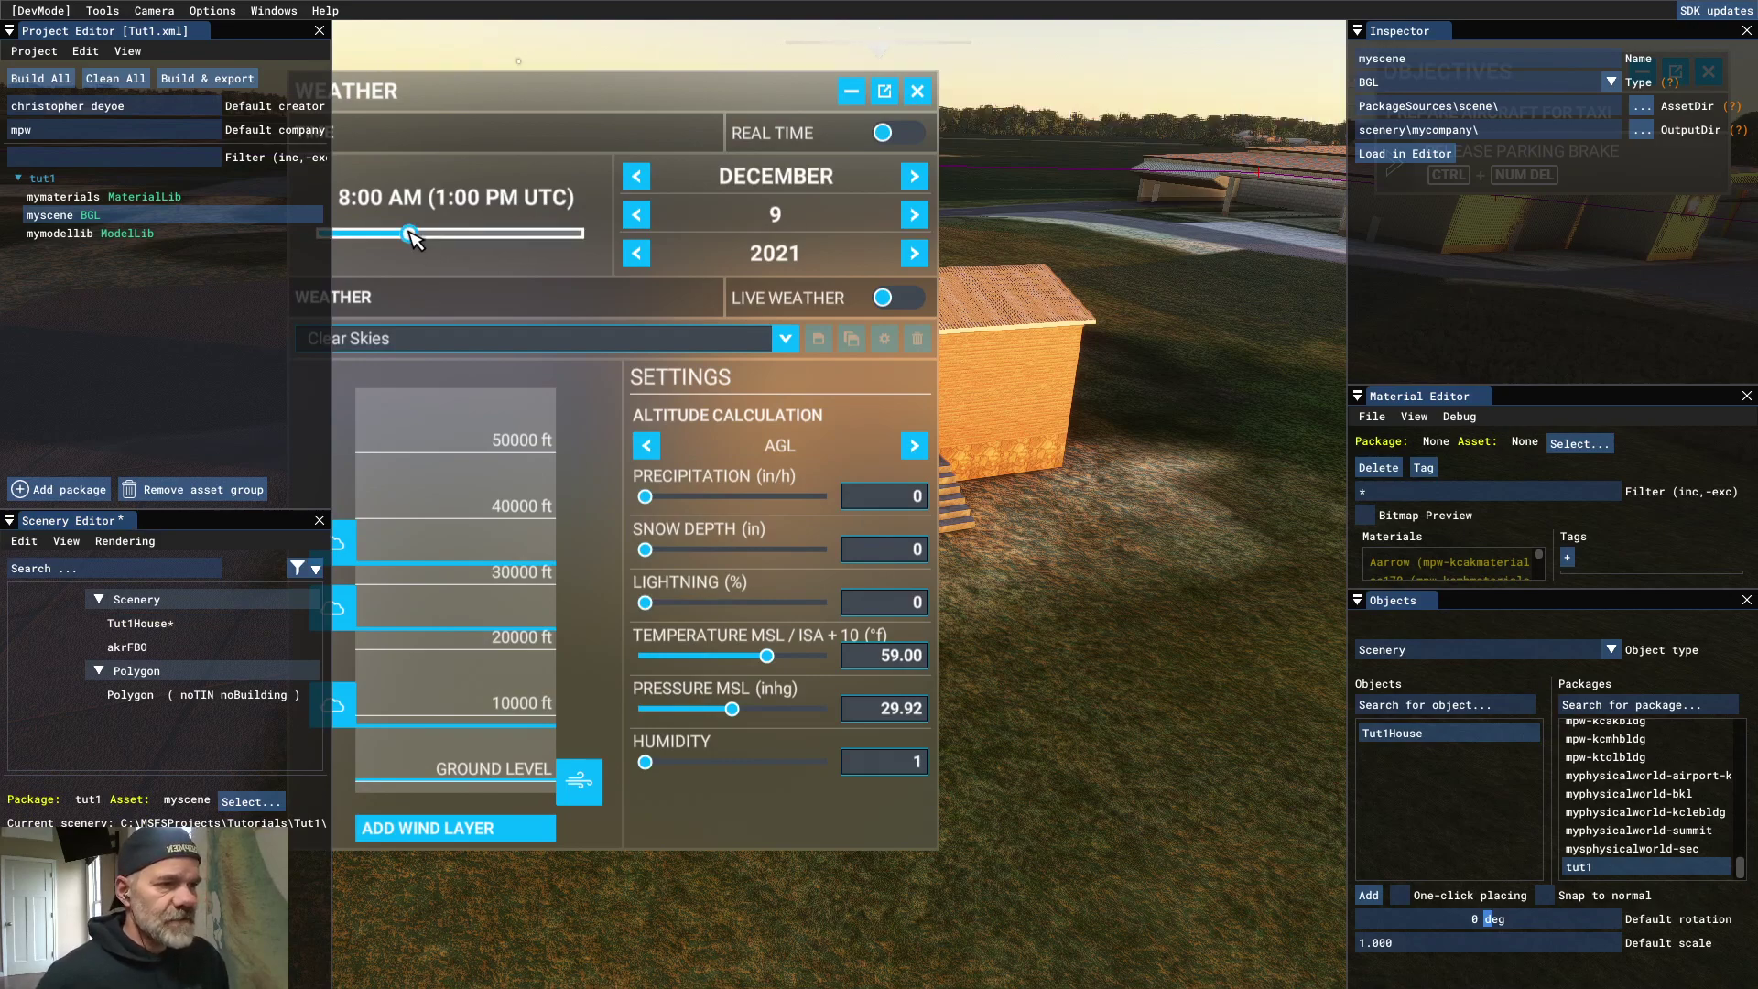
pyautogui.moveTo(409, 236); pyautogui.dragTo(513, 238)
pyautogui.click(916, 90)
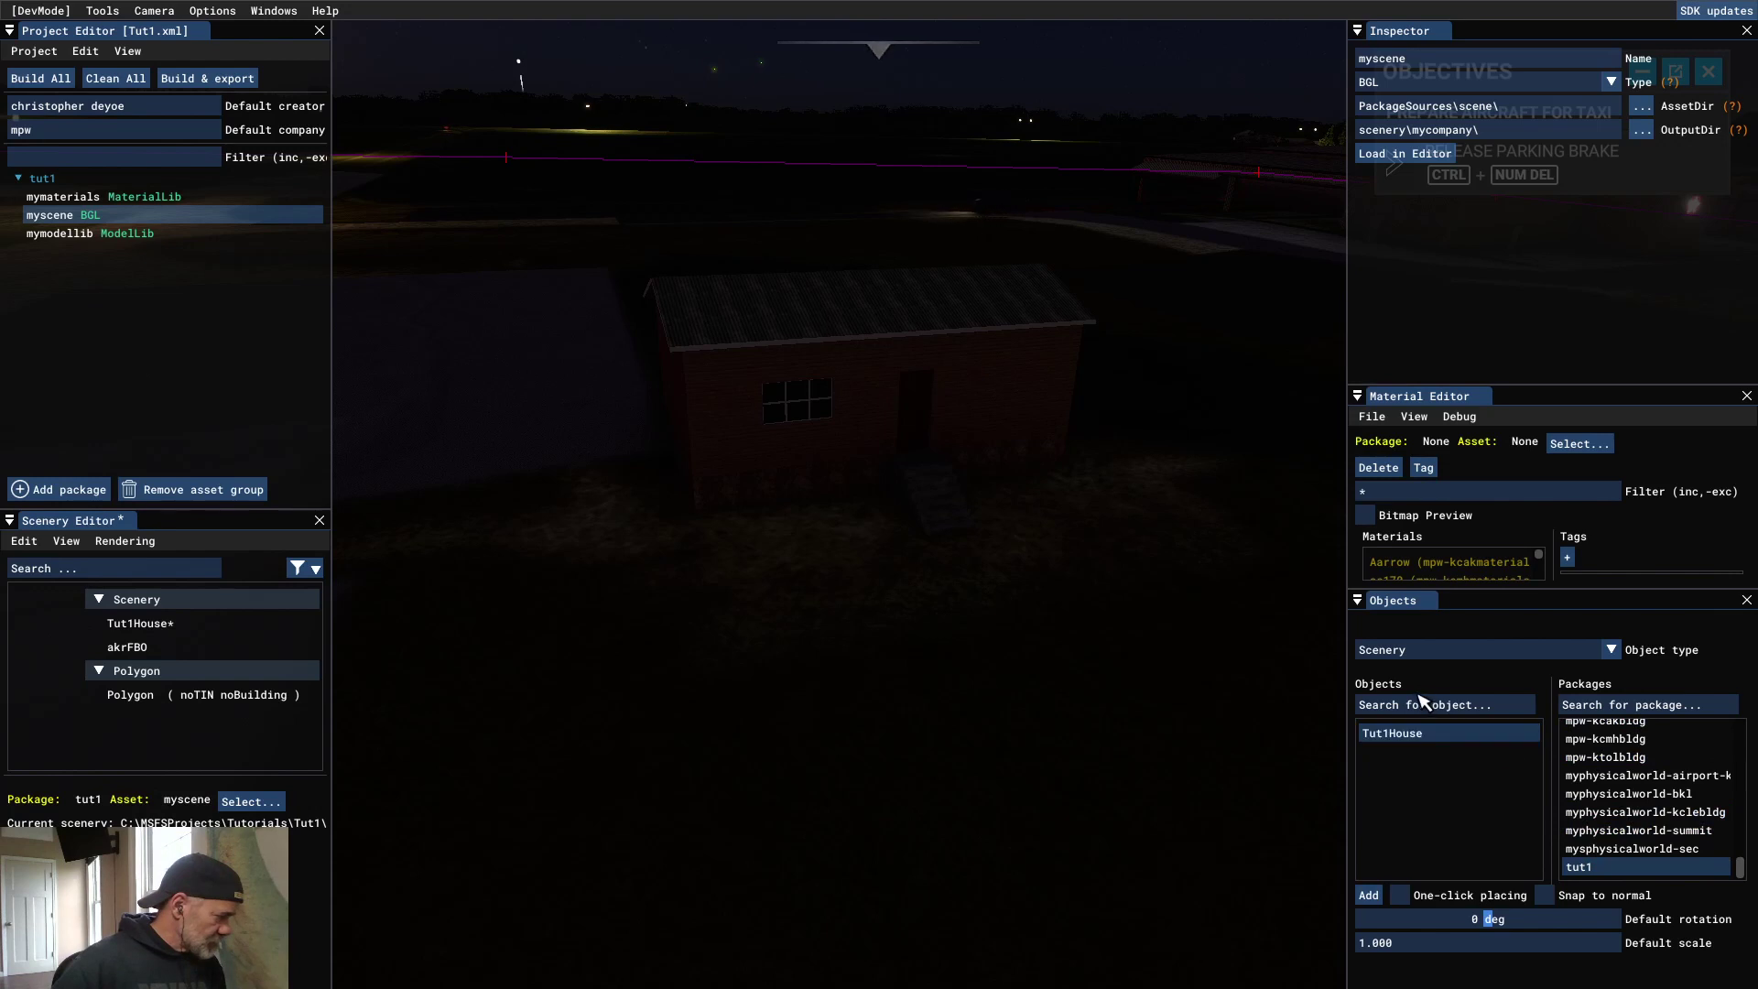
# Step: Search the scenery objects of all packages for "warm" and add a Light_Warm object in front of the house
pyautogui.click(1703, 849)
pyautogui.moveTo(1741, 867); pyautogui.dragTo(1740, 730)
pyautogui.click(1588, 737)
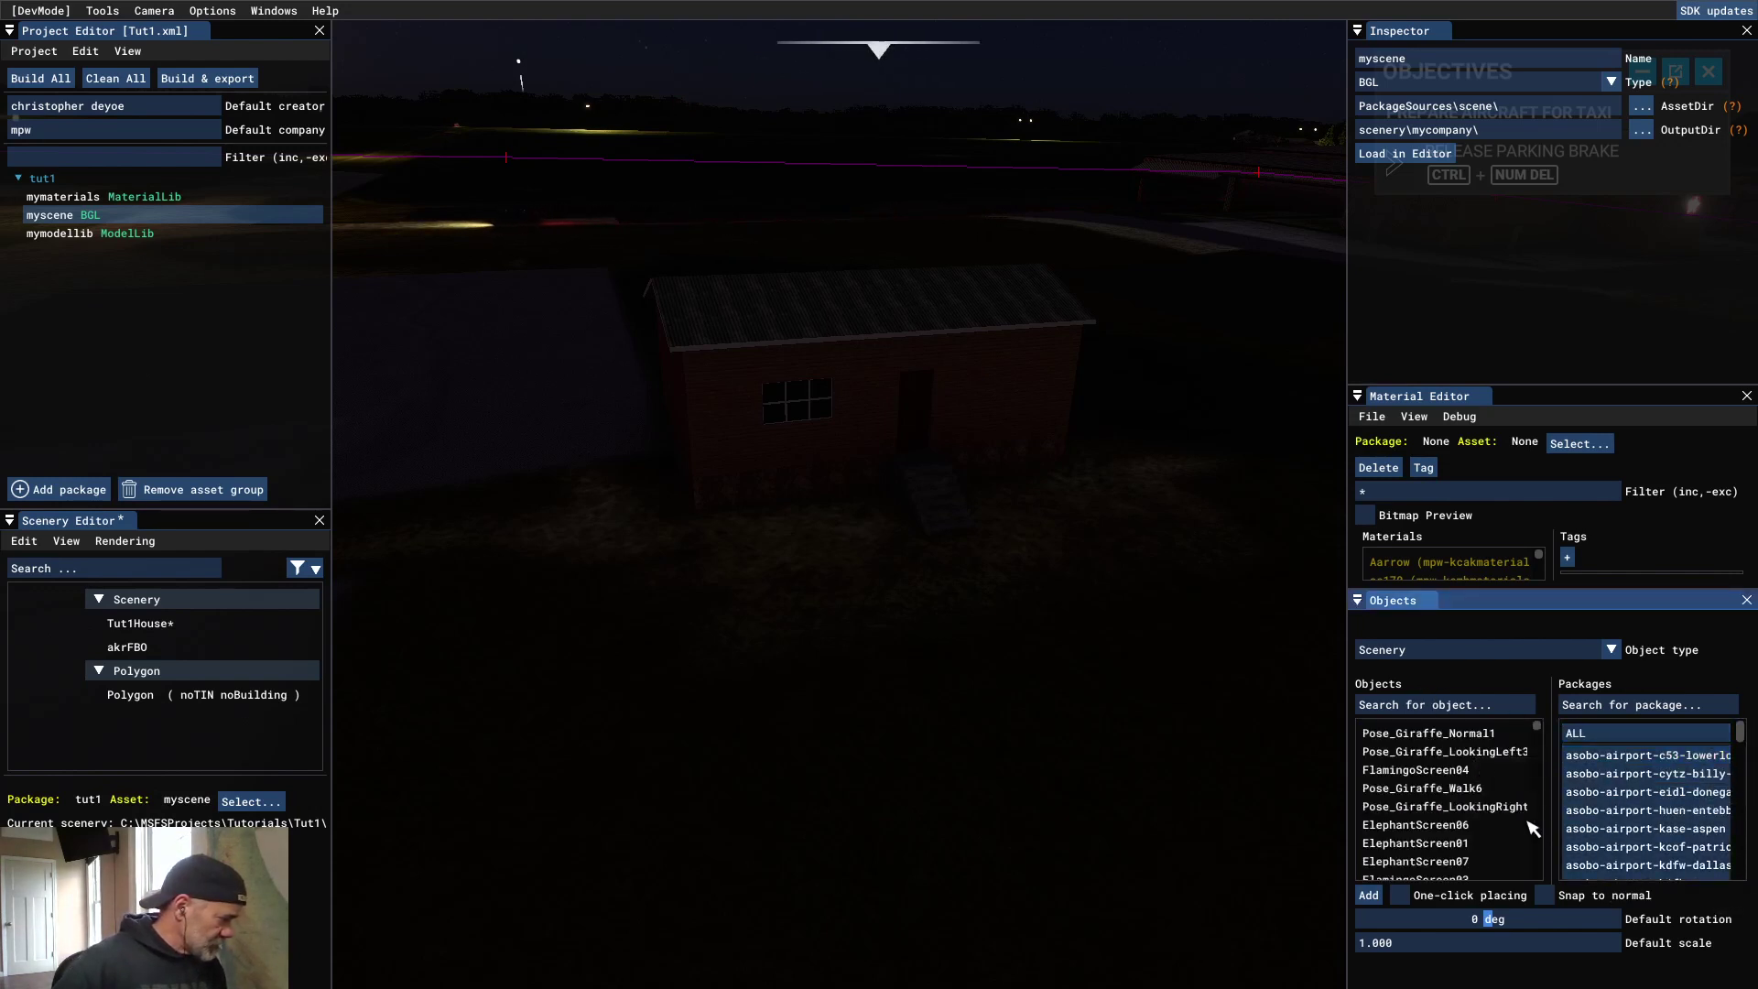
pyautogui.click(1405, 707)
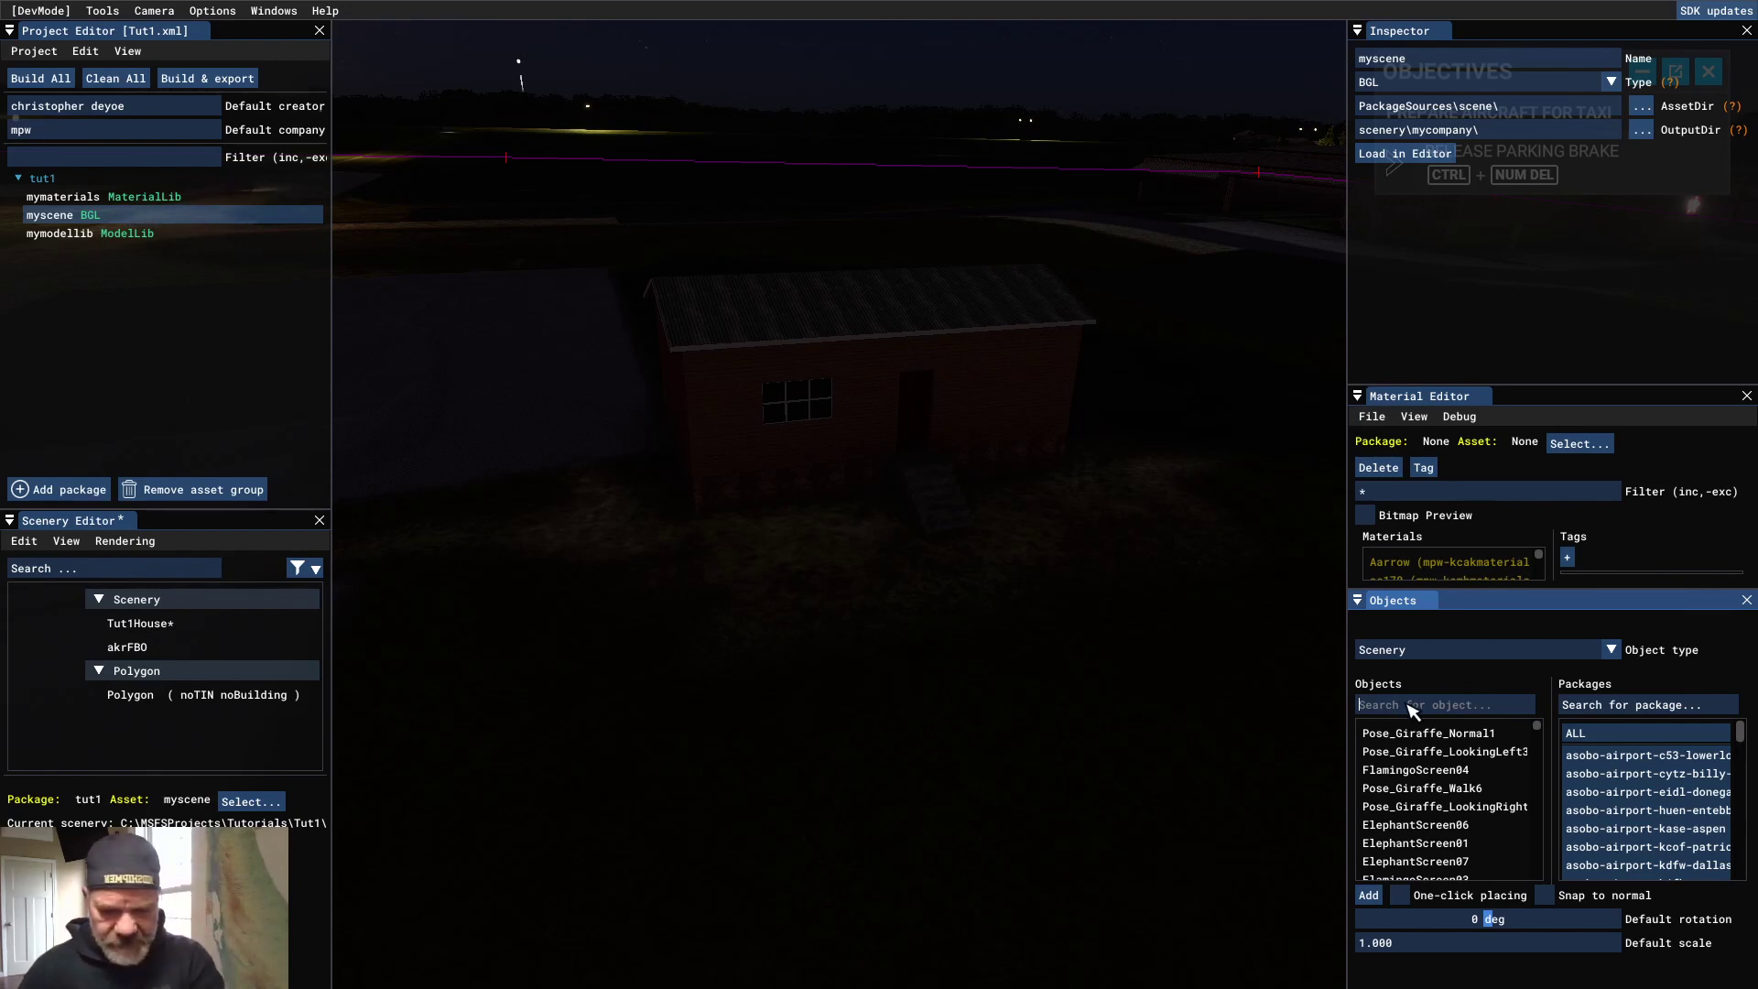
pyautogui.write('warm')
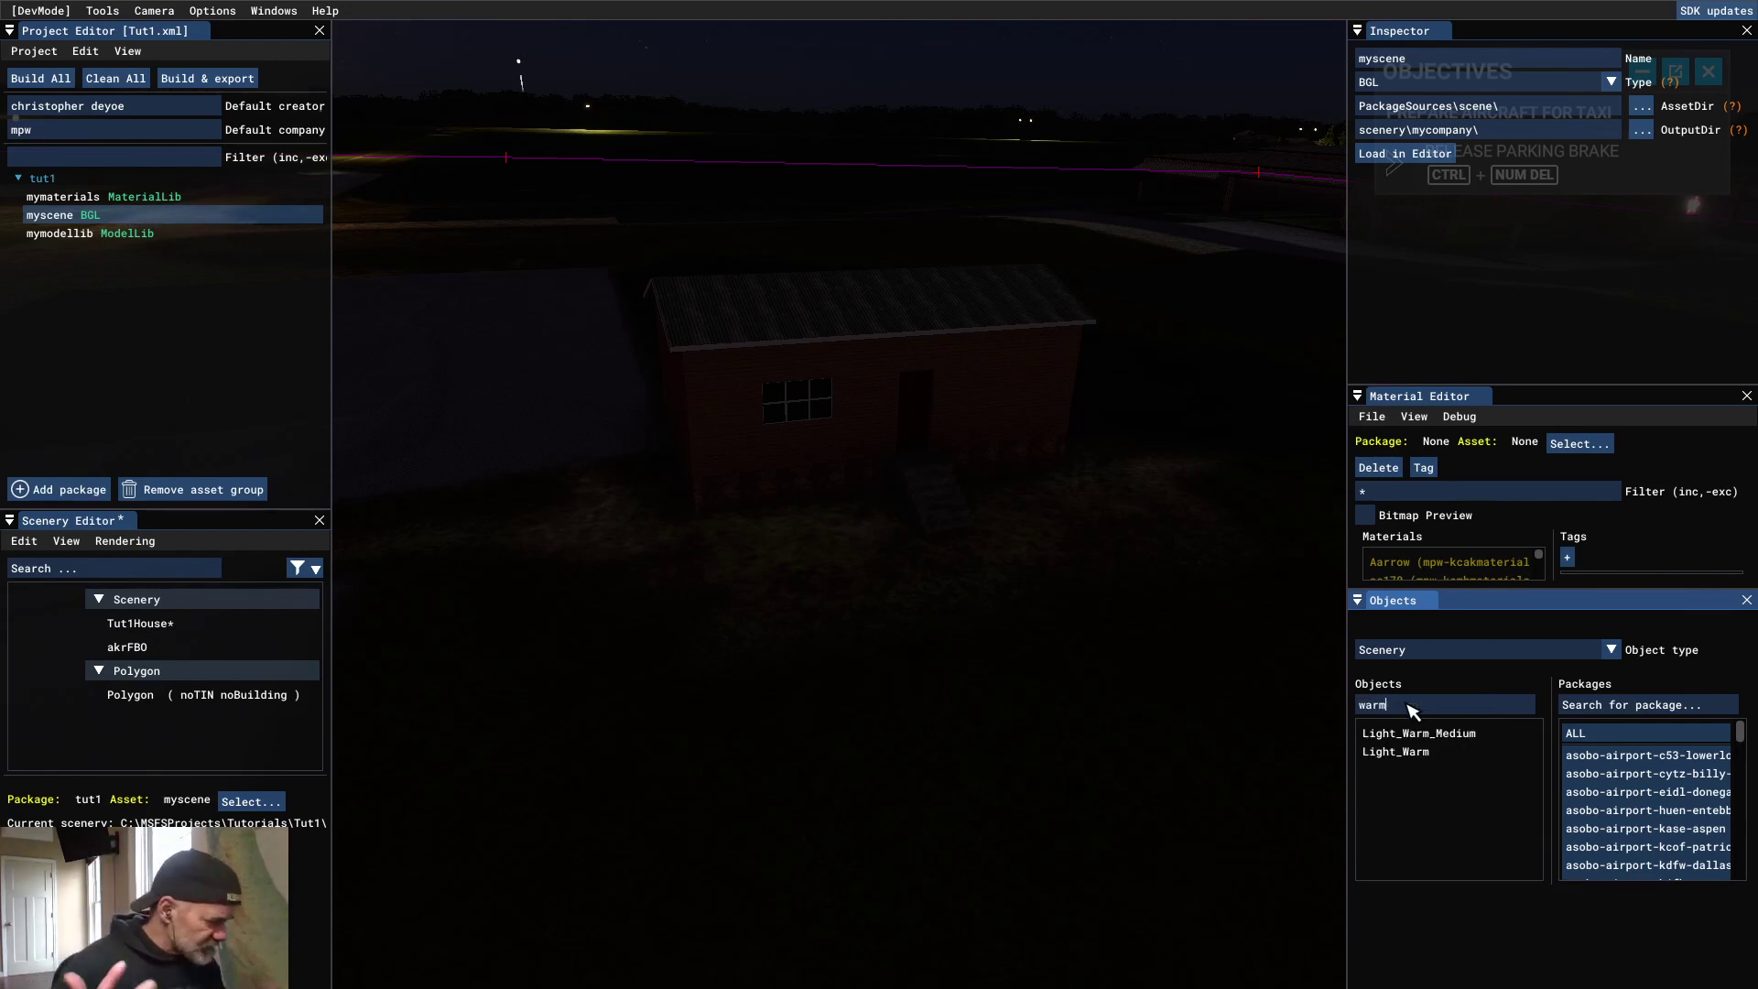
pyautogui.click(1417, 753)
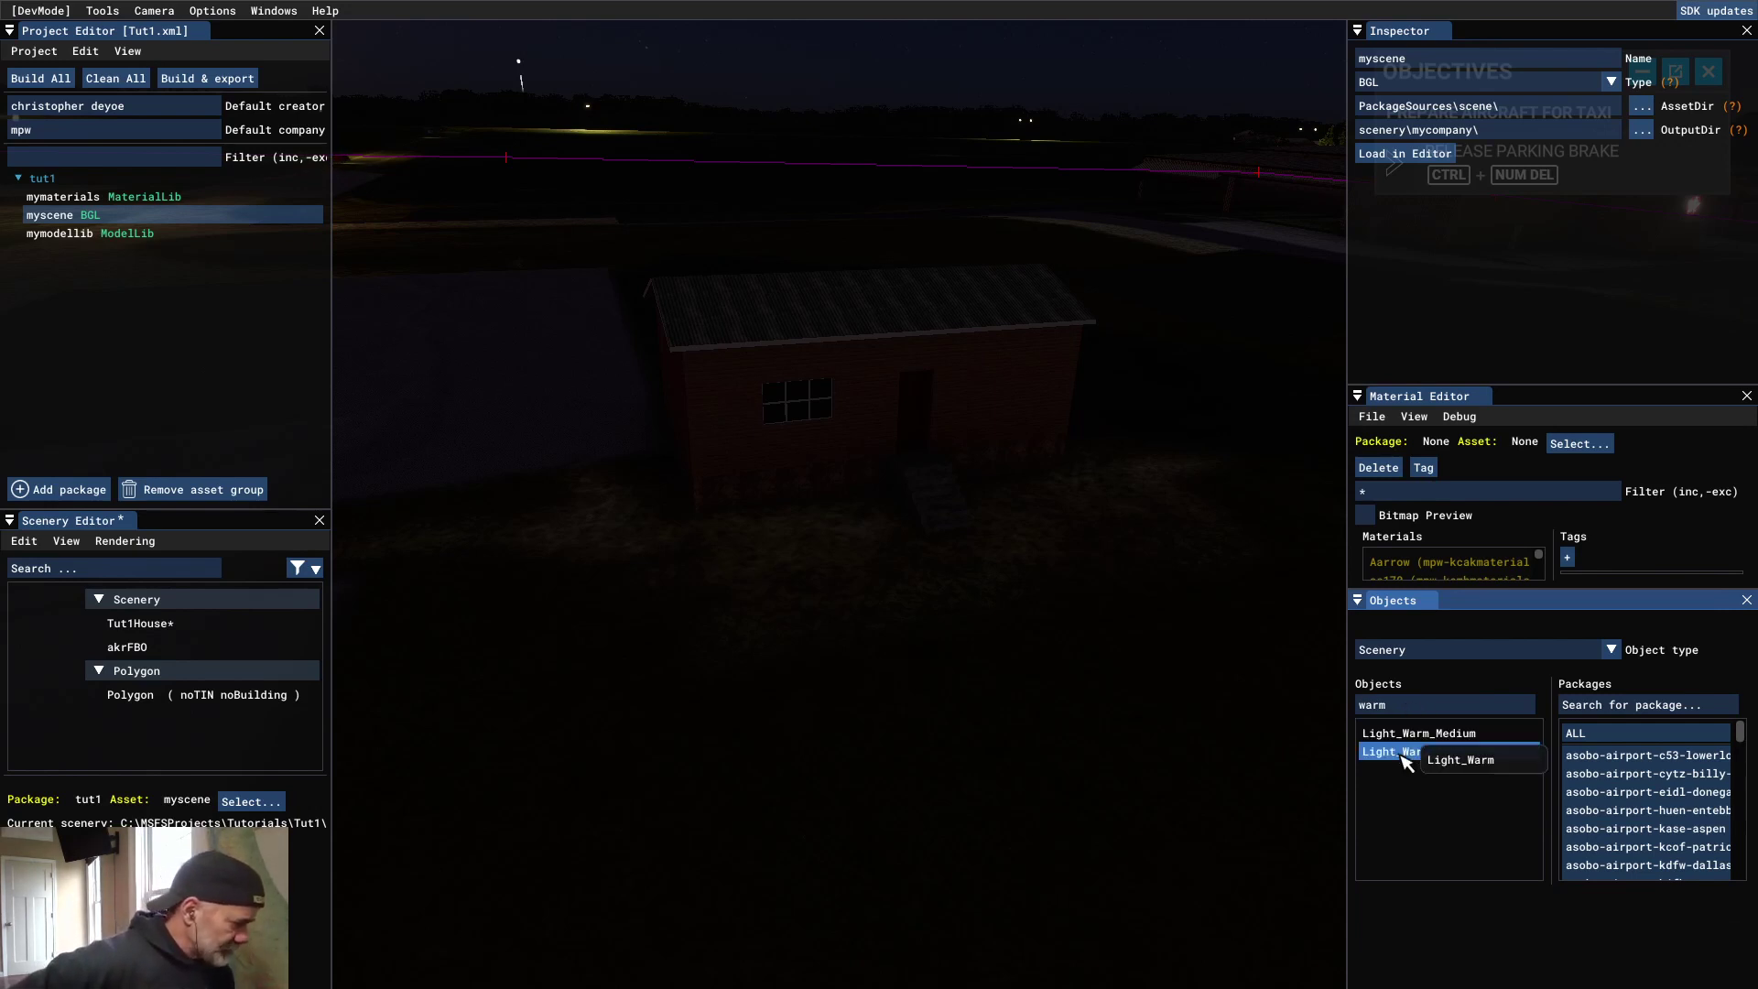
pyautogui.click(1415, 756)
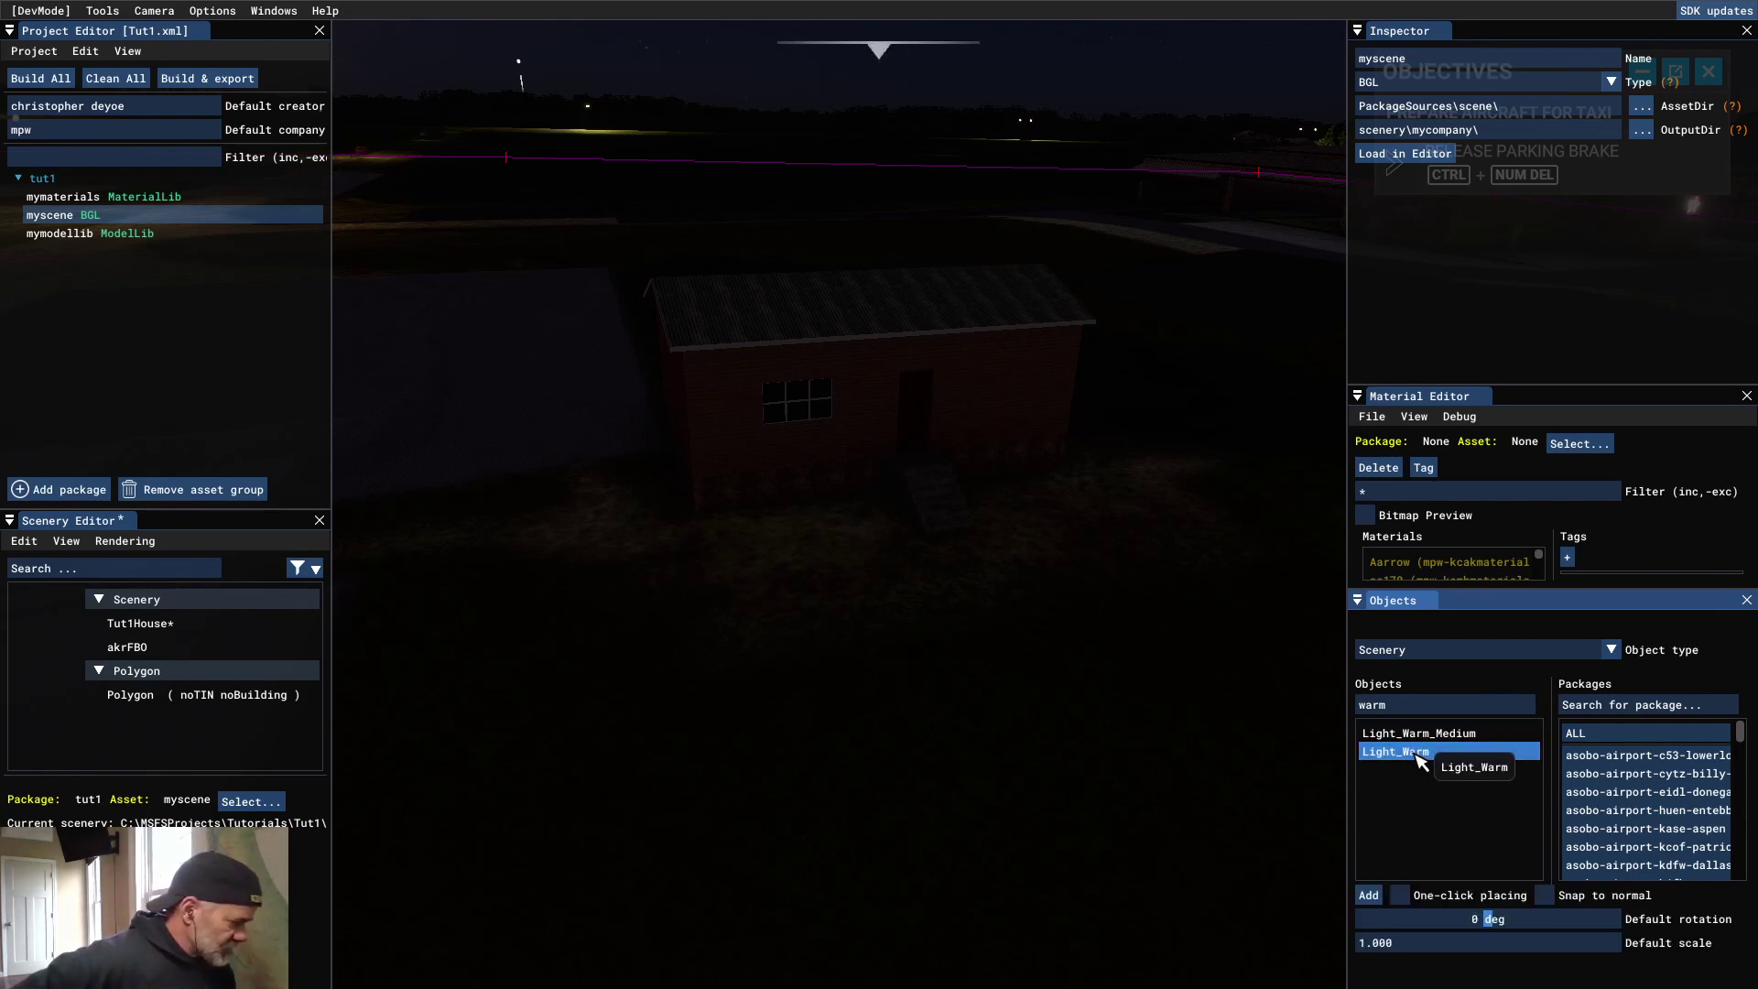
pyautogui.click(1369, 897)
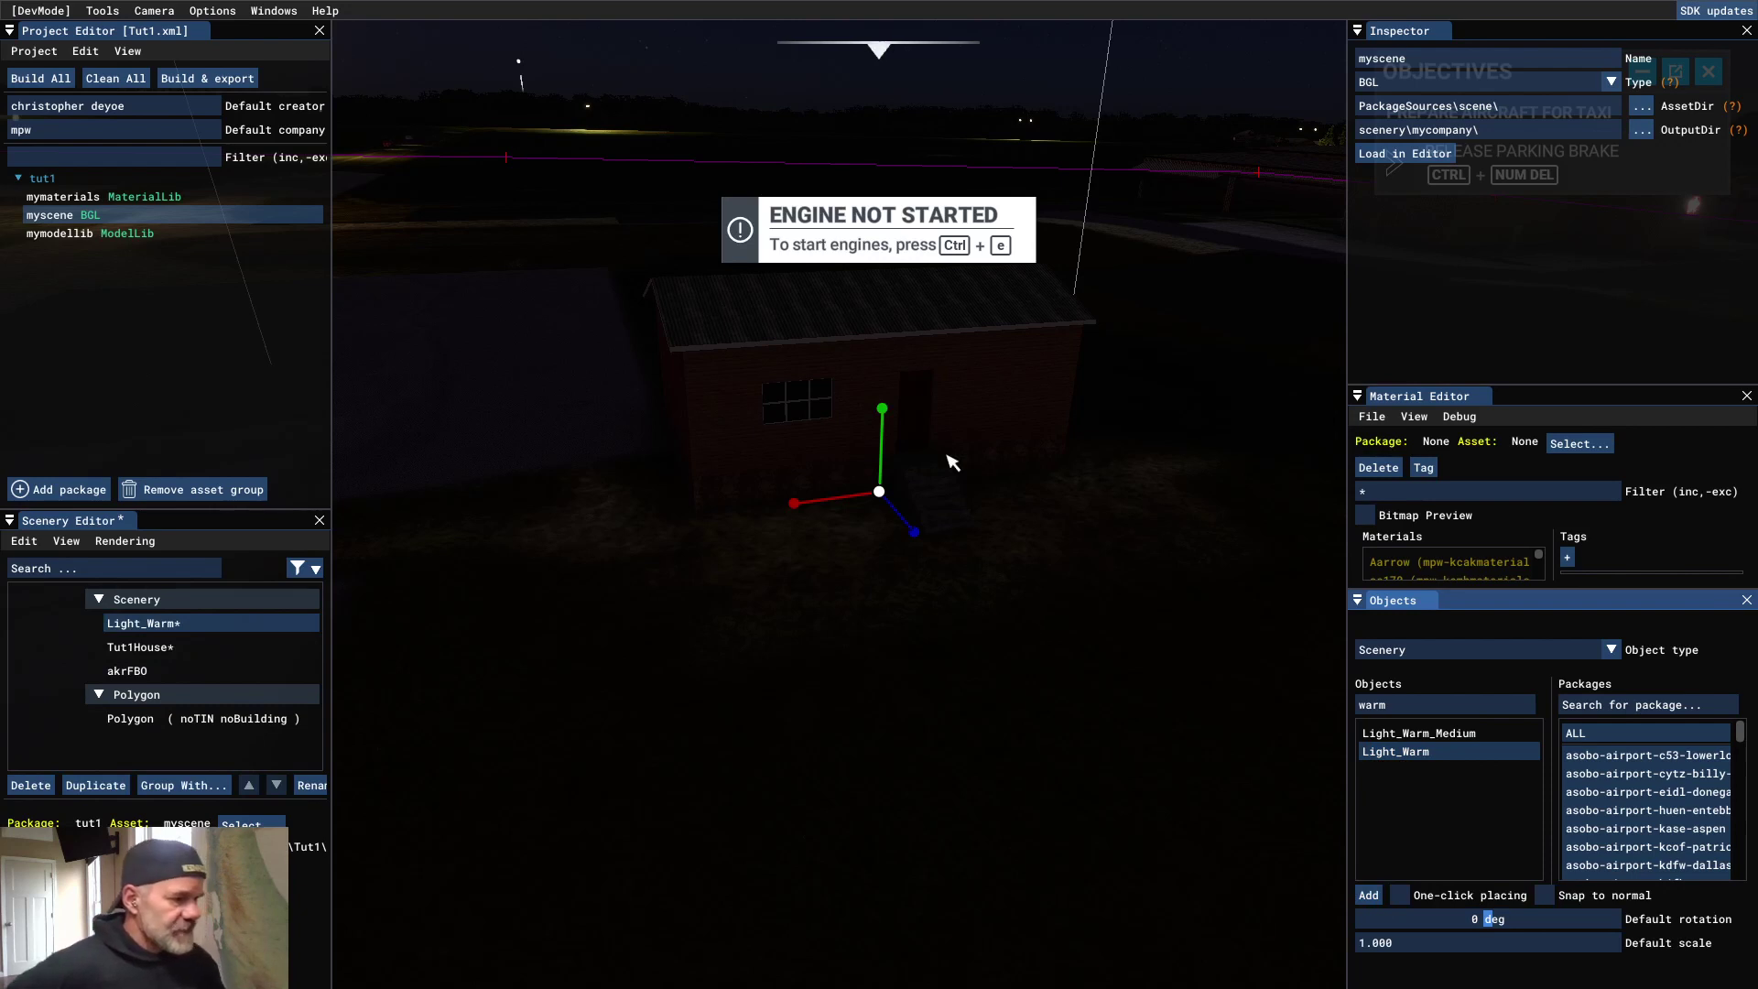
# Step: Turn off Snap to ground in the Light_Warm object's properties and close them
pyautogui.rightClick(1085, 682)
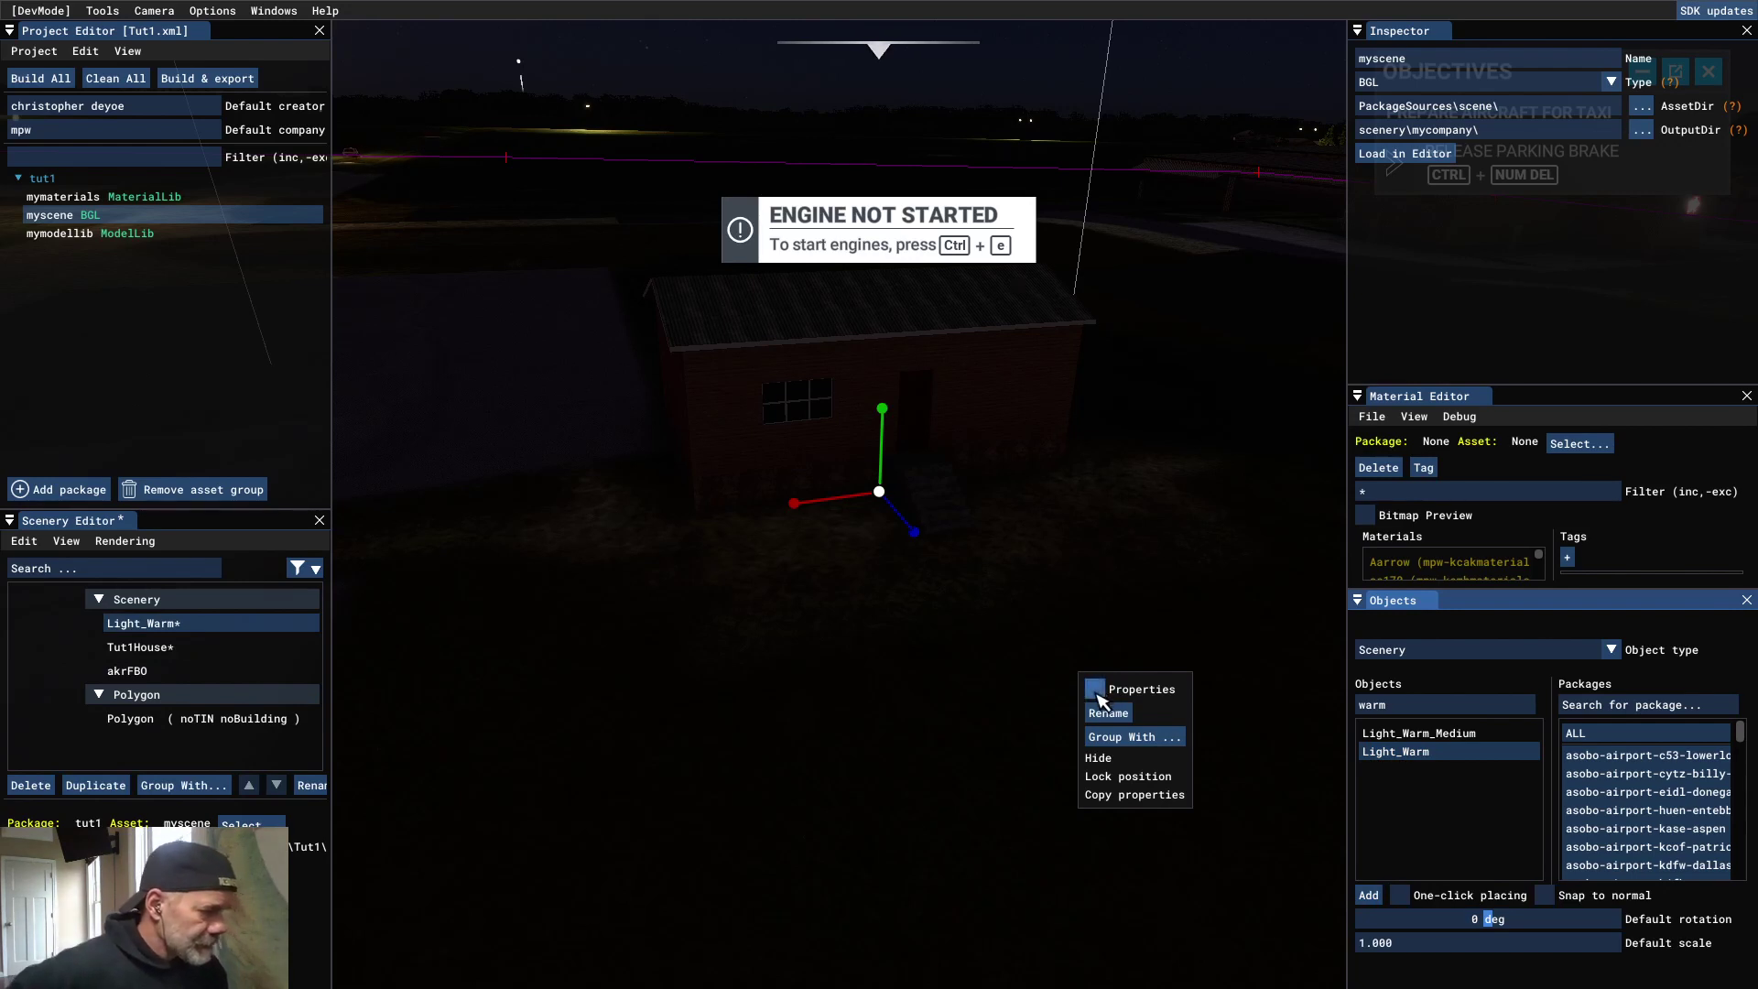
pyautogui.click(1136, 689)
pyautogui.click(369, 245)
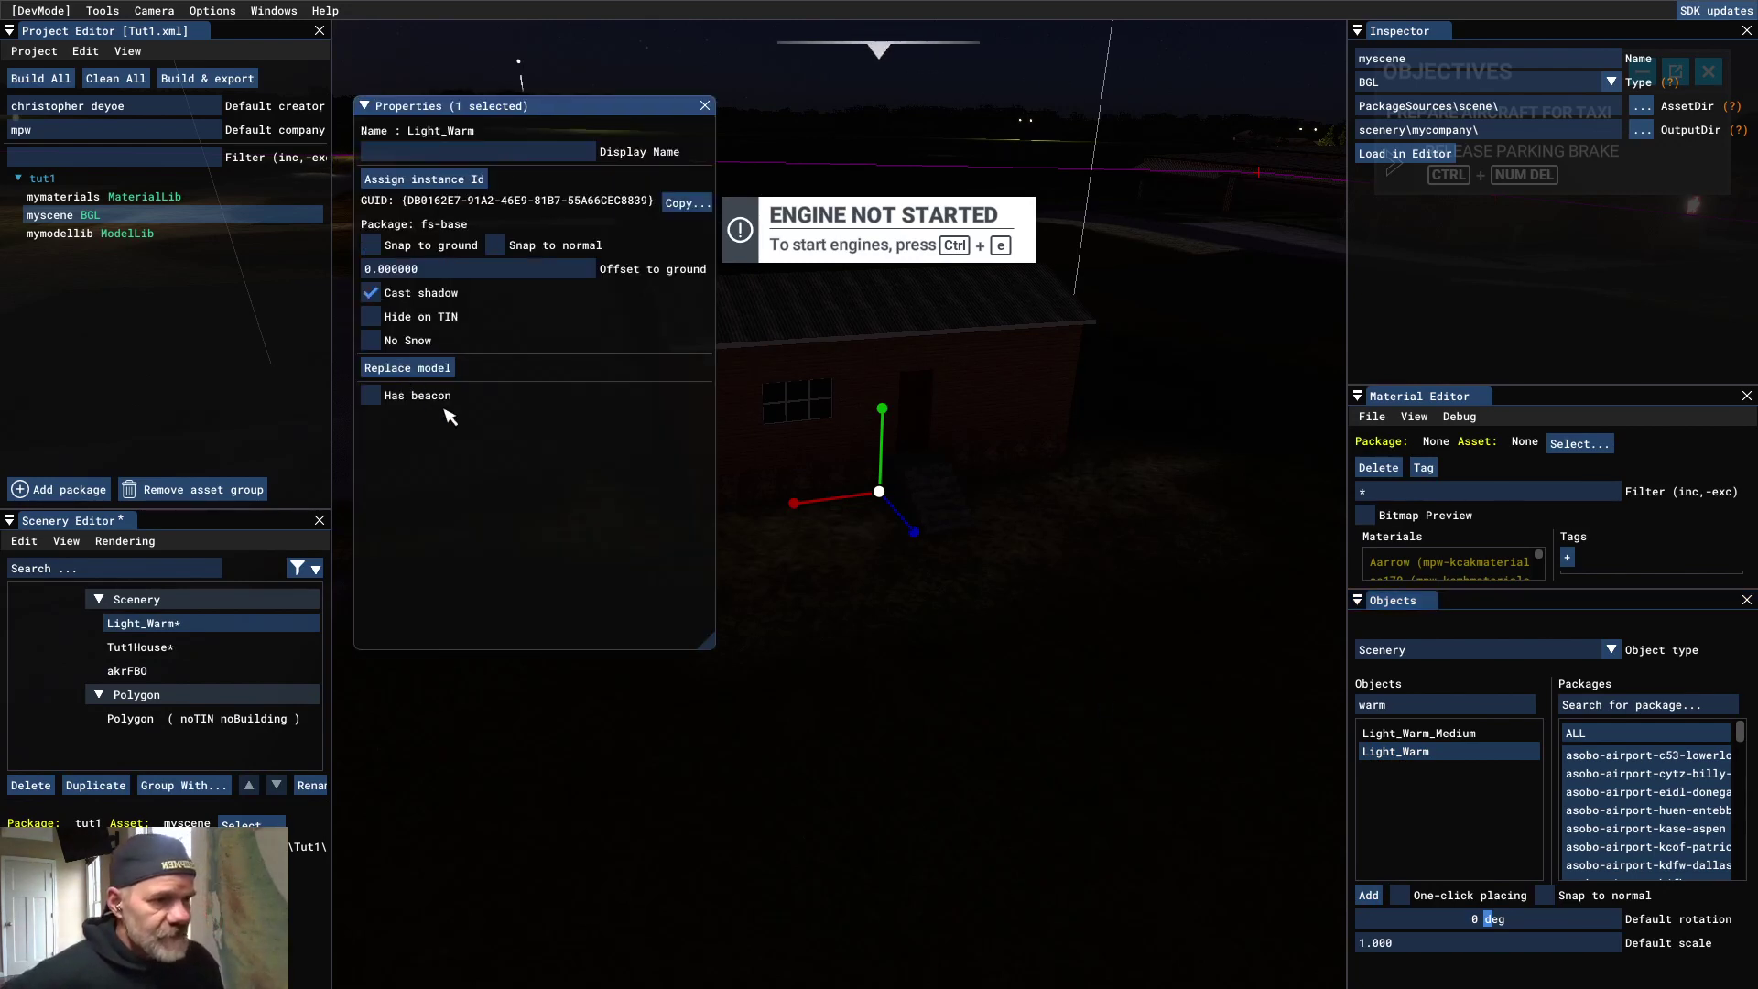
pyautogui.click(705, 106)
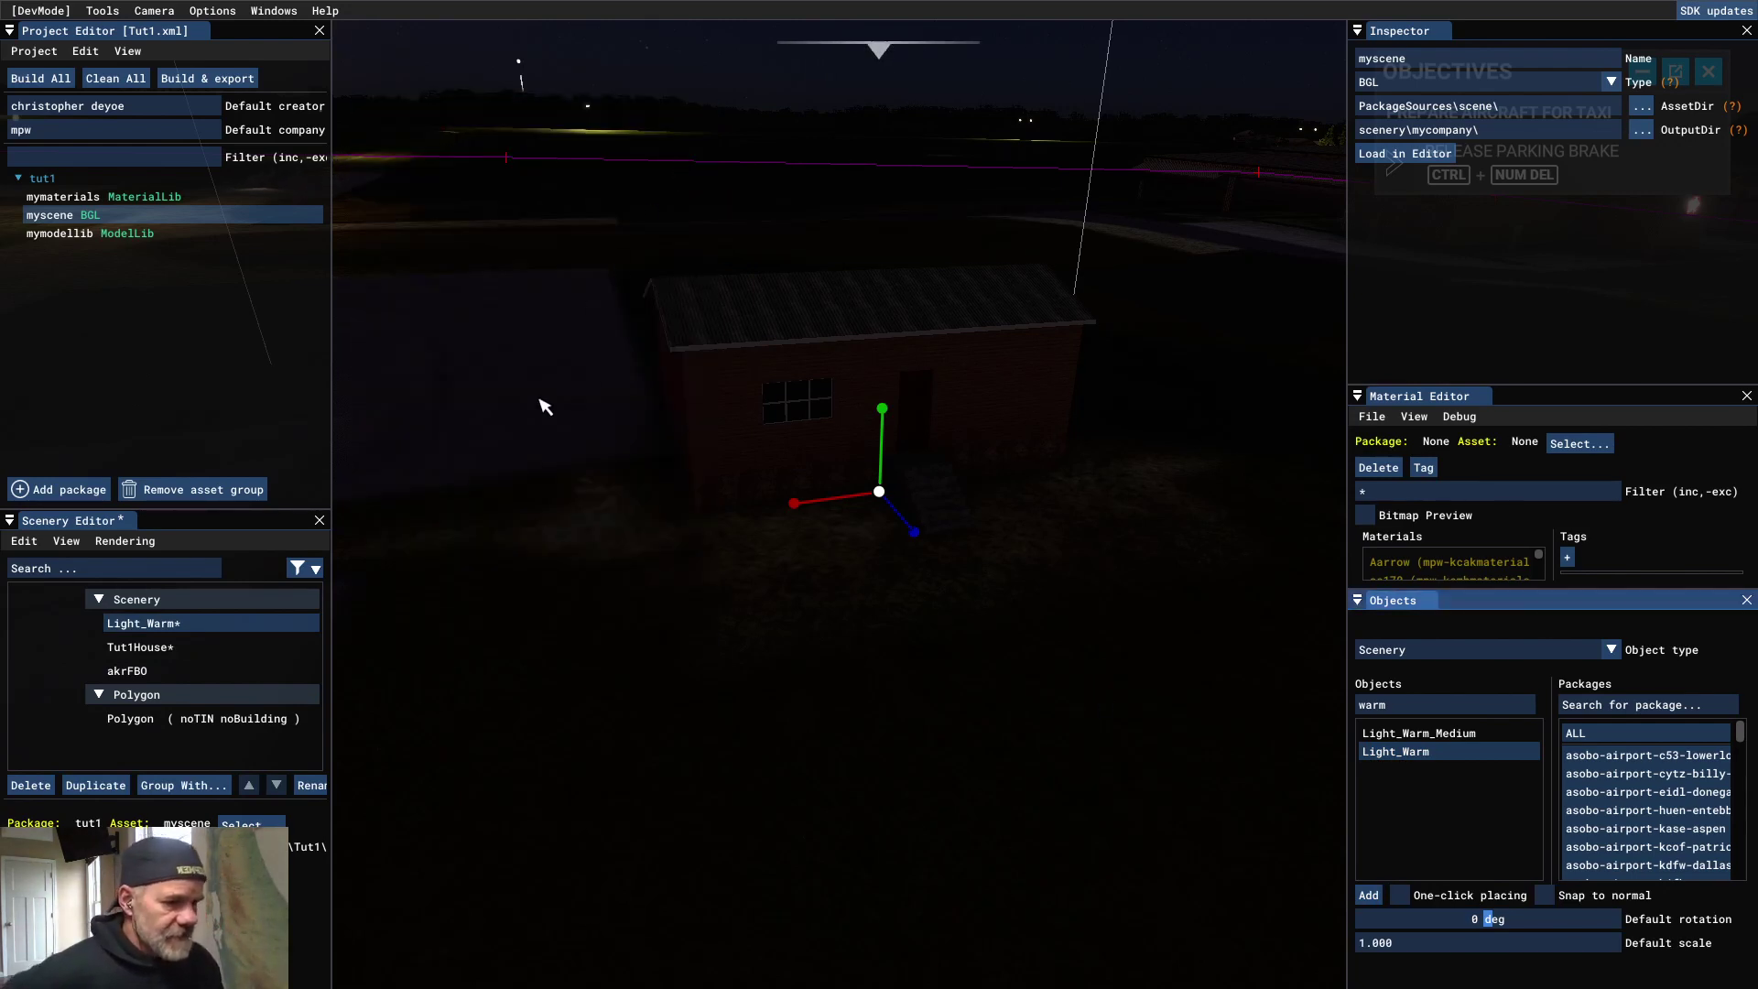
# Step: Show the Gizmo settings, switch the gizmo to Translate mode, and move the Gizmo window clear of the house
pyautogui.click(66, 540)
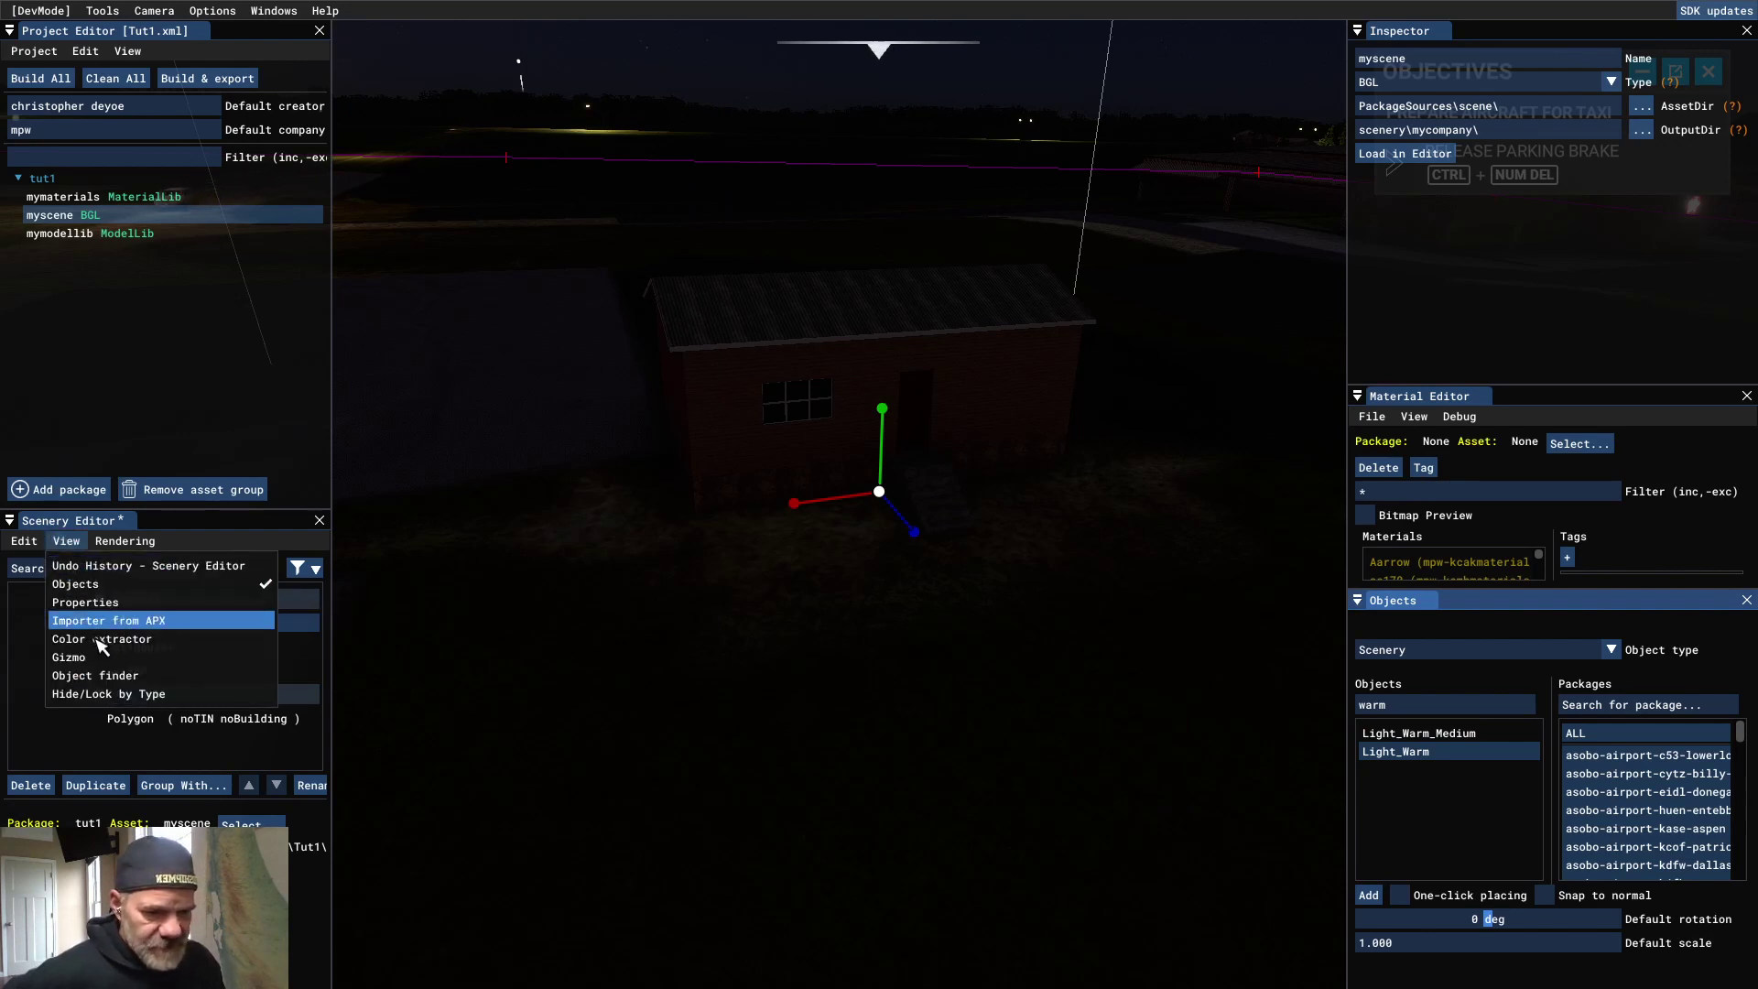
pyautogui.click(71, 658)
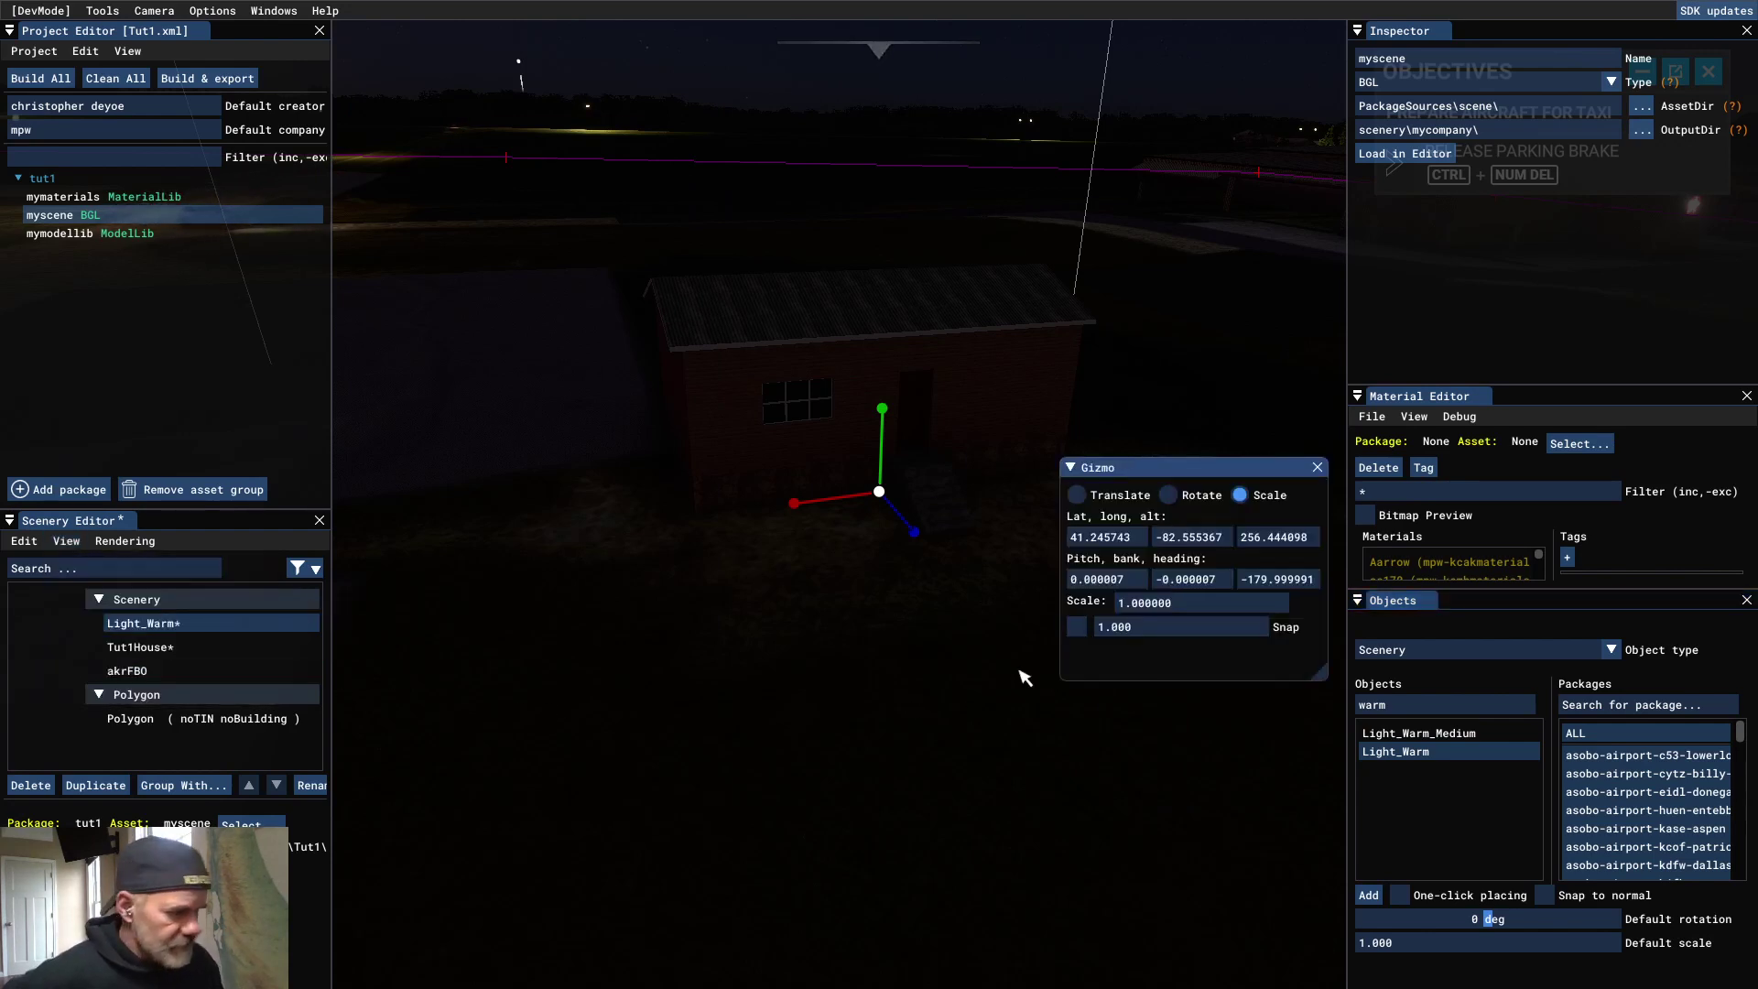
pyautogui.click(1077, 494)
pyautogui.moveTo(1126, 467); pyautogui.dragTo(1104, 614)
# Step: Raise the Light_Warm object to an altitude of about 260.34 and position it above the house's front door
pyautogui.moveTo(883, 417); pyautogui.dragTo(890, 289)
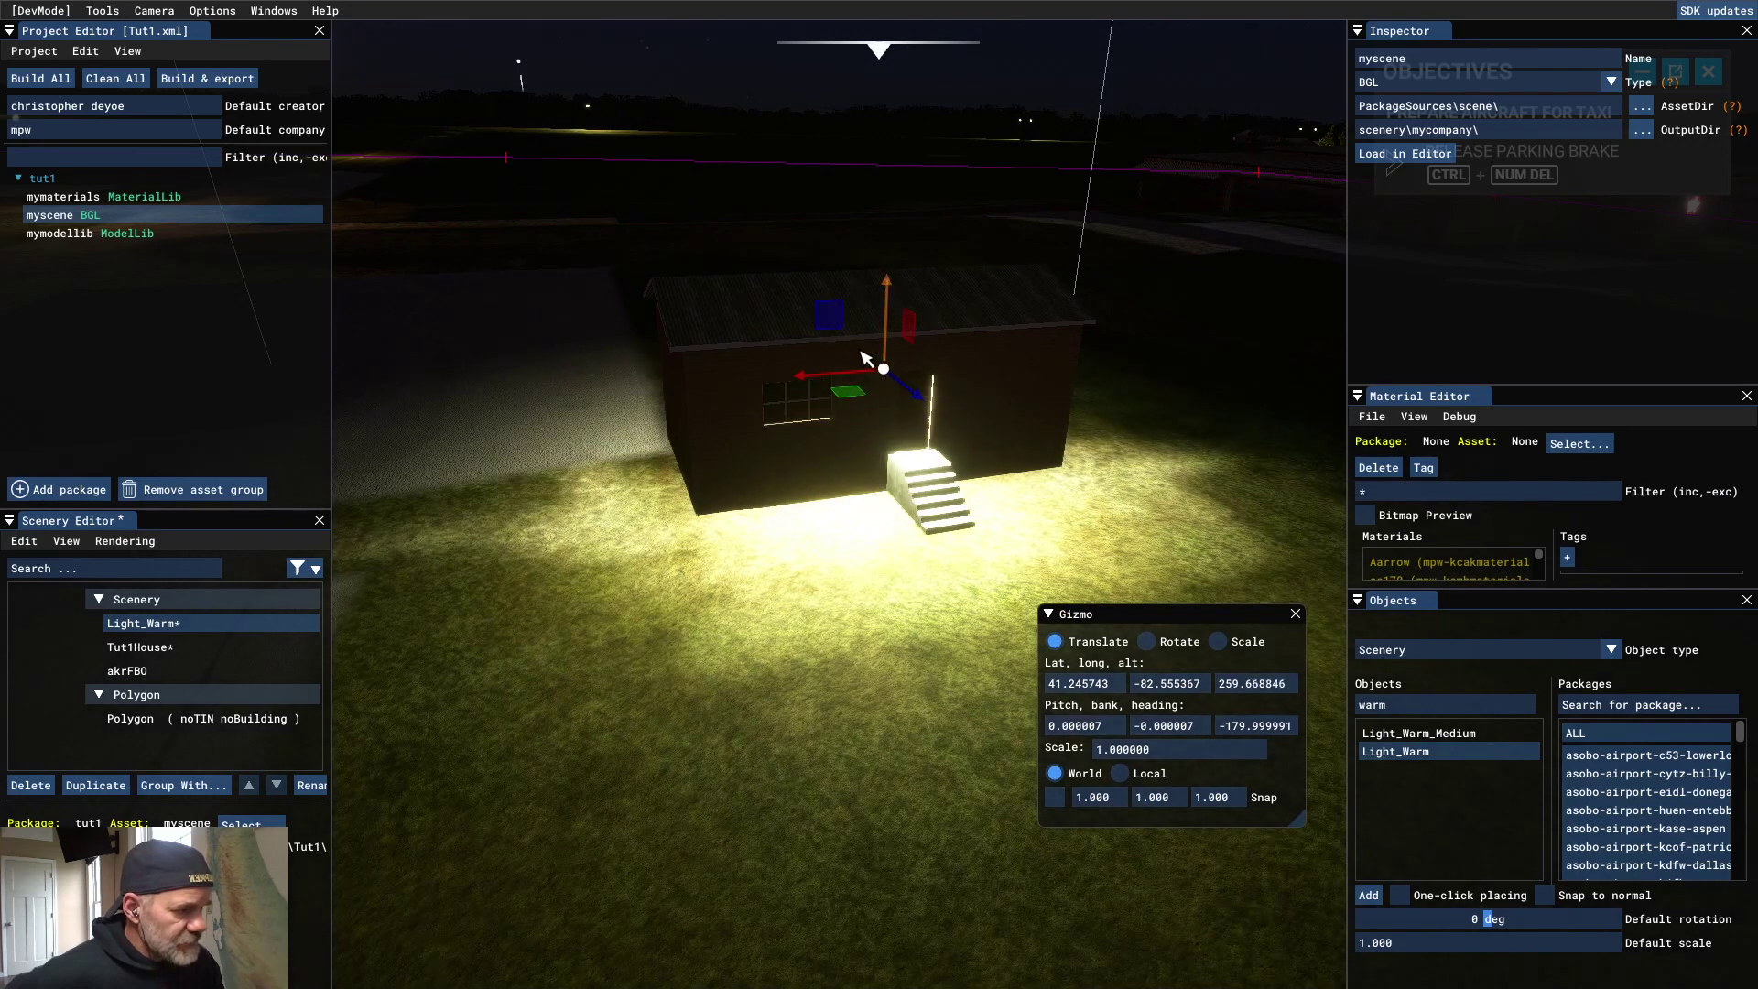
pyautogui.moveTo(922, 400); pyautogui.dragTo(932, 404)
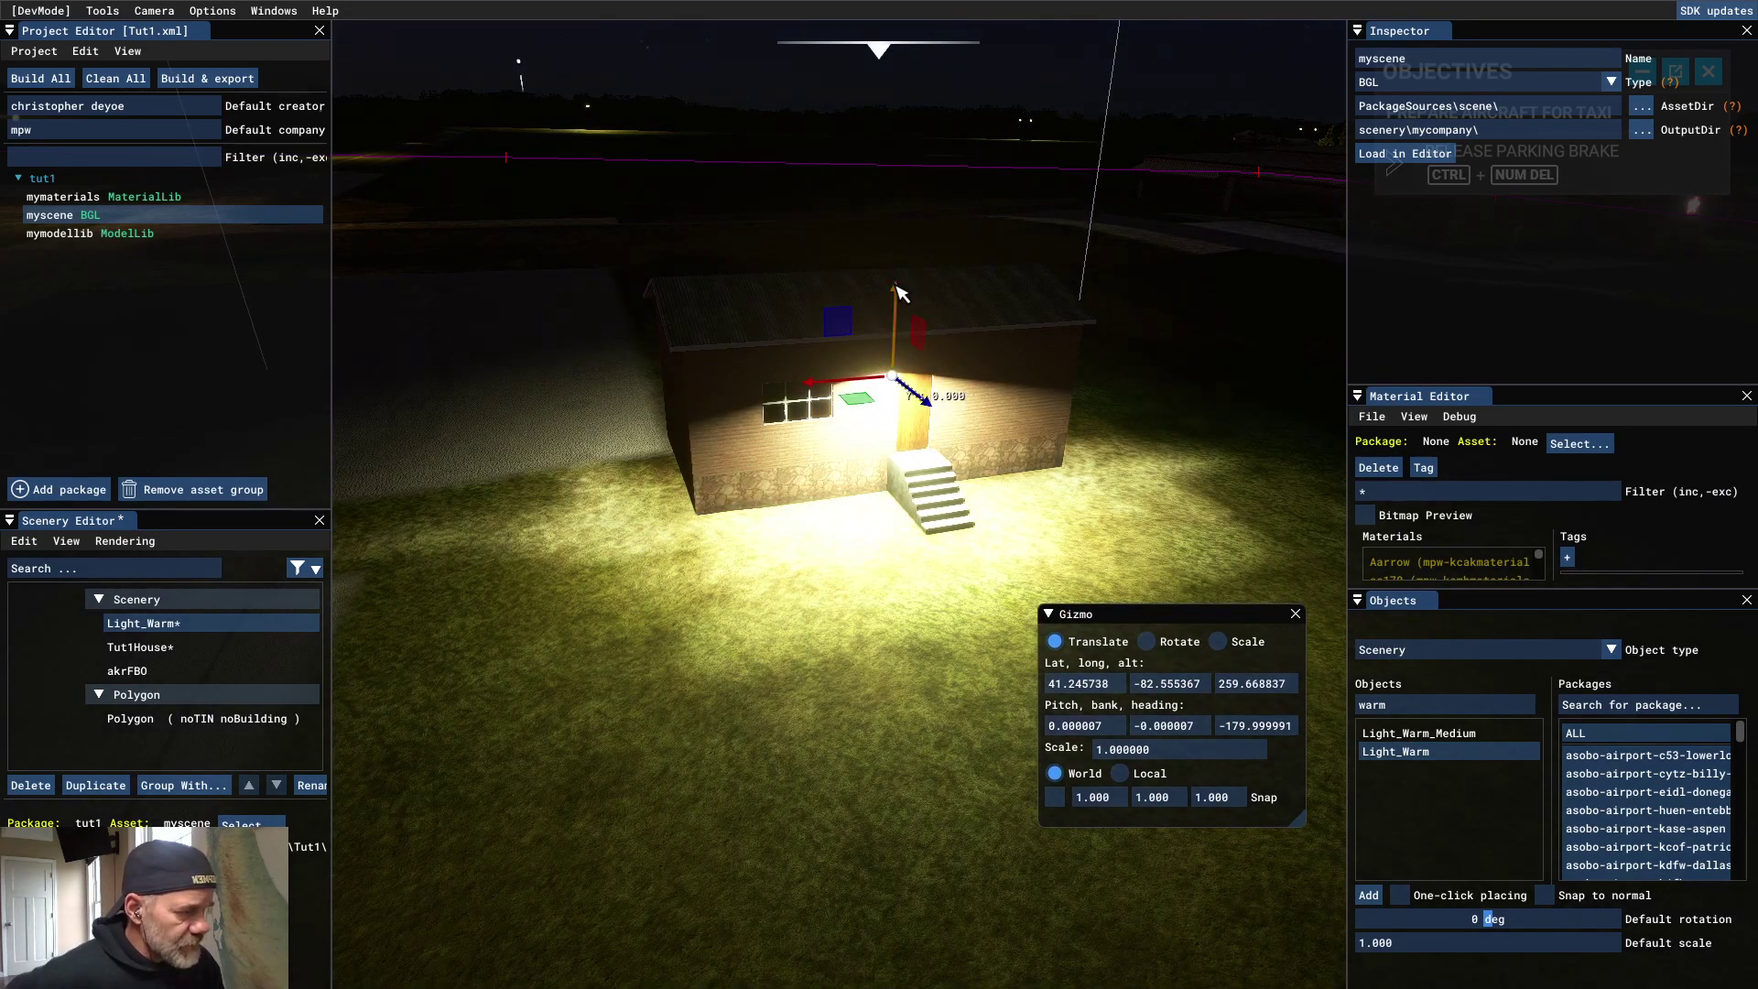
pyautogui.moveTo(900, 291); pyautogui.dragTo(899, 262)
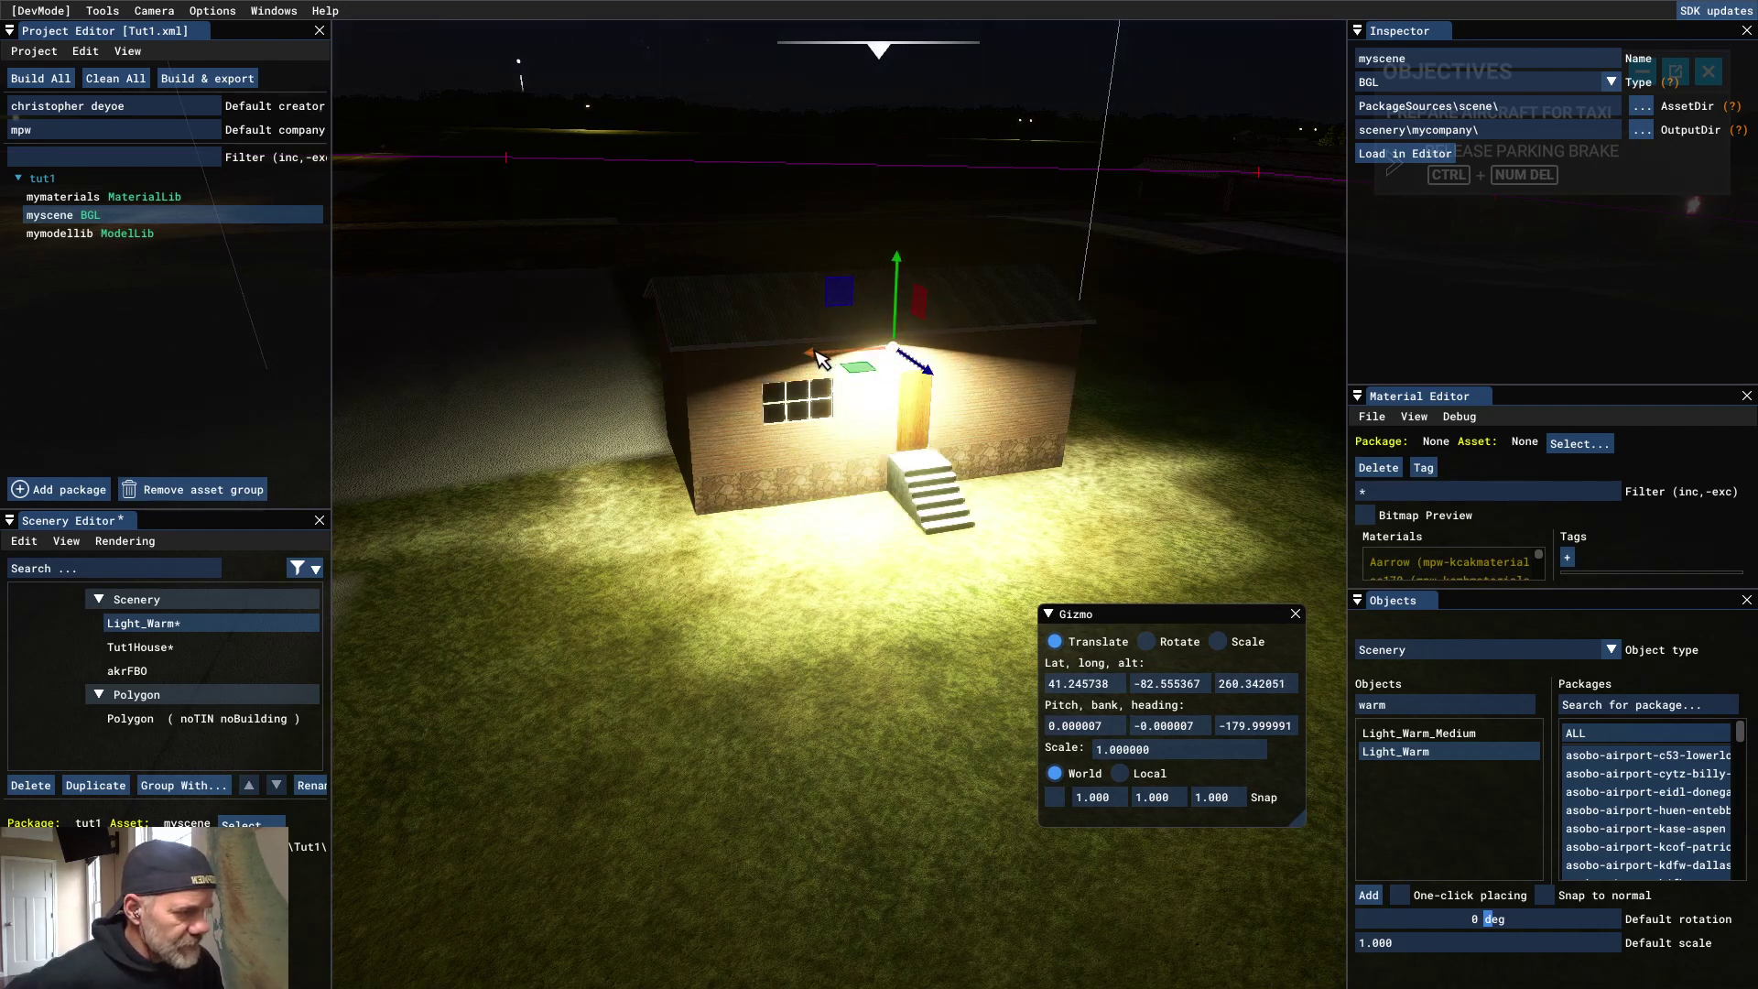
pyautogui.moveTo(813, 357); pyautogui.dragTo(842, 358)
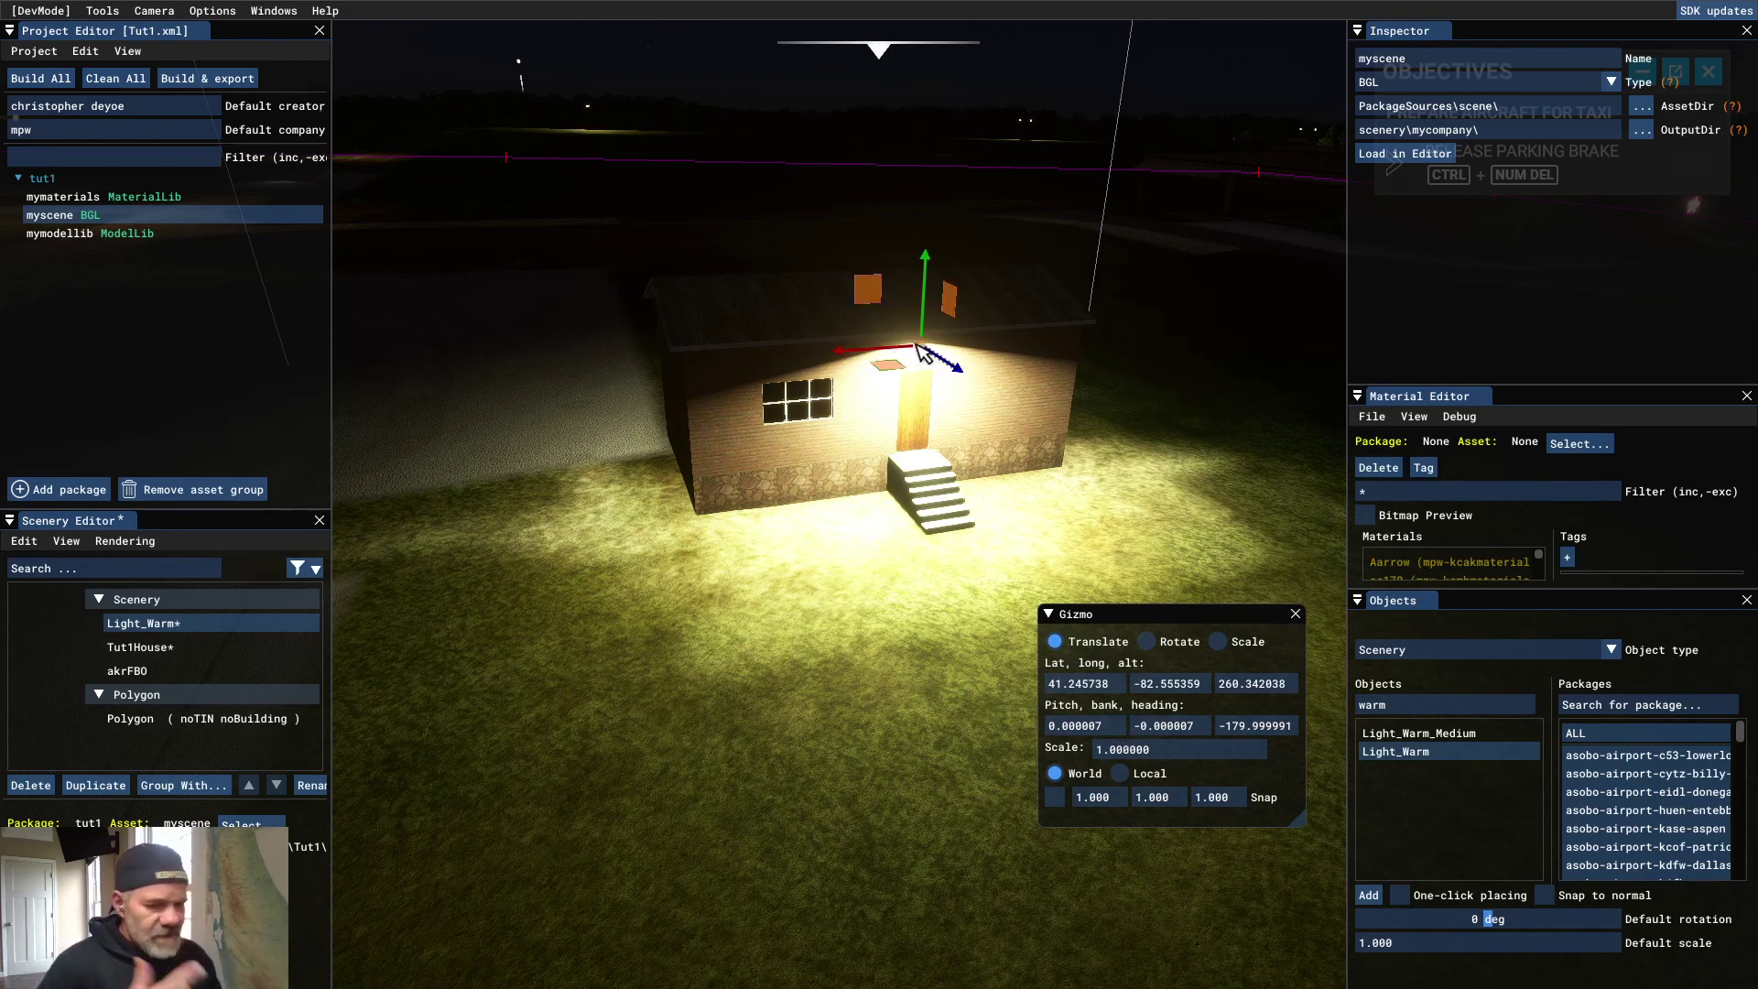
# Step: Delete the Light_Warm object and add a Light_Warm_Medium object in front of the house instead
pyautogui.press('Delete')
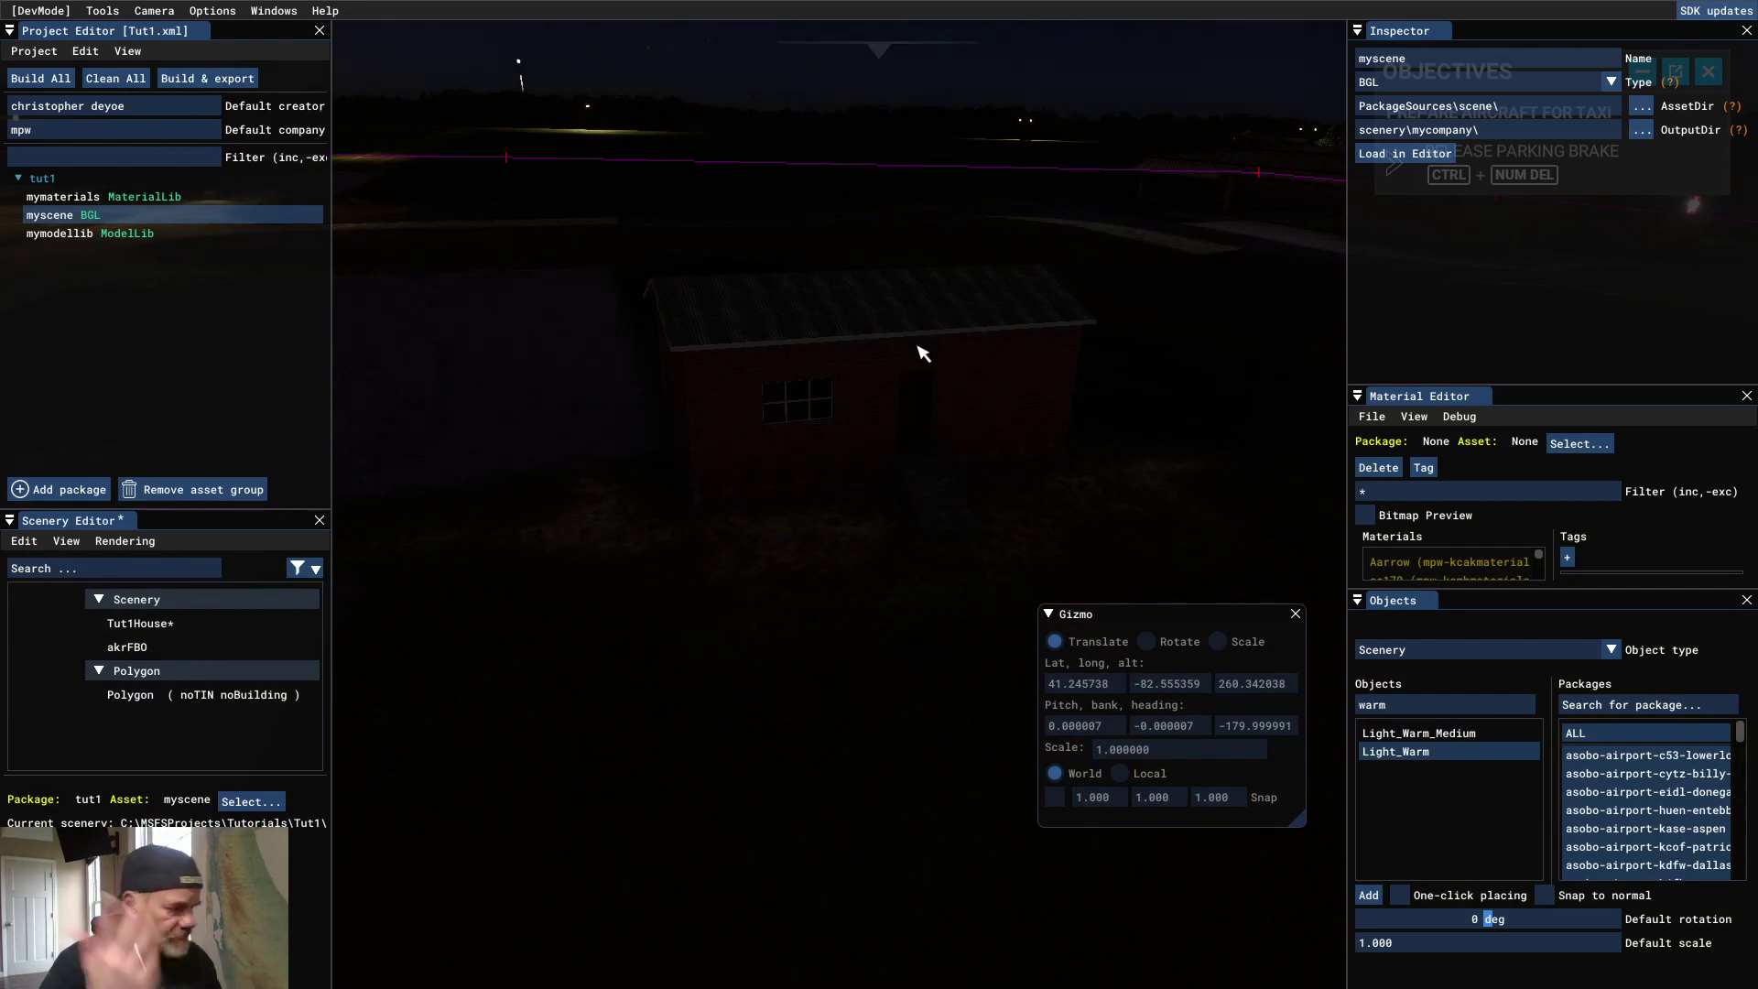
pyautogui.click(1420, 735)
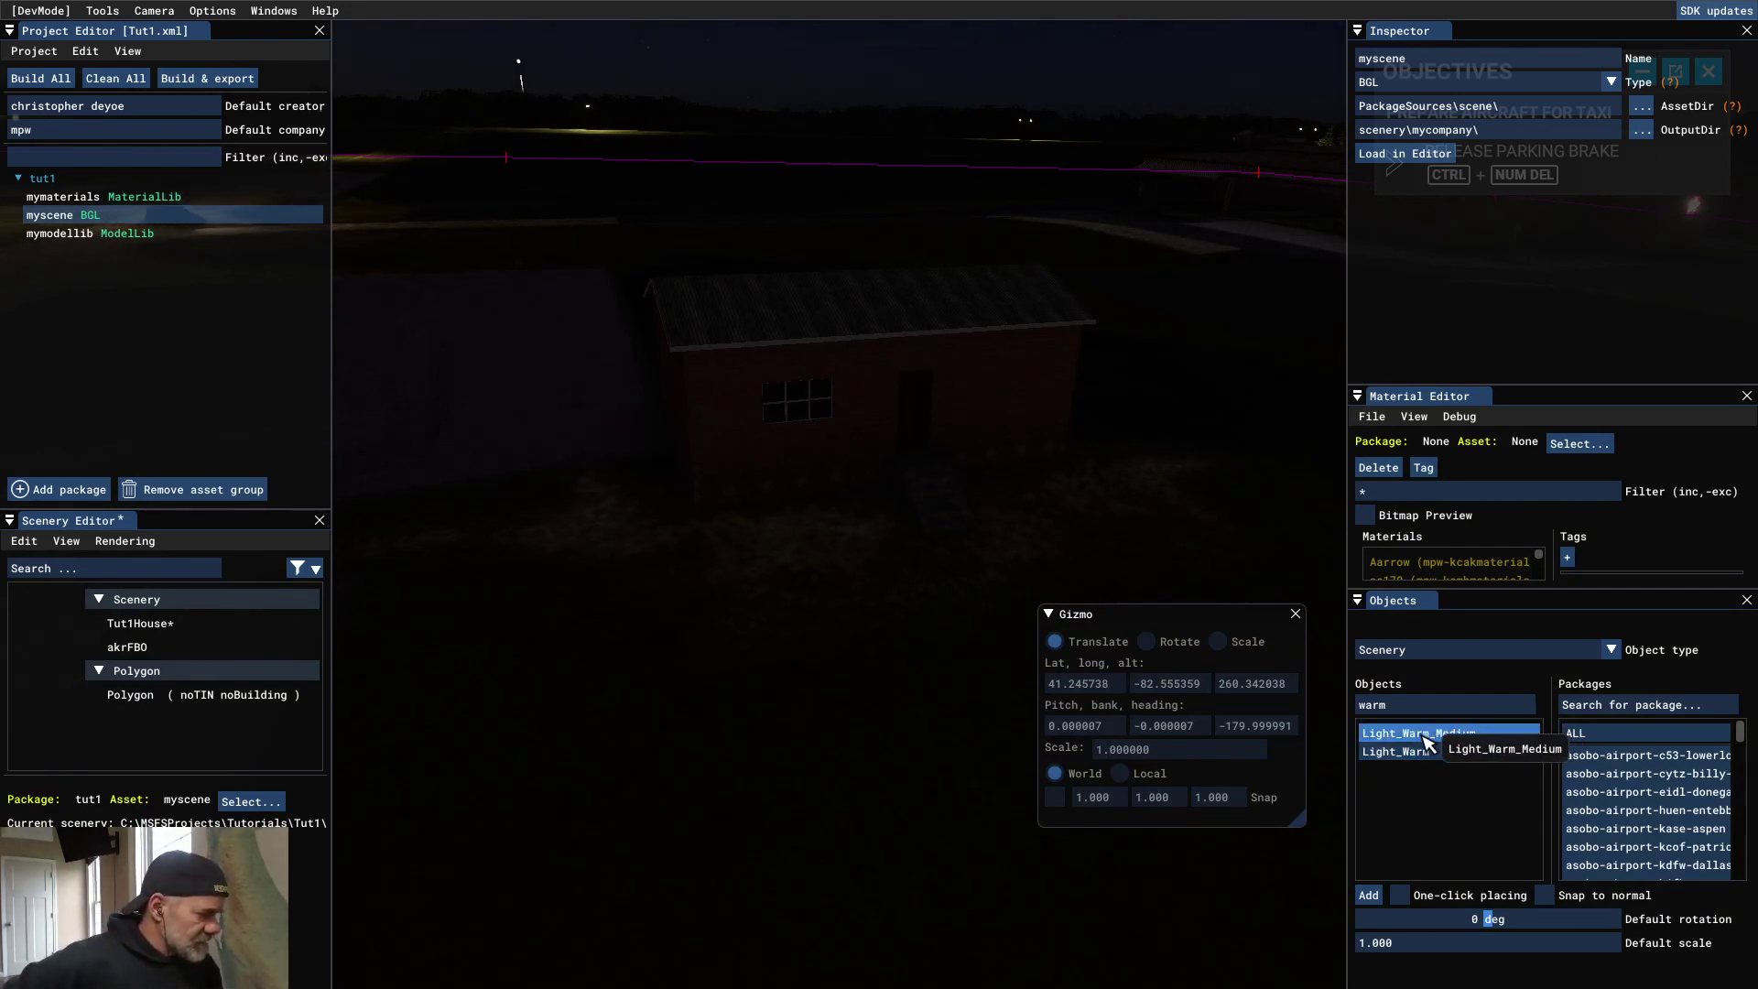
pyautogui.click(1369, 897)
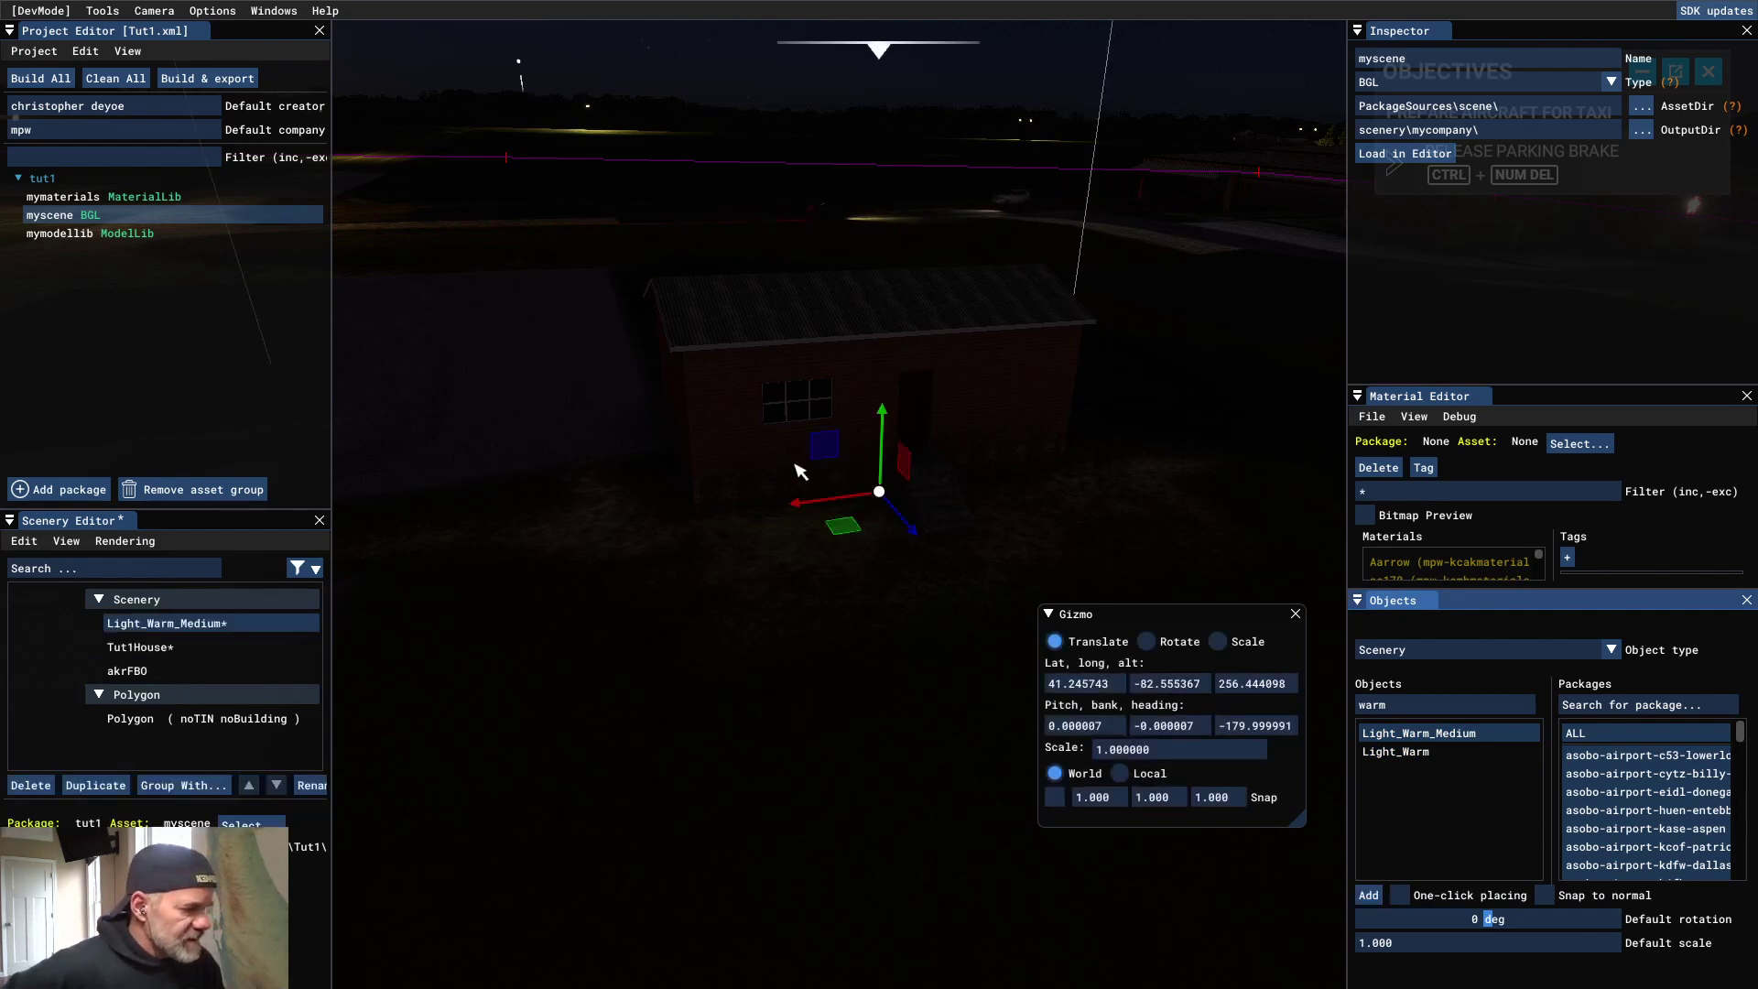
# Step: Turn off Snap to ground in the Light_Warm_Medium object's properties and close them
pyautogui.rightClick(718, 622)
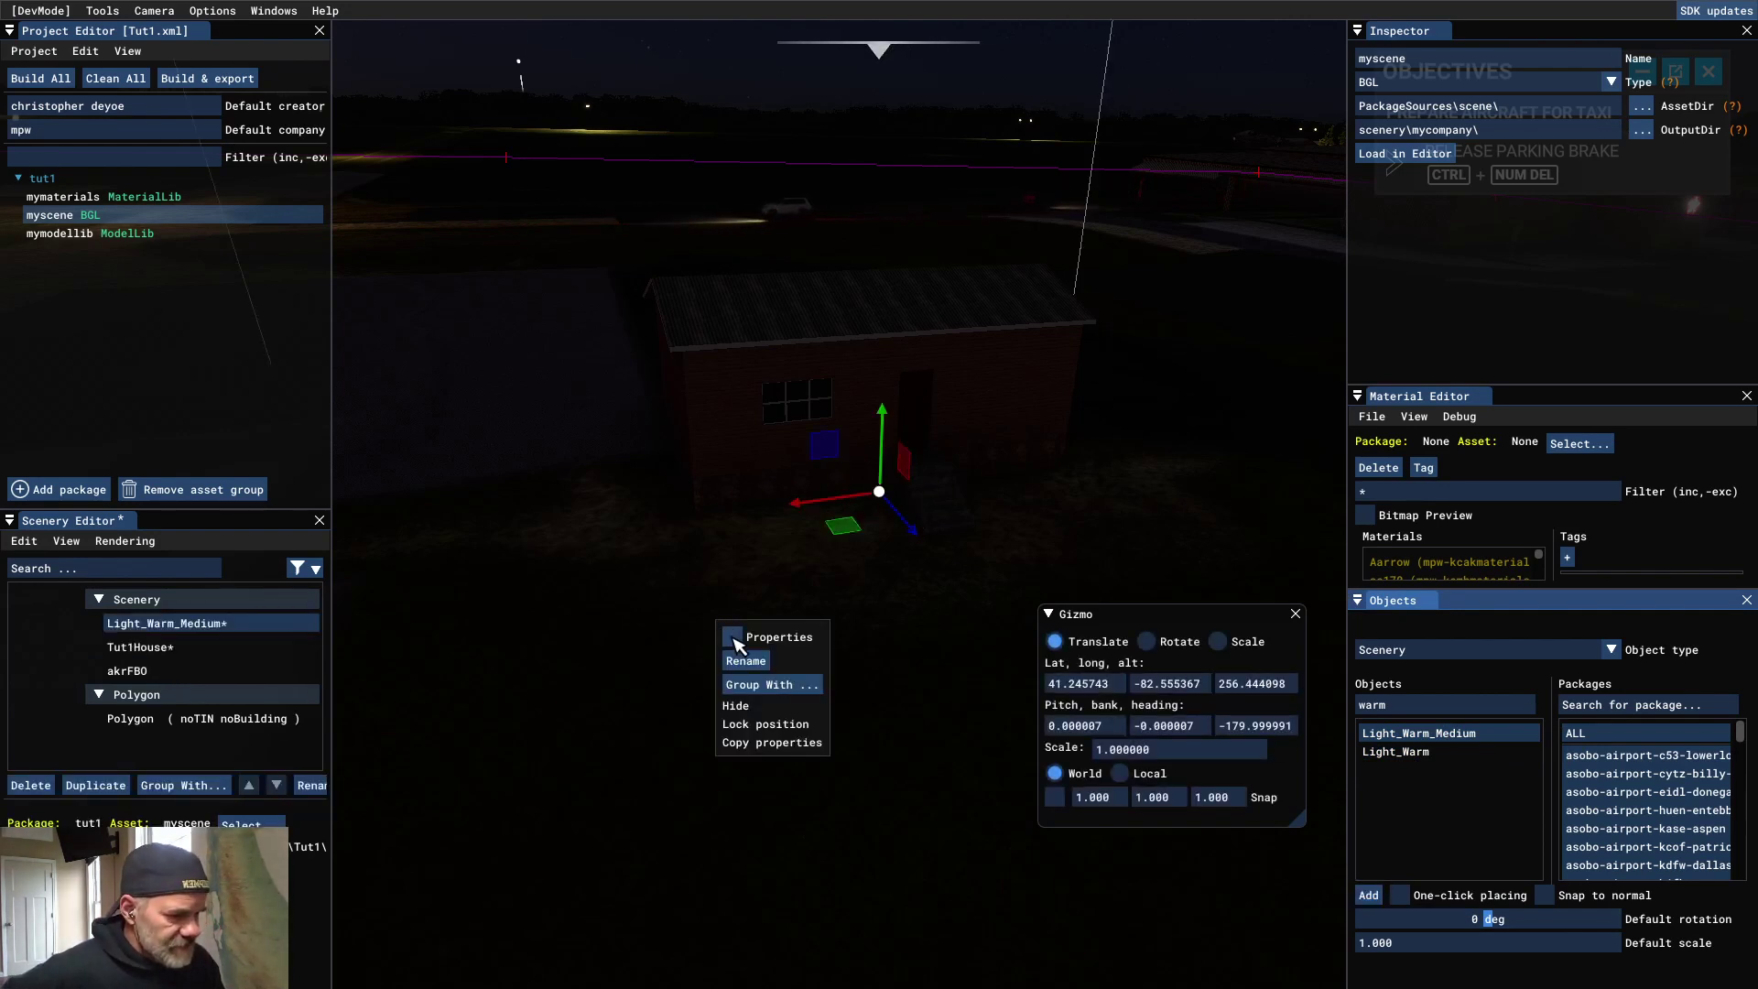
pyautogui.click(743, 638)
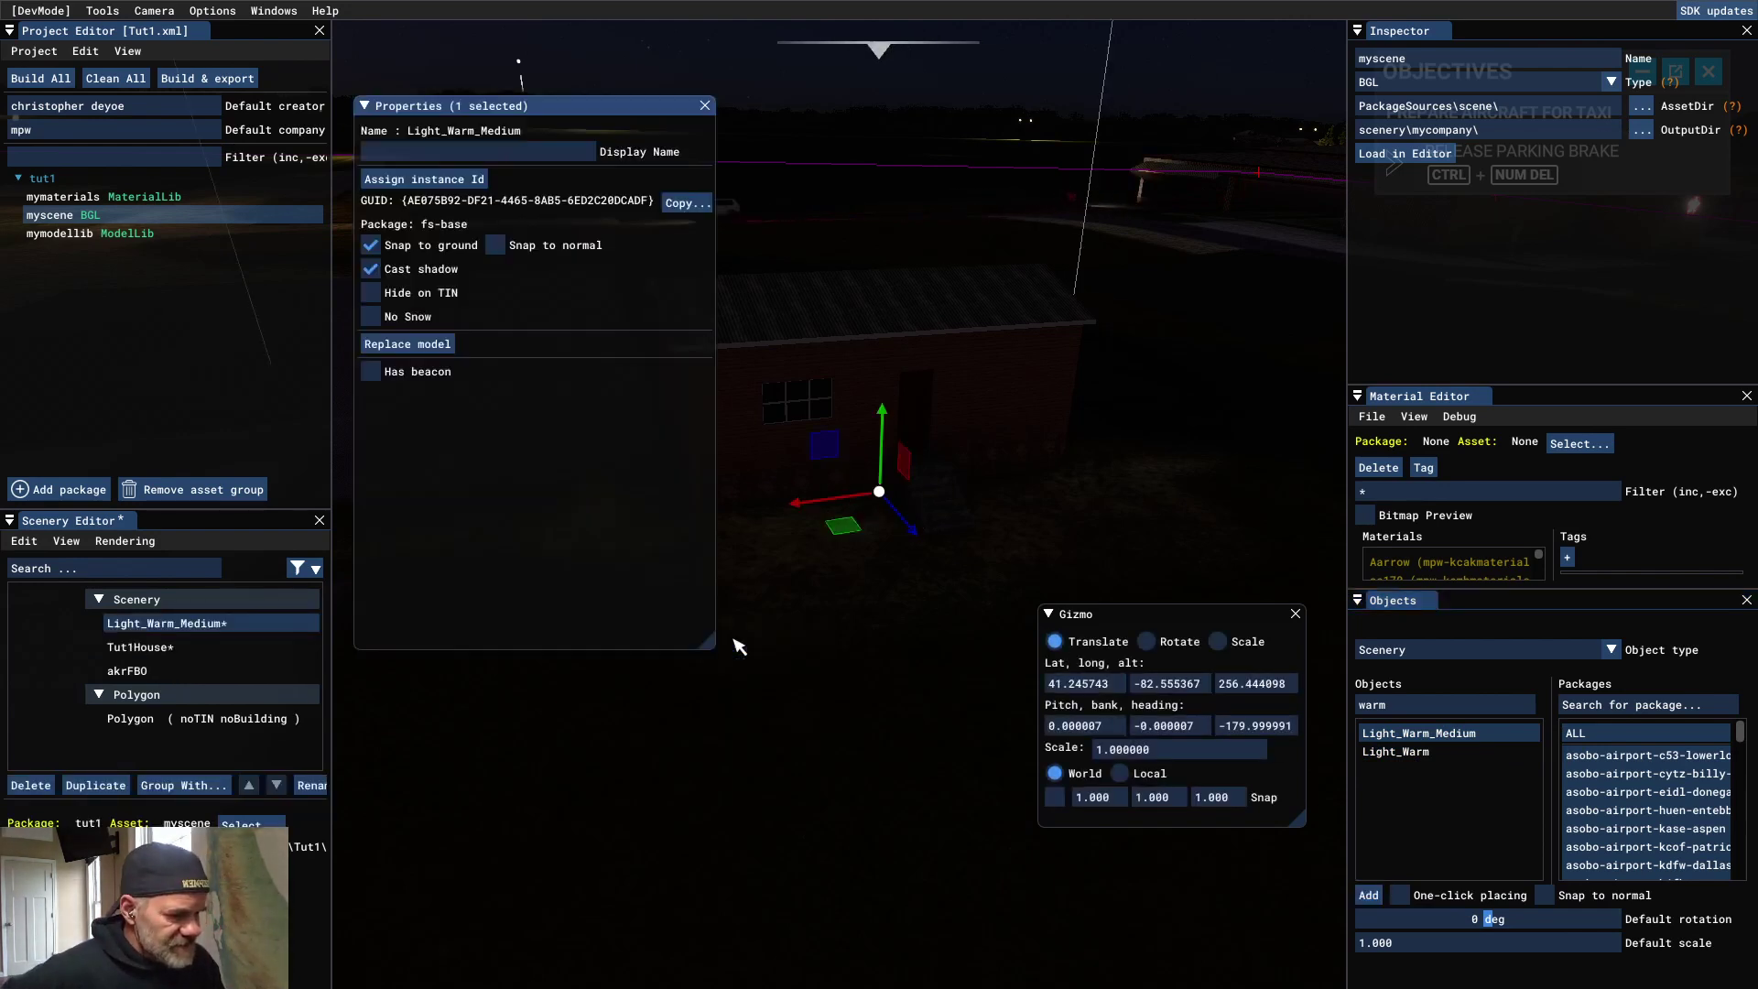
pyautogui.click(376, 249)
pyautogui.click(704, 105)
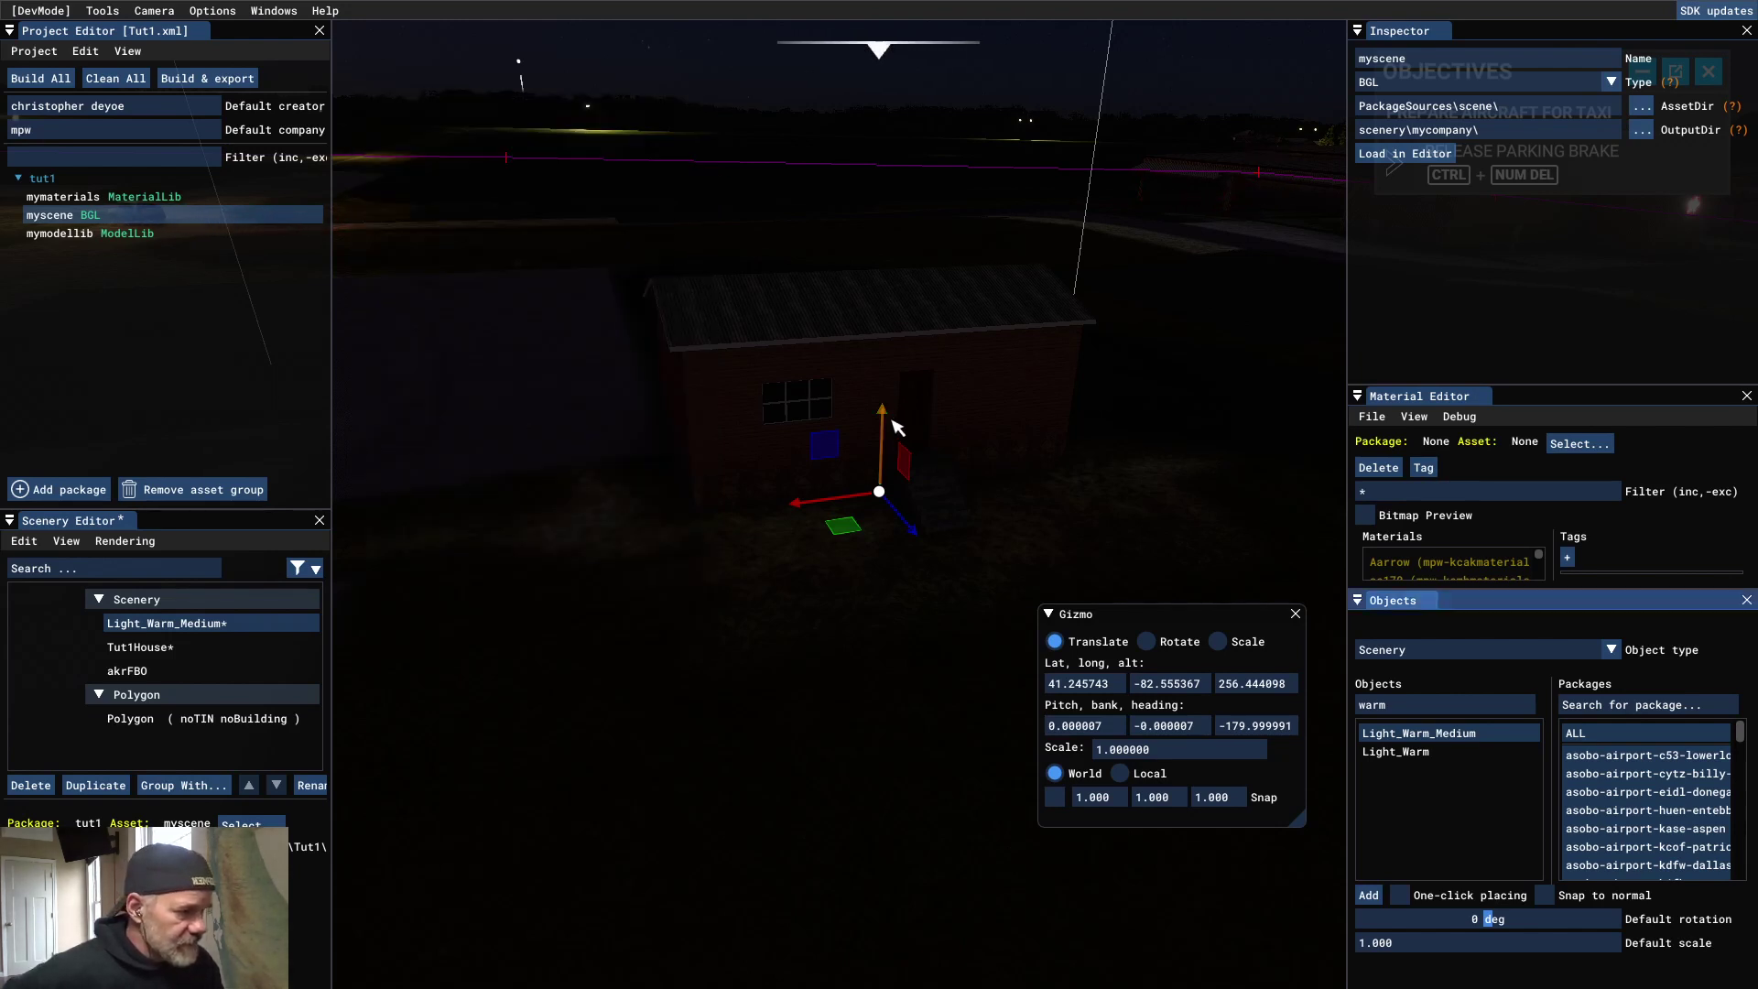
# Step: Raise the Light_Warm_Medium object to an altitude of about 260.43 and position it above the house's front door
pyautogui.moveTo(883, 423); pyautogui.dragTo(888, 359)
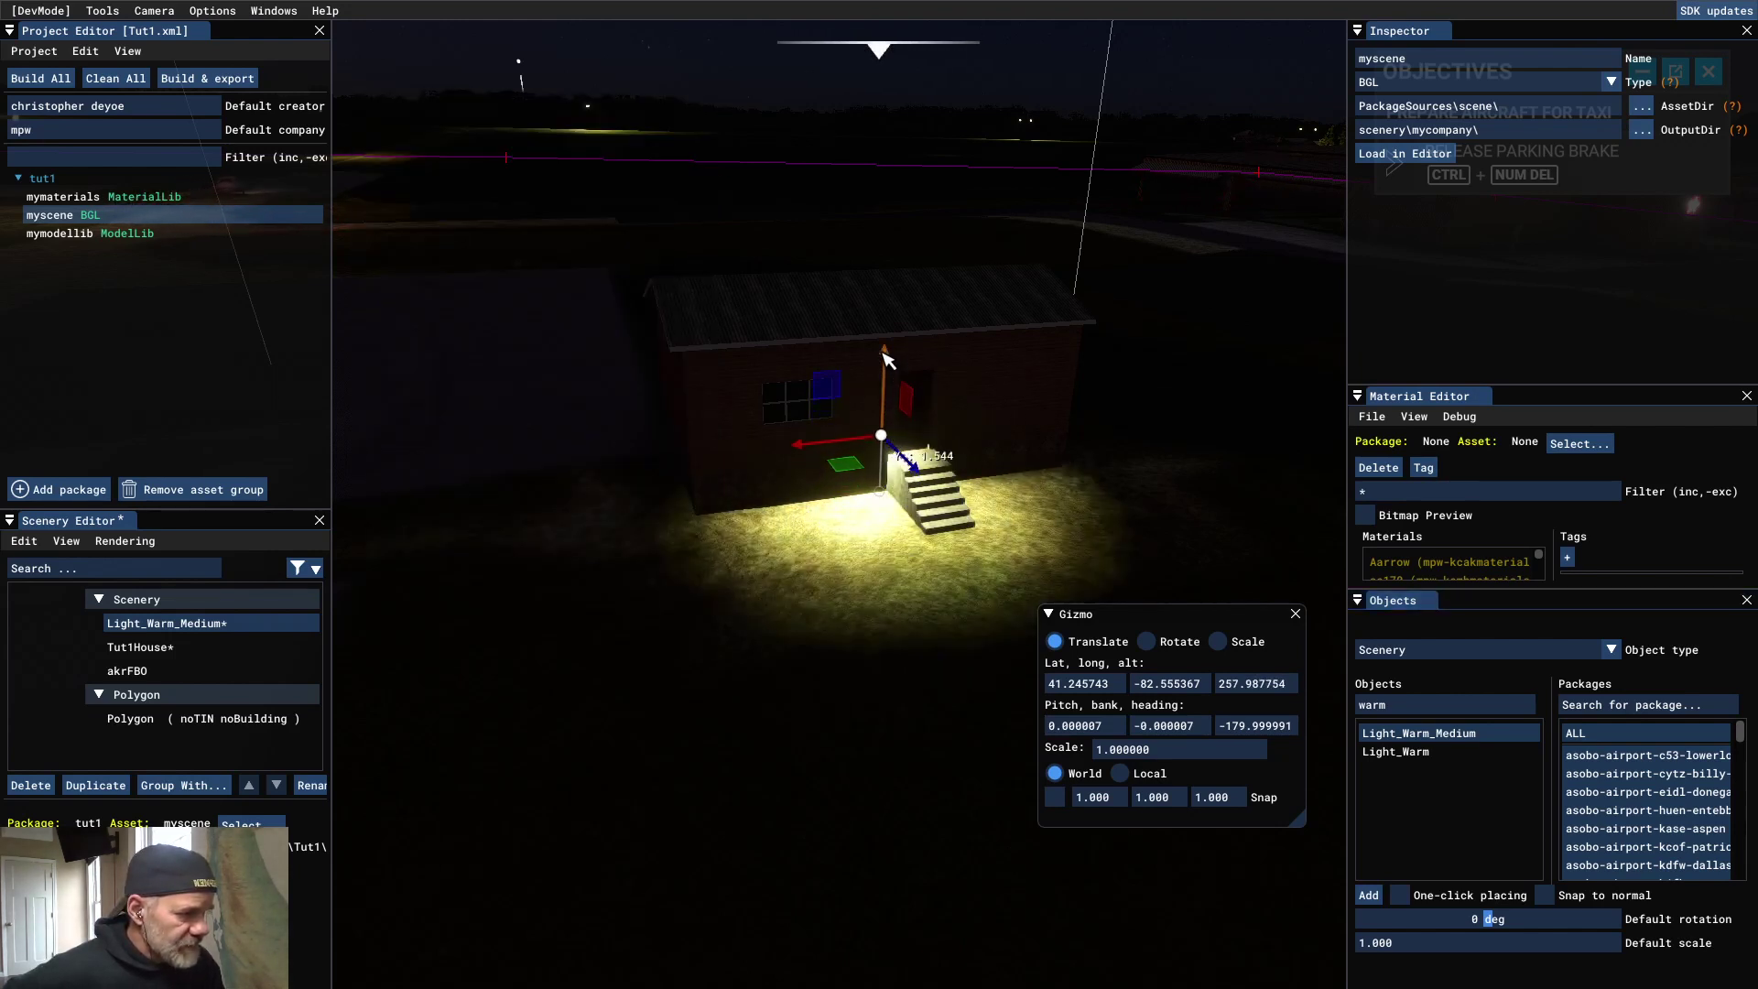
pyautogui.moveTo(926, 475); pyautogui.dragTo(930, 433)
pyautogui.moveTo(897, 366); pyautogui.dragTo(898, 260)
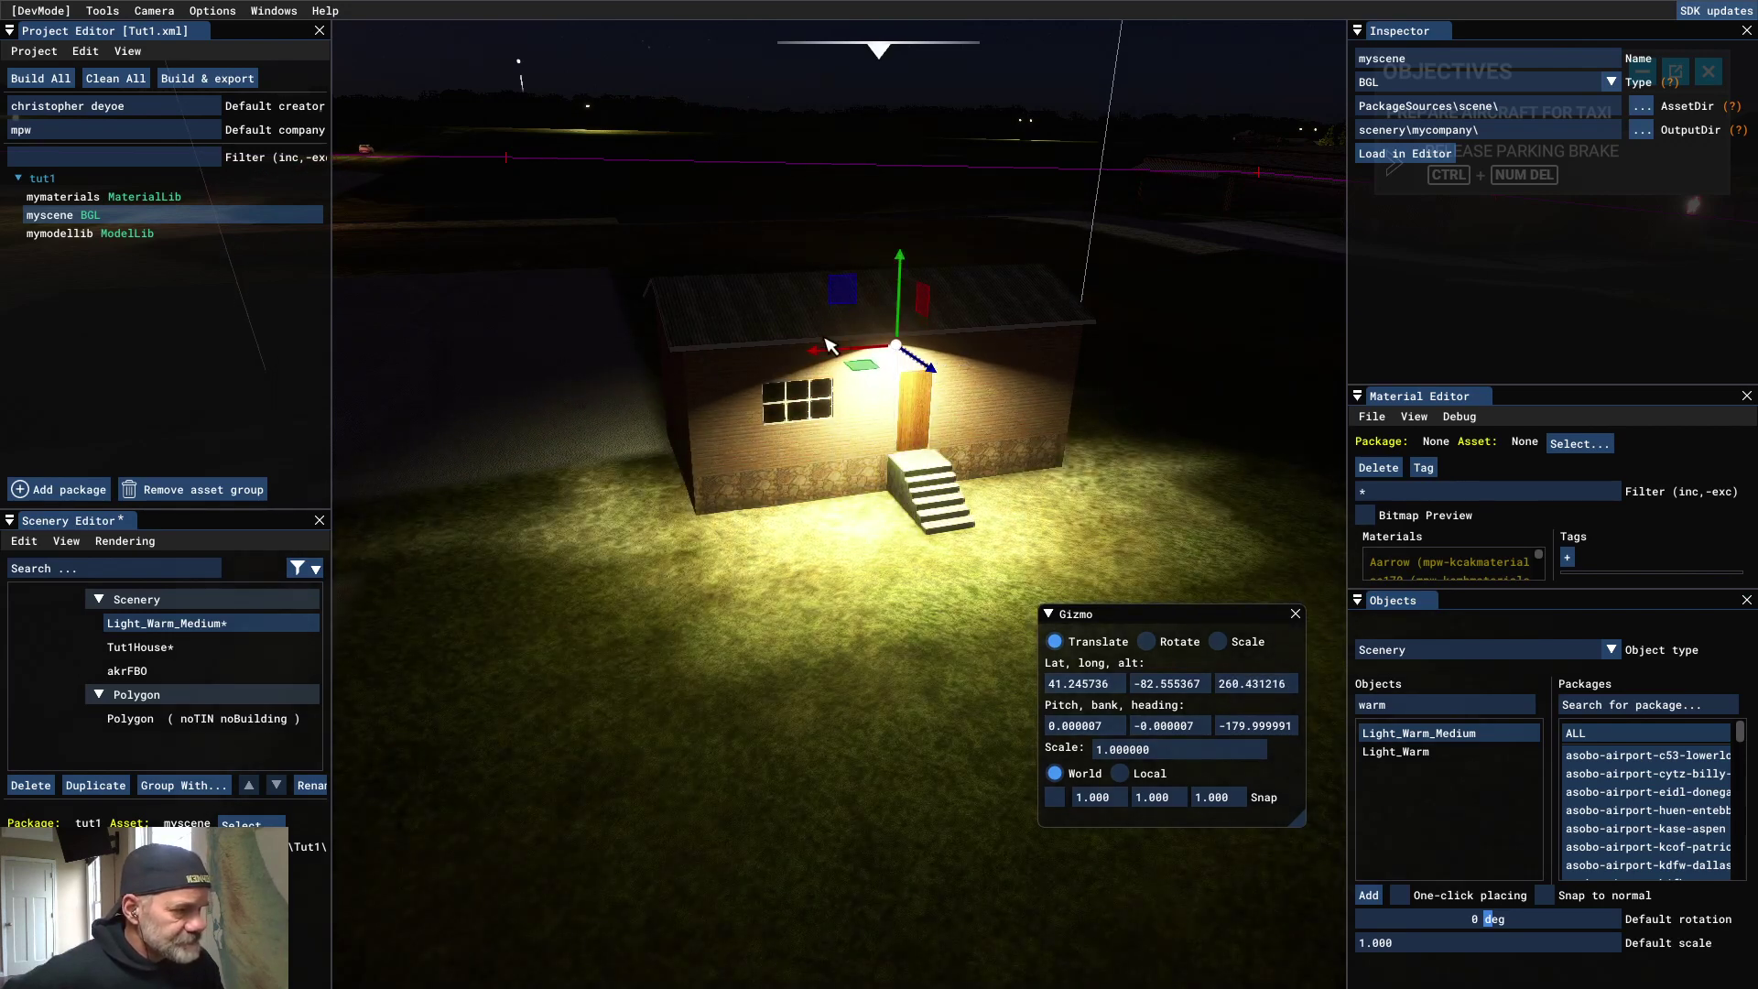
pyautogui.moveTo(821, 359); pyautogui.dragTo(845, 359)
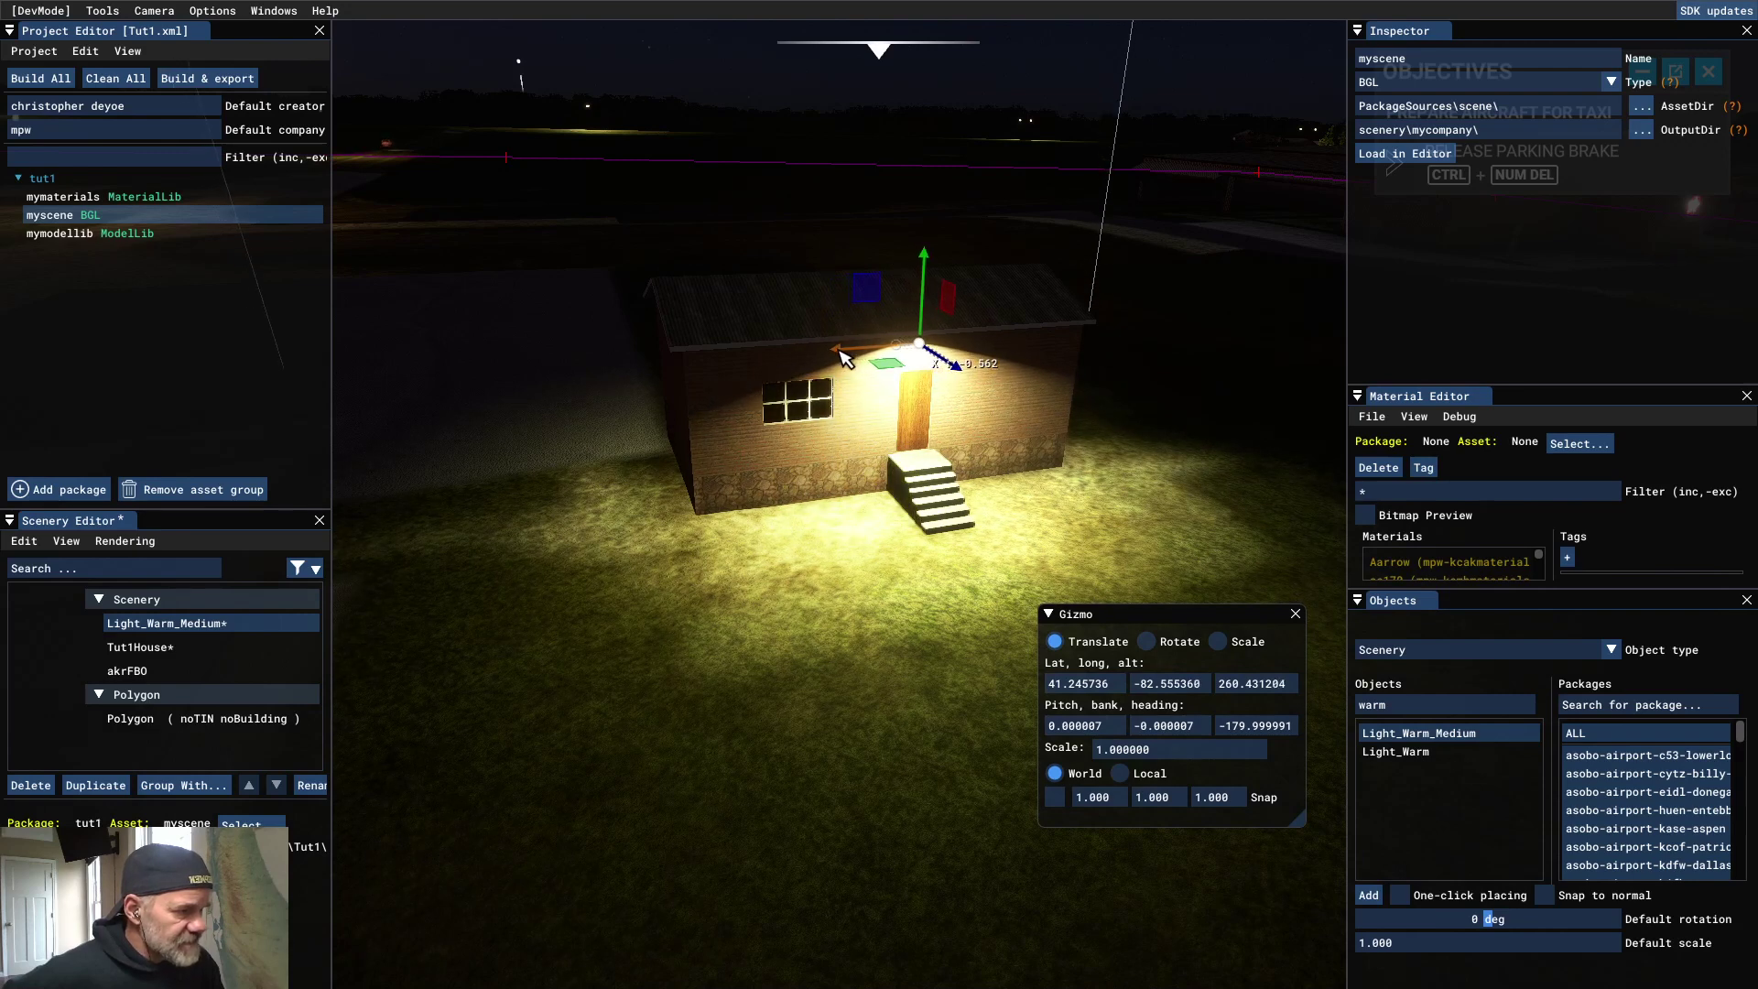
# Step: Add a Light_Warm object at the large nearby building with the two lit exterior lamps
pyautogui.scroll(-5, 827, 533)
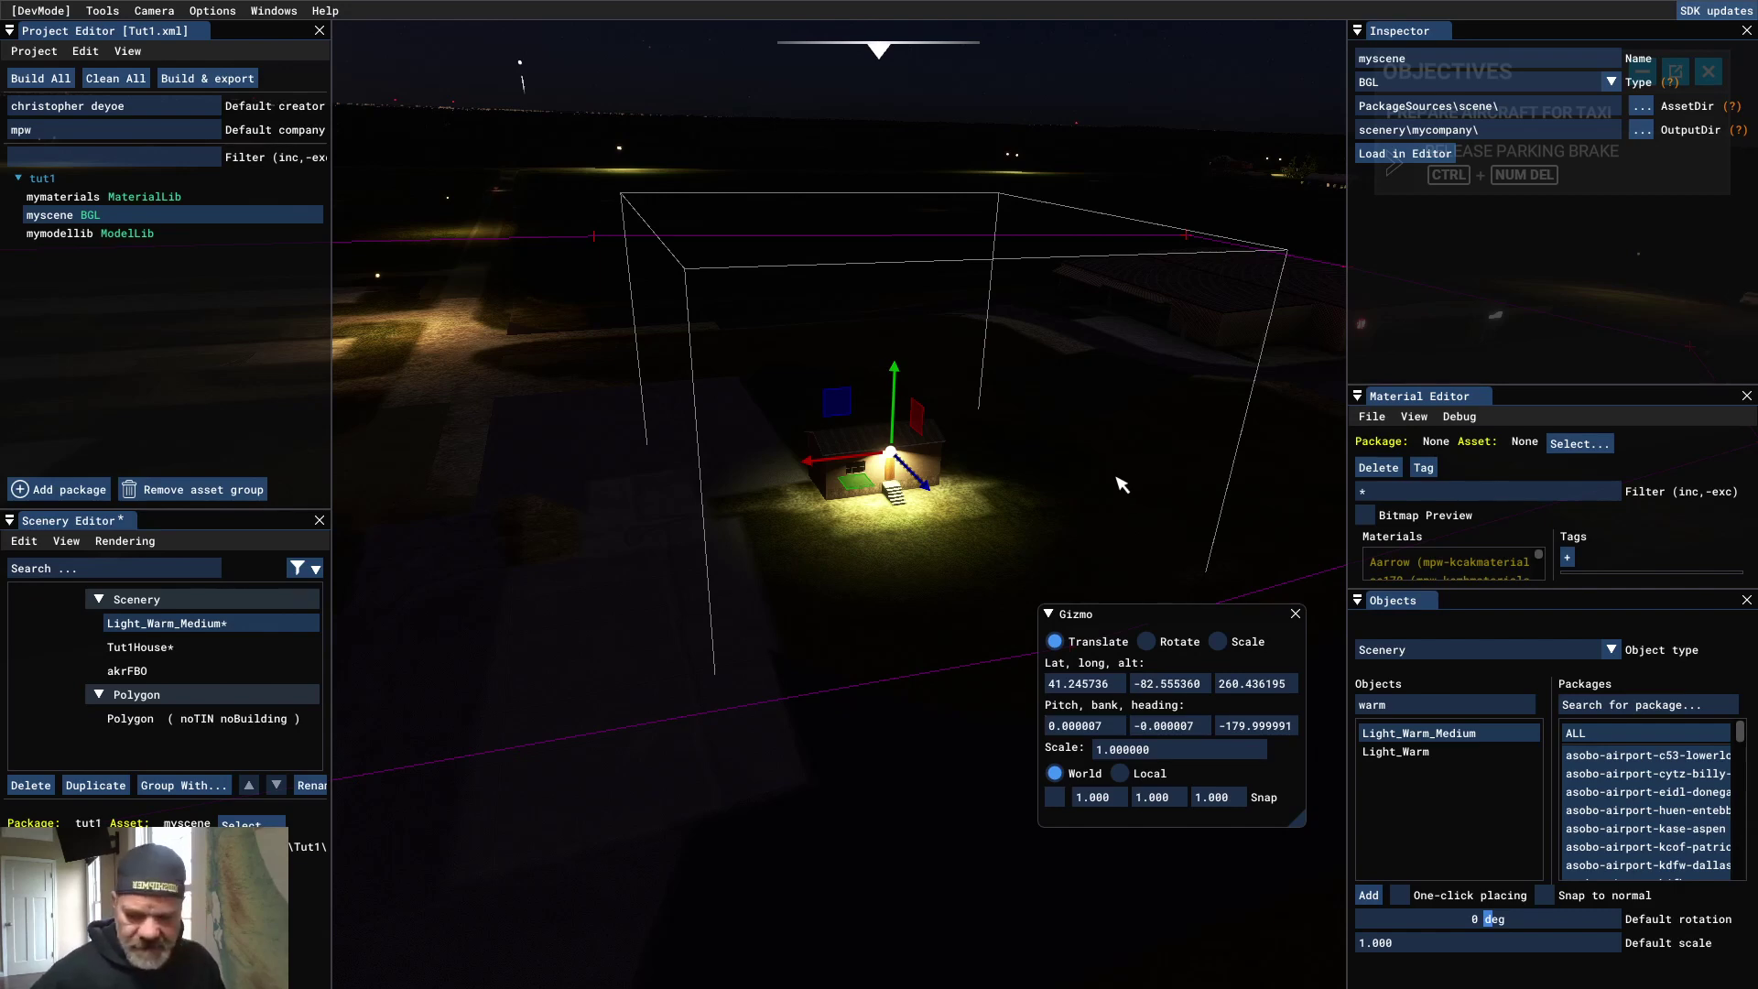
pyautogui.moveTo(1132, 443); pyautogui.dragTo(909, 628, button='middle')
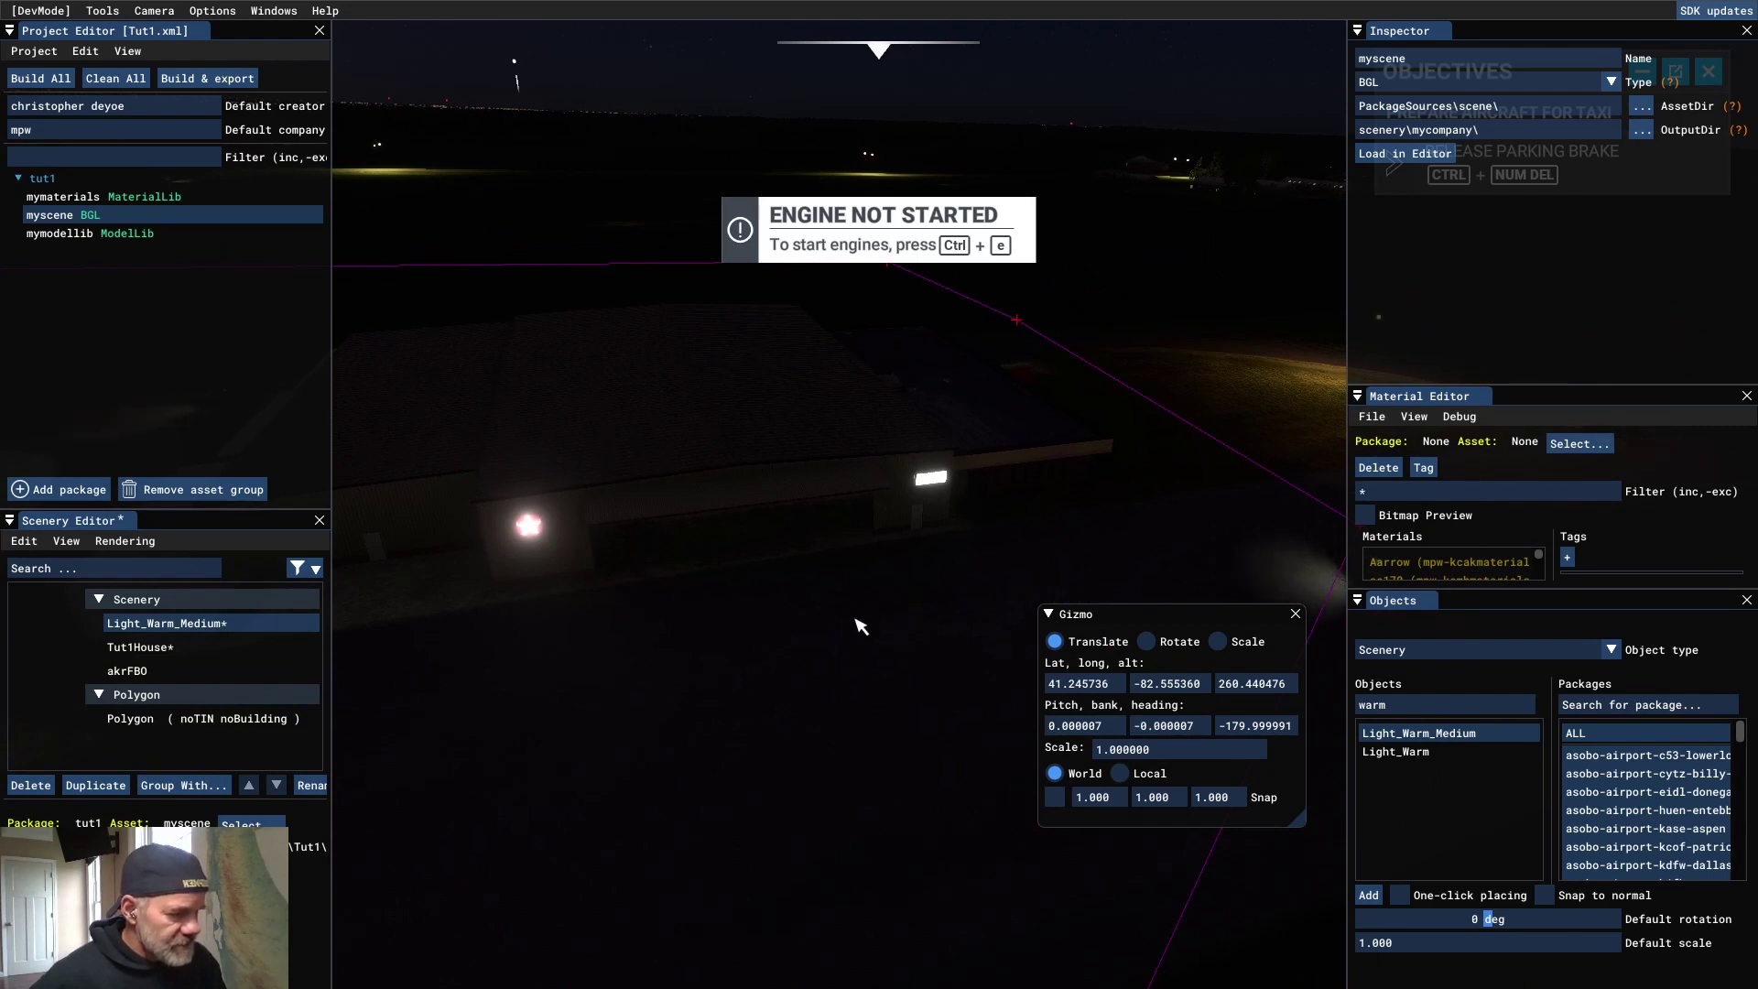
pyautogui.moveTo(877, 639); pyautogui.dragTo(896, 671, button='middle')
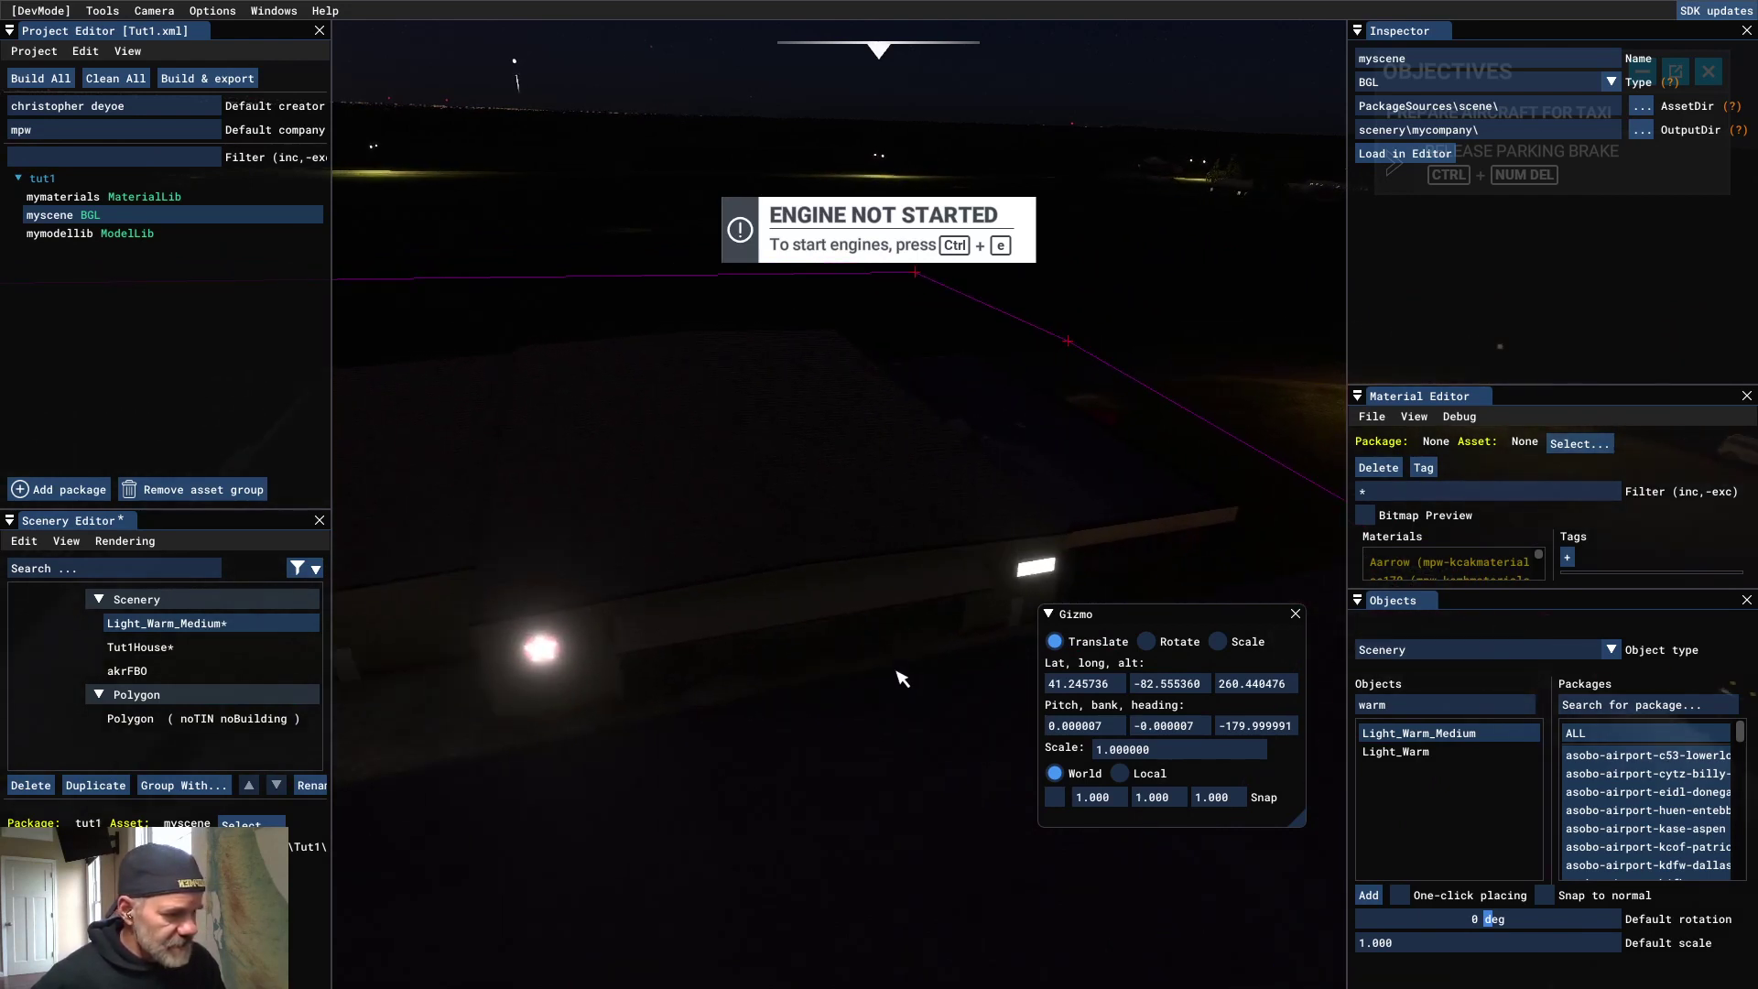
pyautogui.moveTo(879, 721); pyautogui.dragTo(842, 701, button='right')
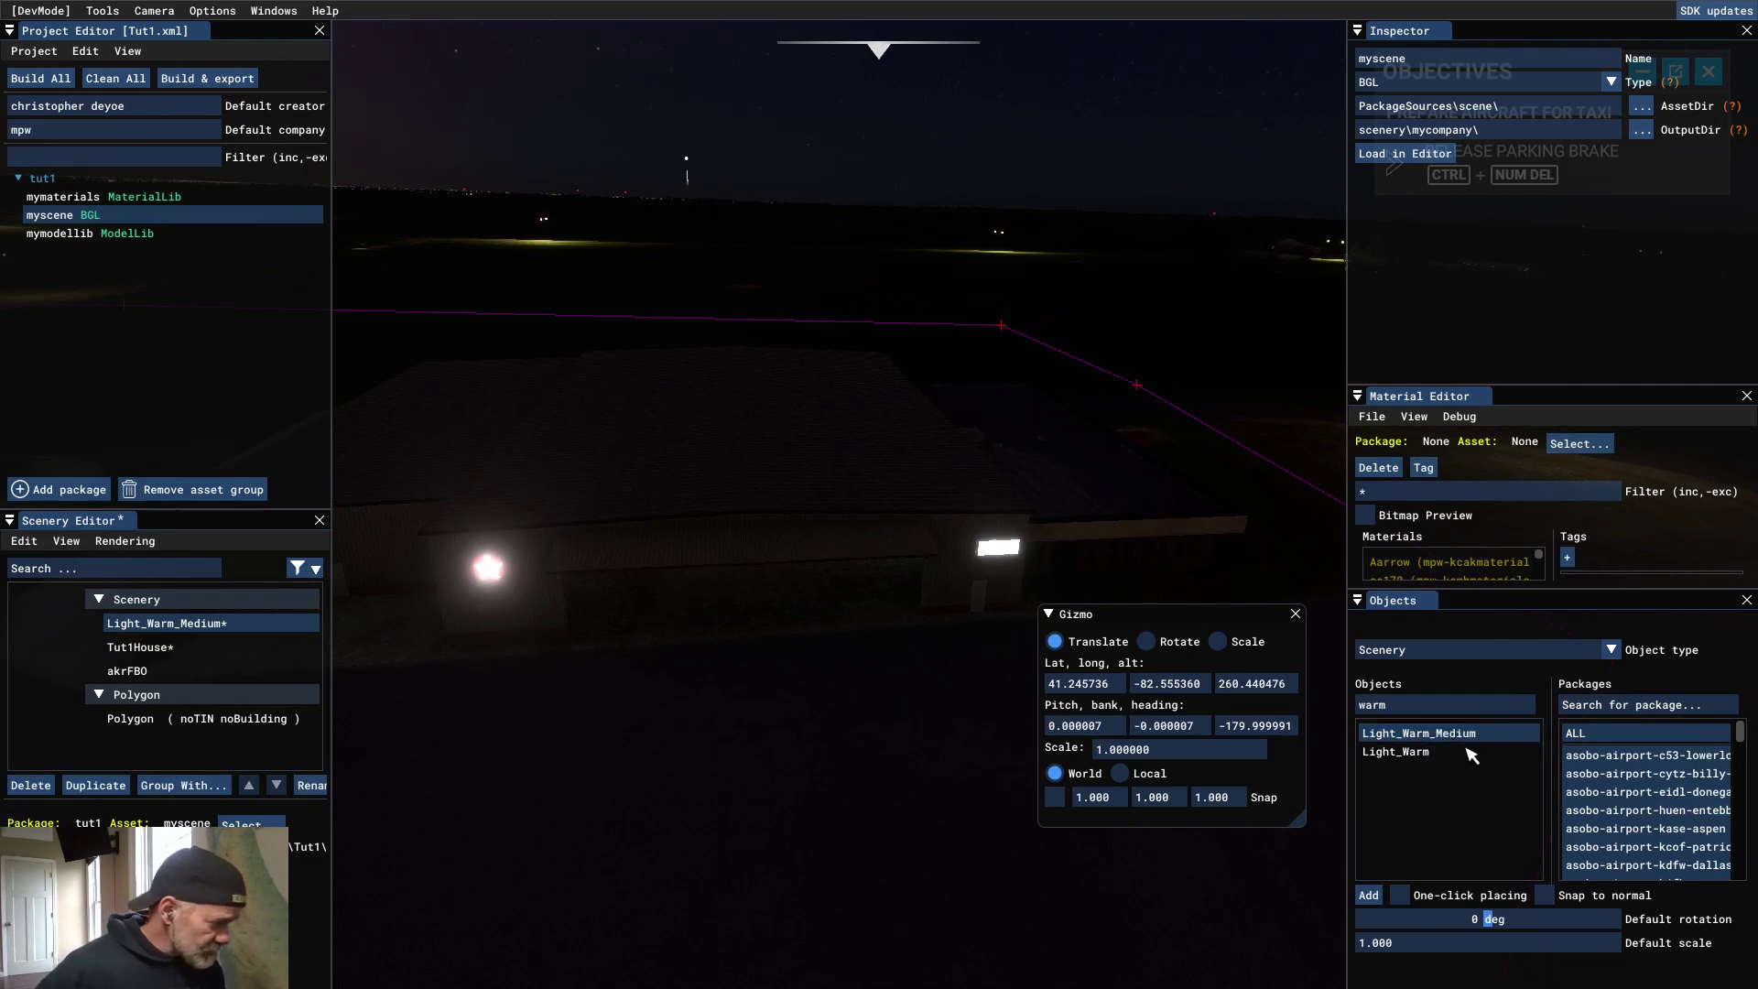
pyautogui.click(1418, 753)
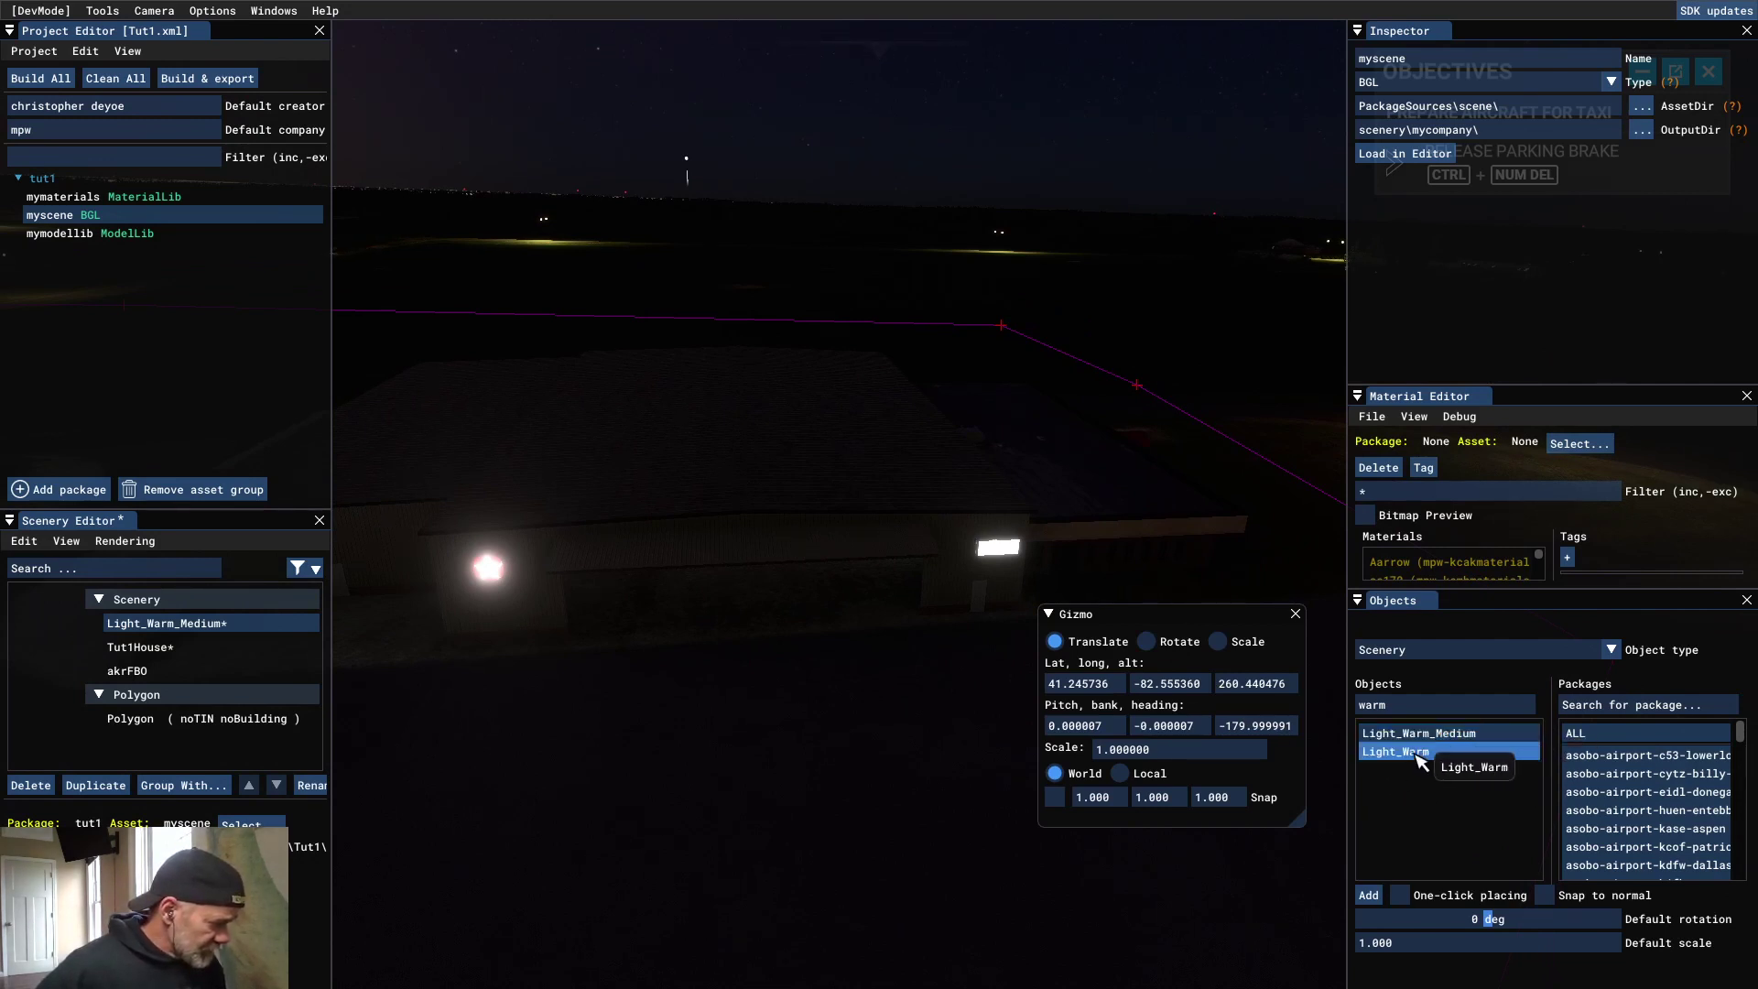
pyautogui.click(1369, 896)
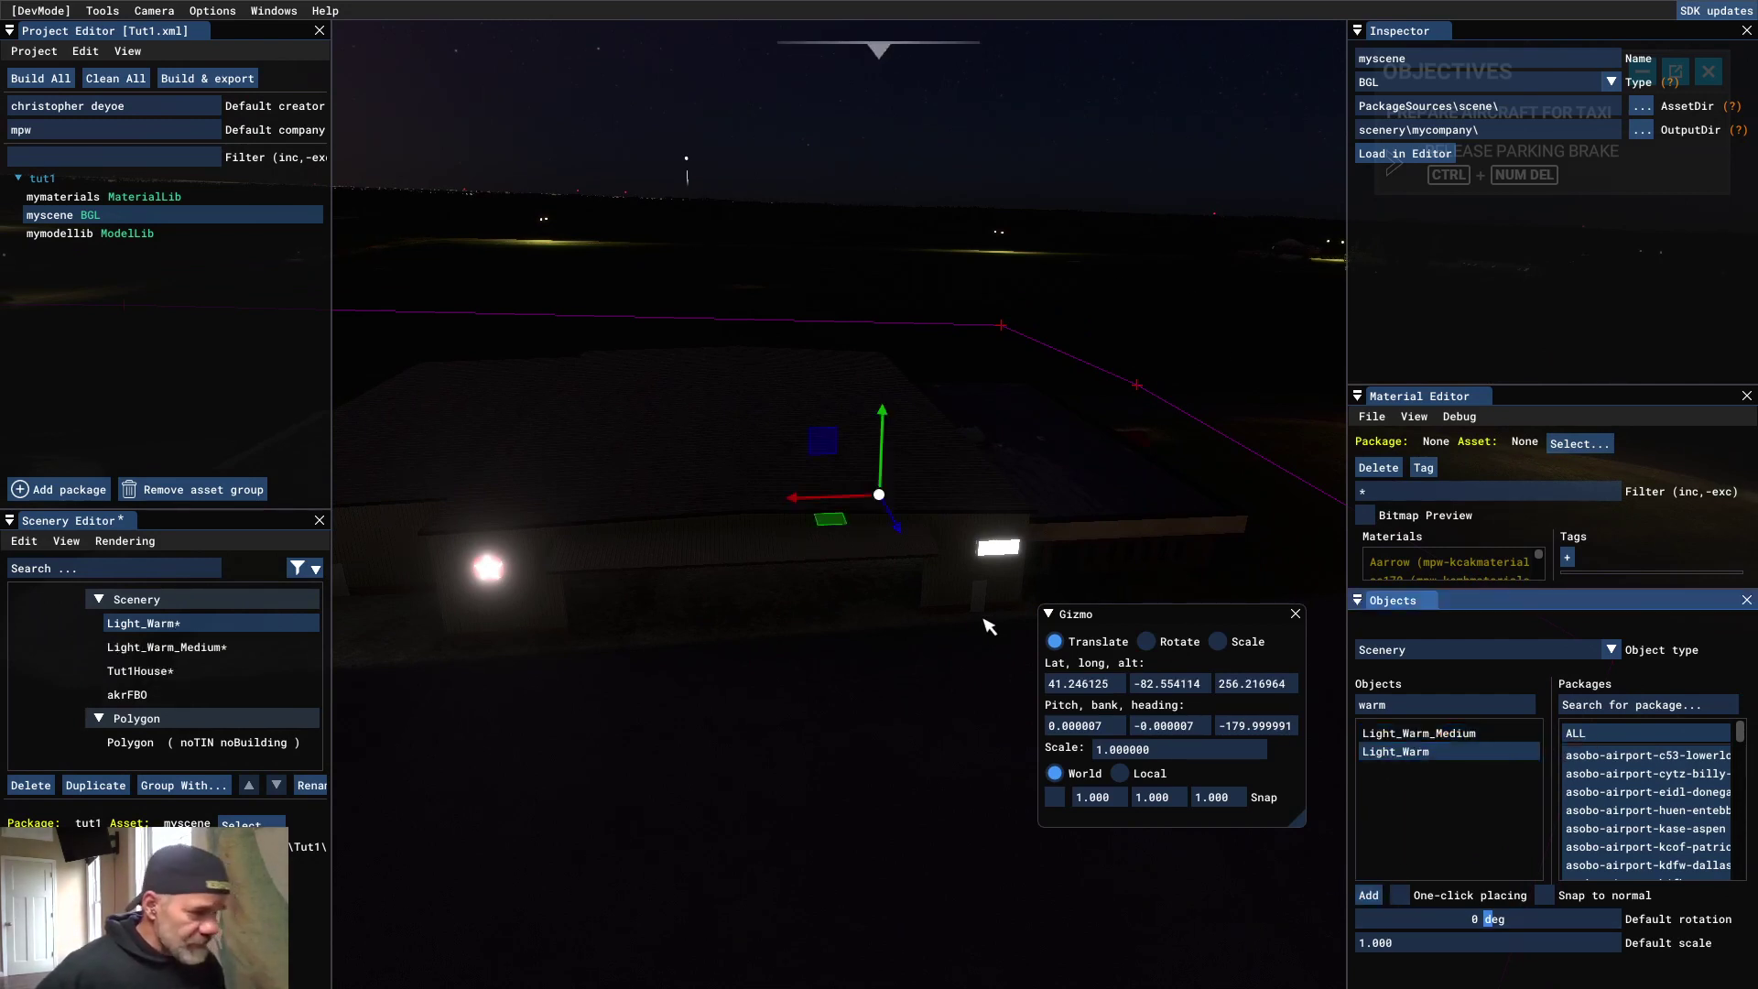
# Step: Turn off Snap to ground for the Light_Warm object at the large building and close its properties
pyautogui.rightClick(798, 483)
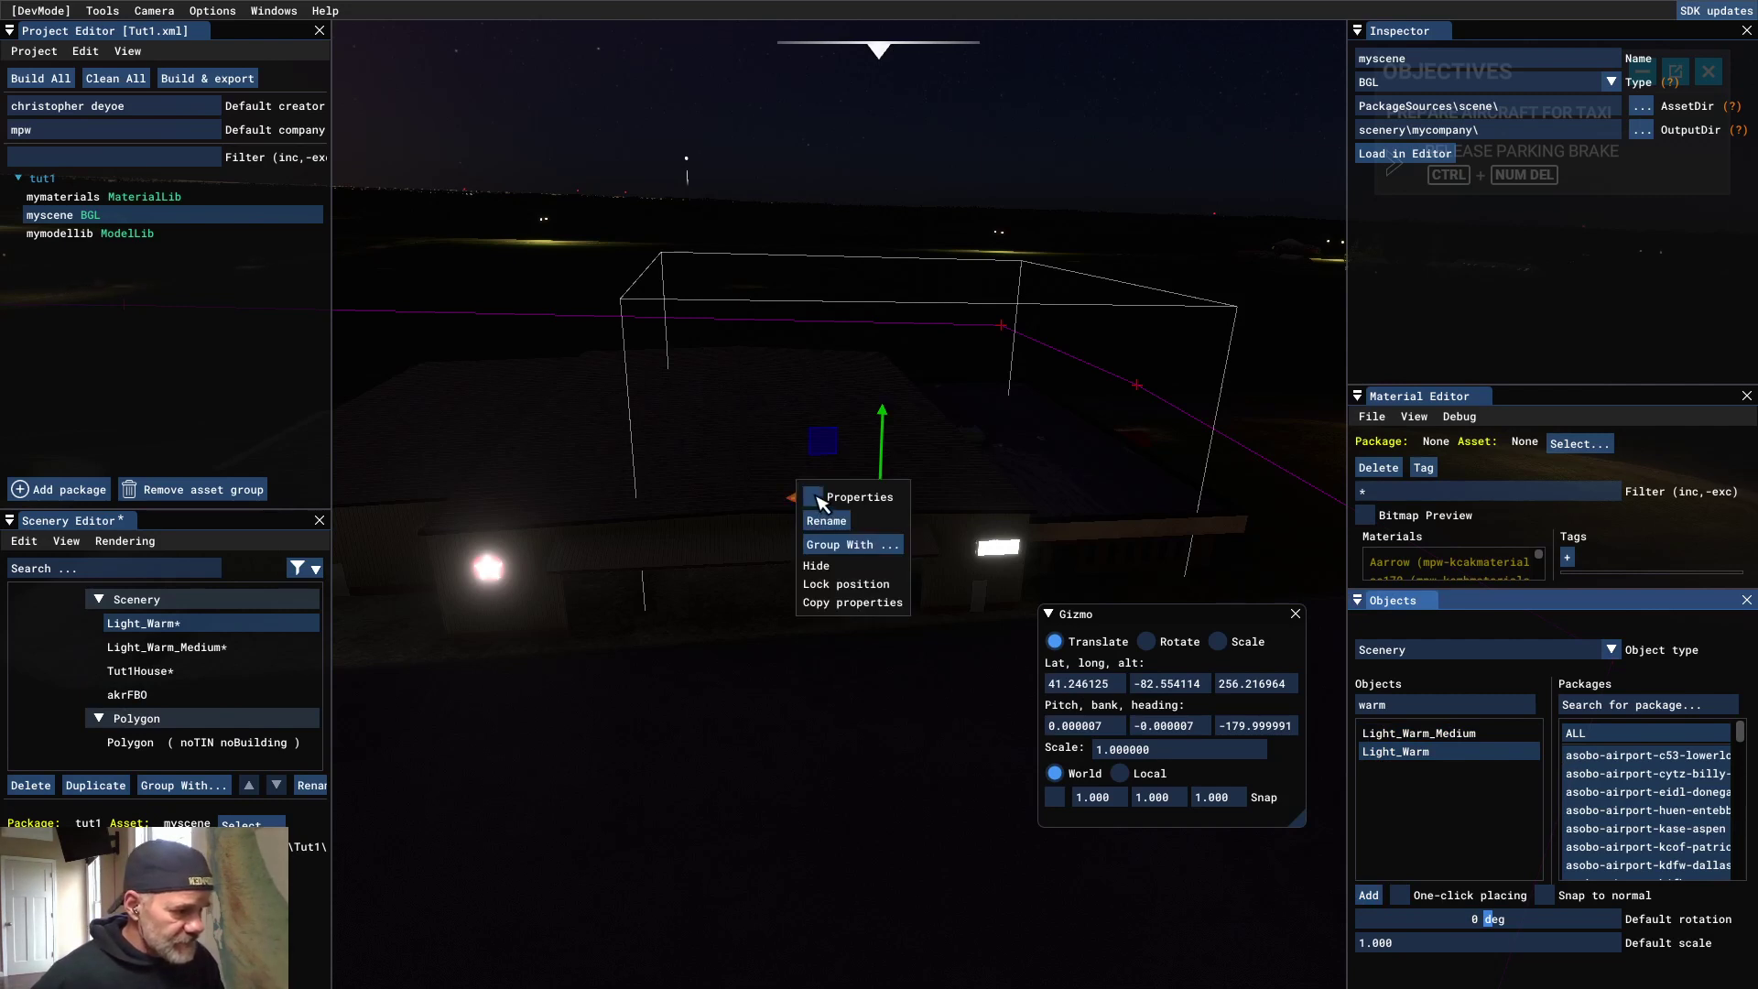
pyautogui.click(824, 498)
pyautogui.click(371, 244)
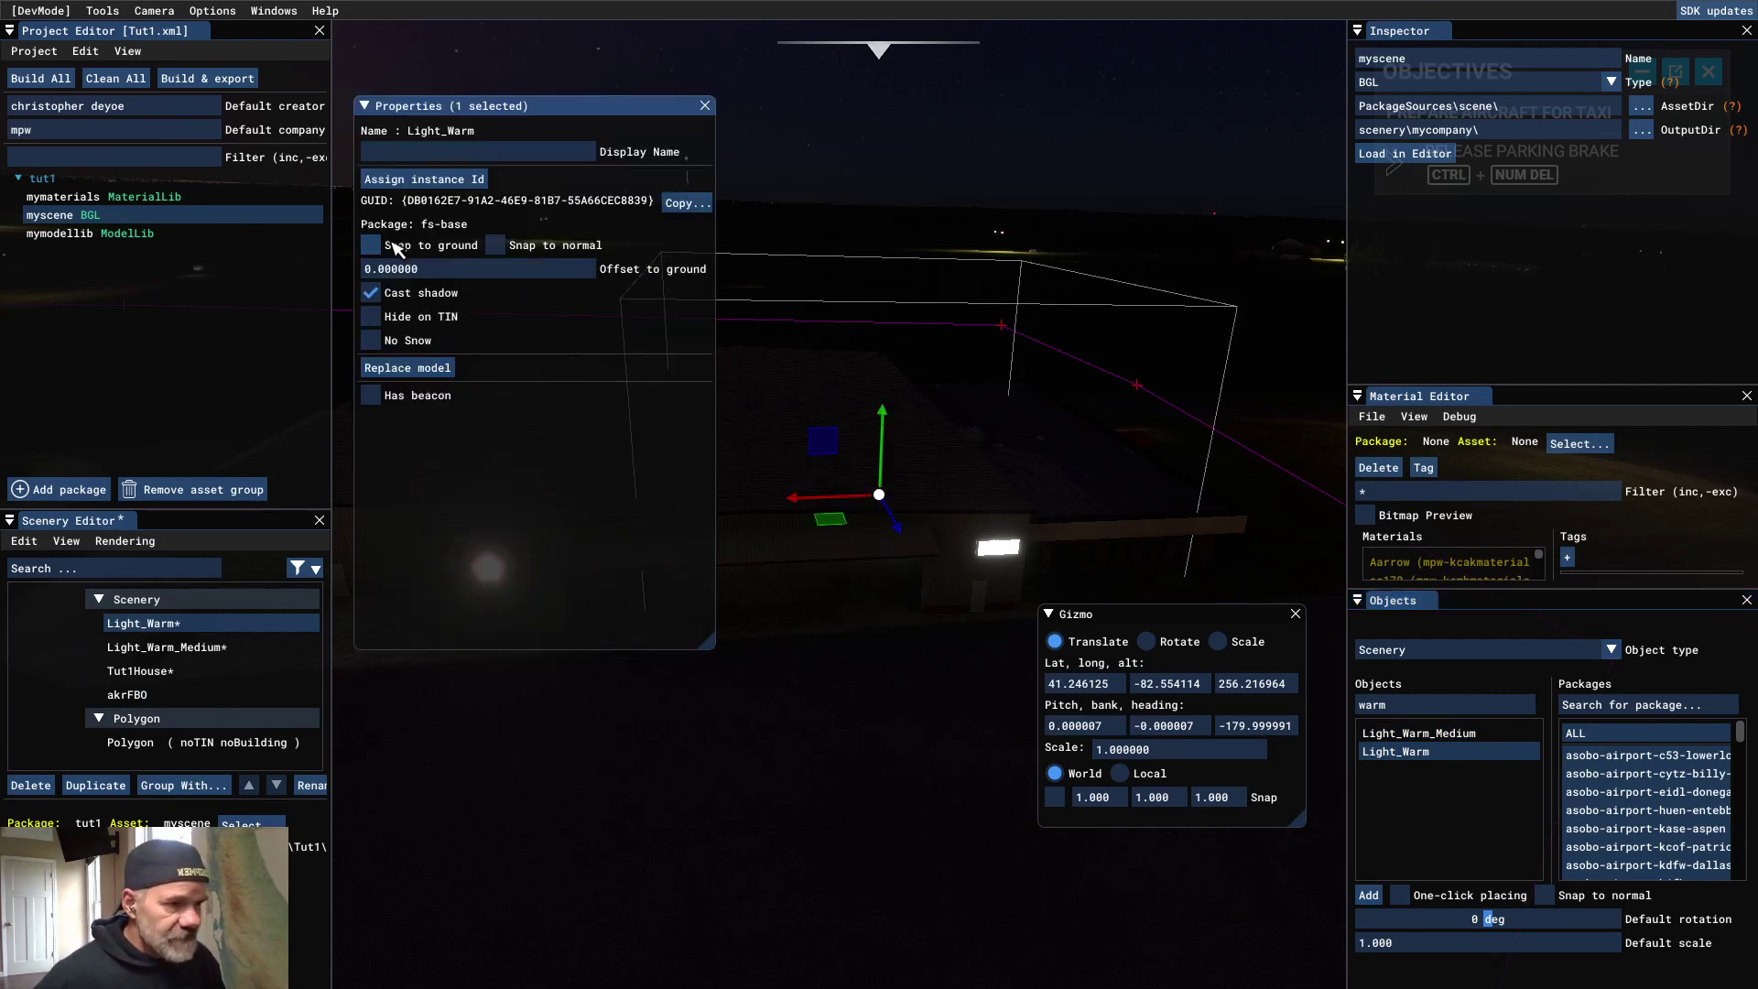
pyautogui.click(705, 106)
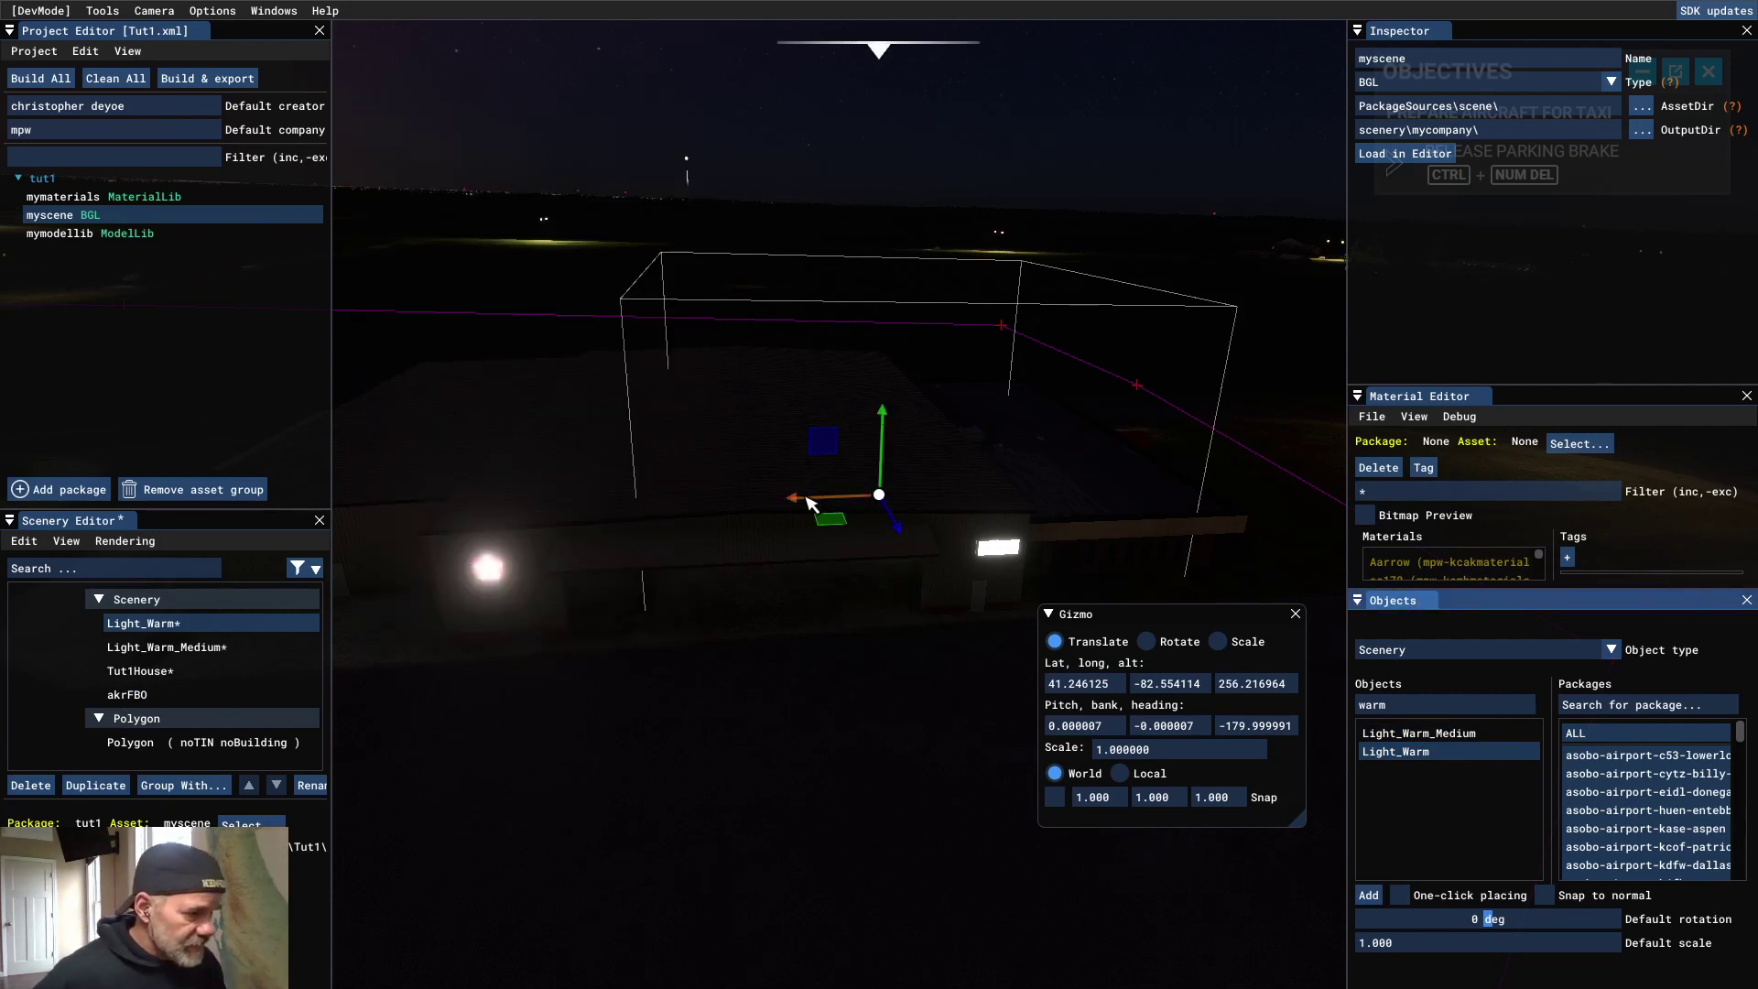
# Step: Move the large building's Light_Warm to about altitude 262.43, latitude 41.246015 and longitude -82.554356, near the front beside the round lamp
pyautogui.moveTo(886, 414); pyautogui.dragTo(571, 463)
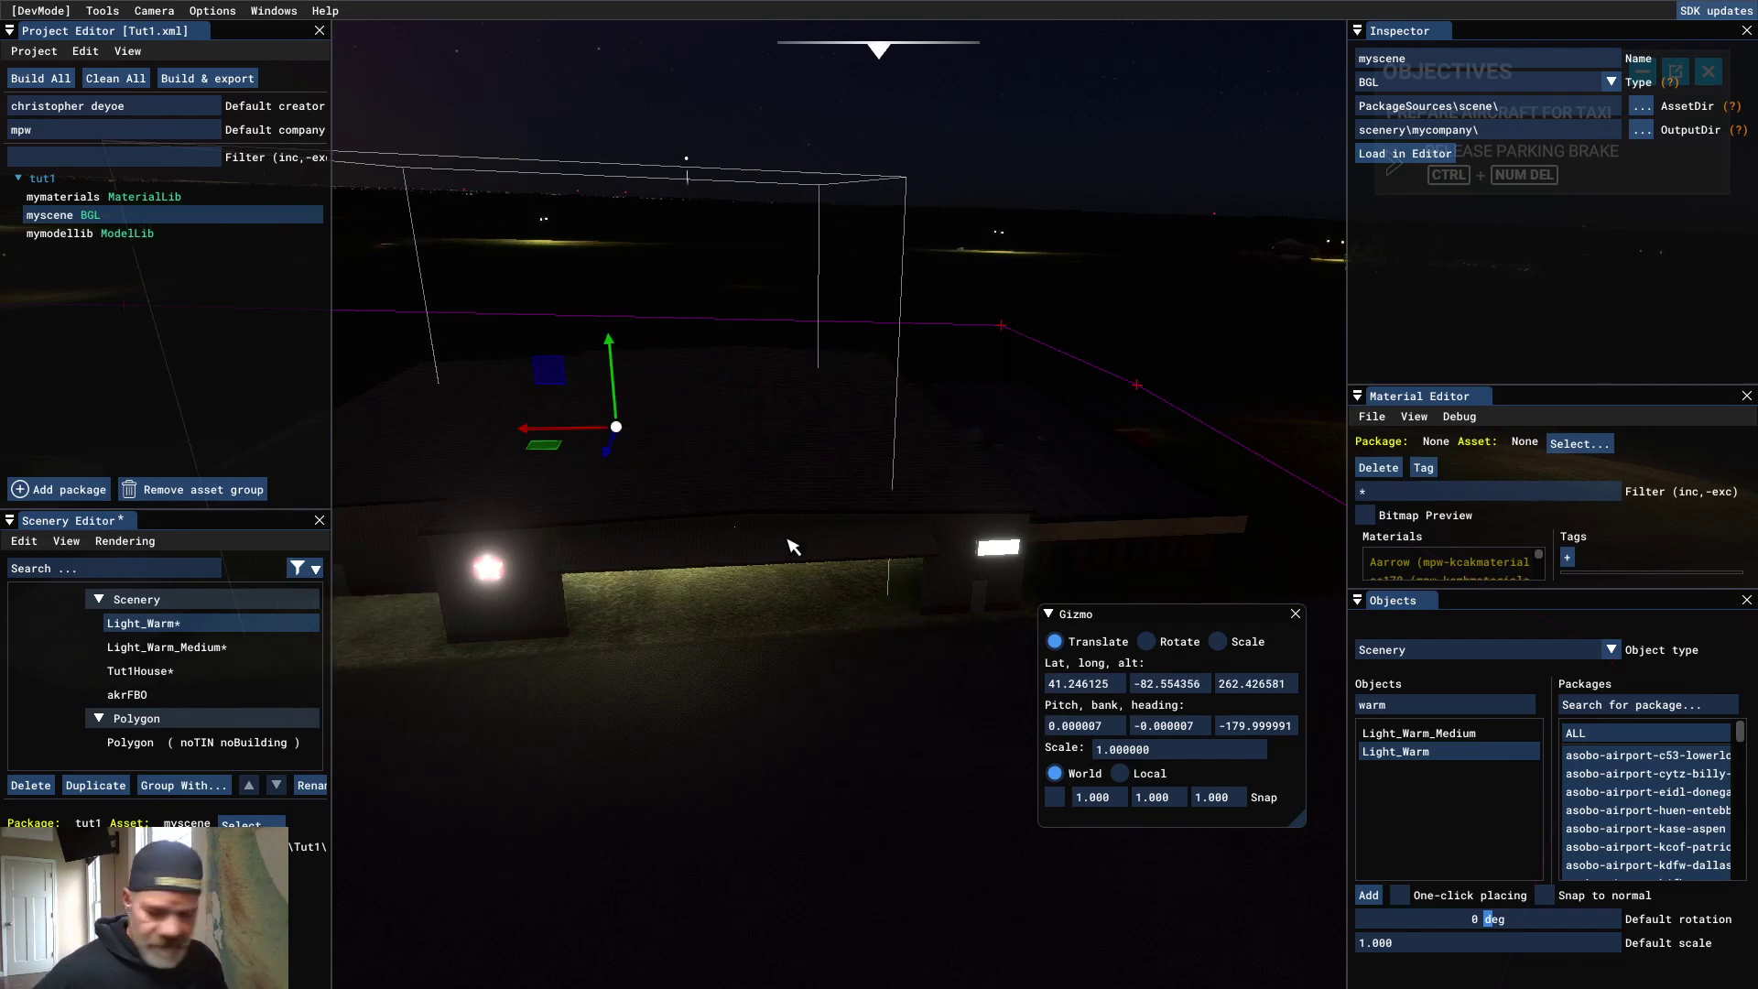
pyautogui.moveTo(823, 497); pyautogui.dragTo(805, 622, button='middle')
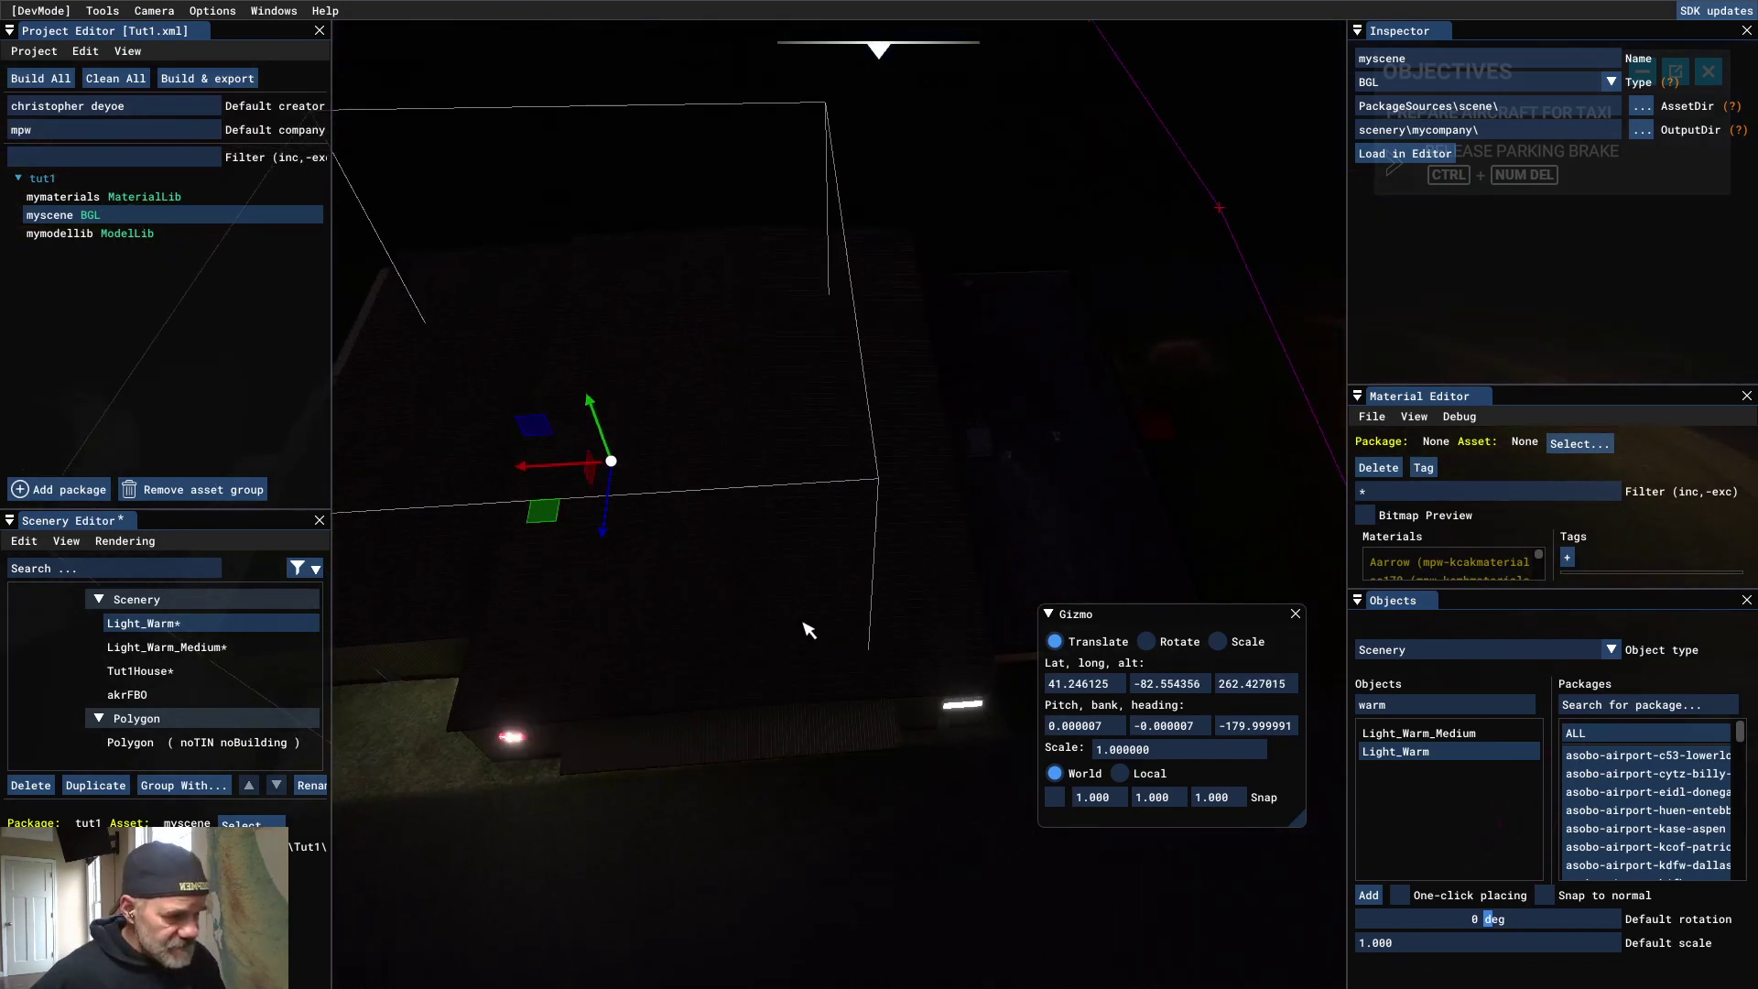
pyautogui.moveTo(610, 535); pyautogui.dragTo(598, 619)
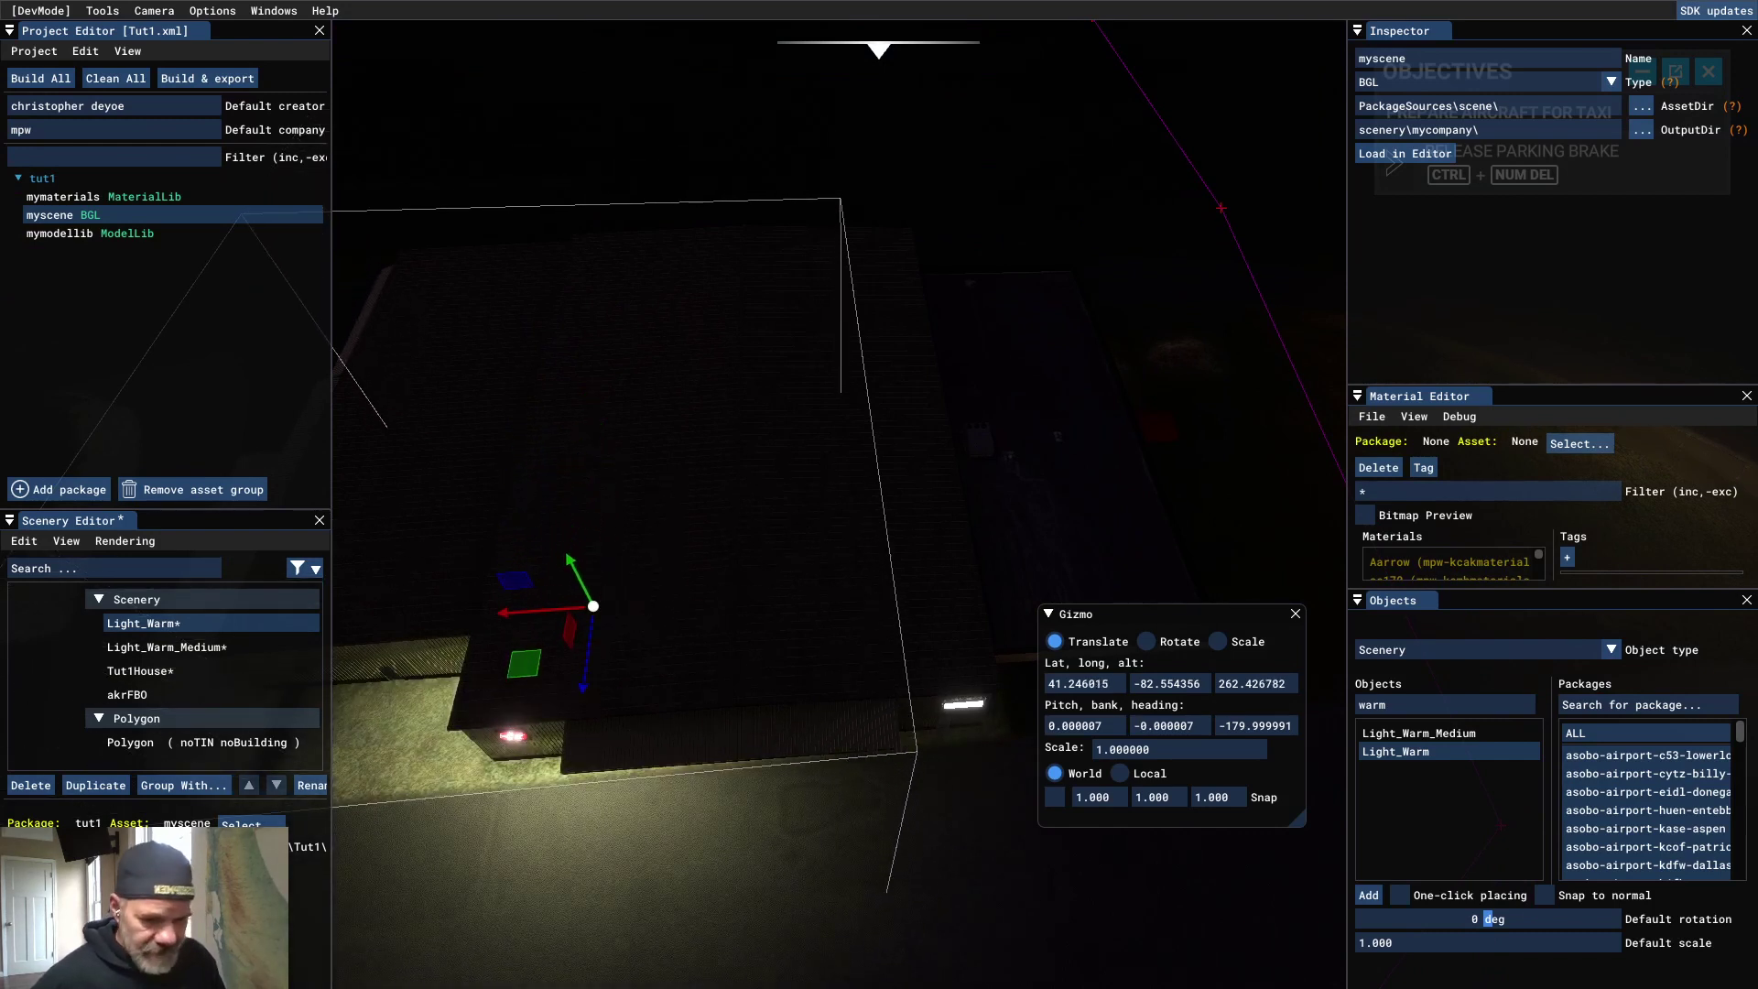
# Step: Duplicate the Light_Warm twice, lining the copies up toward the building's rear at latitudes of about 41.246099 and 41.246231
pyautogui.click(95, 785)
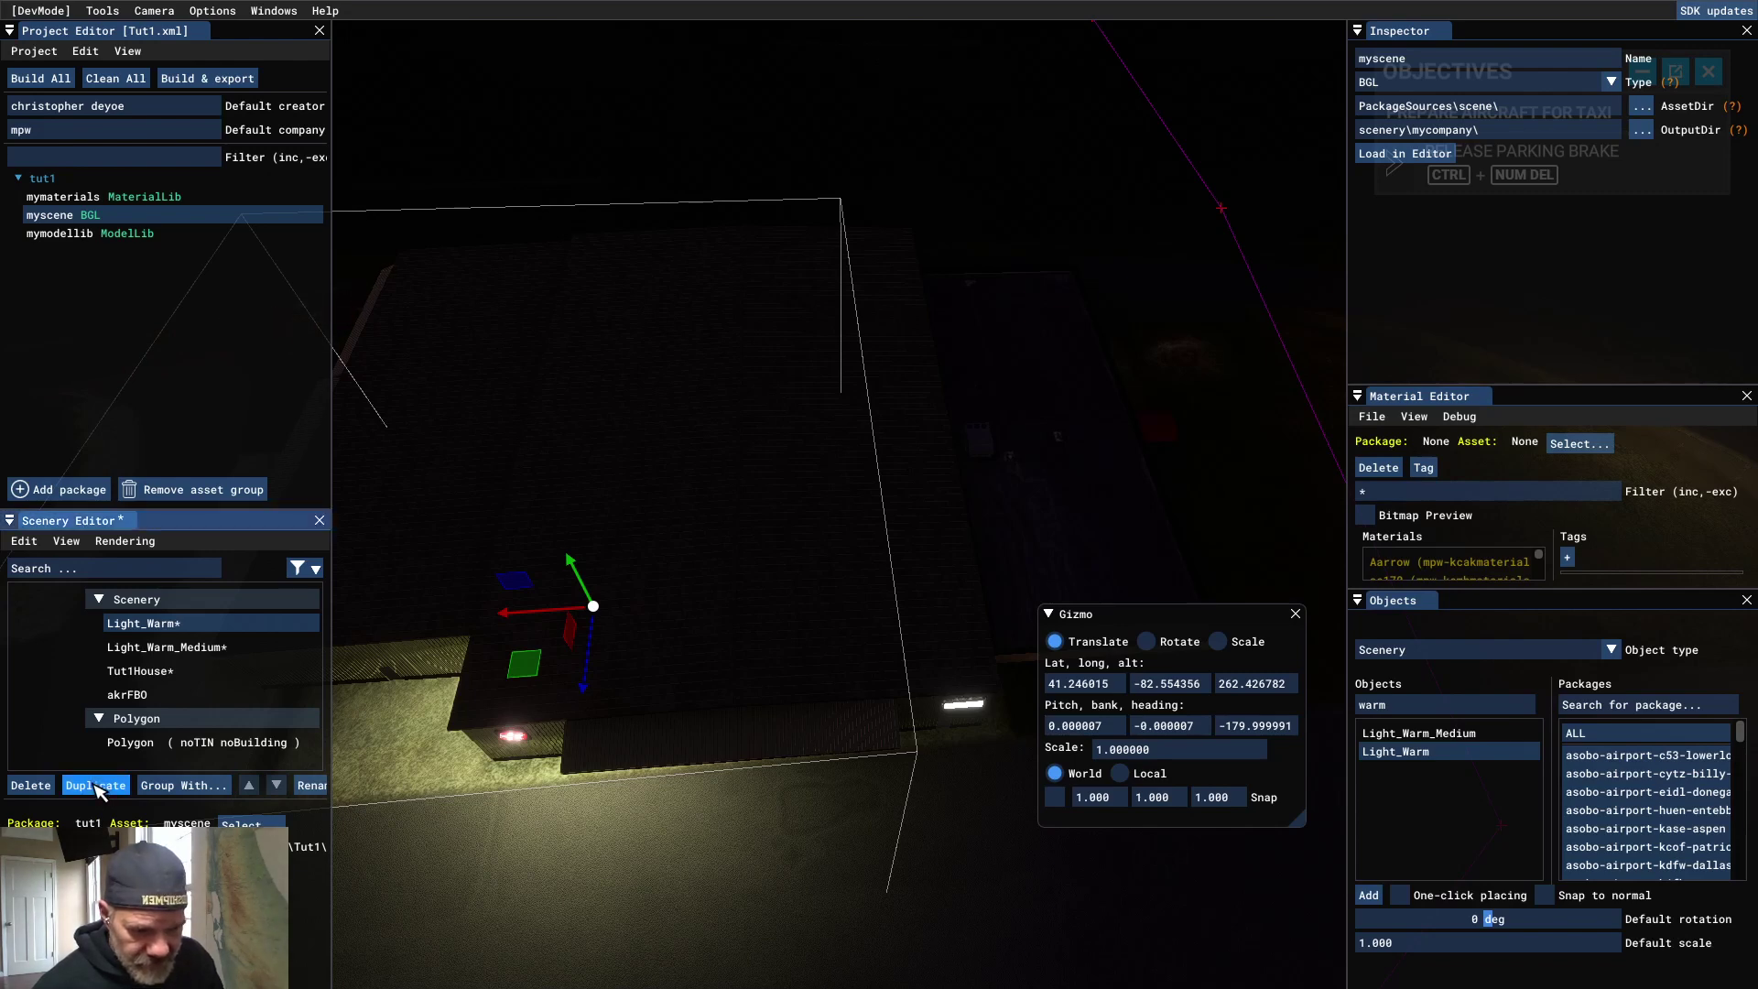
pyautogui.moveTo(587, 692); pyautogui.dragTo(602, 570)
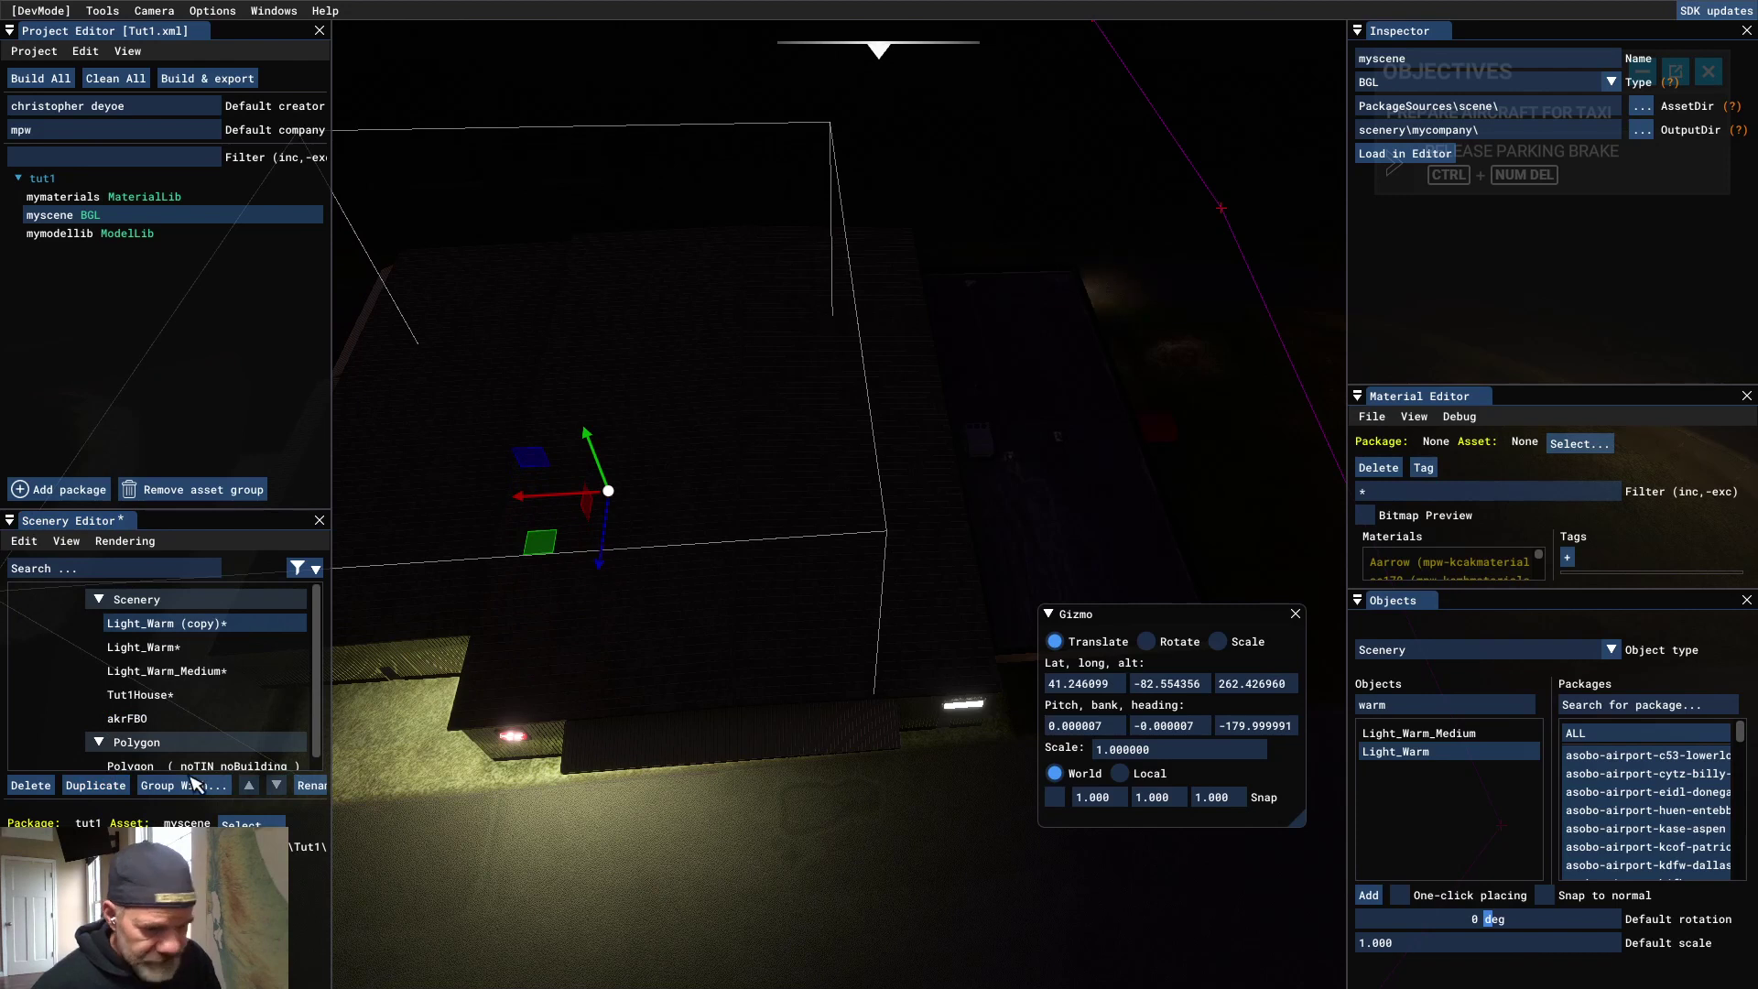
pyautogui.click(95, 785)
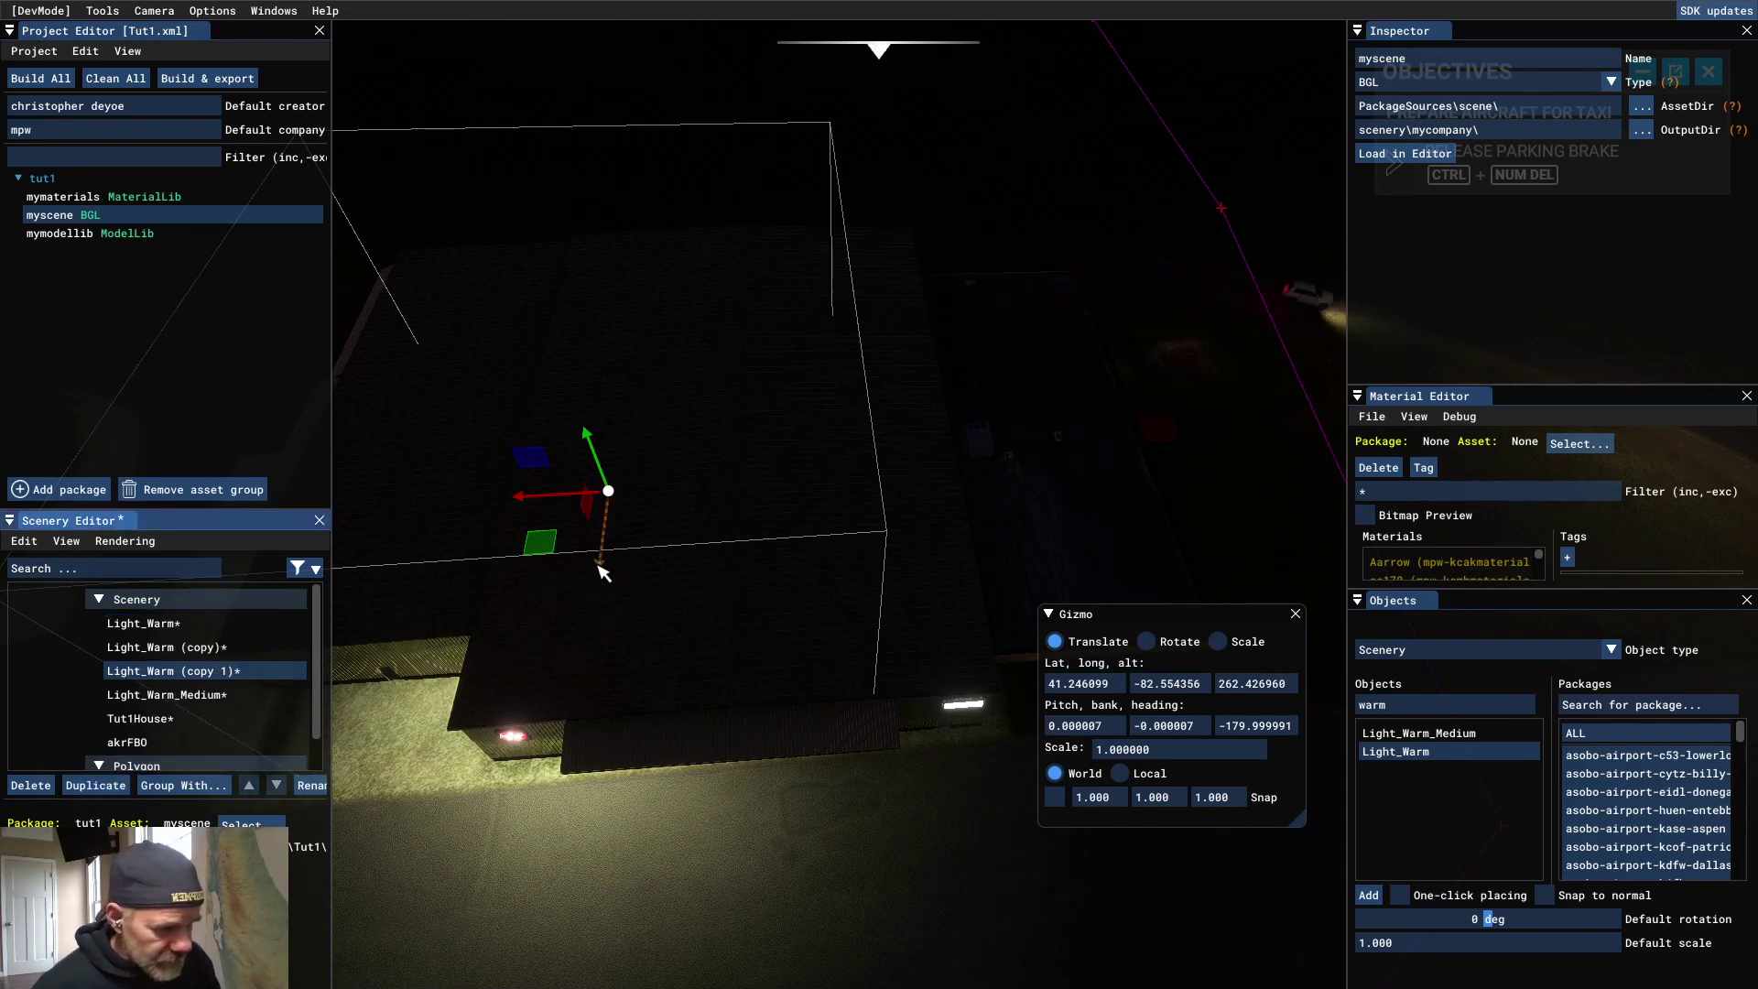
pyautogui.moveTo(600, 569); pyautogui.dragTo(645, 418)
pyautogui.hotkey('ctrl', 'd')
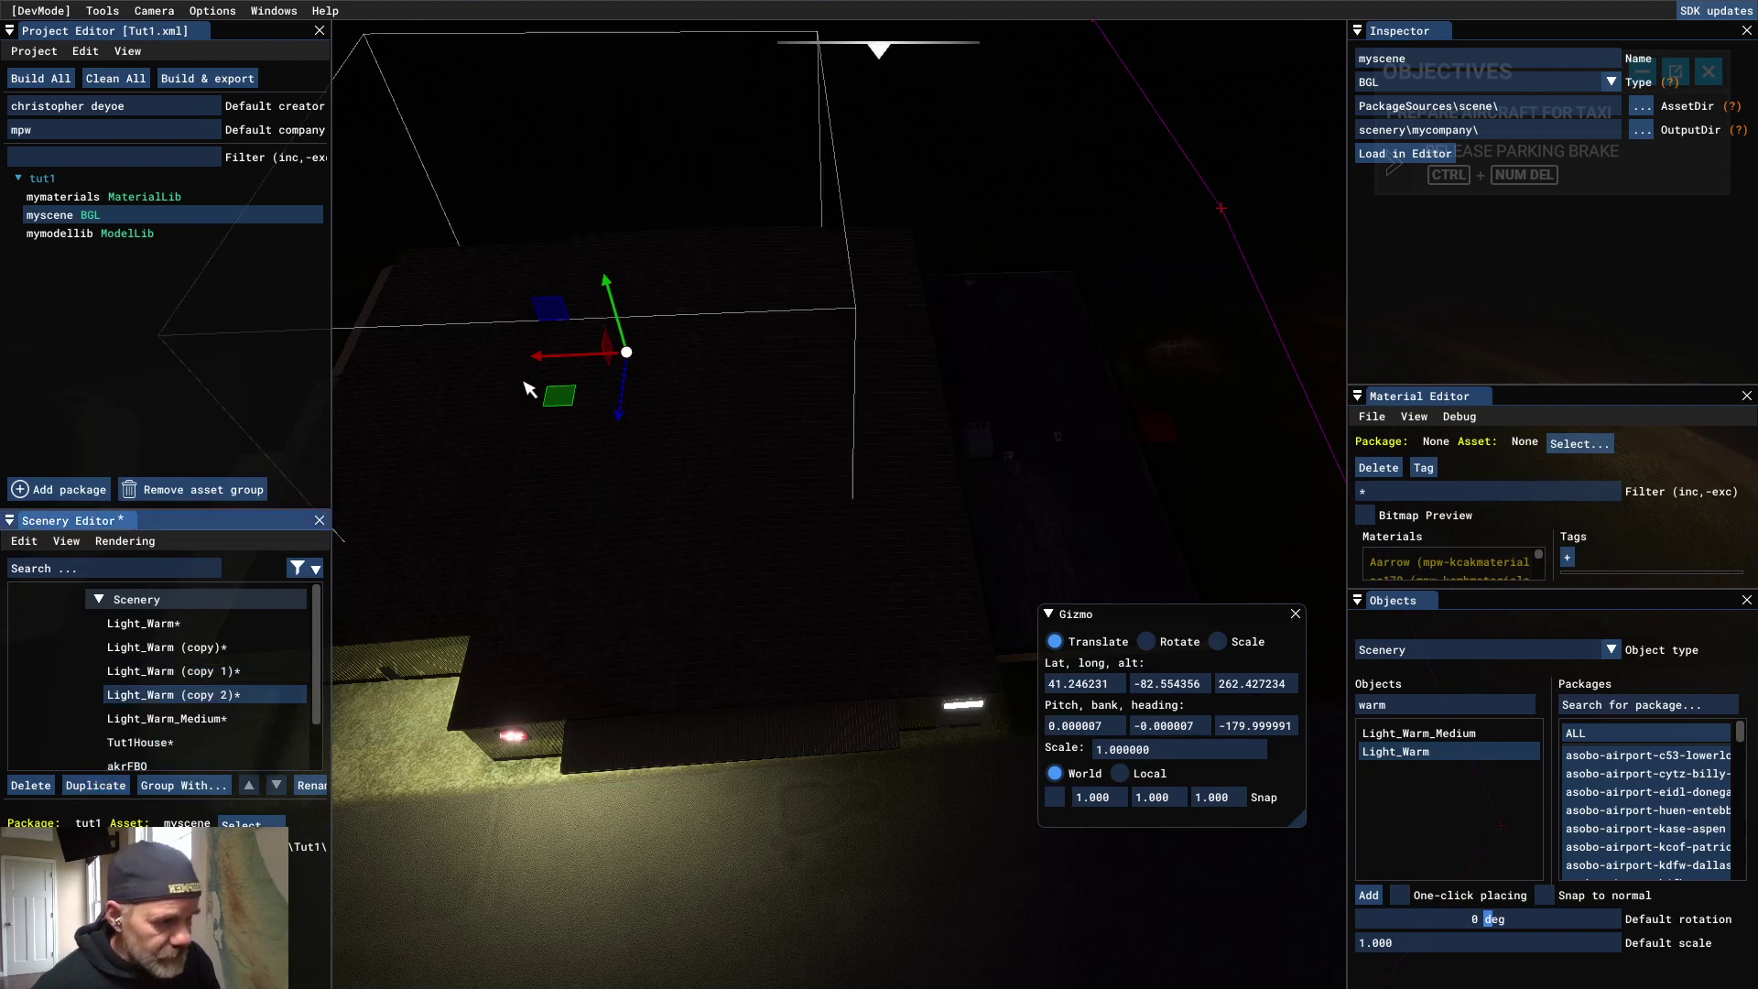
pyautogui.moveTo(544, 361); pyautogui.dragTo(730, 374)
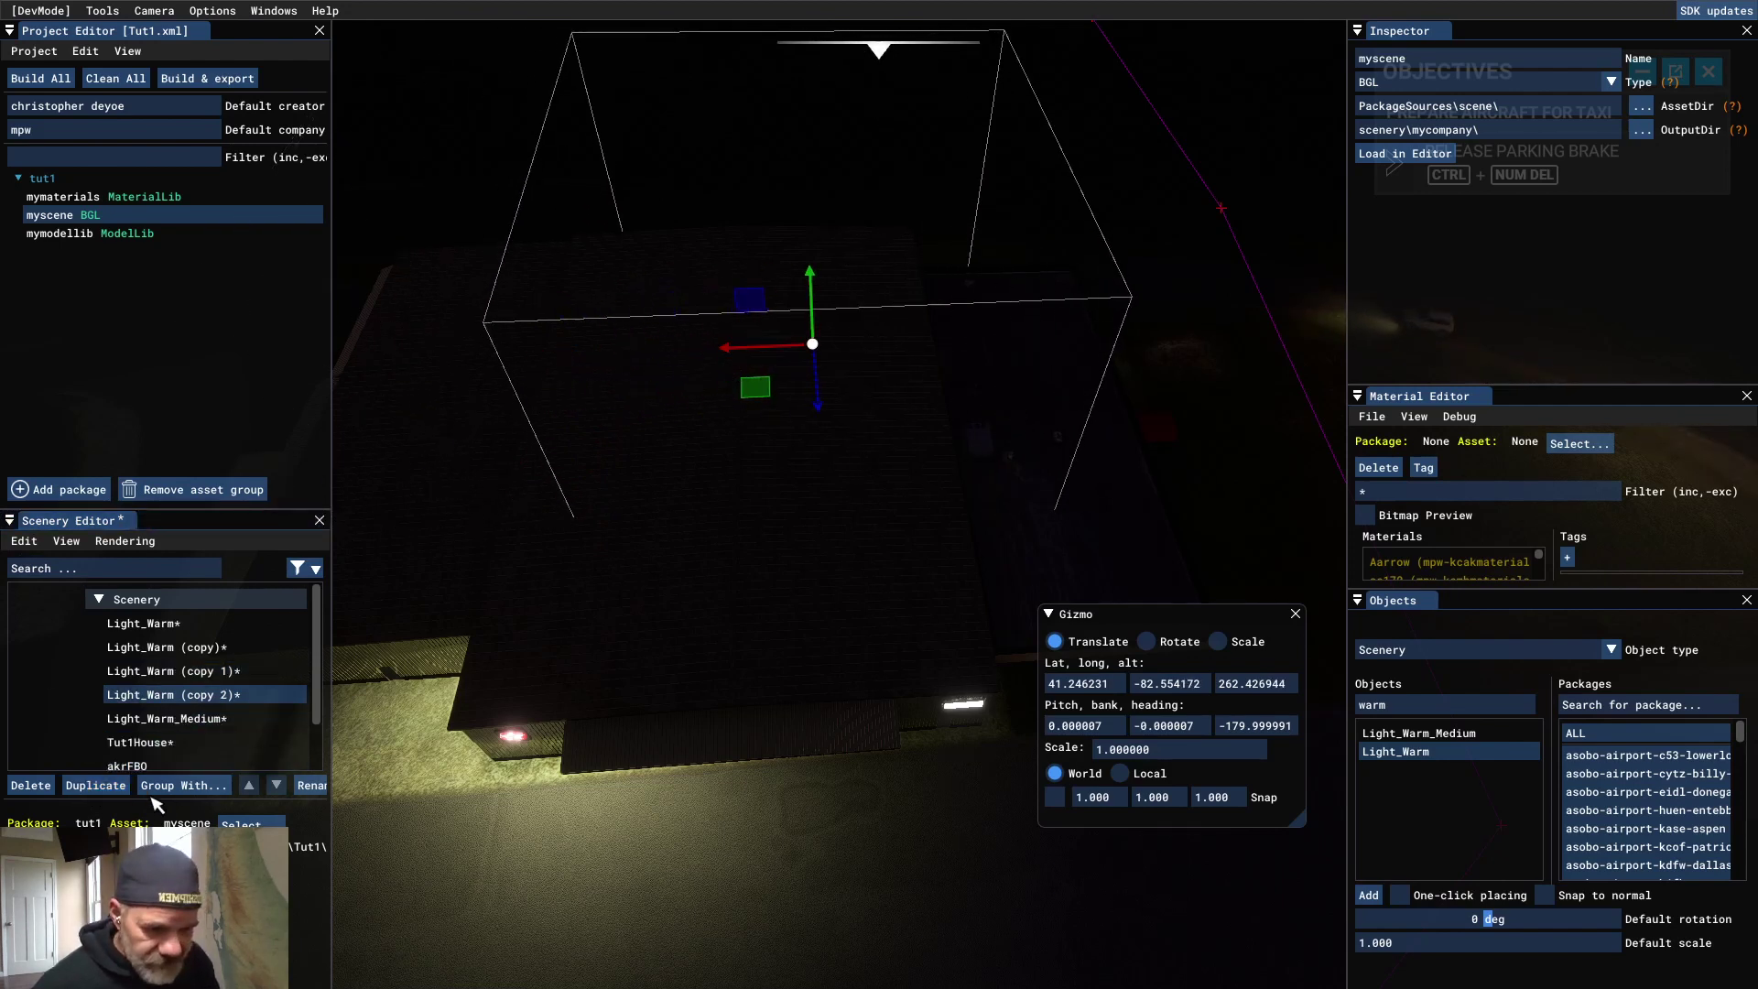
pyautogui.click(91, 786)
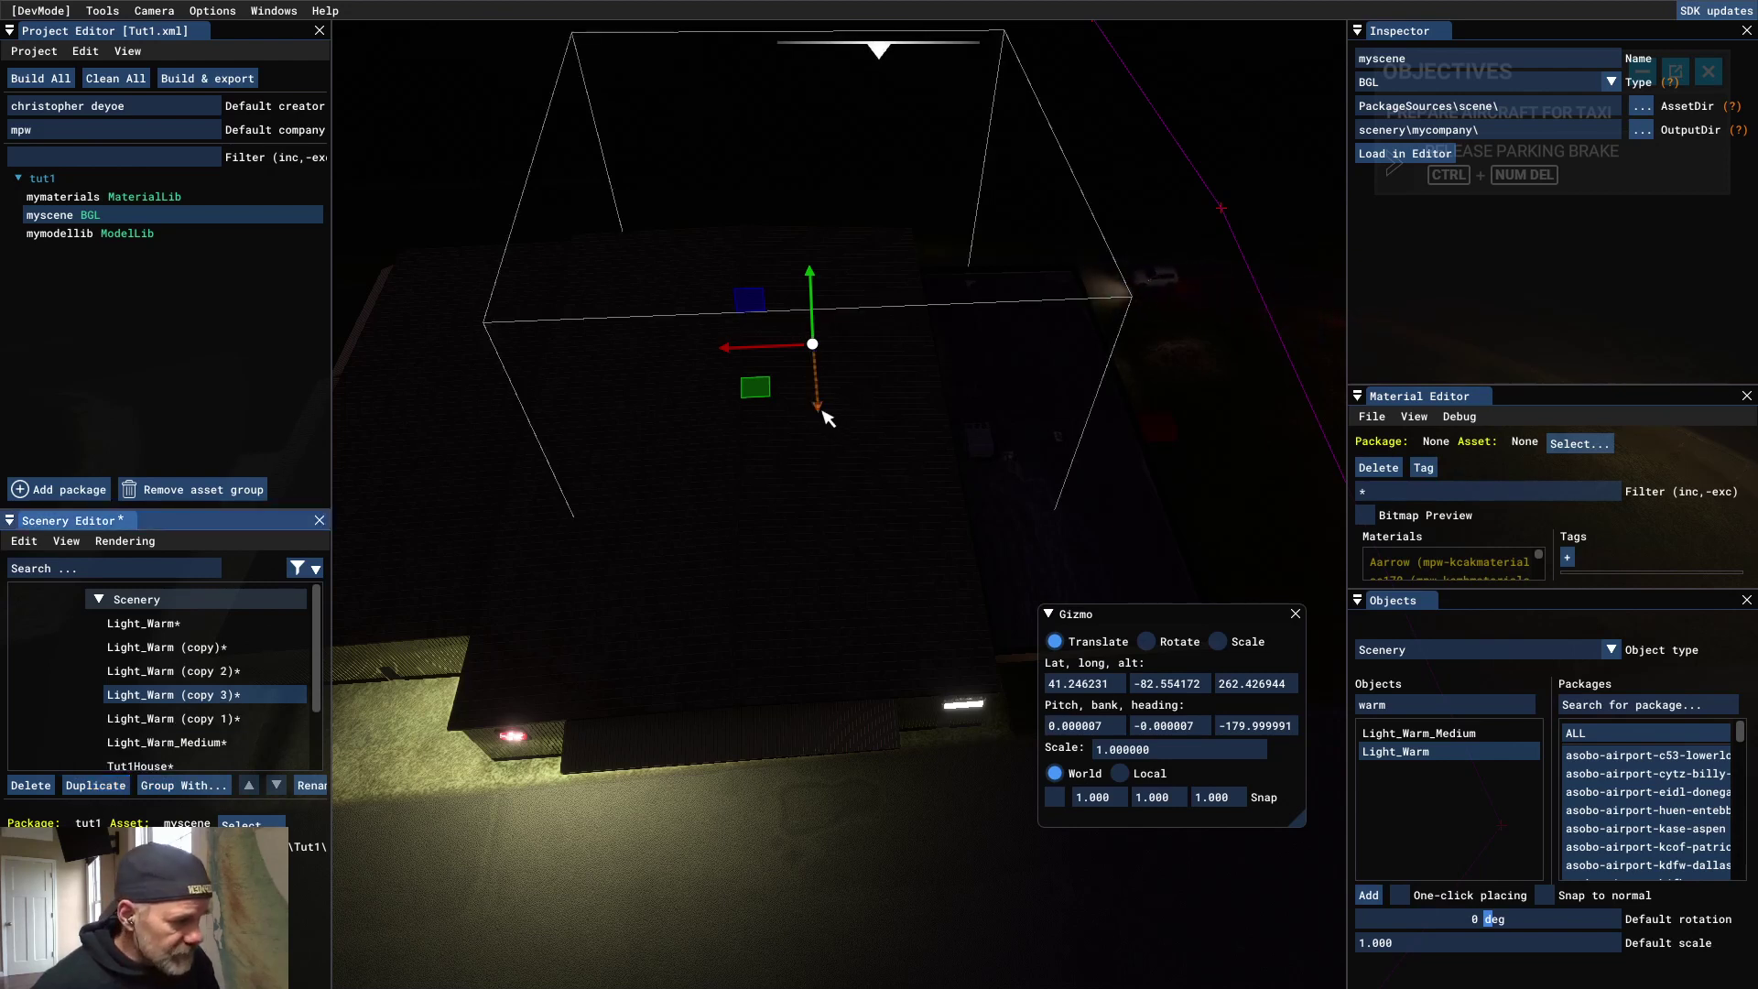
pyautogui.moveTo(823, 408); pyautogui.dragTo(829, 531)
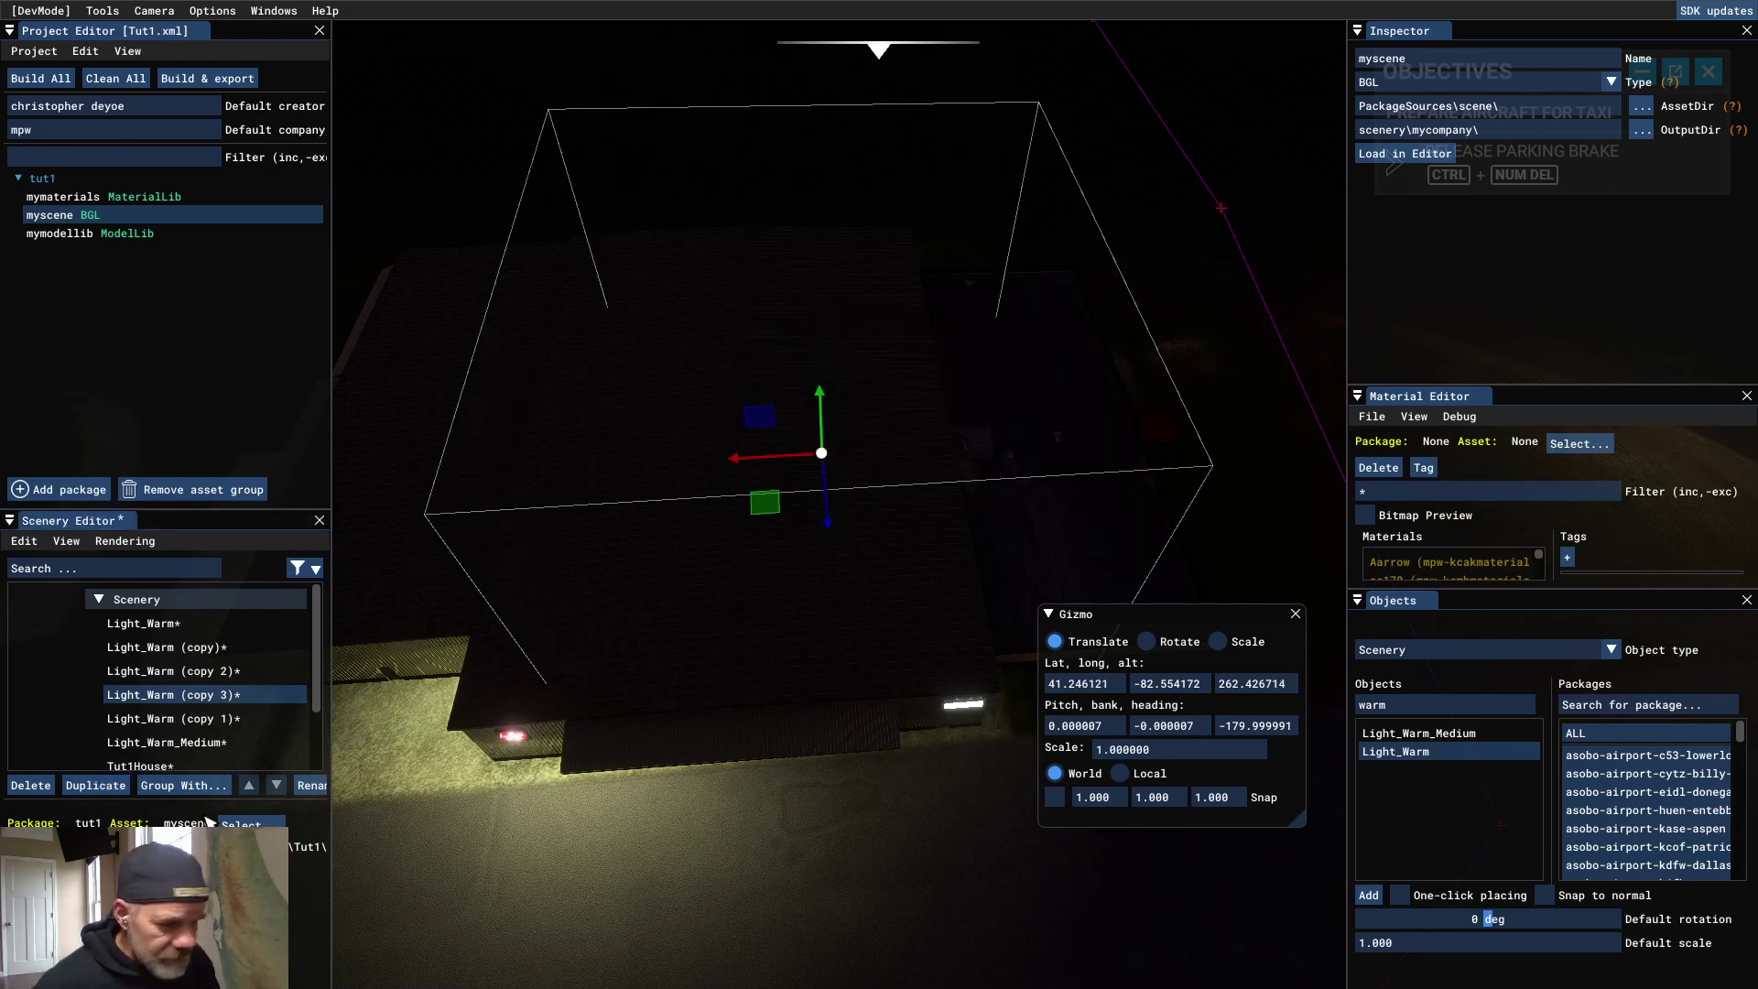
pyautogui.click(91, 785)
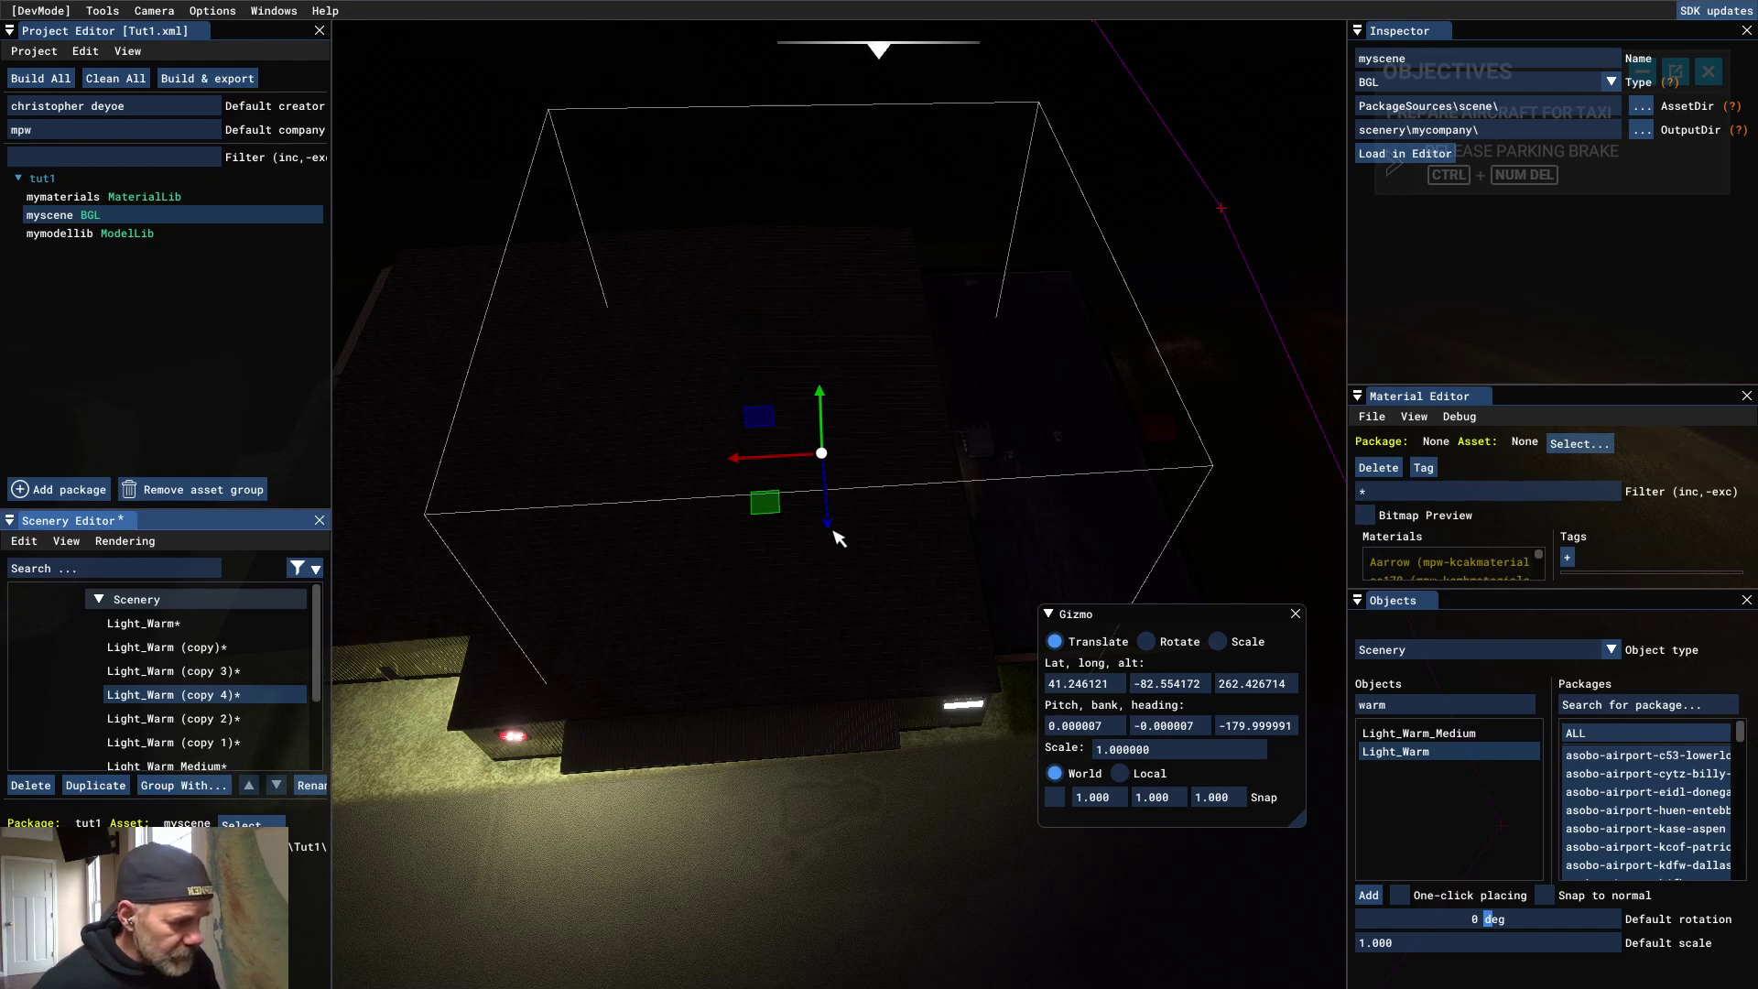
pyautogui.moveTo(829, 524); pyautogui.dragTo(835, 673)
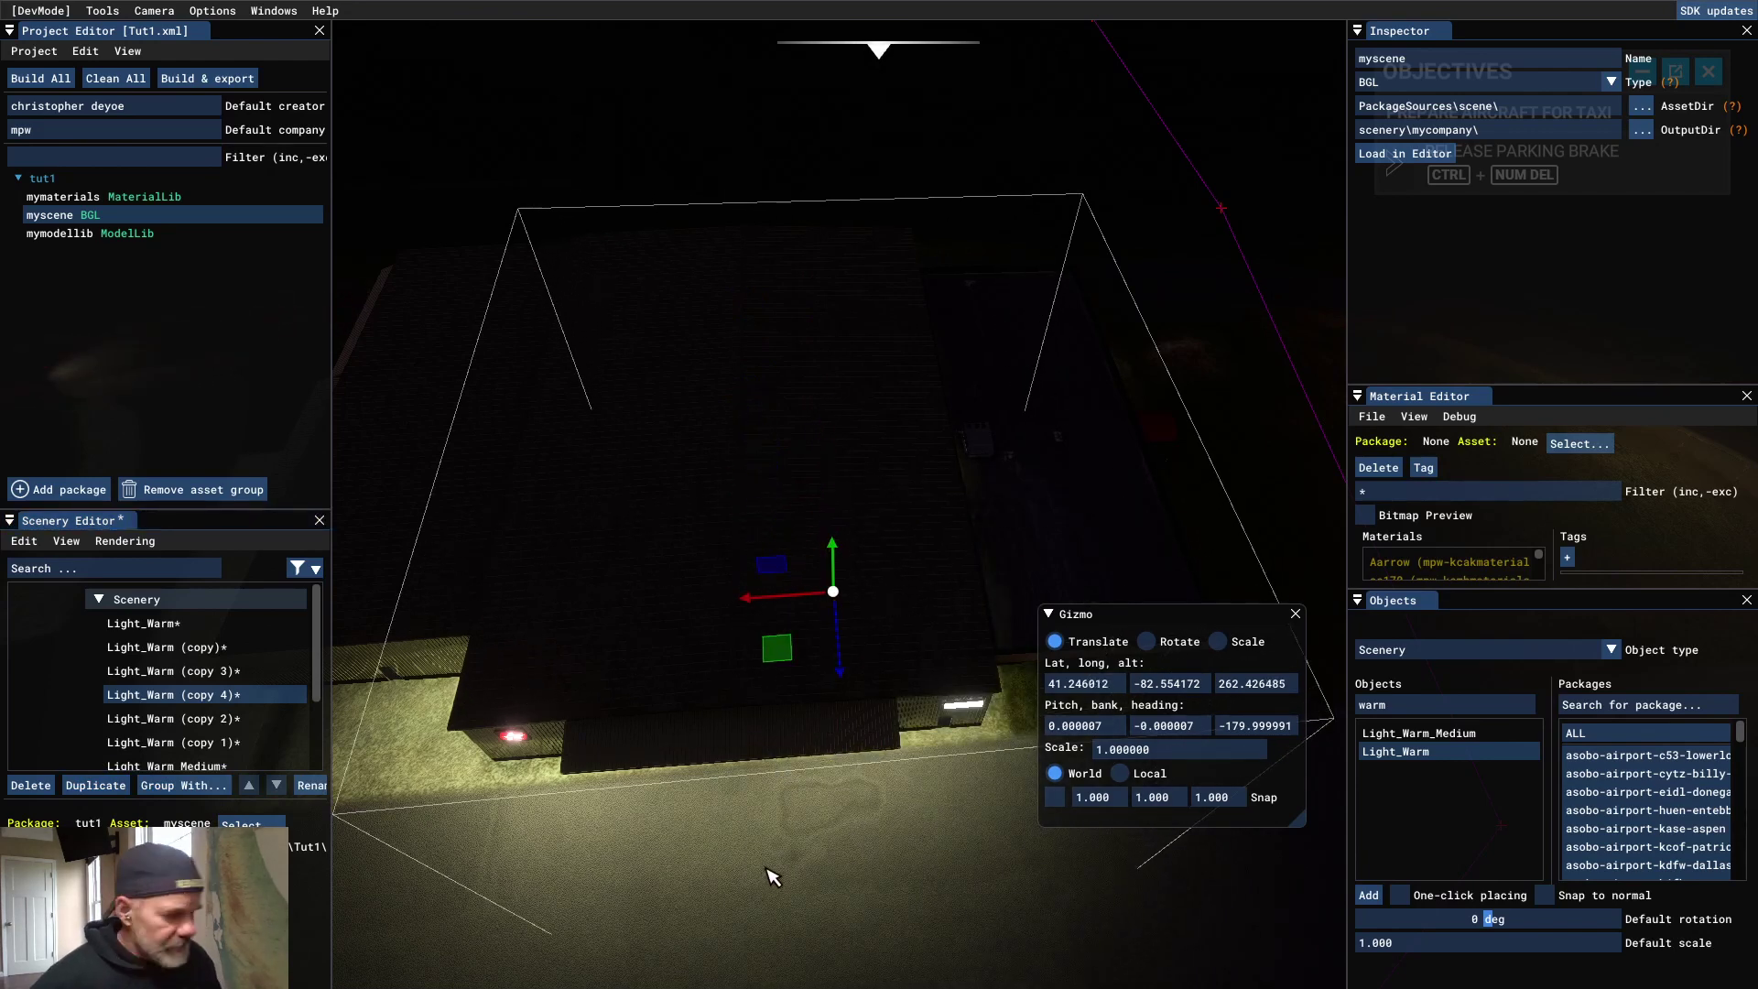
# Step: Save the scenery with the finished set of Light_Warm objects around the large building
pyautogui.moveTo(772, 877); pyautogui.dragTo(765, 698, button='right')
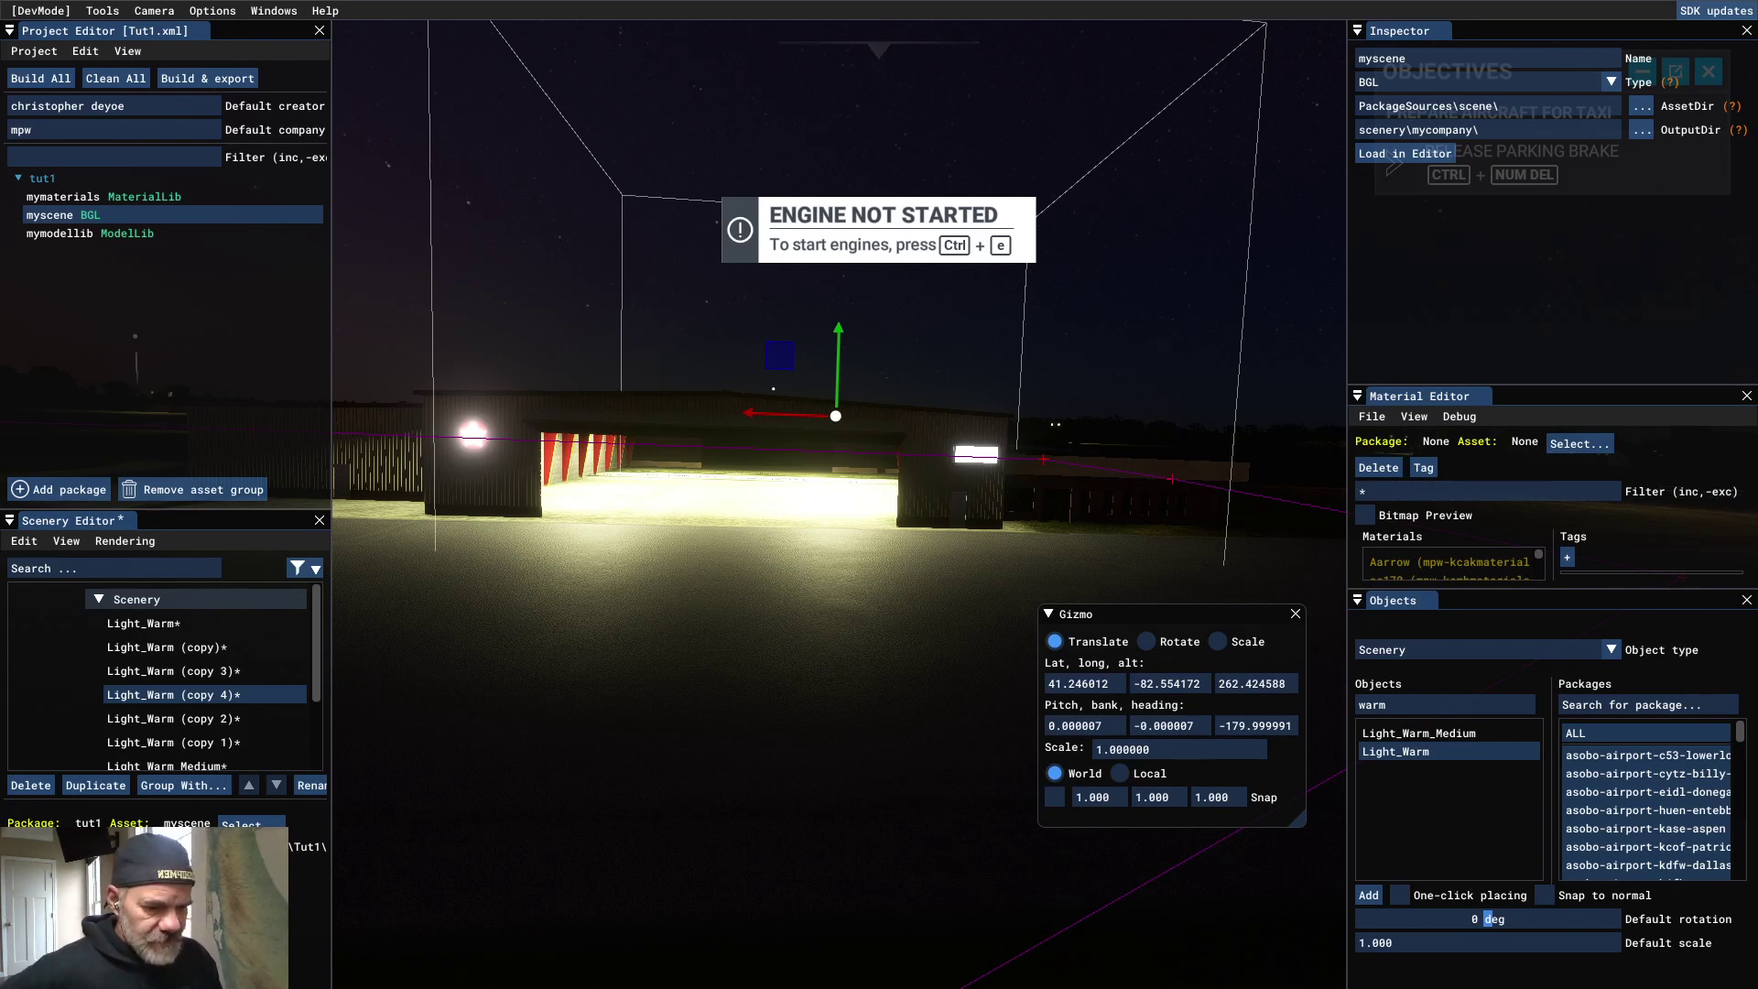
pyautogui.hotkey('ctrl', 's')
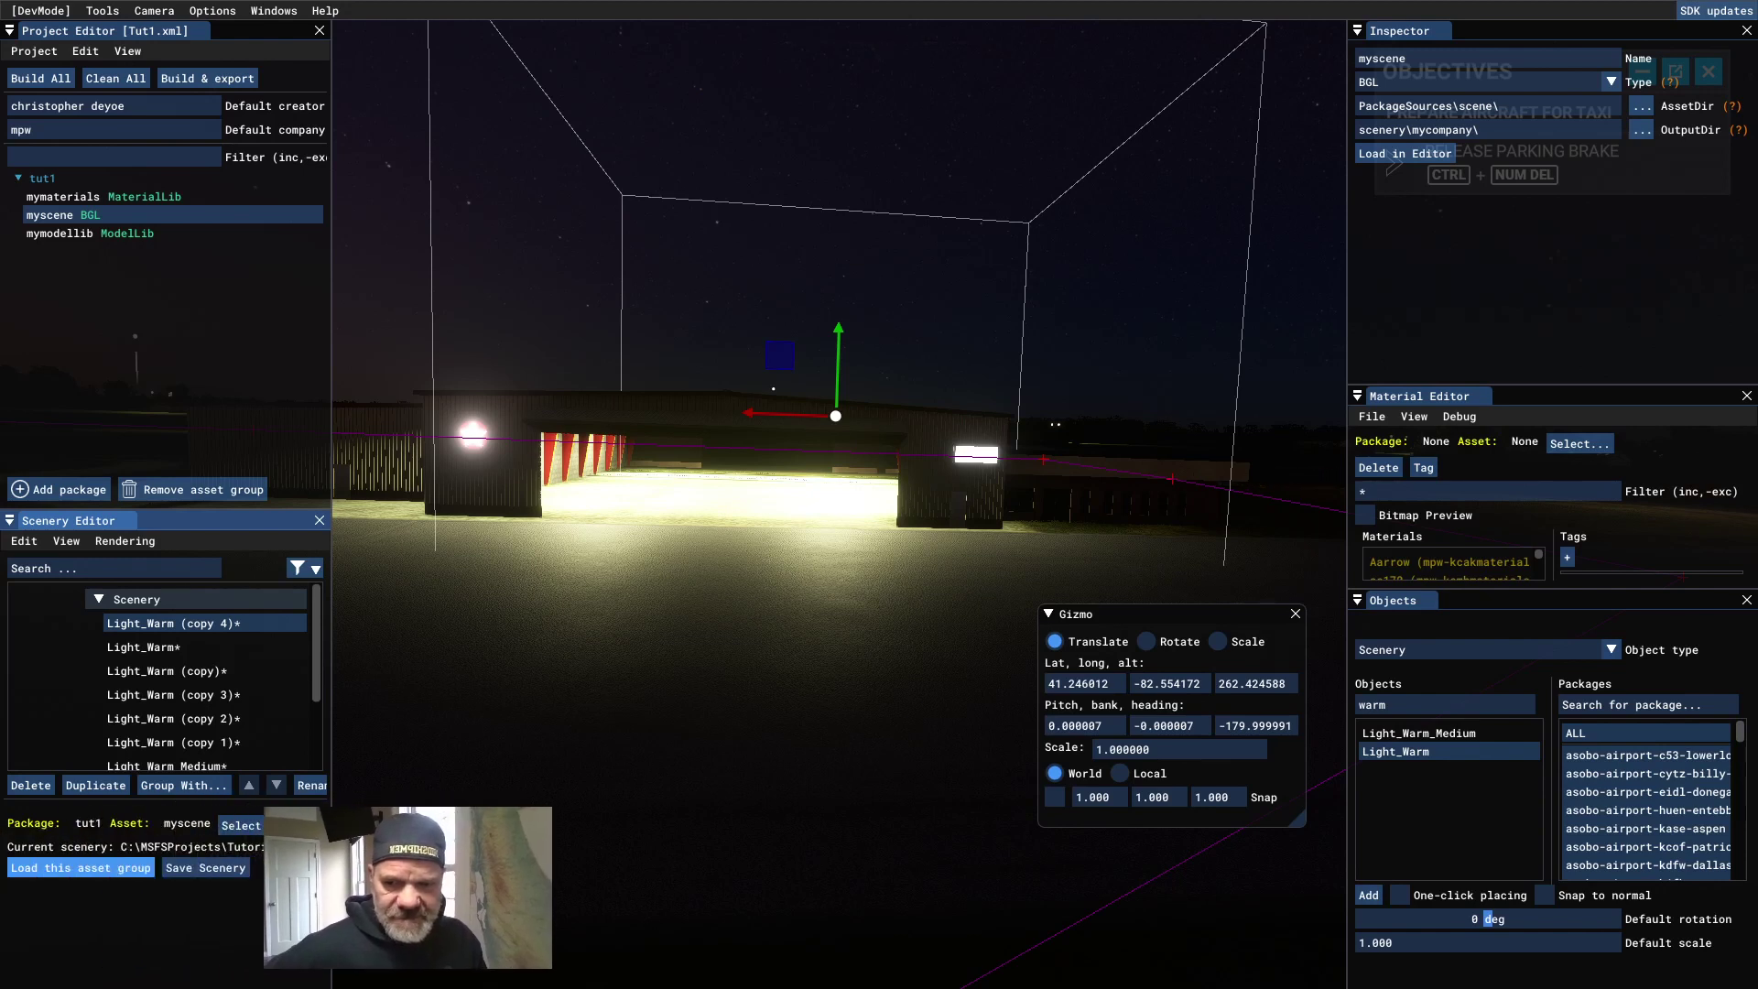
pyautogui.click(192, 869)
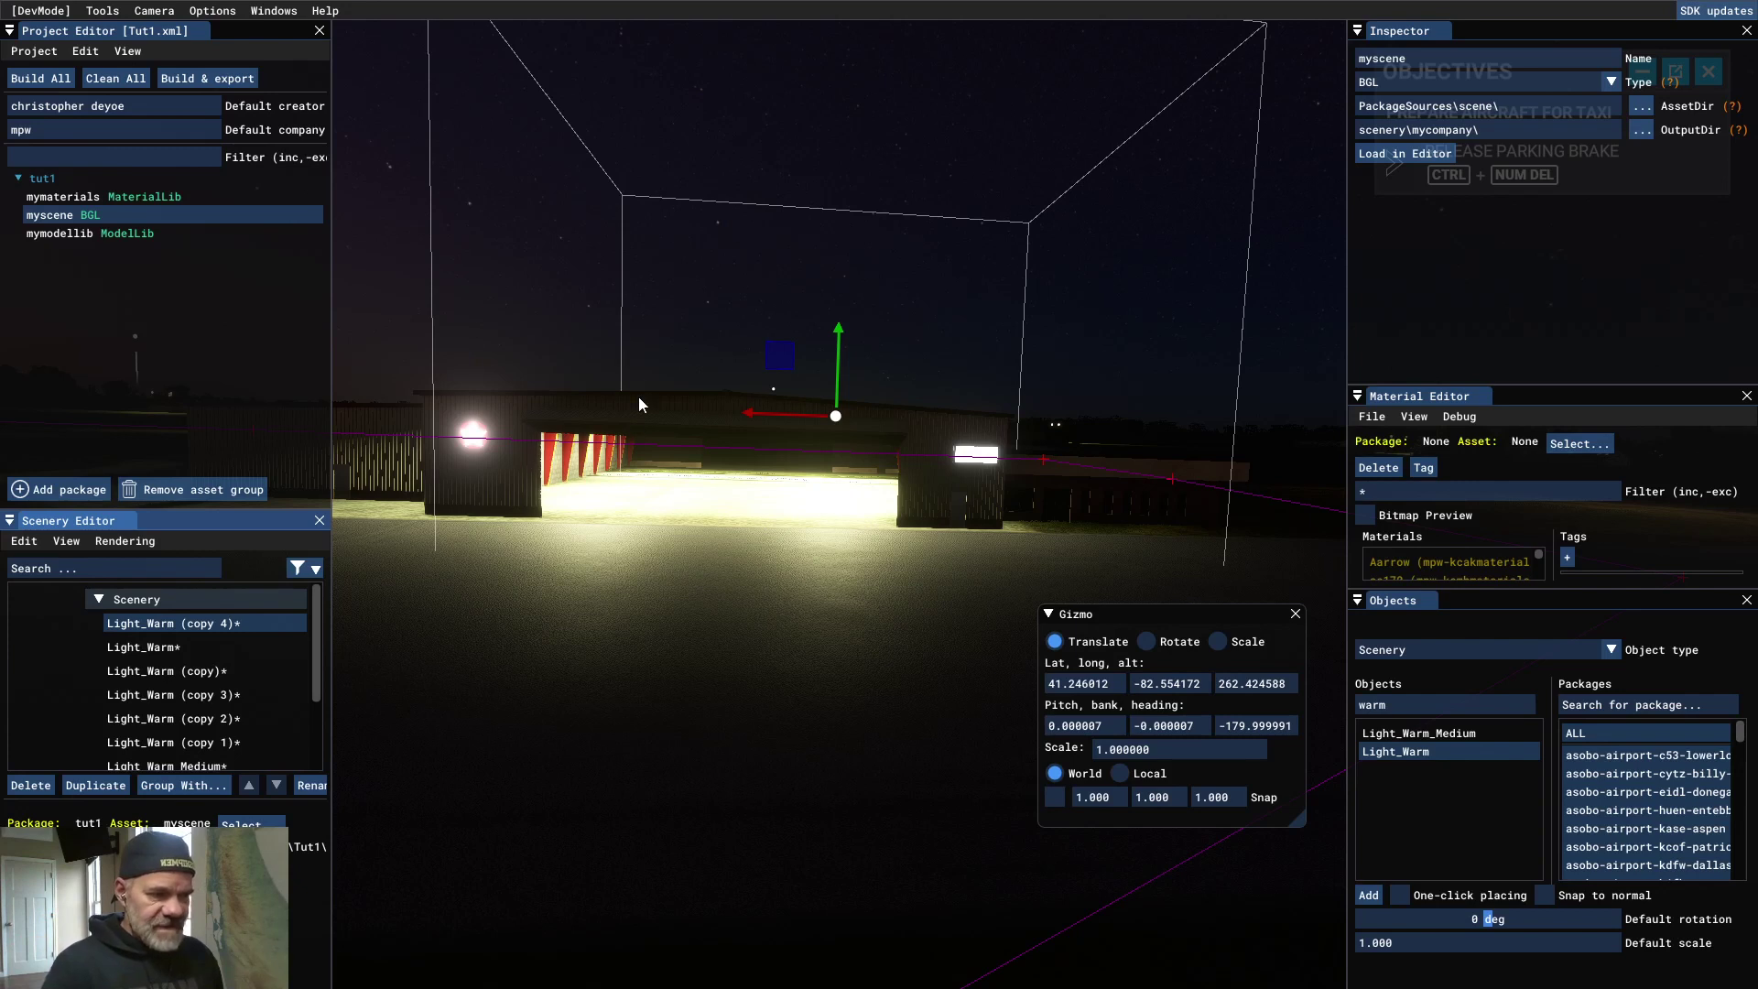
# Step: Build the tut1 package, then clear the console log and close the console
pyautogui.click(47, 177)
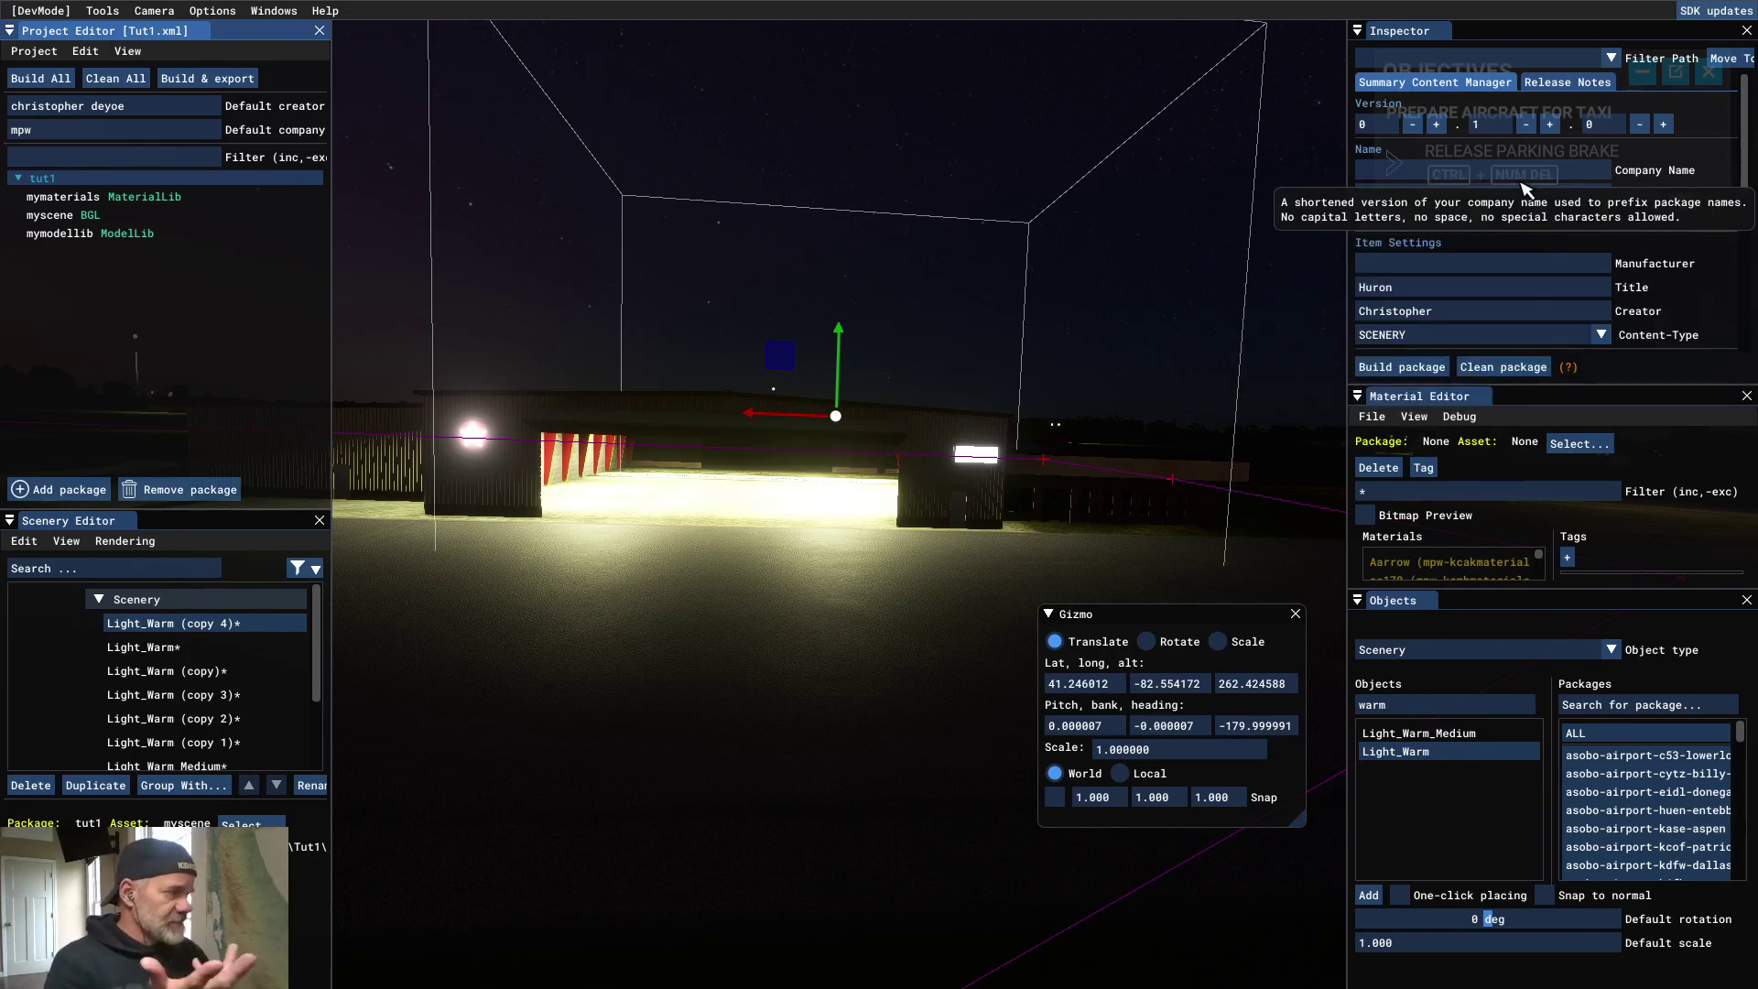
pyautogui.click(1399, 368)
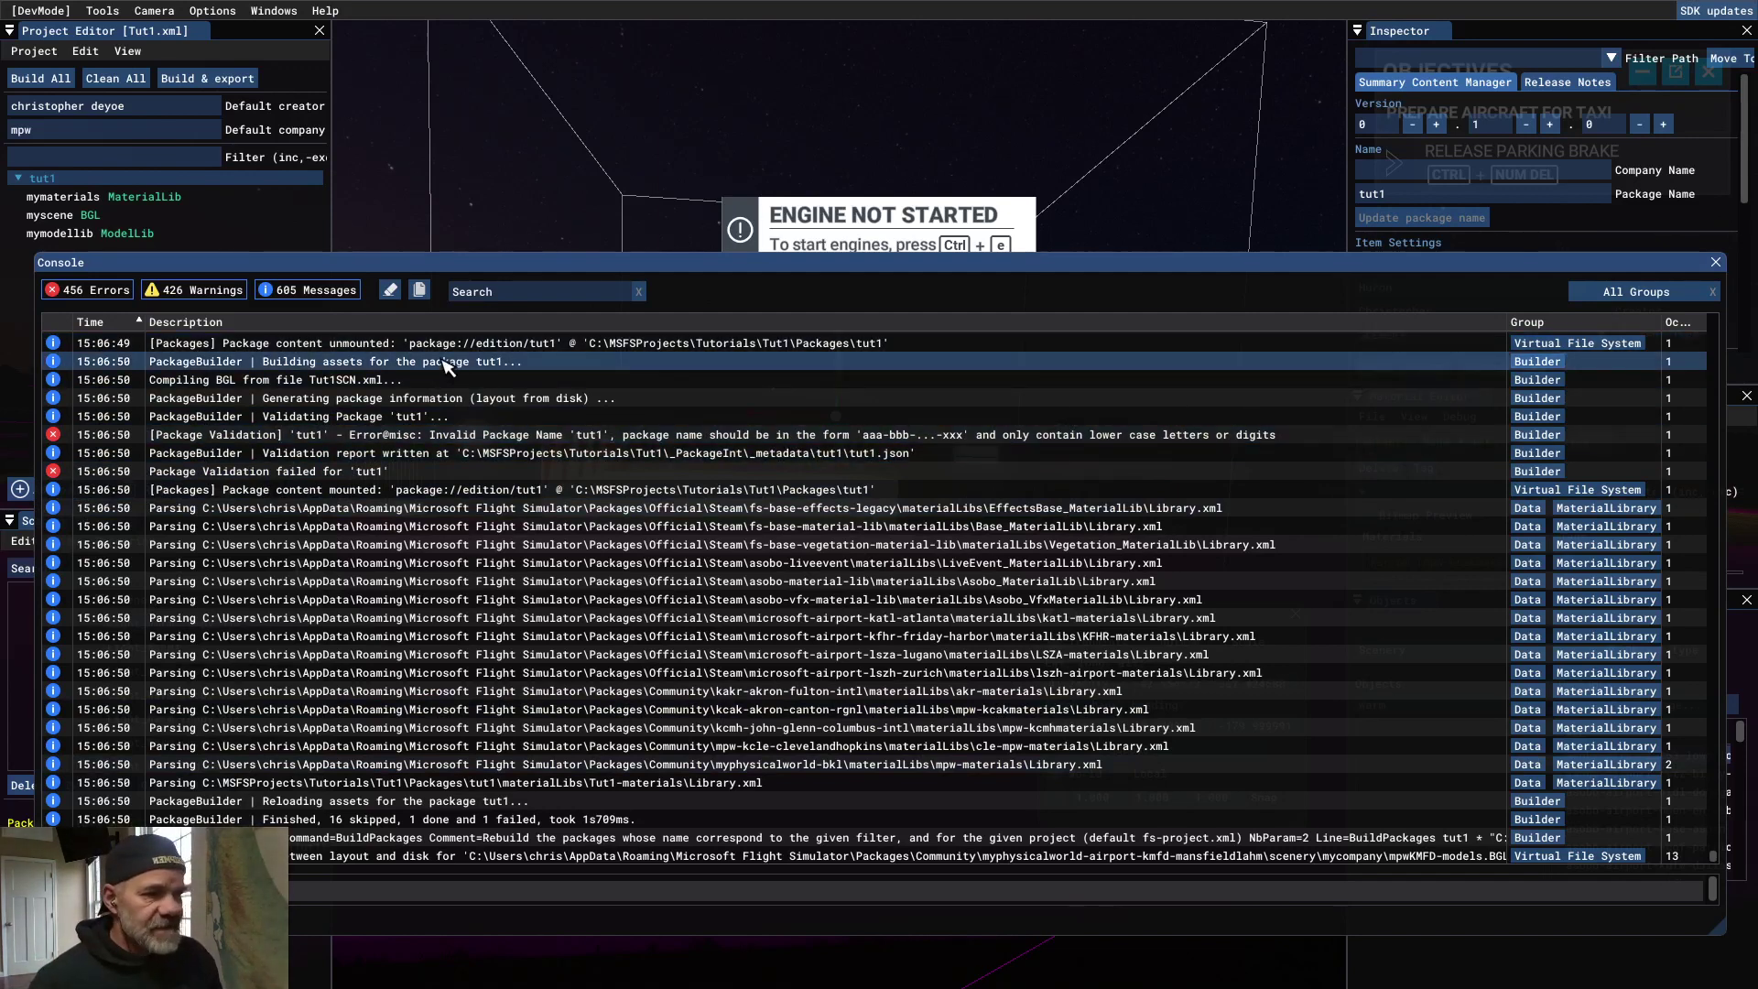
pyautogui.click(389, 289)
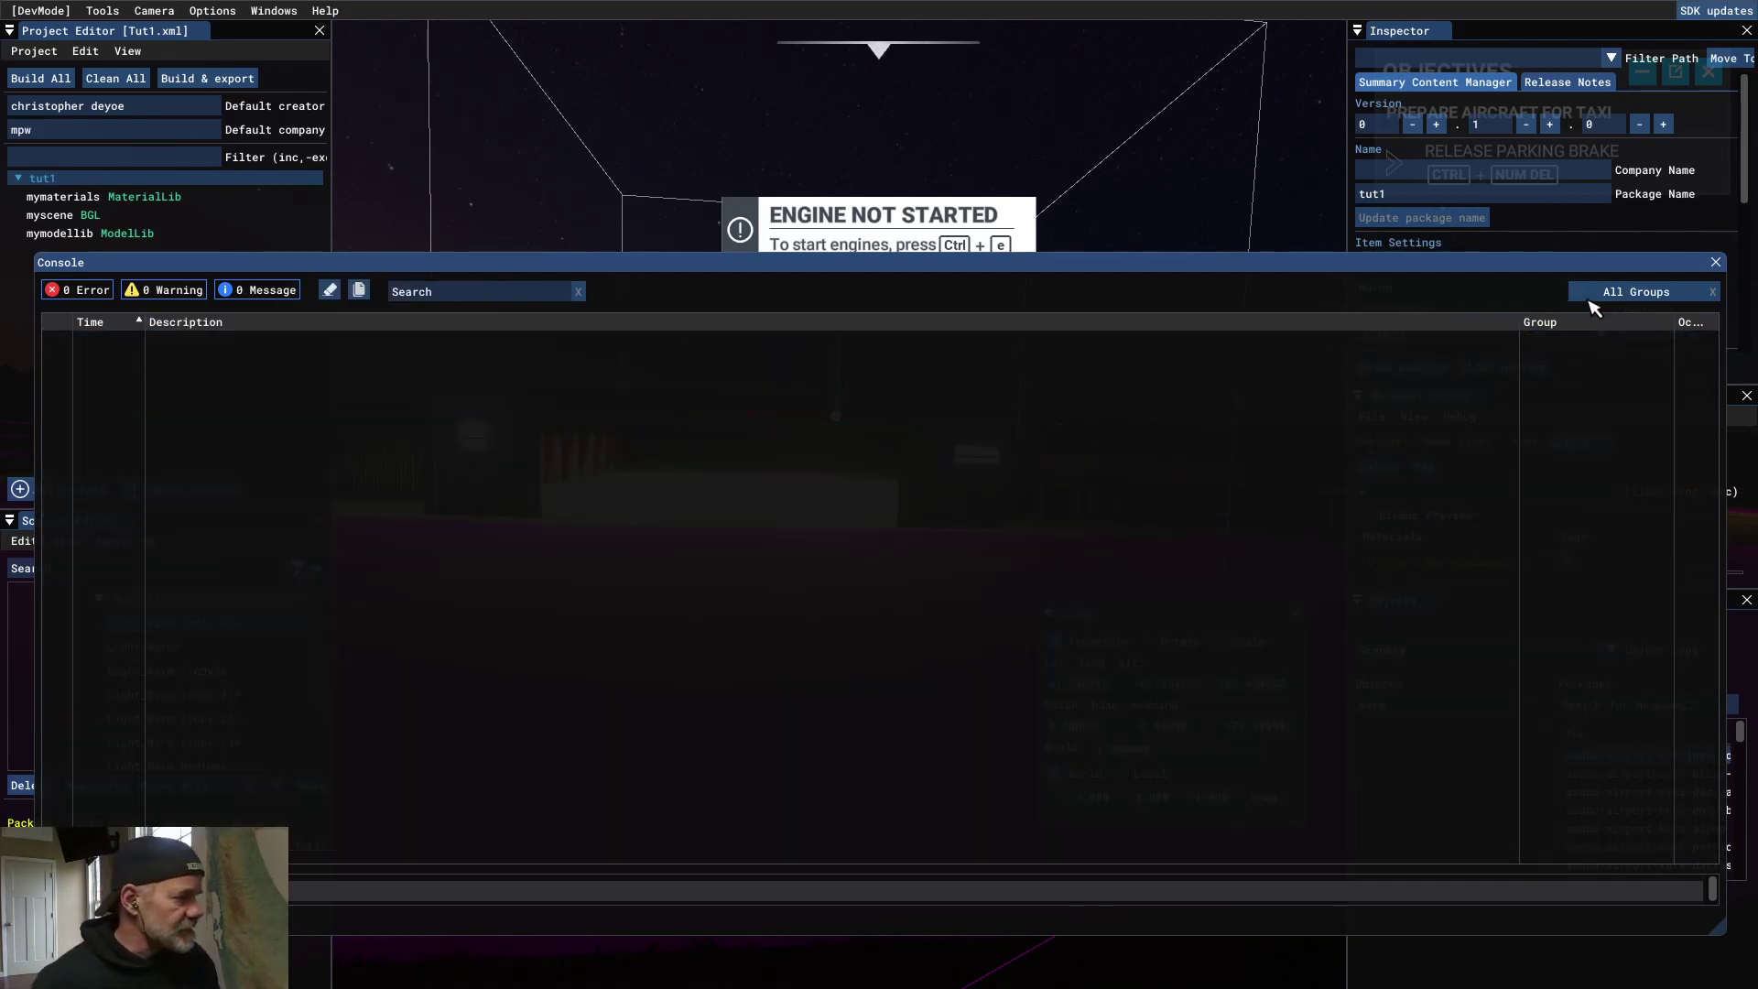
pyautogui.click(1715, 263)
# Step: Build the tut1 package again, check the build summary in the console and close the console
pyautogui.click(1399, 196)
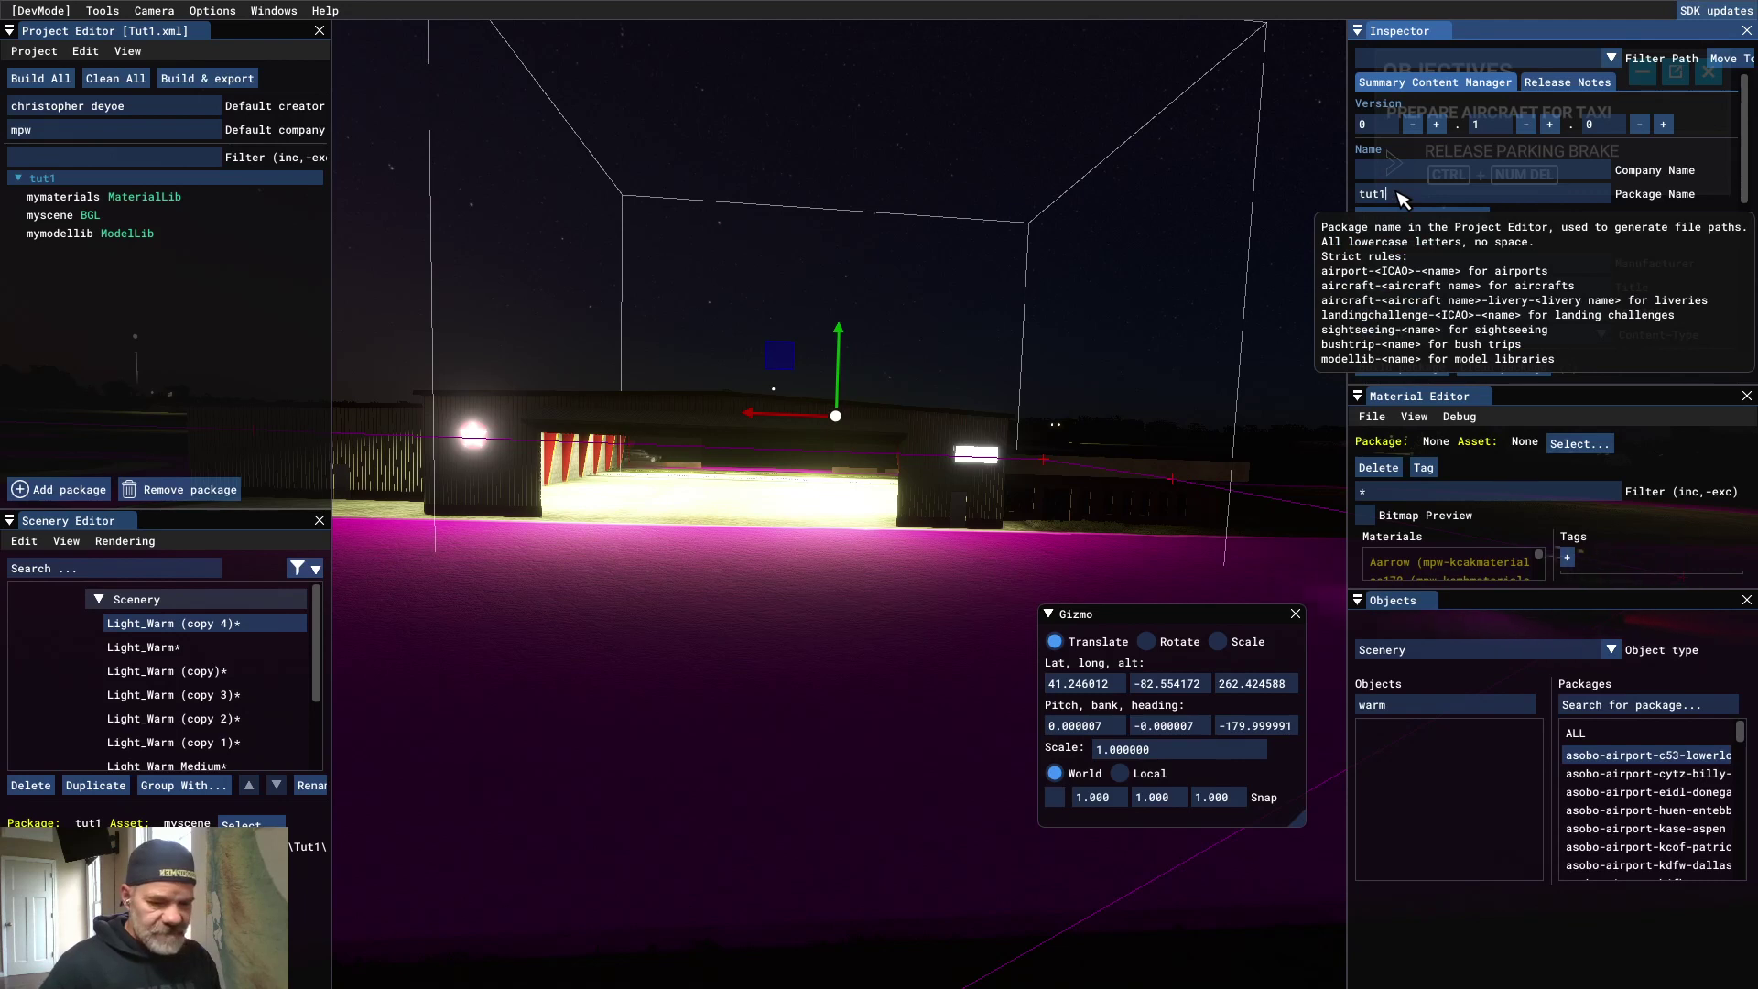
pyautogui.click(1388, 370)
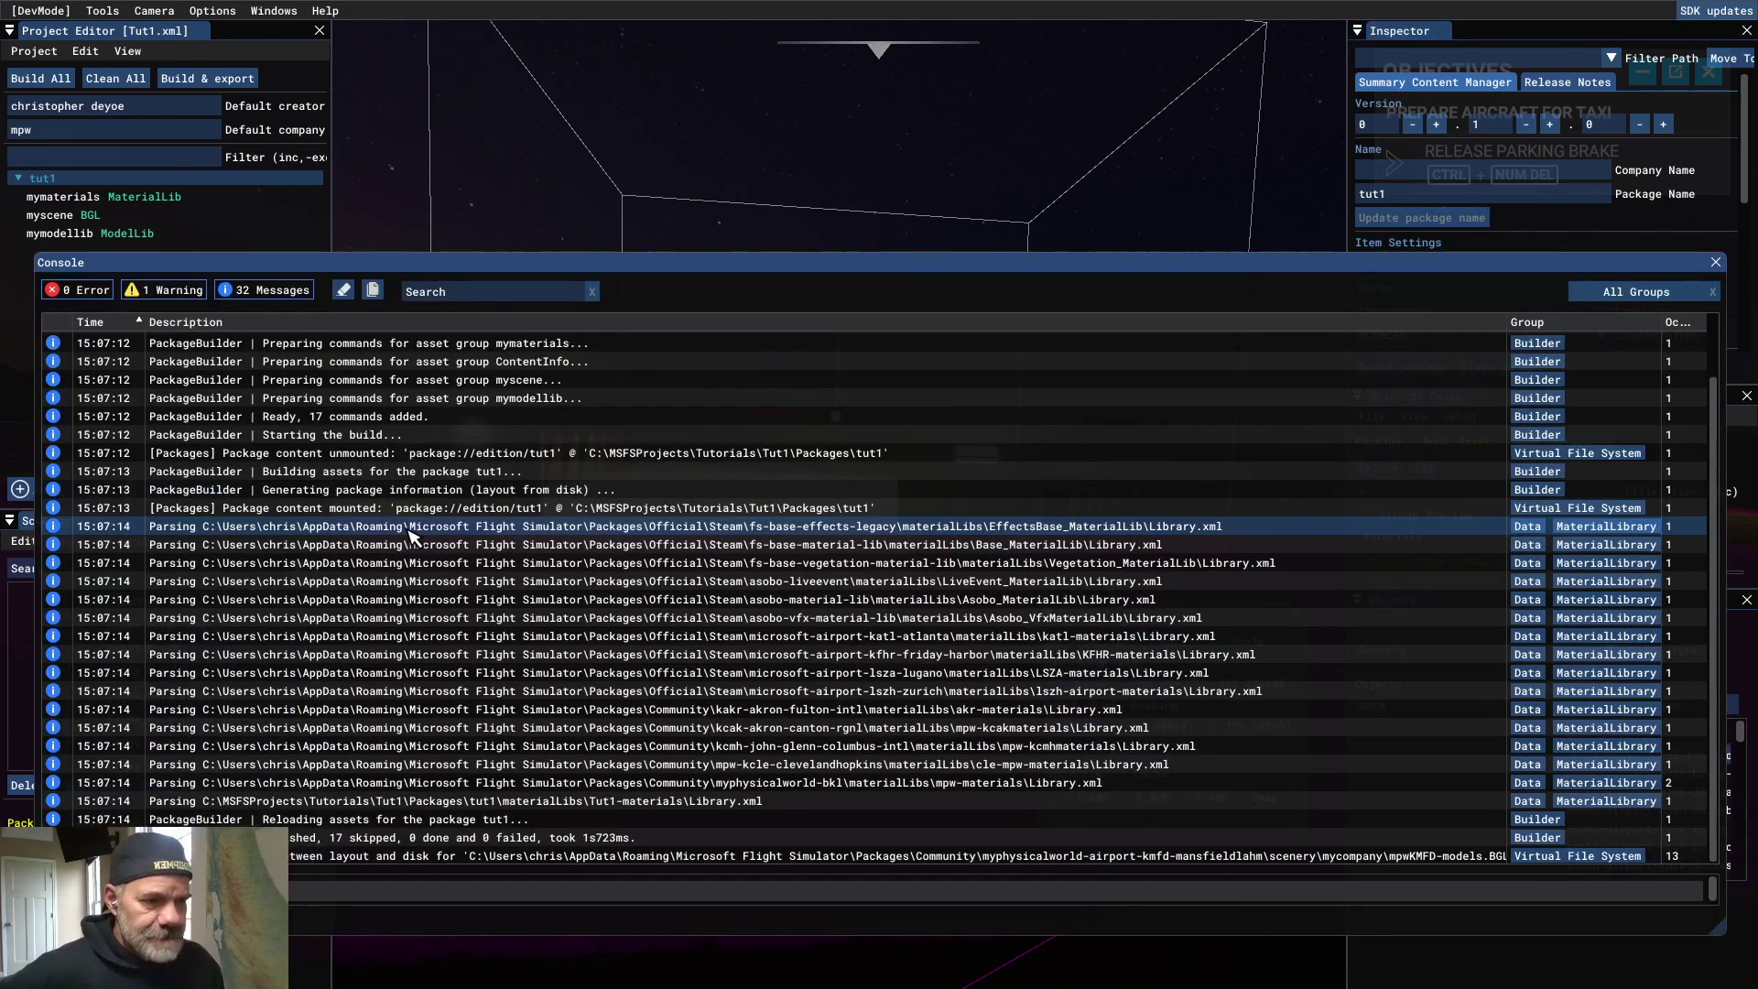
pyautogui.click(312, 837)
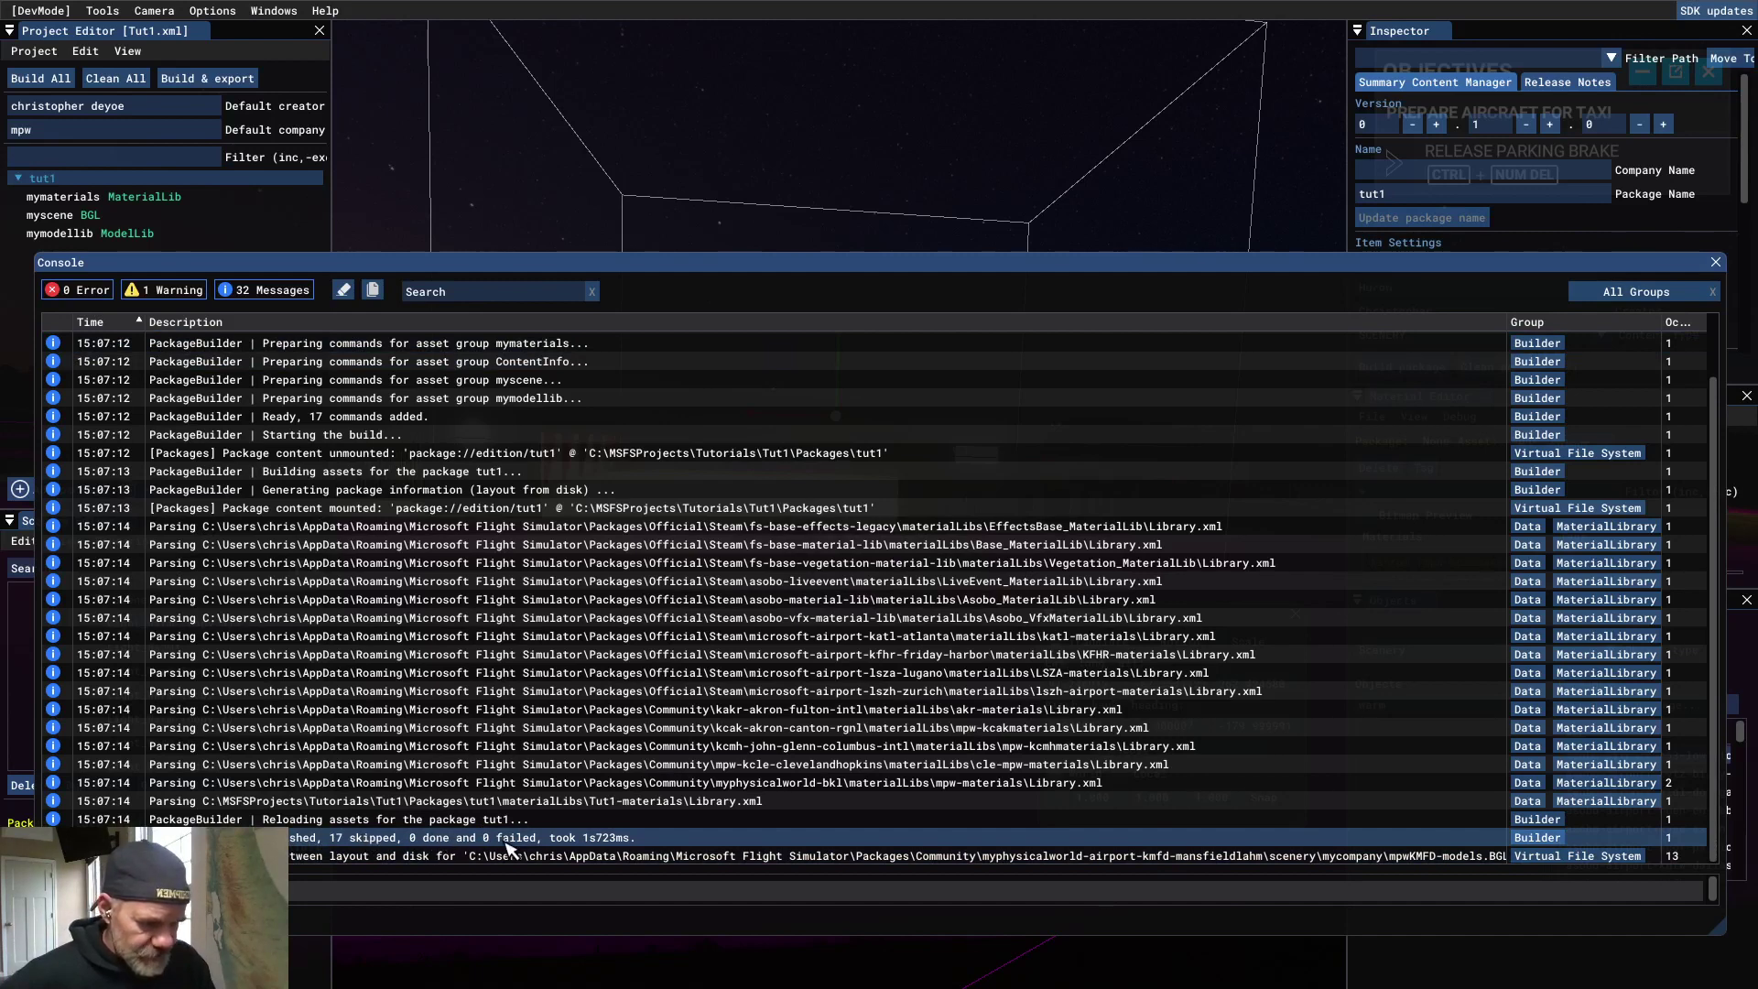
pyautogui.click(776, 693)
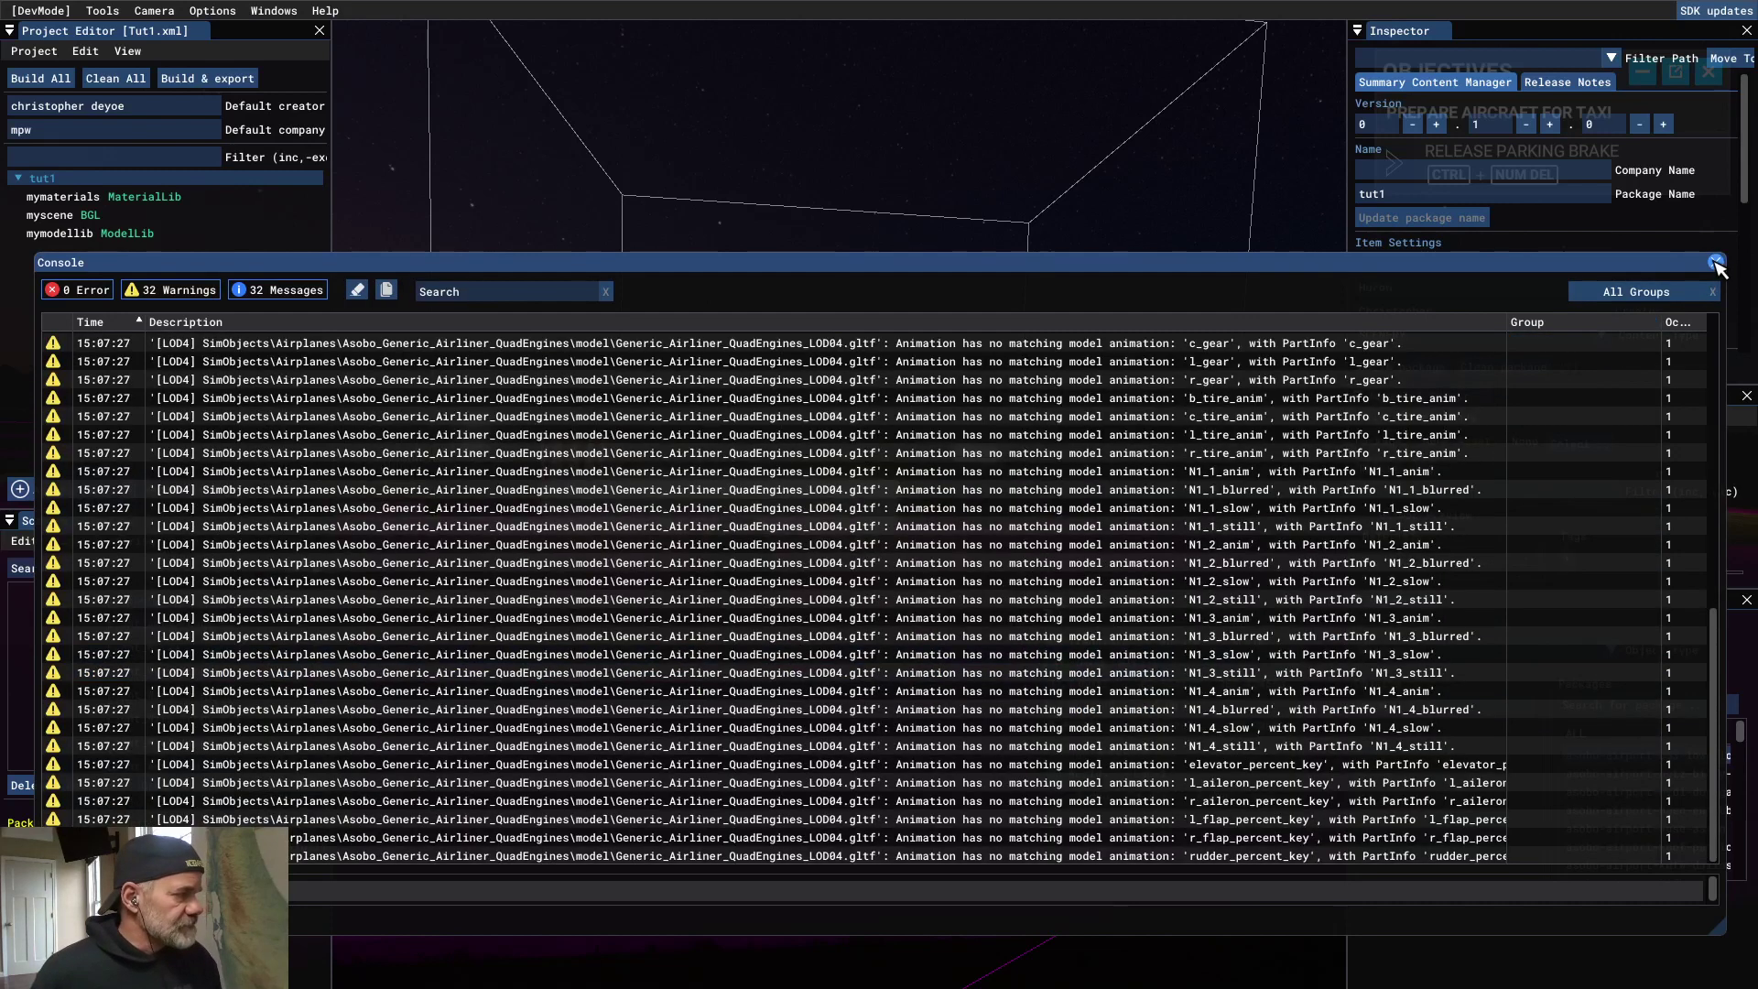
pyautogui.click(1716, 262)
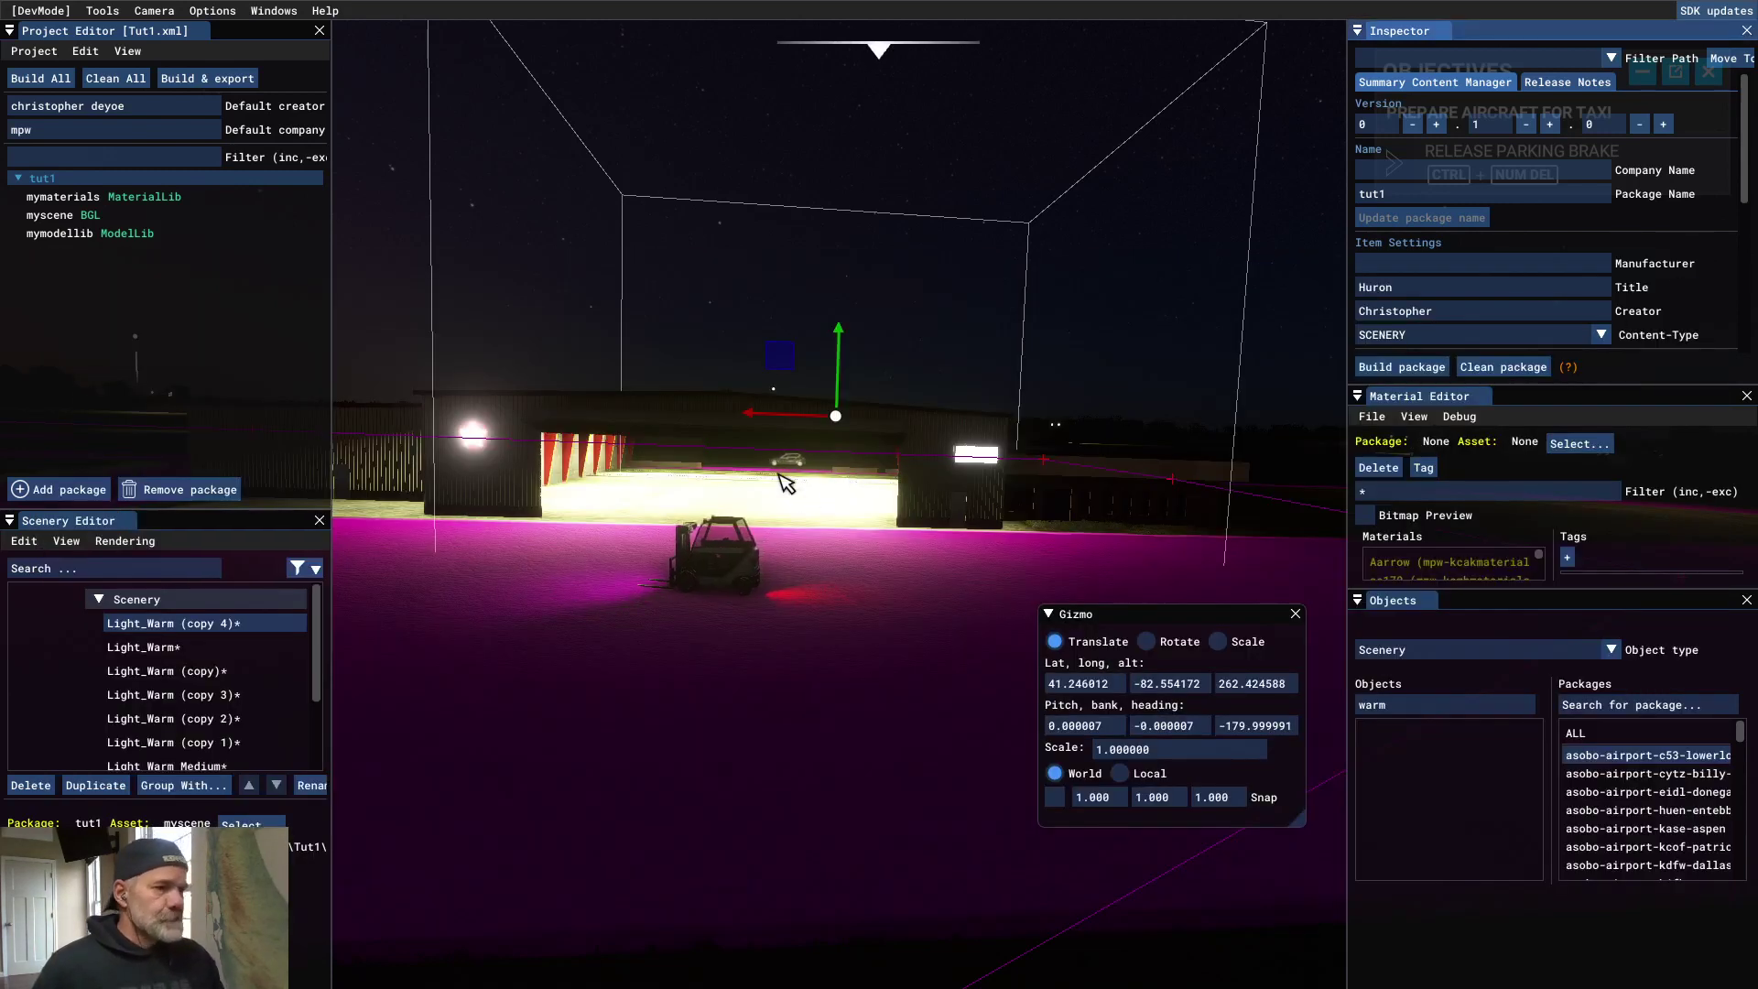
# Step: Close the Tut1 project and the Project Editor
pyautogui.click(34, 51)
pyautogui.click(25, 168)
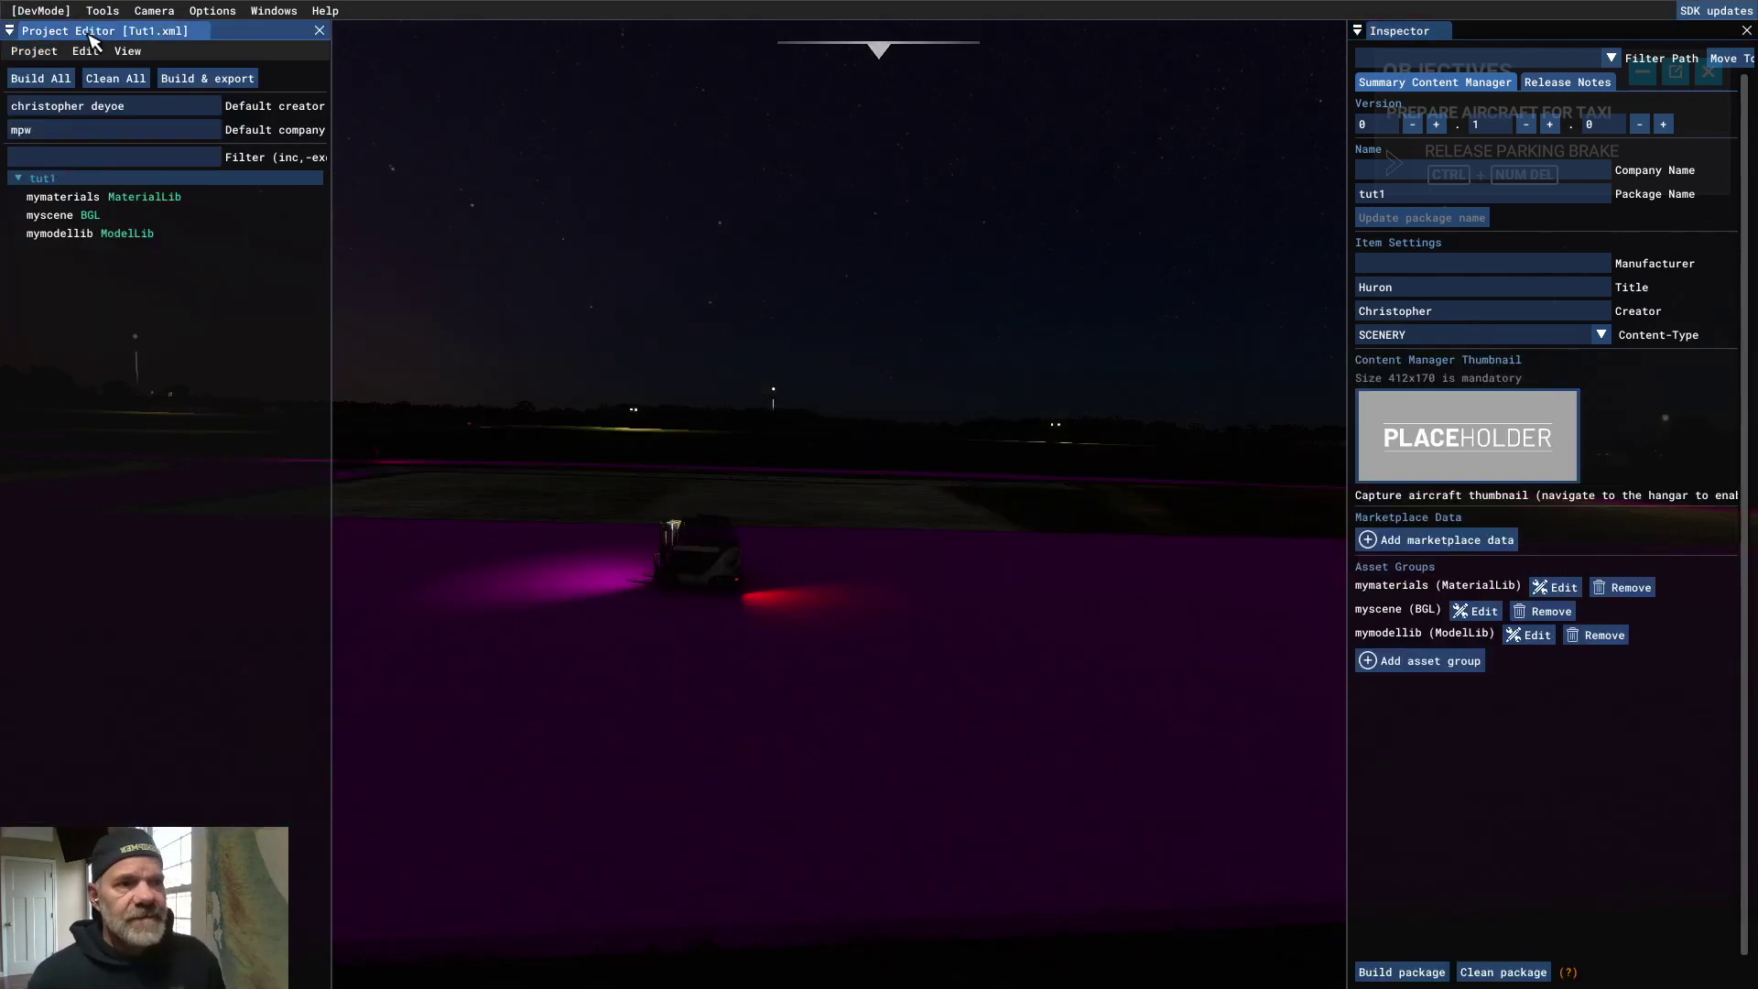
pyautogui.click(102, 11)
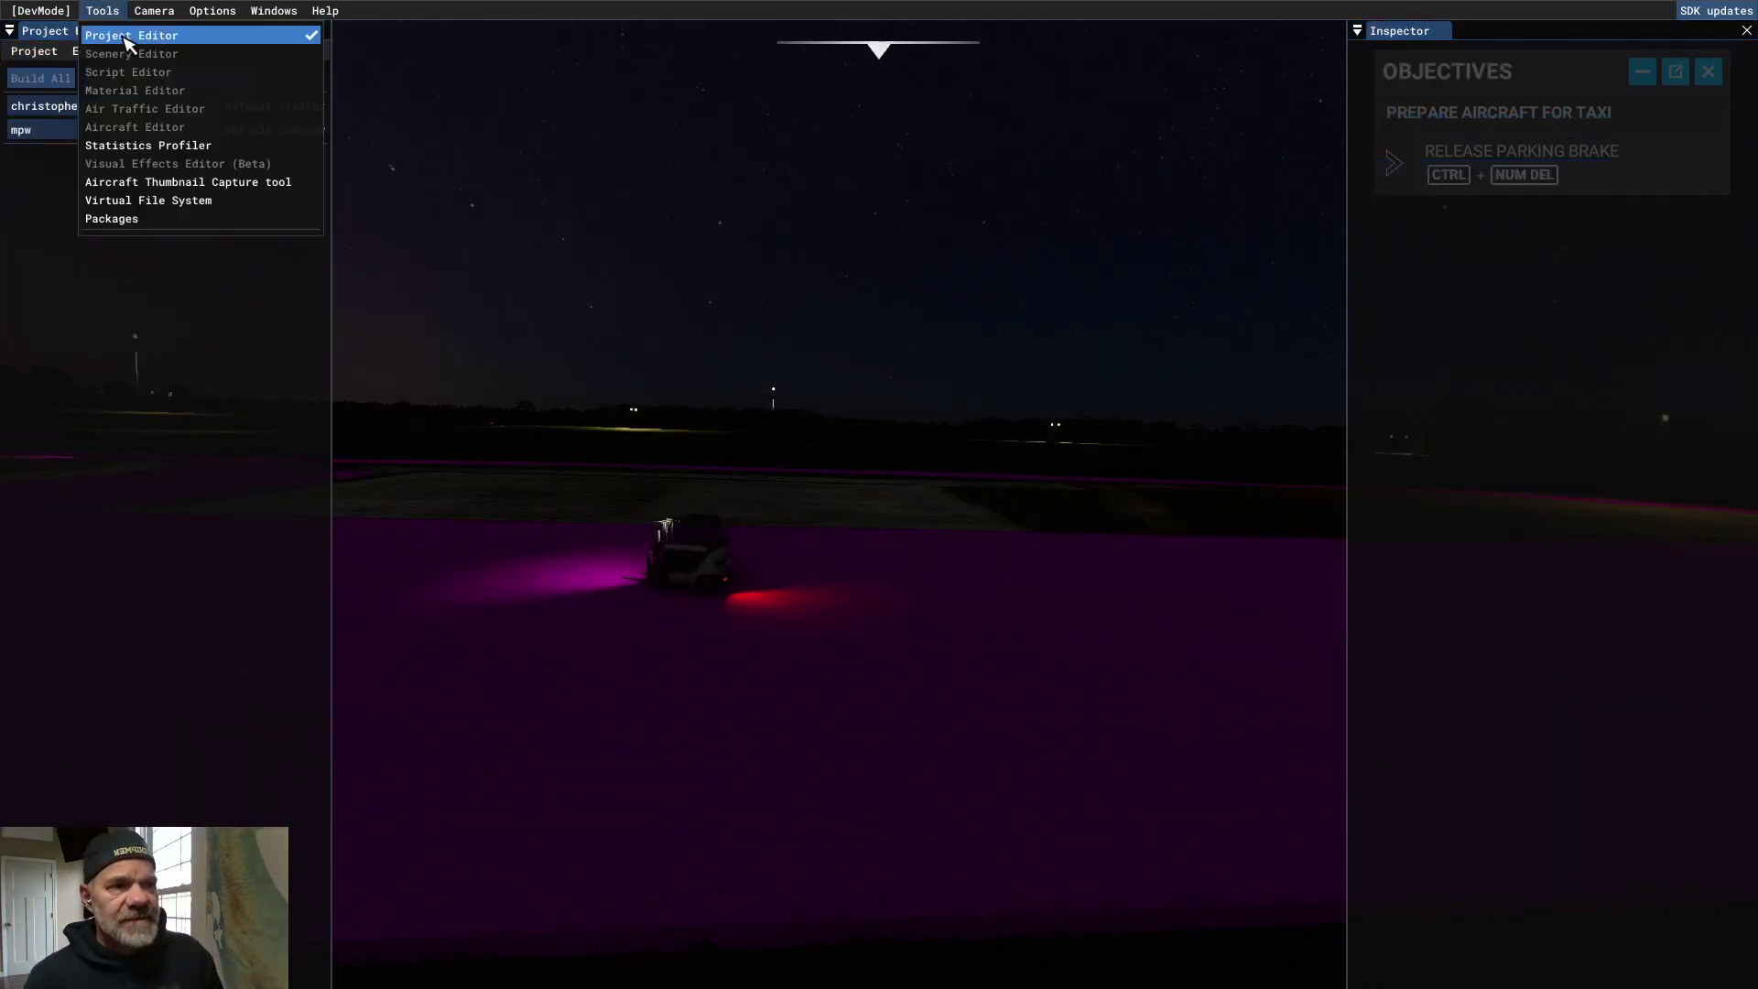
pyautogui.click(125, 36)
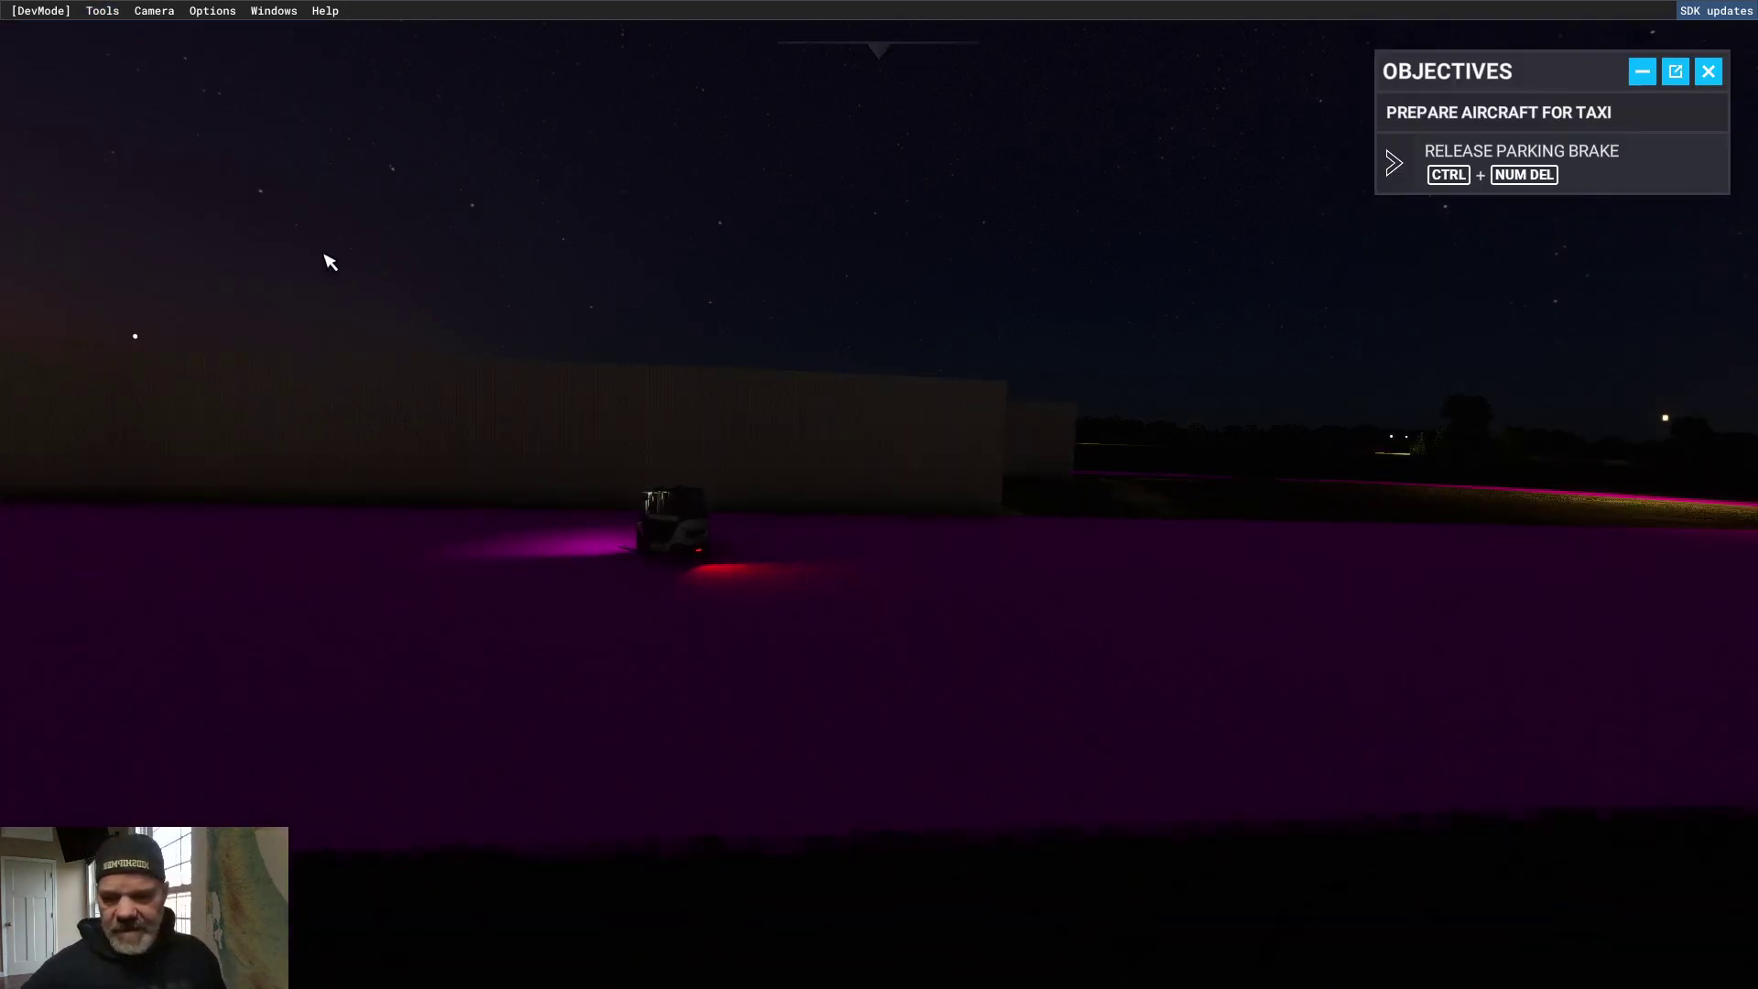
# Step: Leave the flight and return to the simulator's main menu
pyautogui.press('Escape')
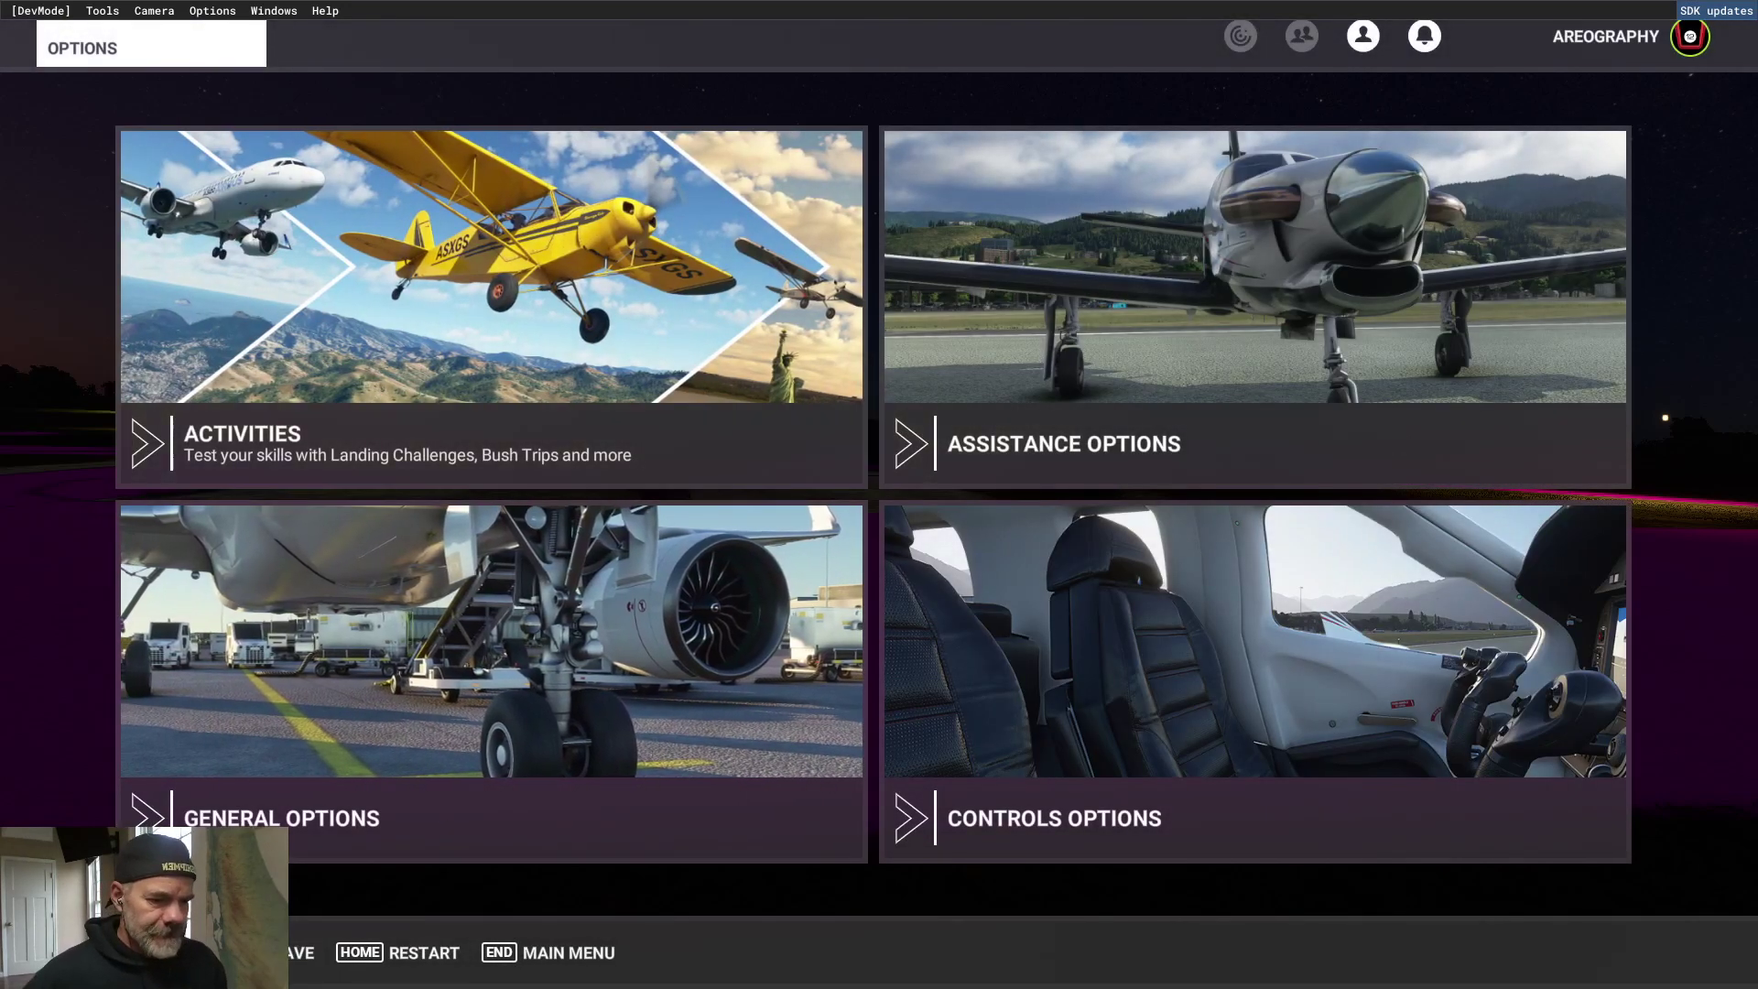
pyautogui.click(540, 956)
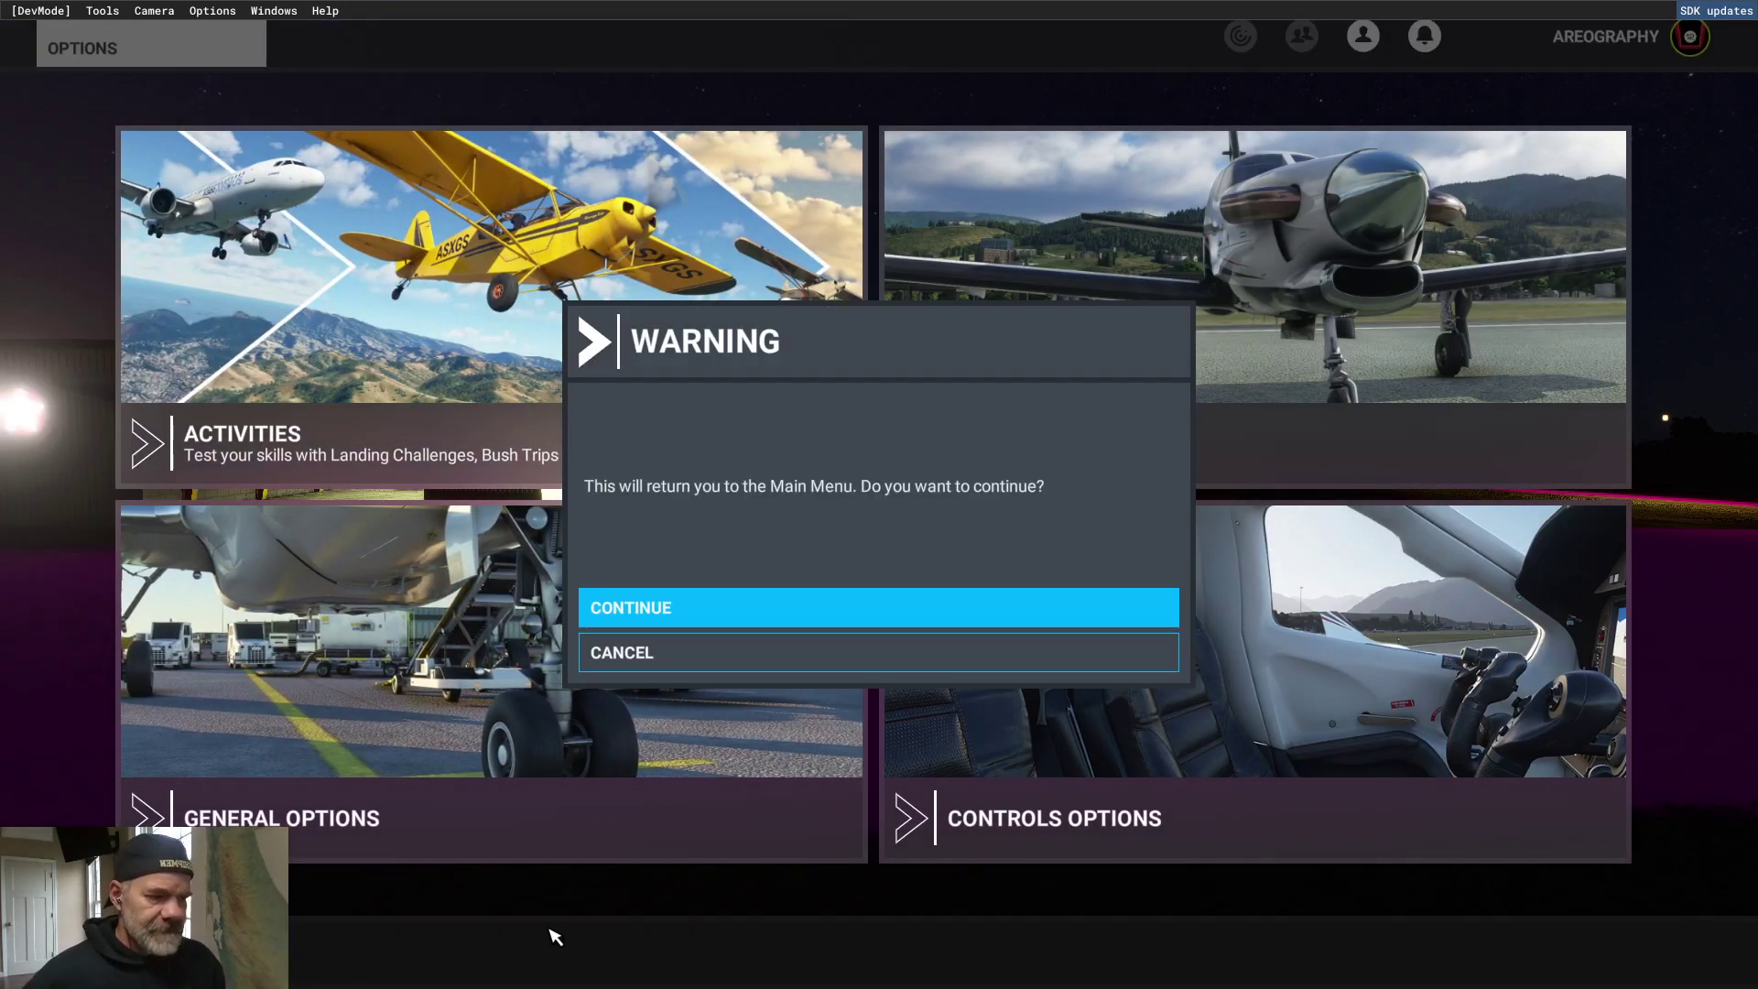